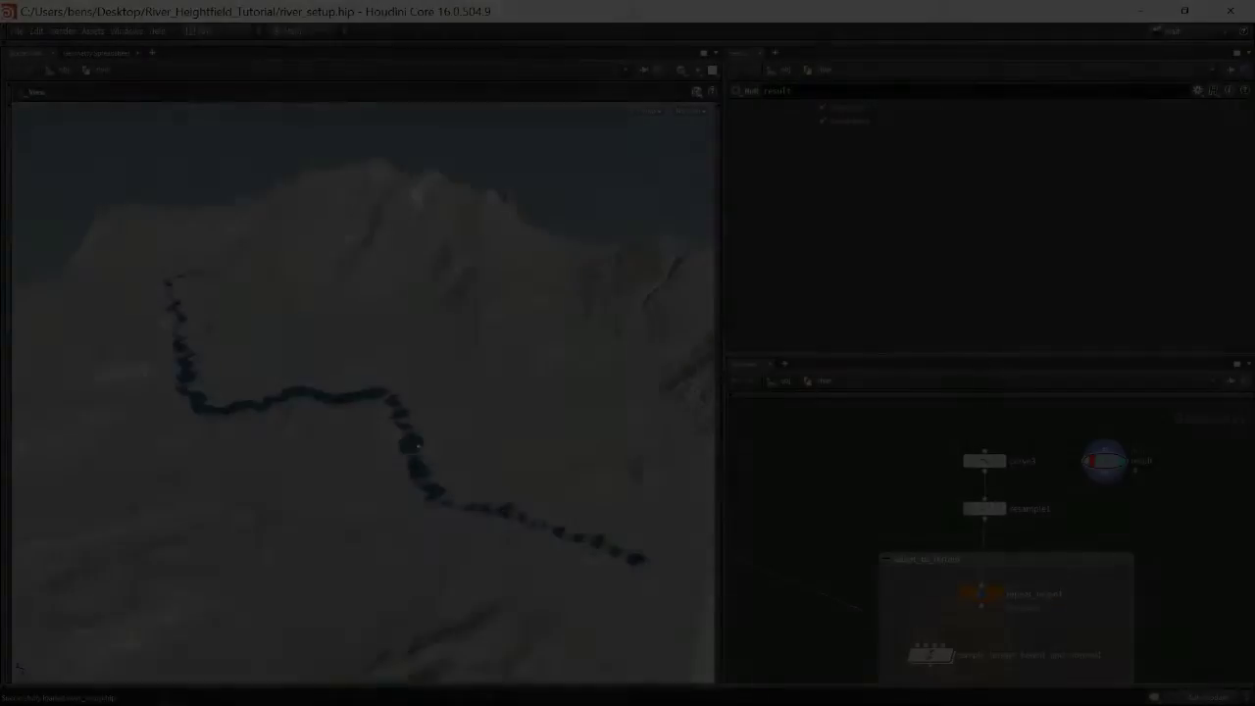
Examine the finished river on the mountain terrain, and display the output of the get_terrain node on its own
{"action": "left_click_drag", "start_coordinate": [418, 447], "coordinate": [373, 436]}
{"action": "right_click_drag", "start_coordinate": [375, 436], "coordinate": [559, 367]}
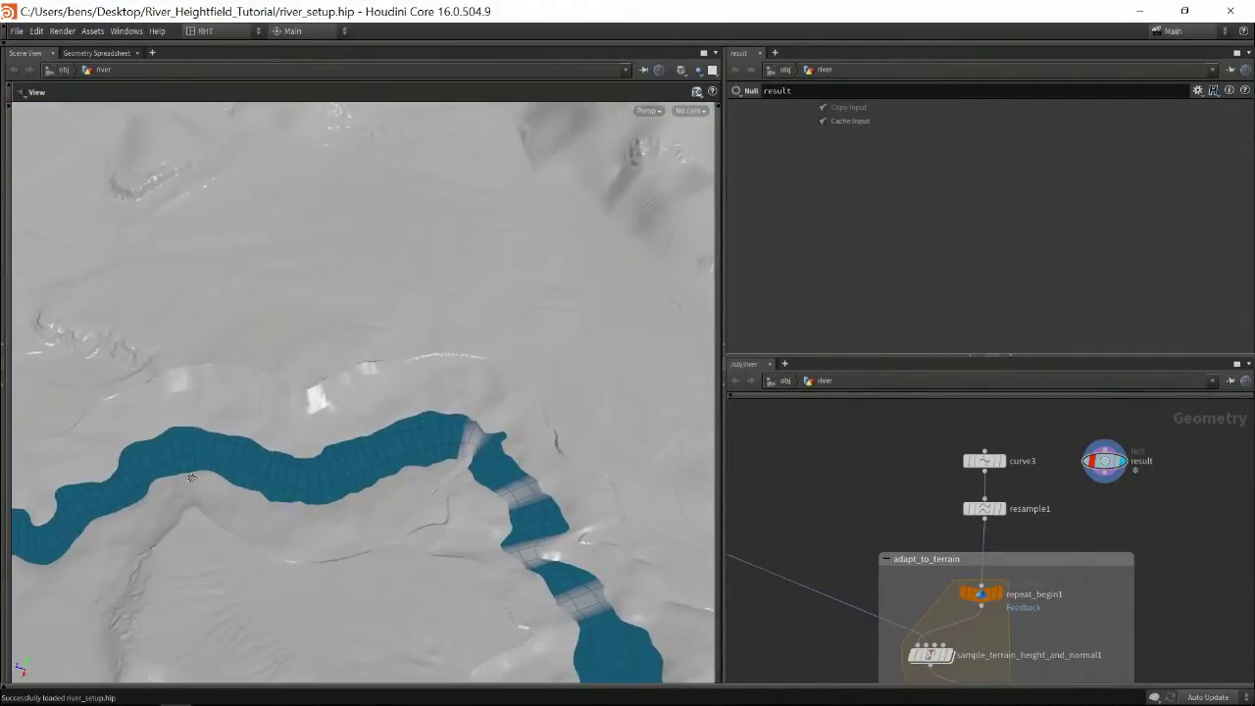
{"action": "middle_click_drag", "start_coordinate": [193, 476], "coordinate": [415, 492]}
{"action": "left_click_drag", "start_coordinate": [164, 519], "coordinate": [490, 479]}
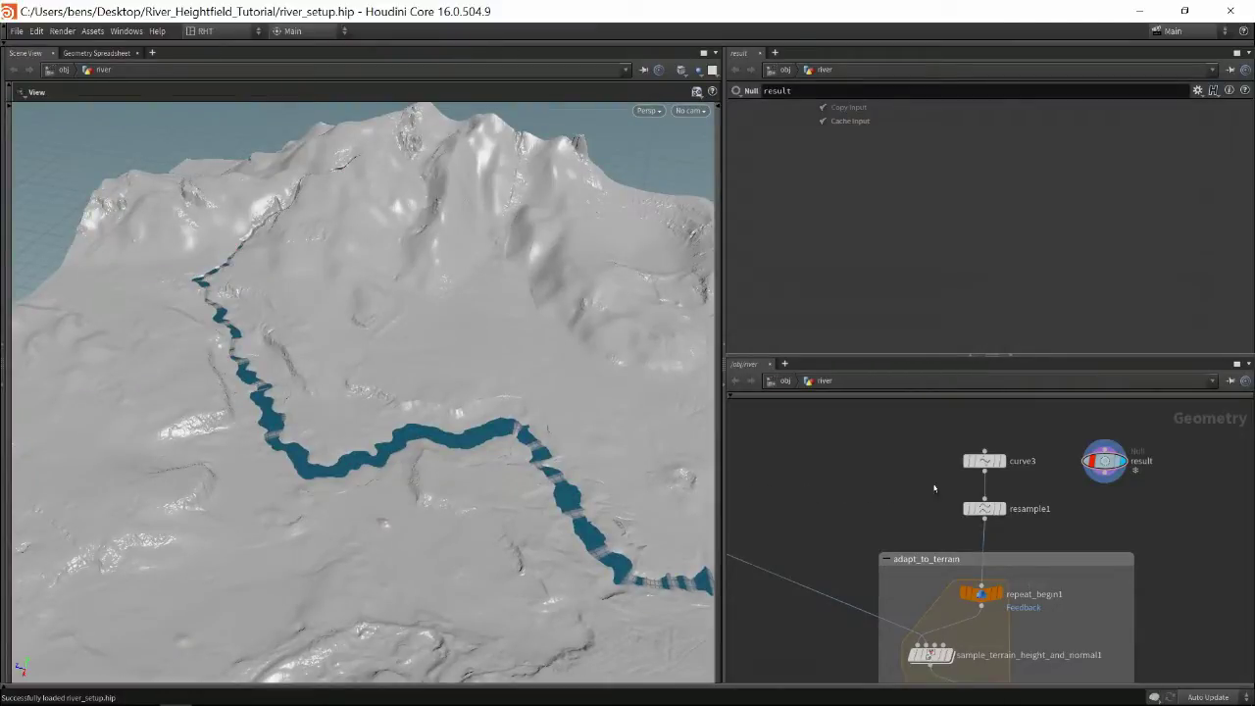
{"action": "middle_click_drag", "start_coordinate": [932, 481], "coordinate": [1105, 507]}
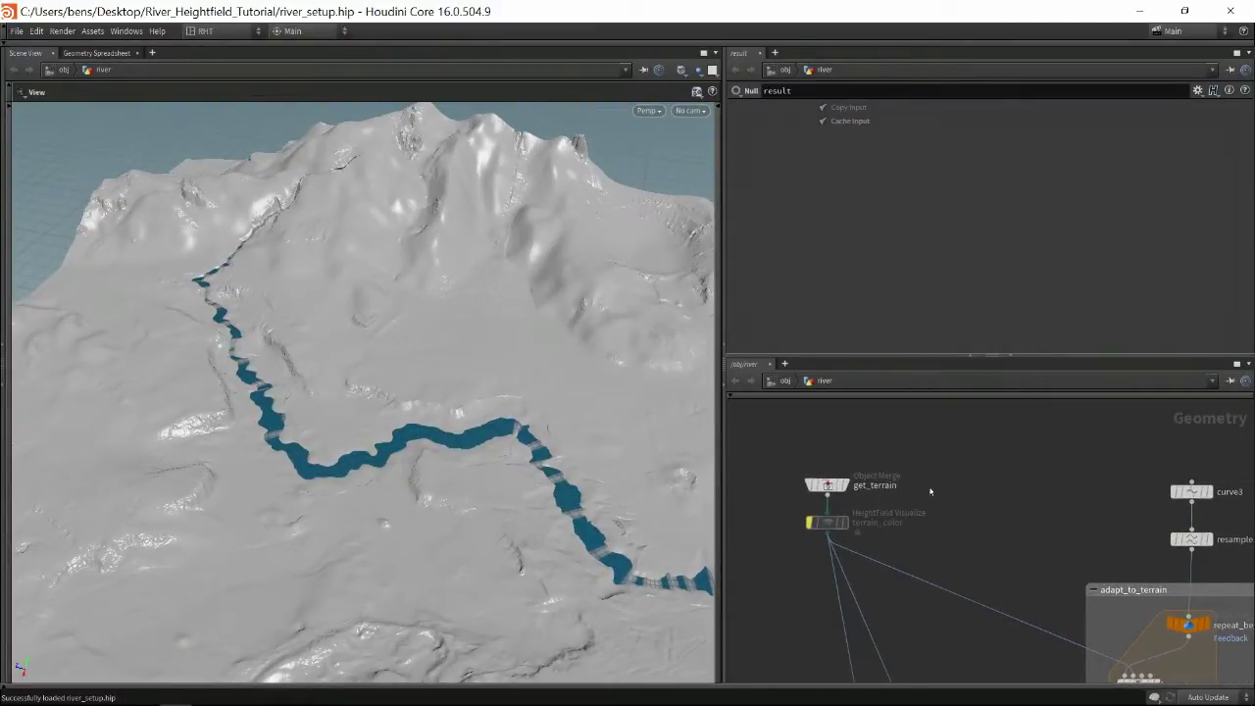
{"action": "mouse_move", "coordinate": [851, 486]}
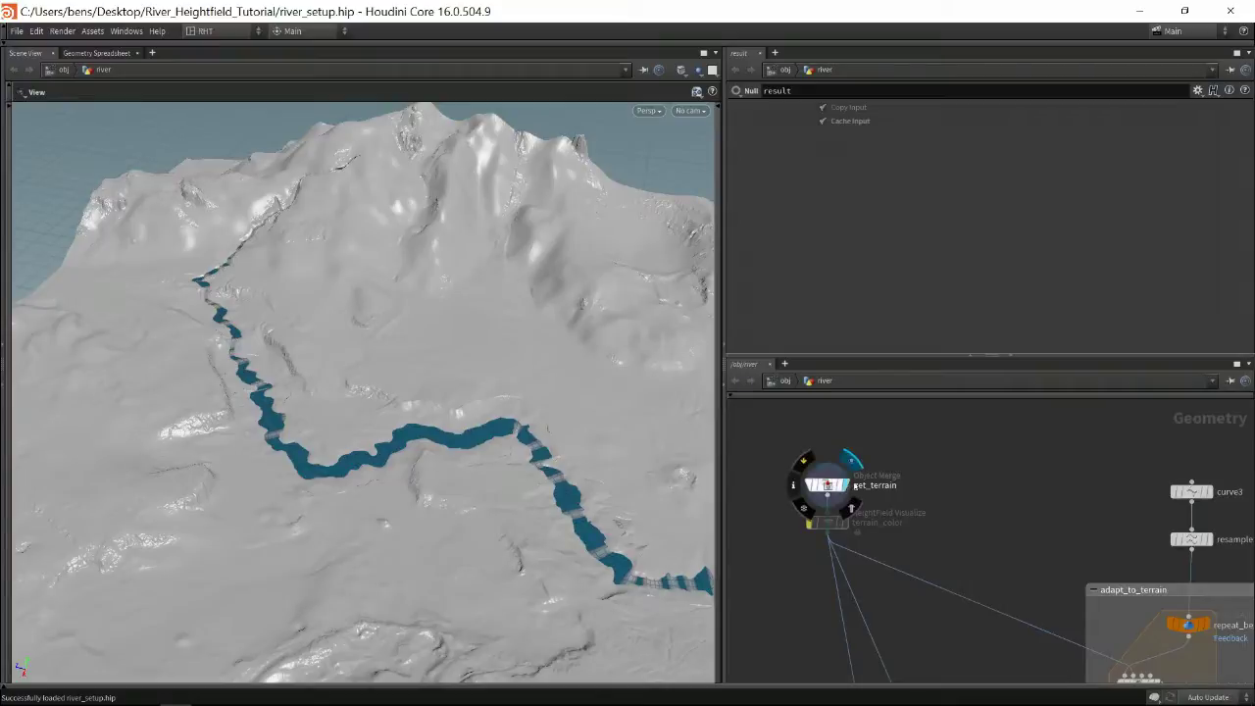
{"action": "left_click", "coordinate": [850, 461]}
{"action": "middle_click_drag", "start_coordinate": [948, 481], "coordinate": [882, 478]}
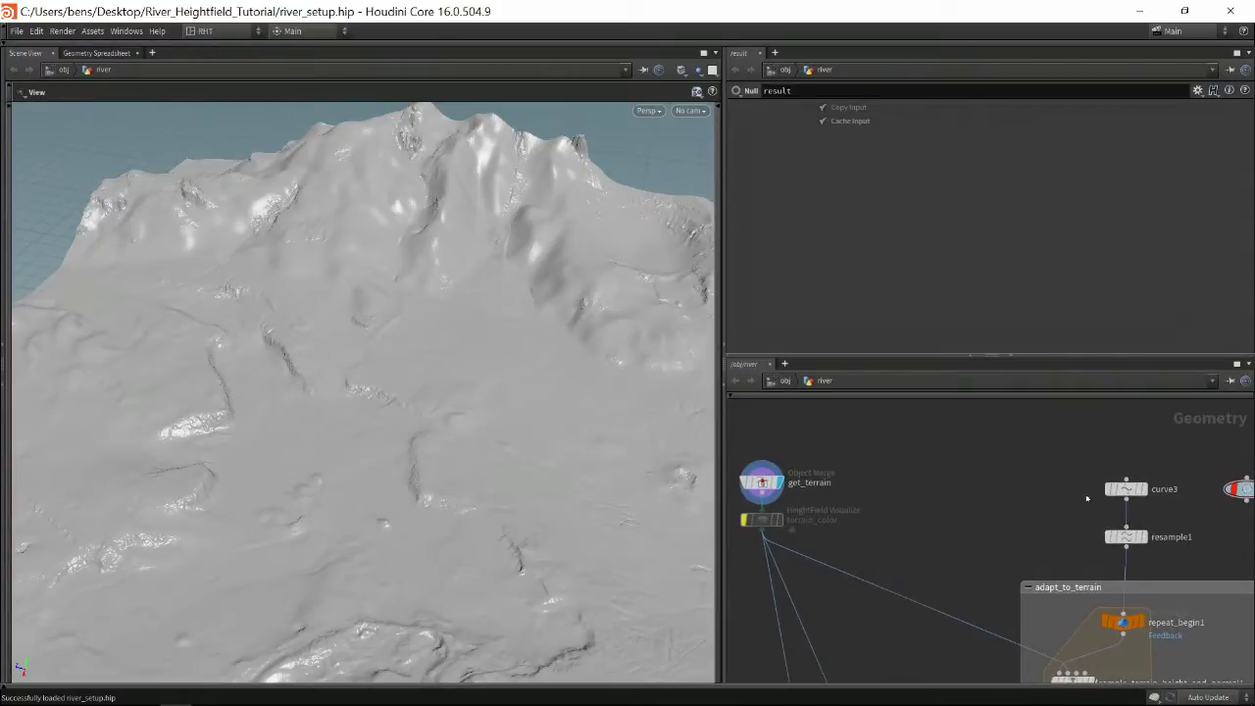
Display the curve3 node's river guide curve and examine its path from several angles
{"action": "left_click", "coordinate": [1144, 490]}
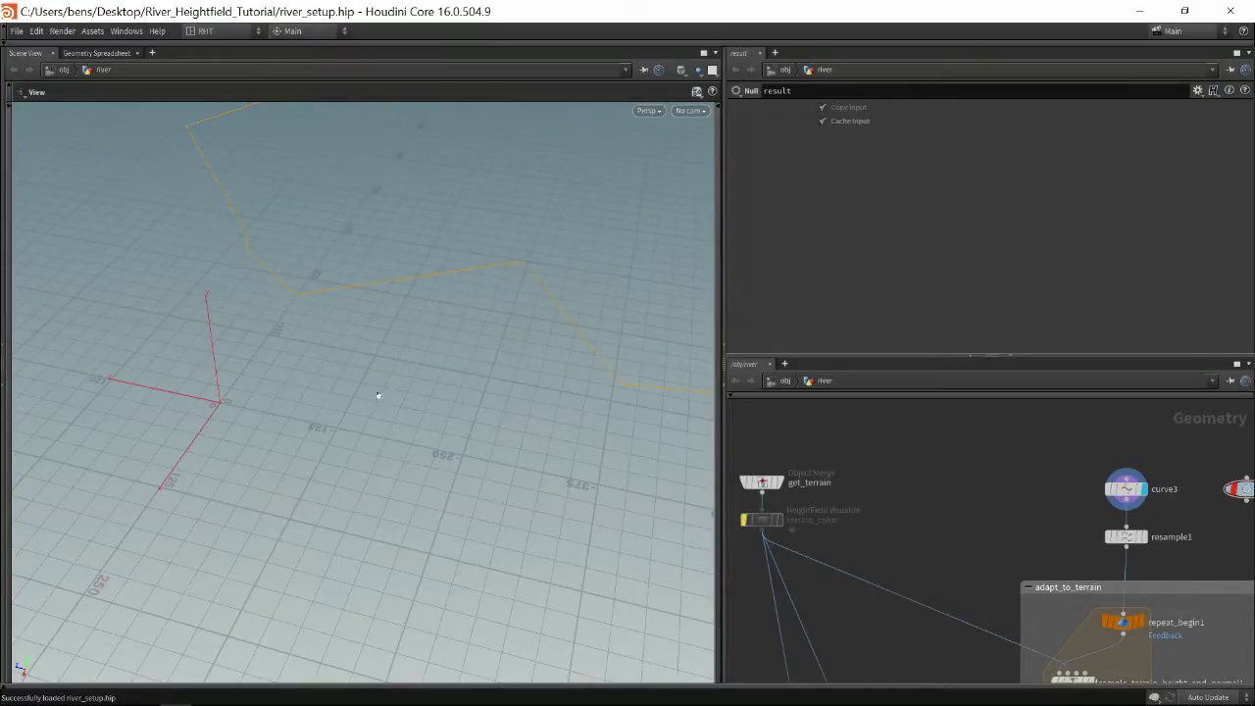
{"action": "left_click_drag", "start_coordinate": [379, 395], "coordinate": [345, 380]}
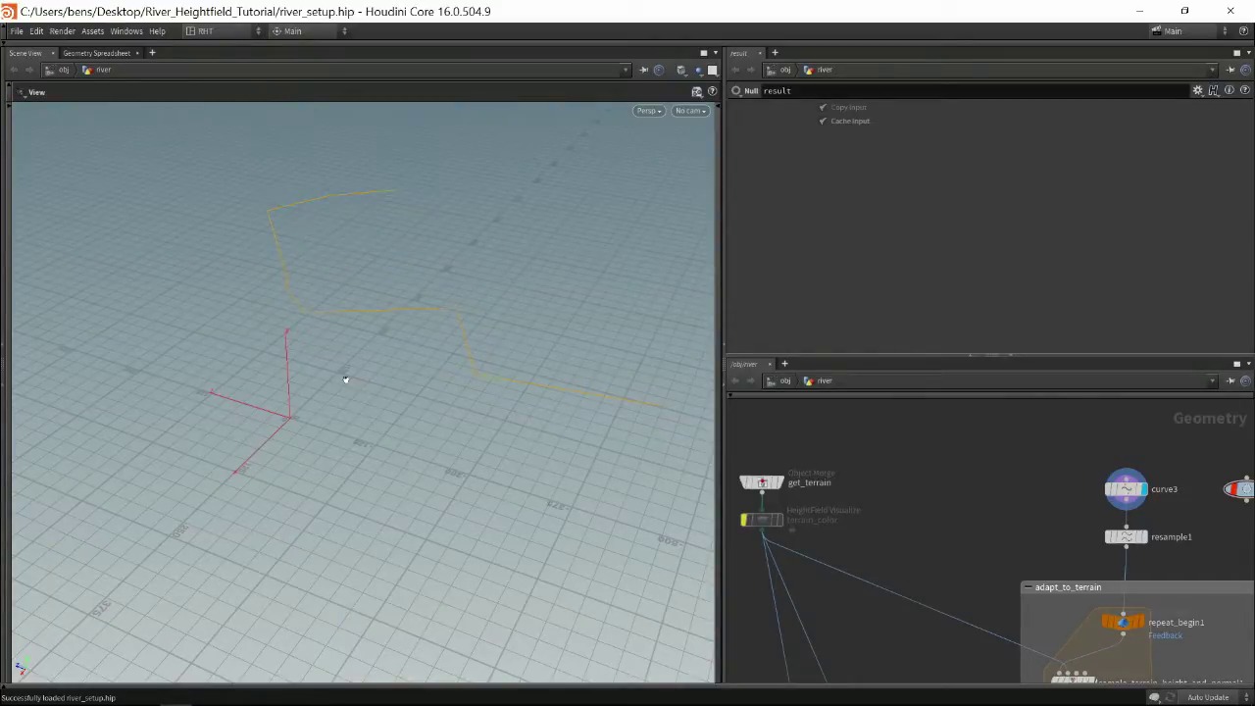
{"action": "left_click_drag", "start_coordinate": [363, 369], "coordinate": [351, 374]}
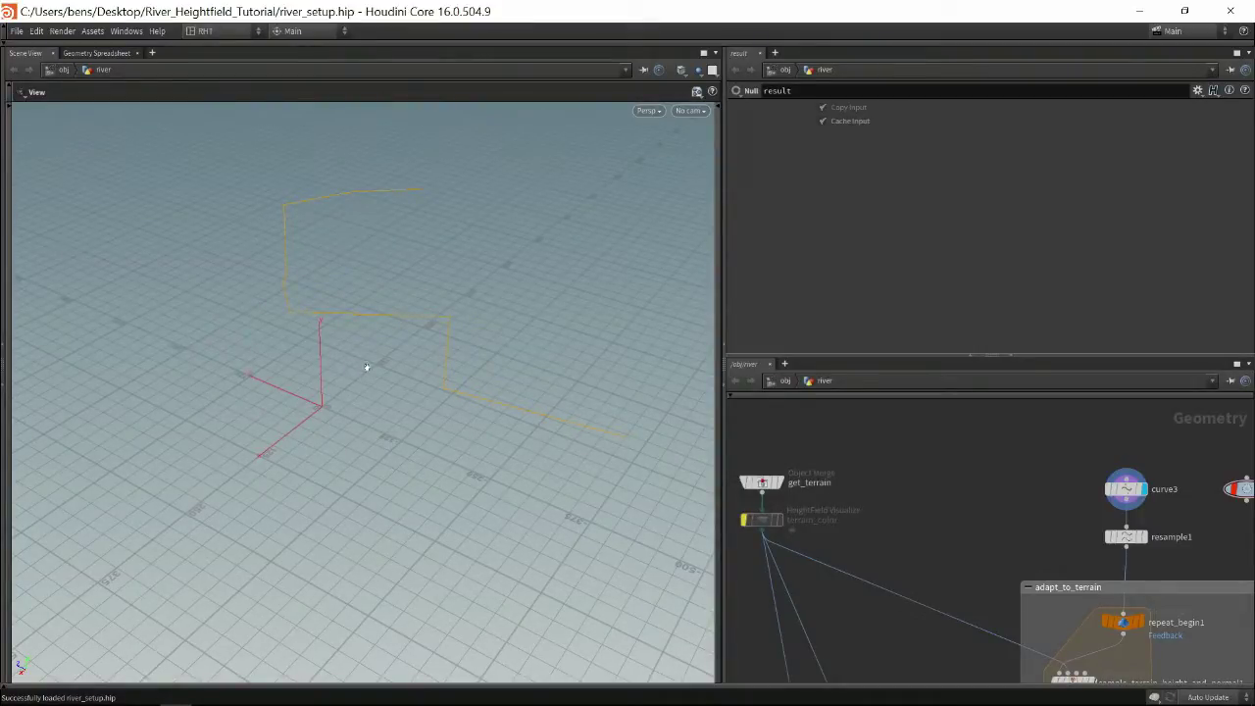
{"action": "left_click_drag", "start_coordinate": [364, 364], "coordinate": [346, 367], "text": "alt"}
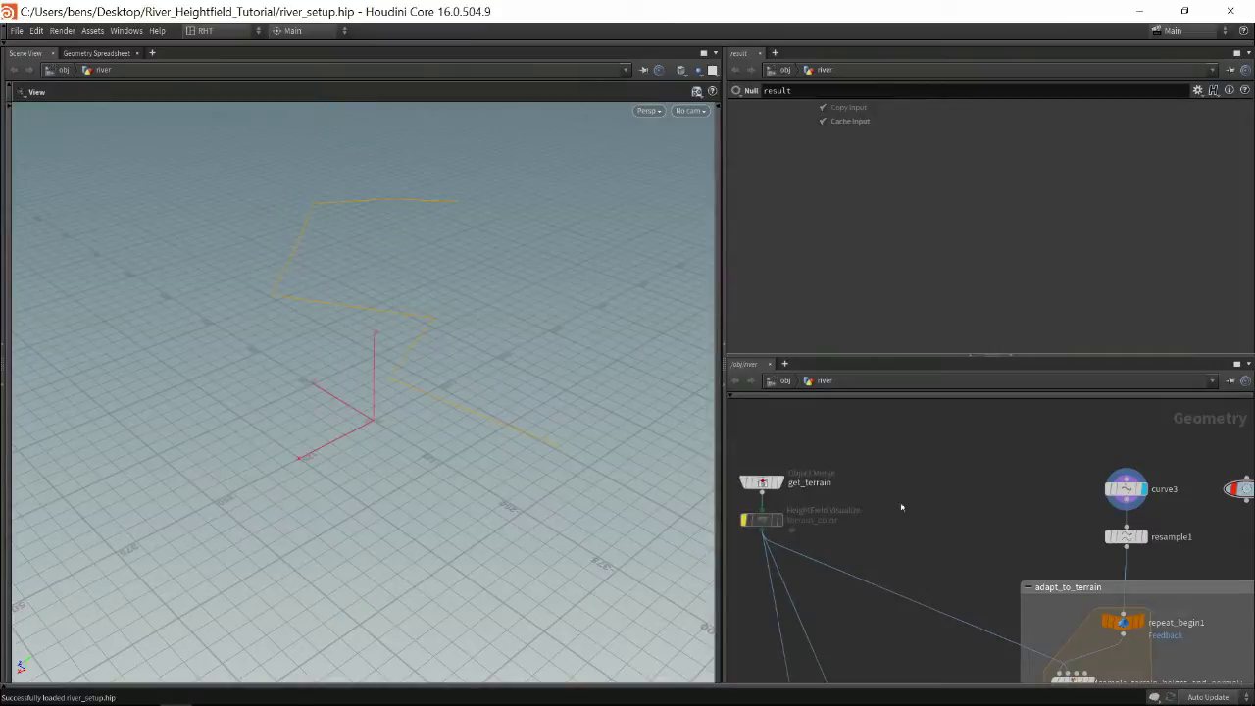
Display the output of the sample_terrain_height_and_normal1 node inside the adapt_to_terrain box
{"action": "middle_click_drag", "start_coordinate": [930, 511], "coordinate": [954, 476]}
{"action": "scroll", "coordinate": [956, 480], "scroll_direction": "down", "scroll_amount": 3}
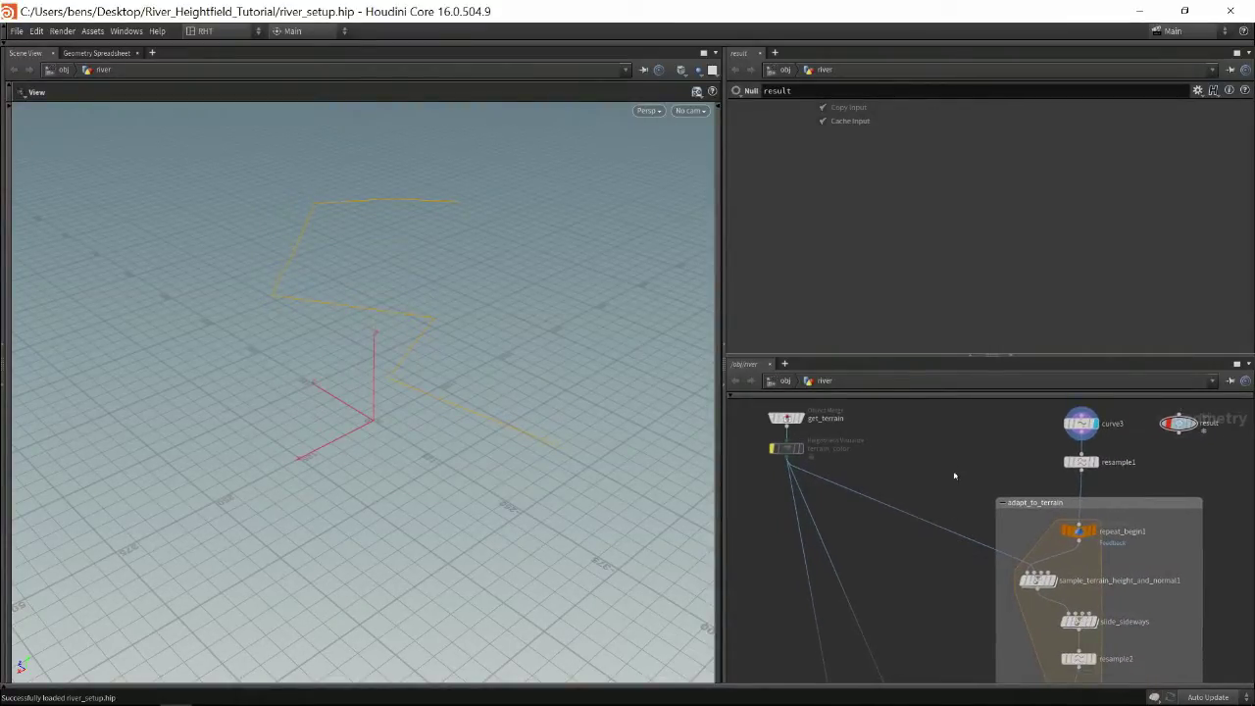
{"action": "mouse_move", "coordinate": [1037, 580]}
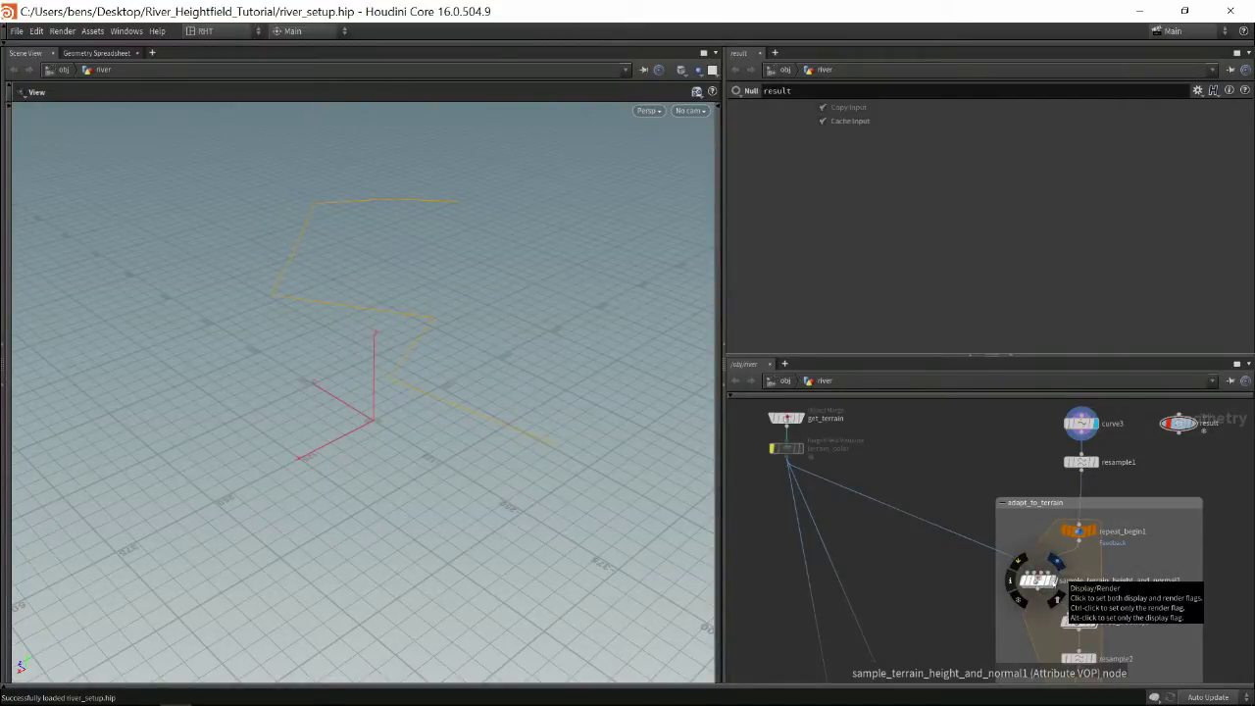
{"action": "left_click", "coordinate": [1056, 562]}
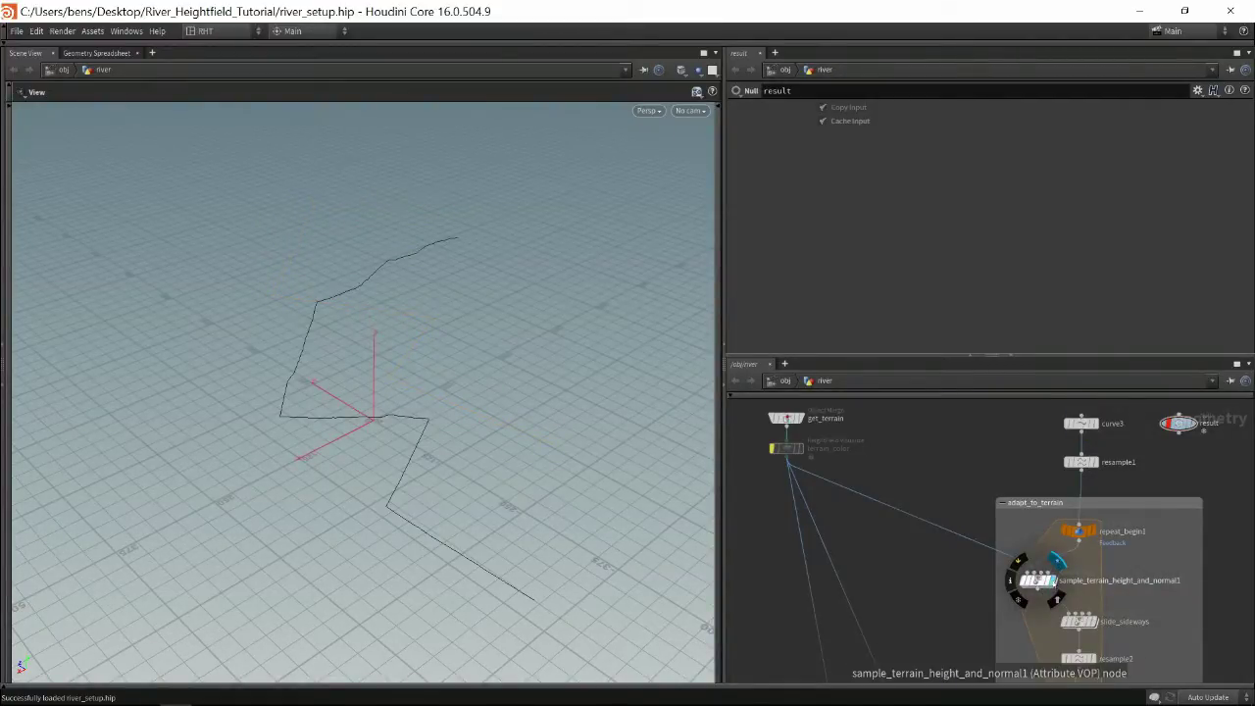
{"action": "left_click_drag", "start_coordinate": [521, 474], "coordinate": [525, 443]}
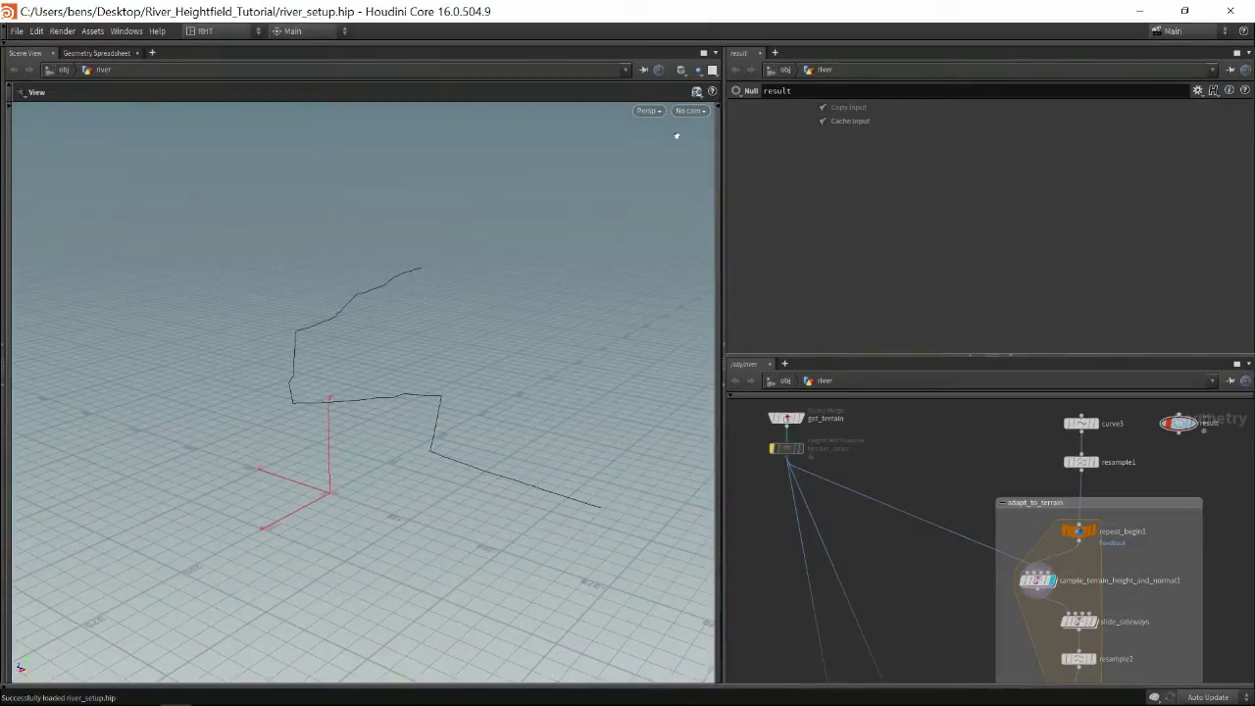
Ghost the other objects in the viewport and turn on point display for the projected curve
{"action": "left_click", "coordinate": [697, 70]}
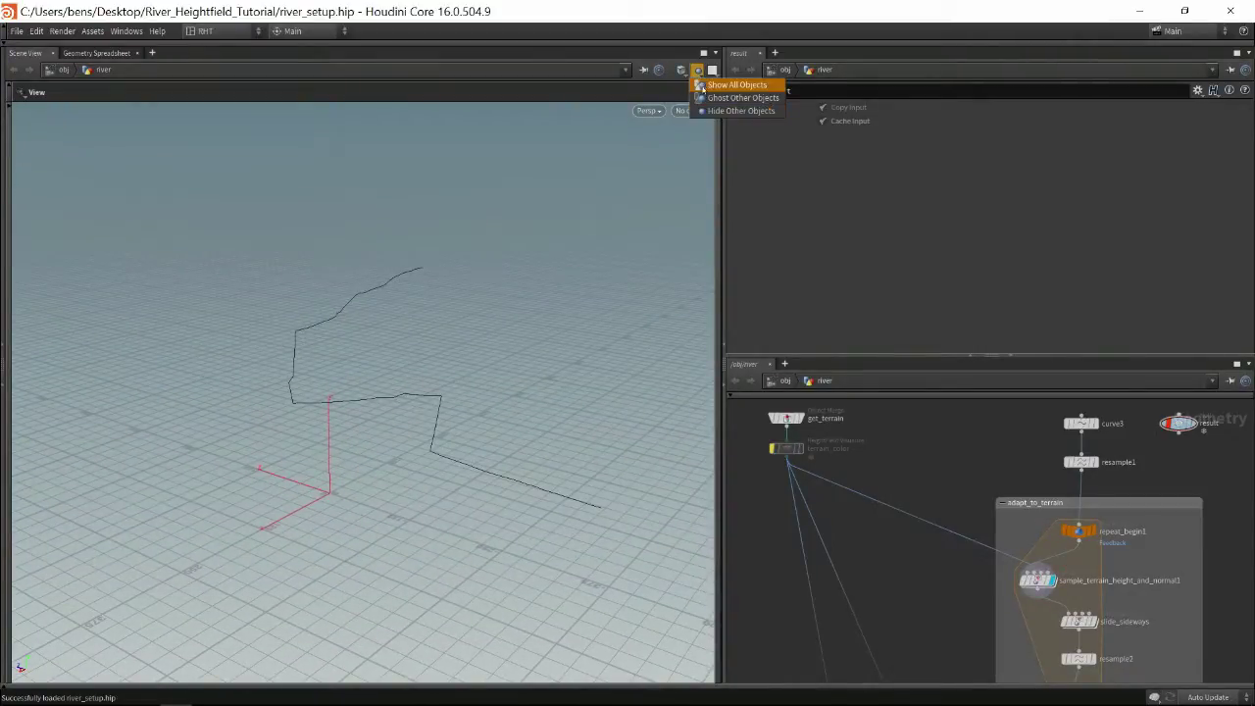
{"action": "left_click", "coordinate": [731, 97]}
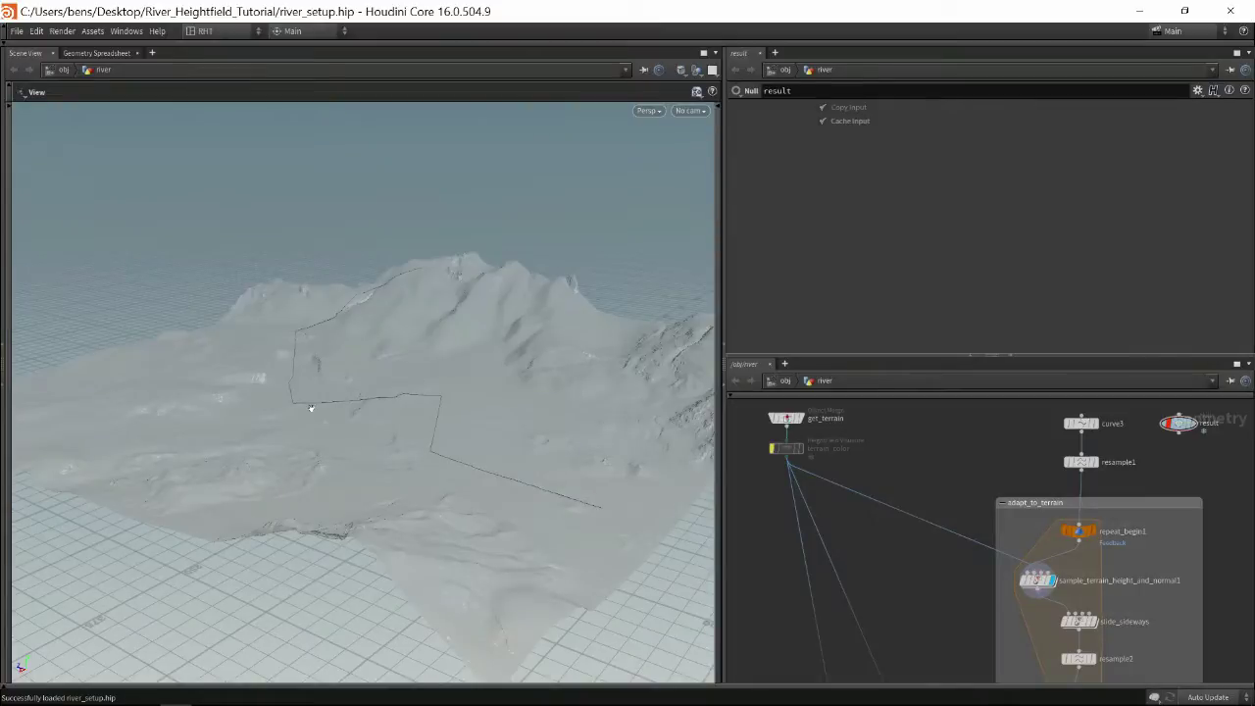
{"action": "left_click_drag", "start_coordinate": [311, 408], "coordinate": [520, 386]}
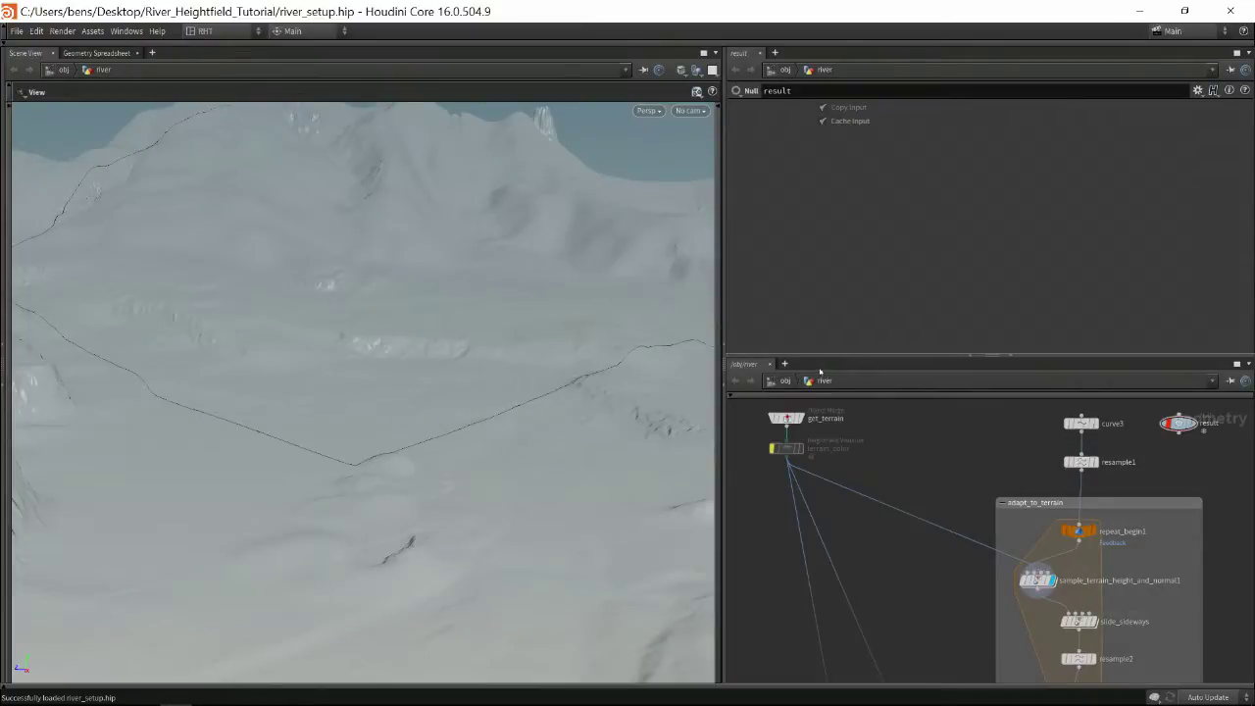
{"action": "left_click", "coordinate": [716, 310]}
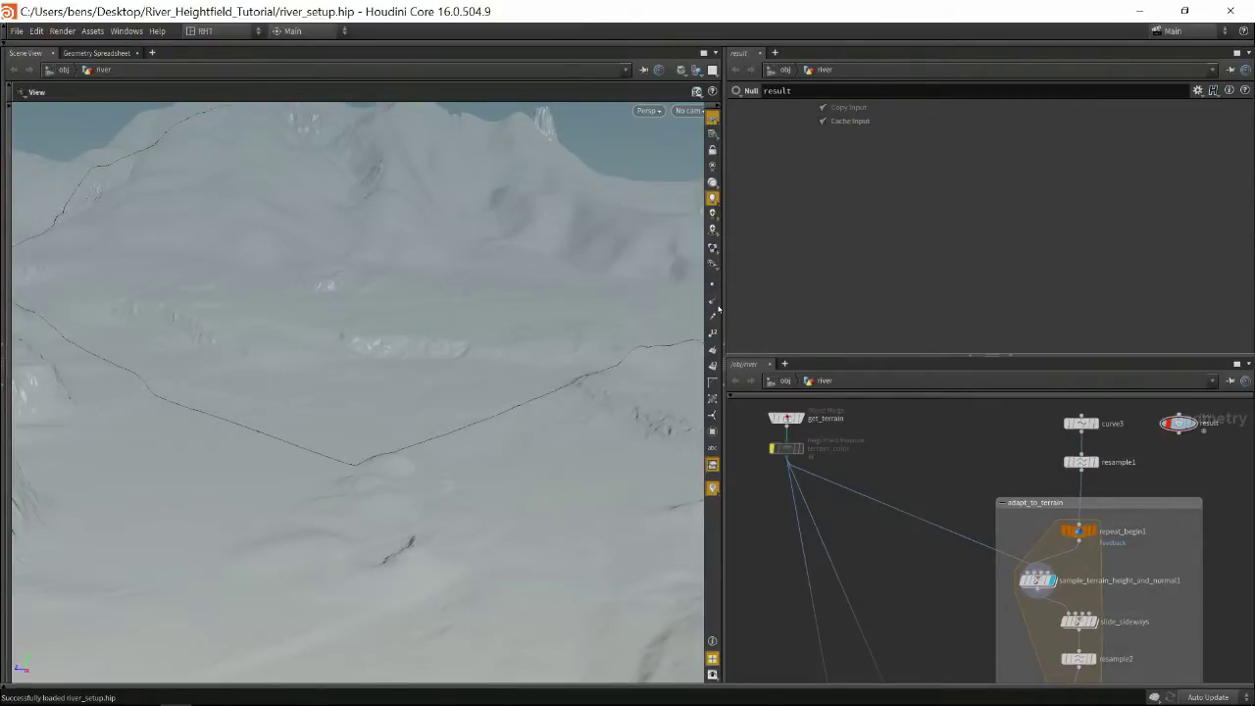
{"action": "left_click", "coordinate": [713, 284]}
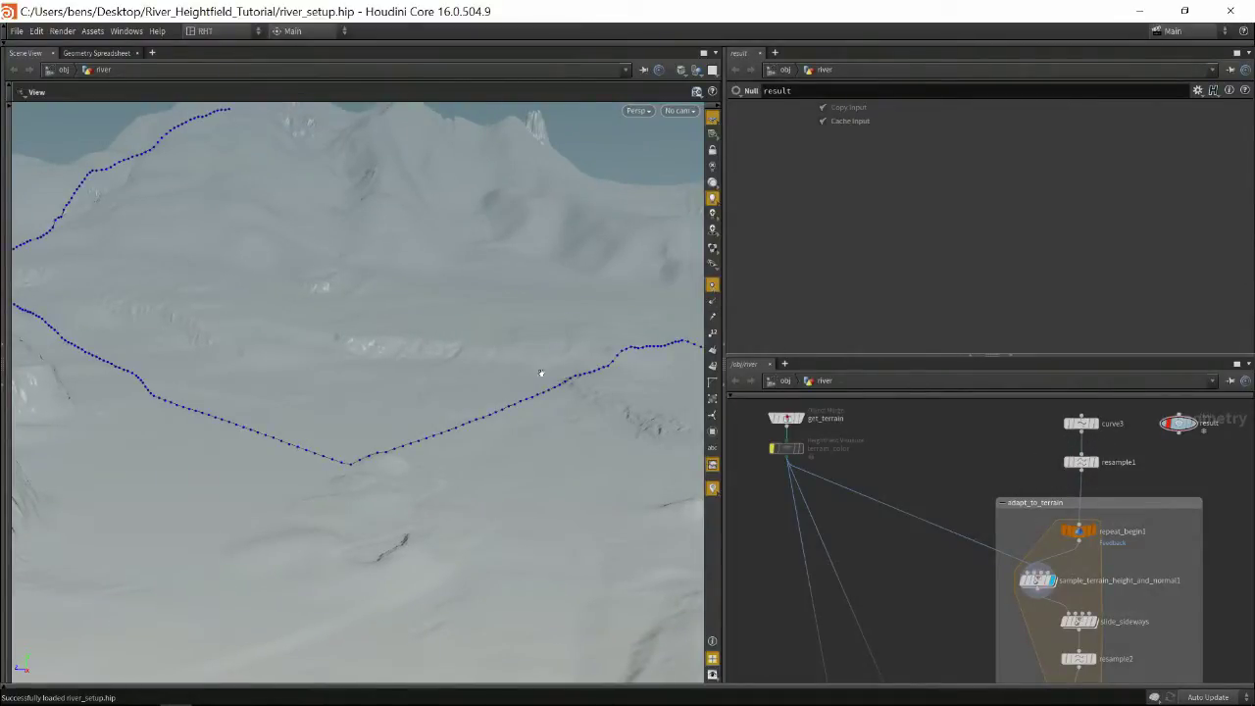
{"action": "left_click_drag", "start_coordinate": [262, 433], "coordinate": [329, 434]}
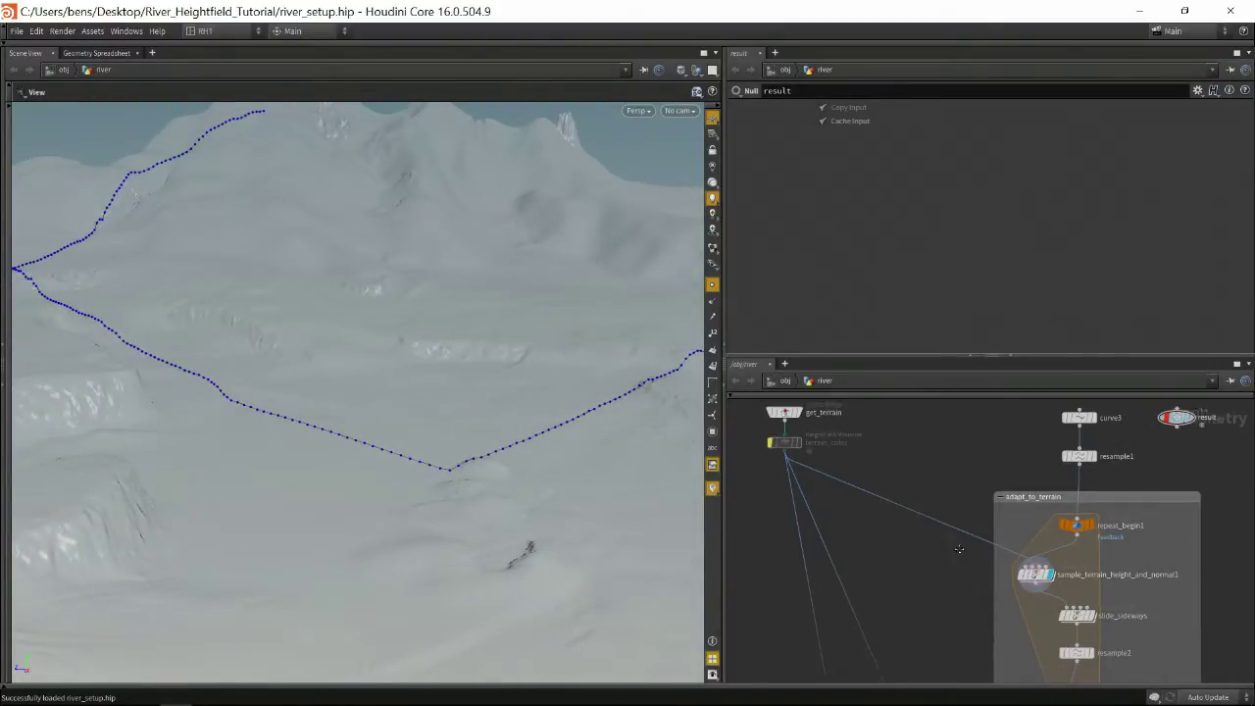
Open the sample_terrain_height_and_normal1 network and inspect the settings of volumesamplefile1 and volumegradientfile1
{"action": "middle_click_drag", "start_coordinate": [981, 593], "coordinate": [953, 520]}
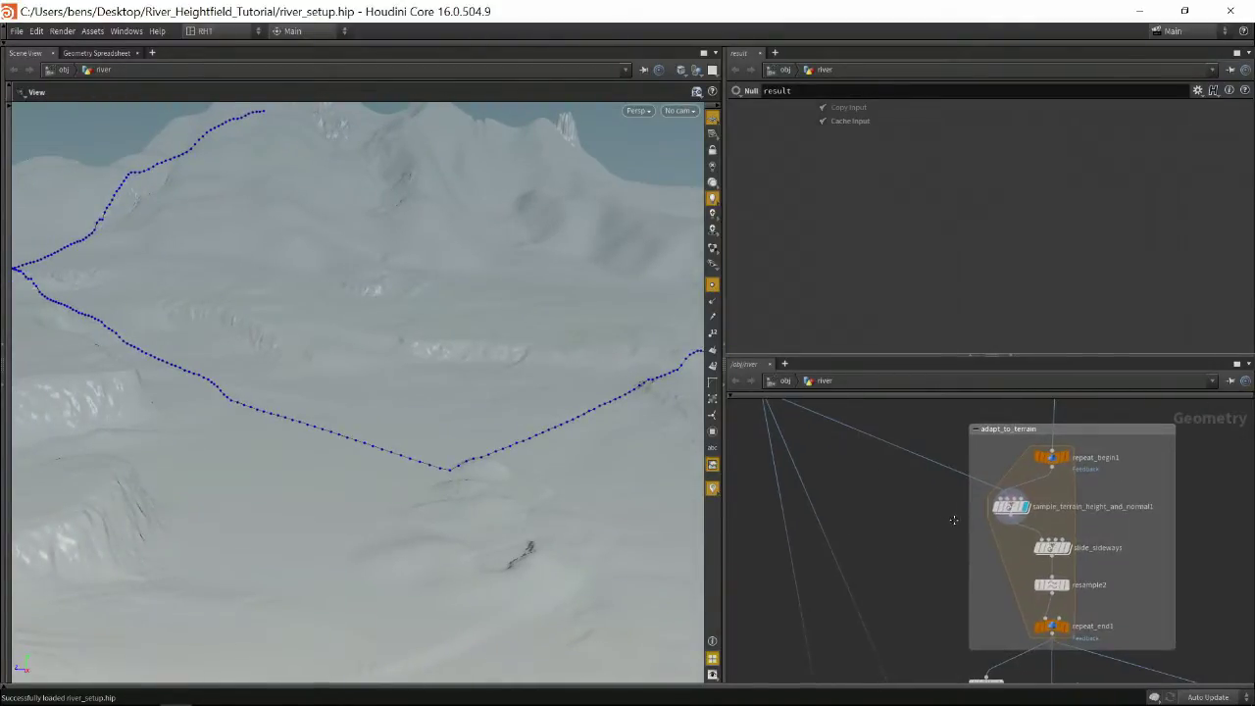
{"action": "double_click", "coordinate": [1010, 506]}
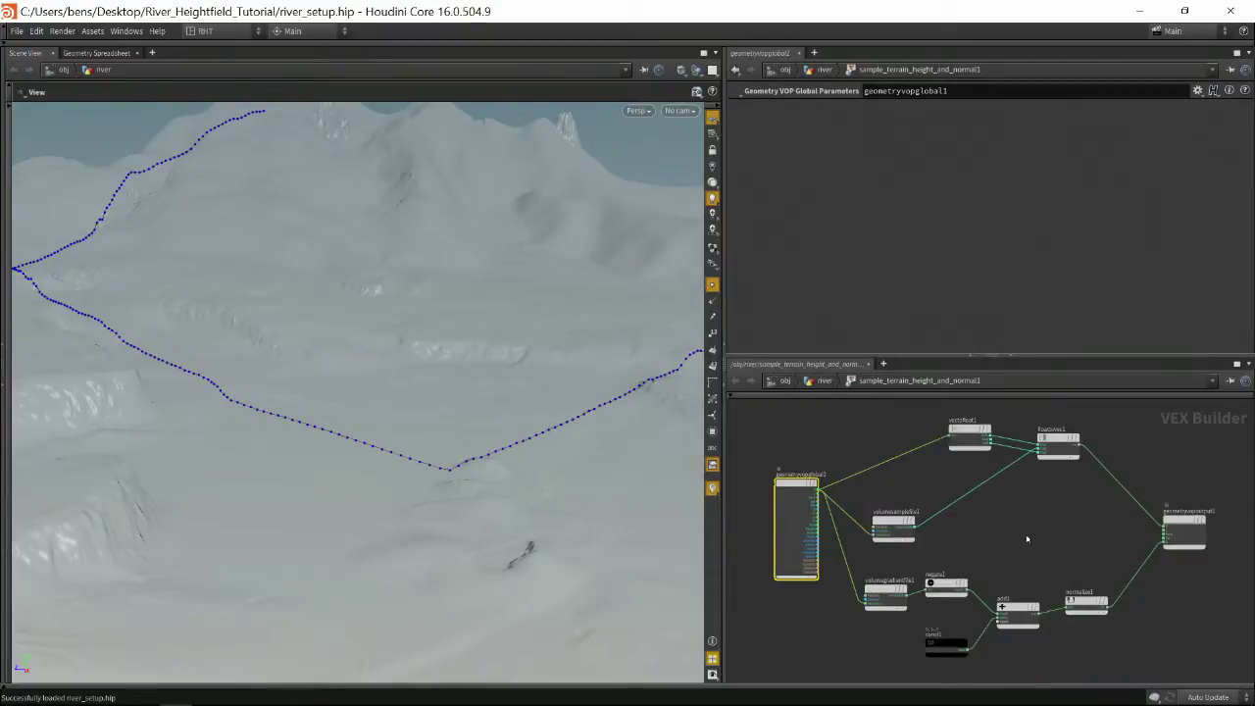
{"action": "left_click", "coordinate": [889, 525]}
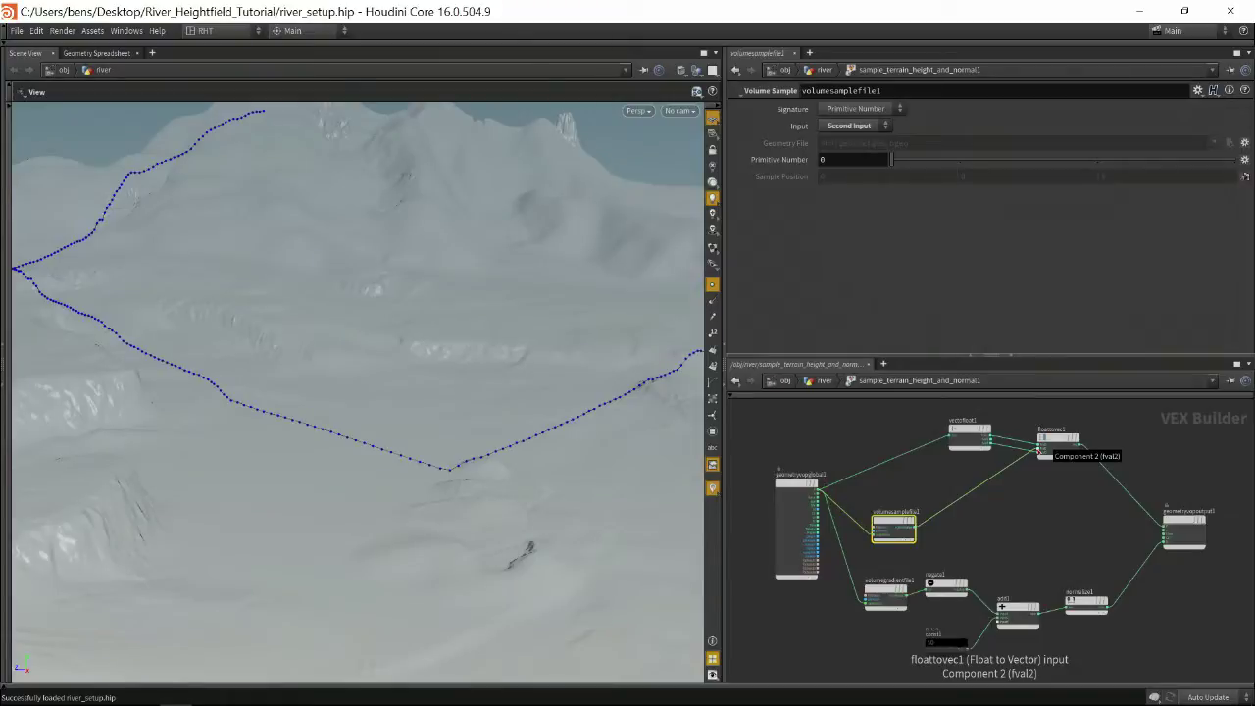
{"action": "middle_click_drag", "start_coordinate": [1005, 554], "coordinate": [1007, 539]}
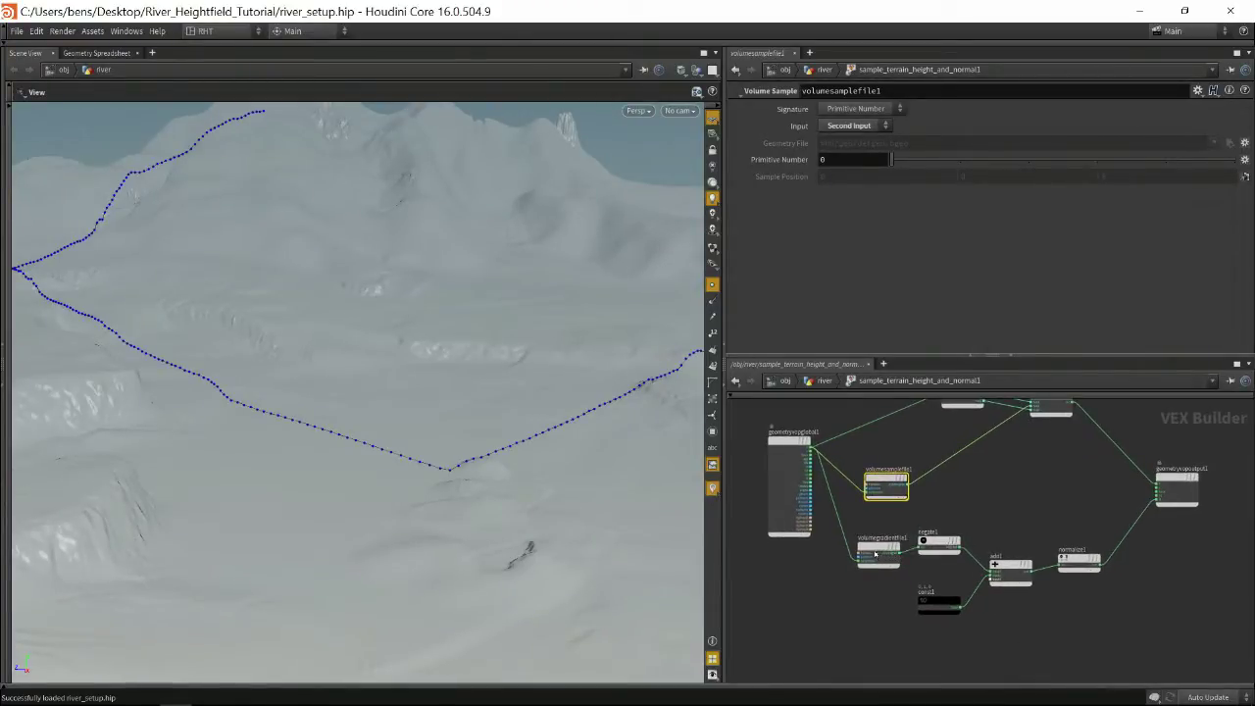
{"action": "left_click", "coordinate": [874, 553]}
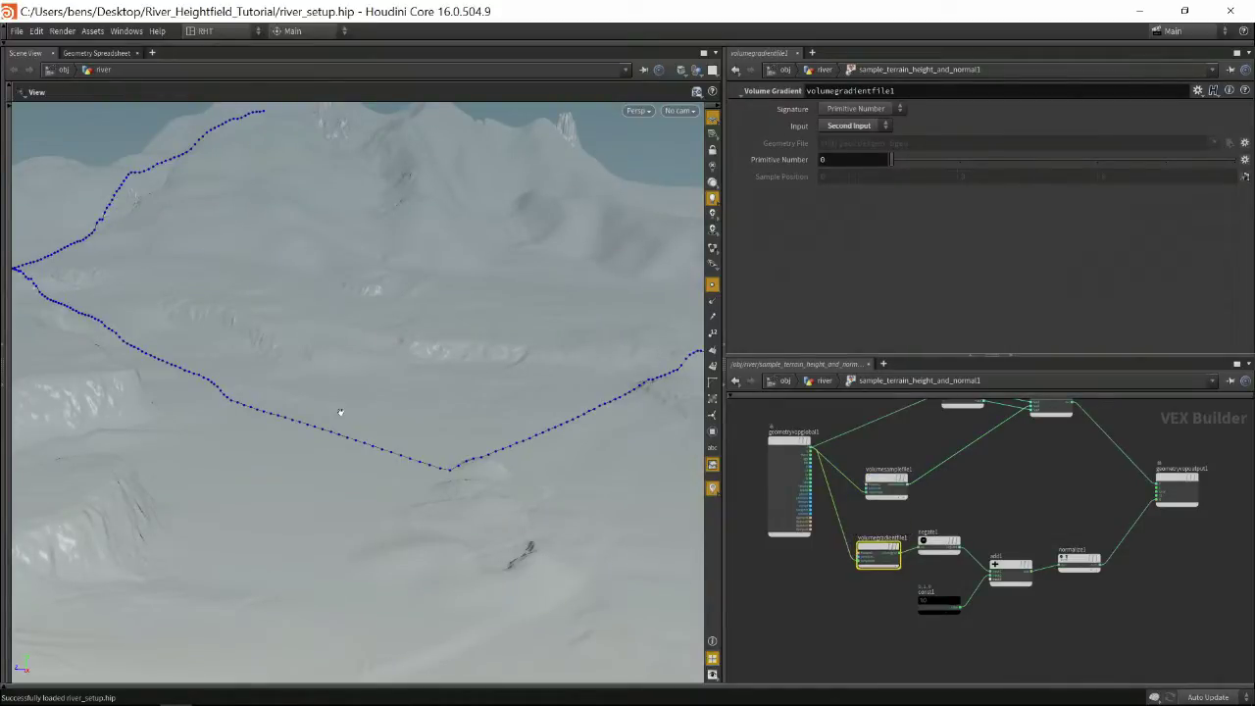
Turn on point normal display and show the sample_terrain_height_and_normal1 result in the viewport
{"action": "left_click_drag", "start_coordinate": [341, 420], "coordinate": [334, 417]}
{"action": "right_click_drag", "start_coordinate": [343, 418], "coordinate": [422, 407]}
{"action": "middle_click_drag", "start_coordinate": [1015, 540], "coordinate": [983, 524]}
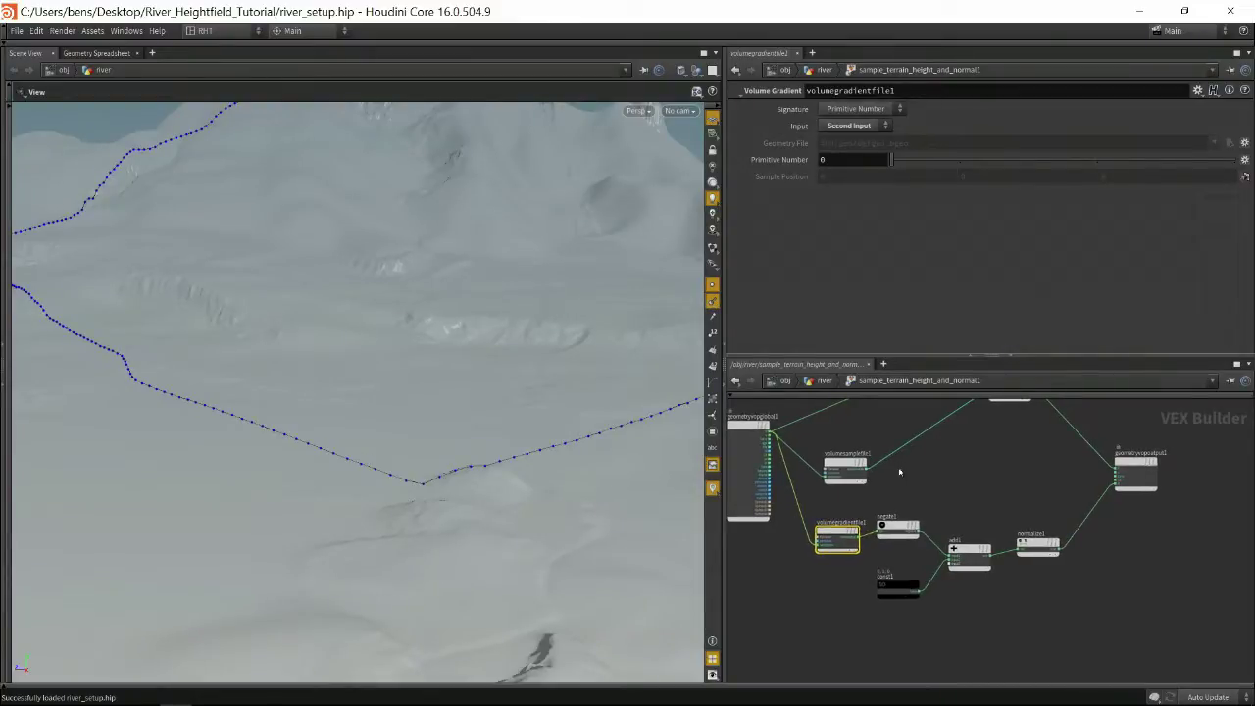
{"action": "key", "text": "u"}
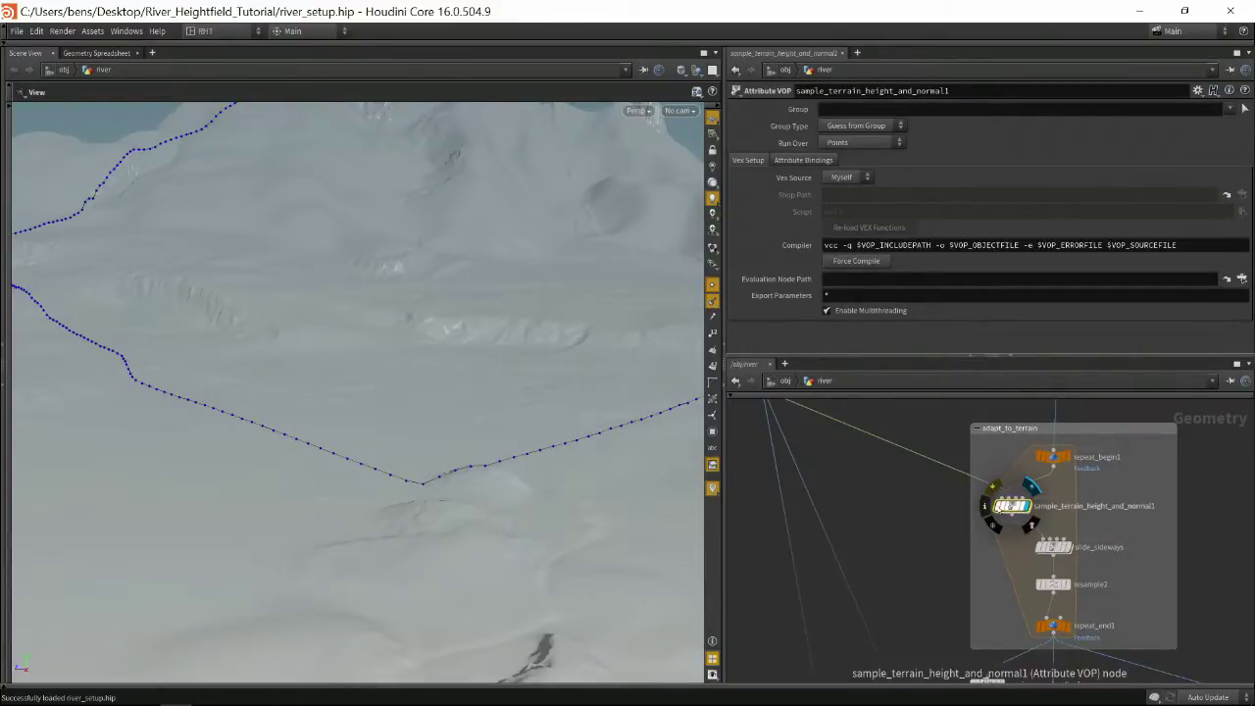
{"action": "left_click", "coordinate": [1031, 486]}
Inspect the negate1 and const1 nodes inside sample_terrain_height_and_normal1, then examine the curve's normals and return to the river network
{"action": "double_click", "coordinate": [1015, 506]}
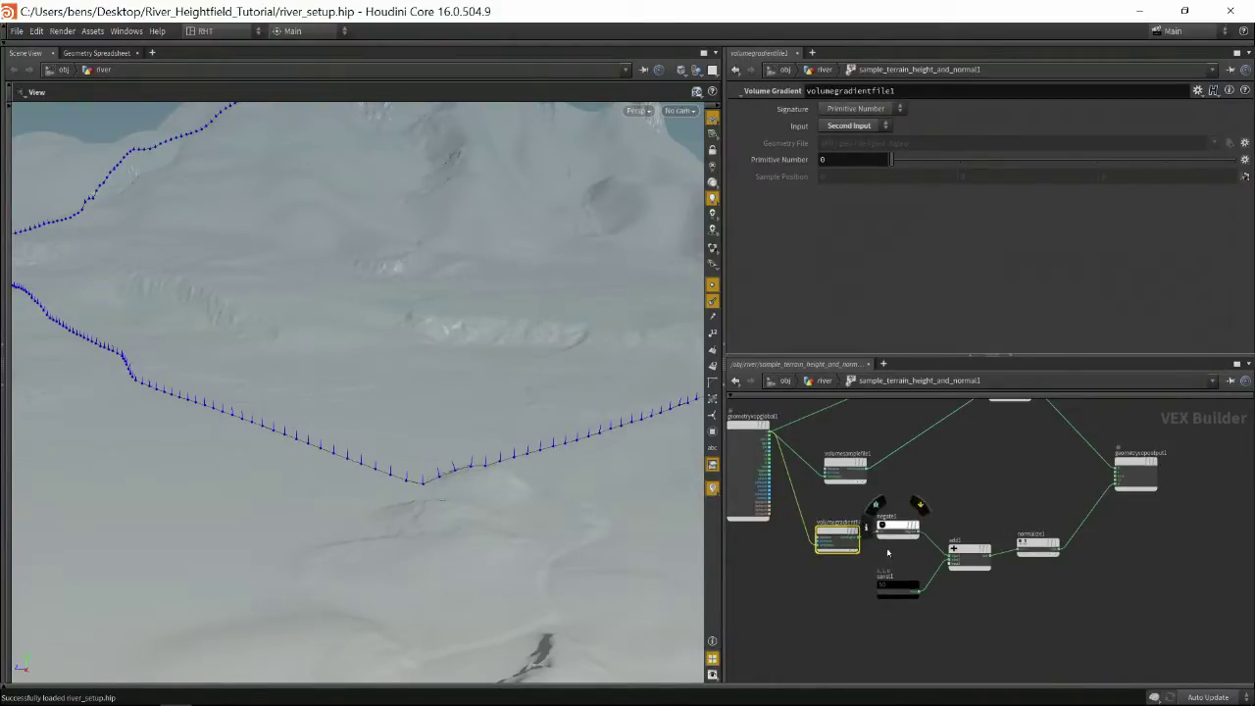
{"action": "scroll", "coordinate": [896, 555], "scroll_direction": "up", "scroll_amount": 3}
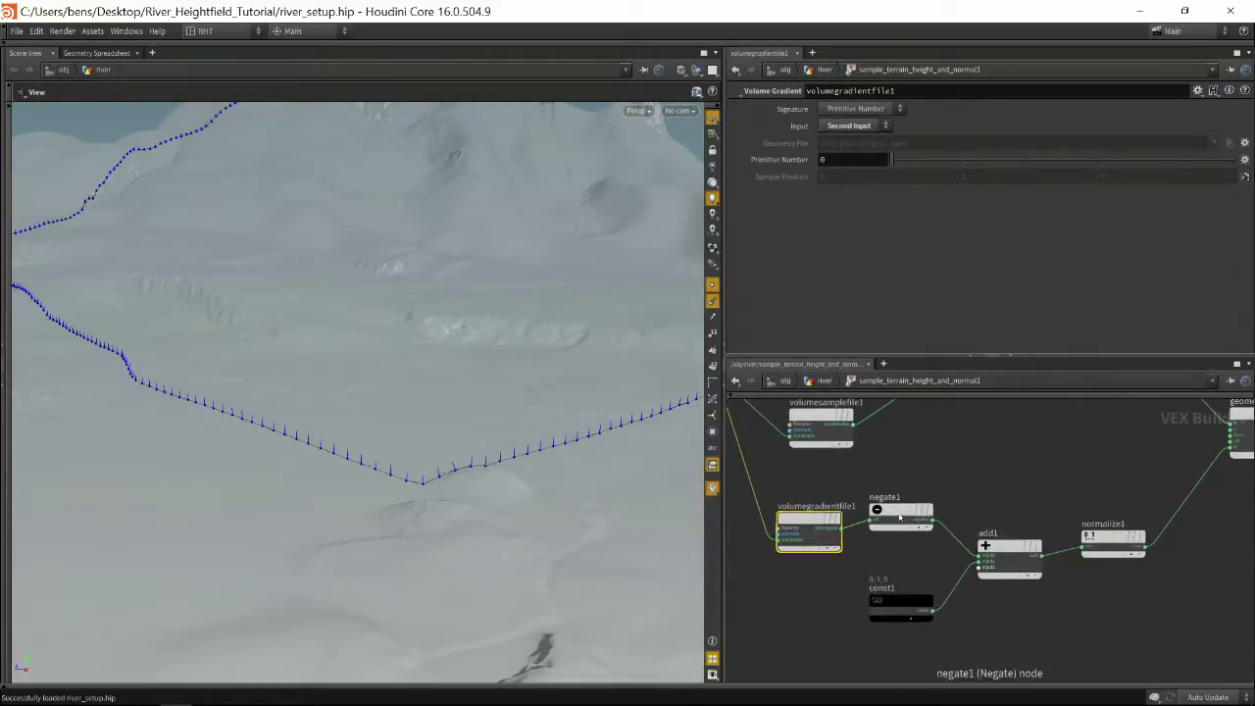
{"action": "left_click", "coordinate": [900, 514]}
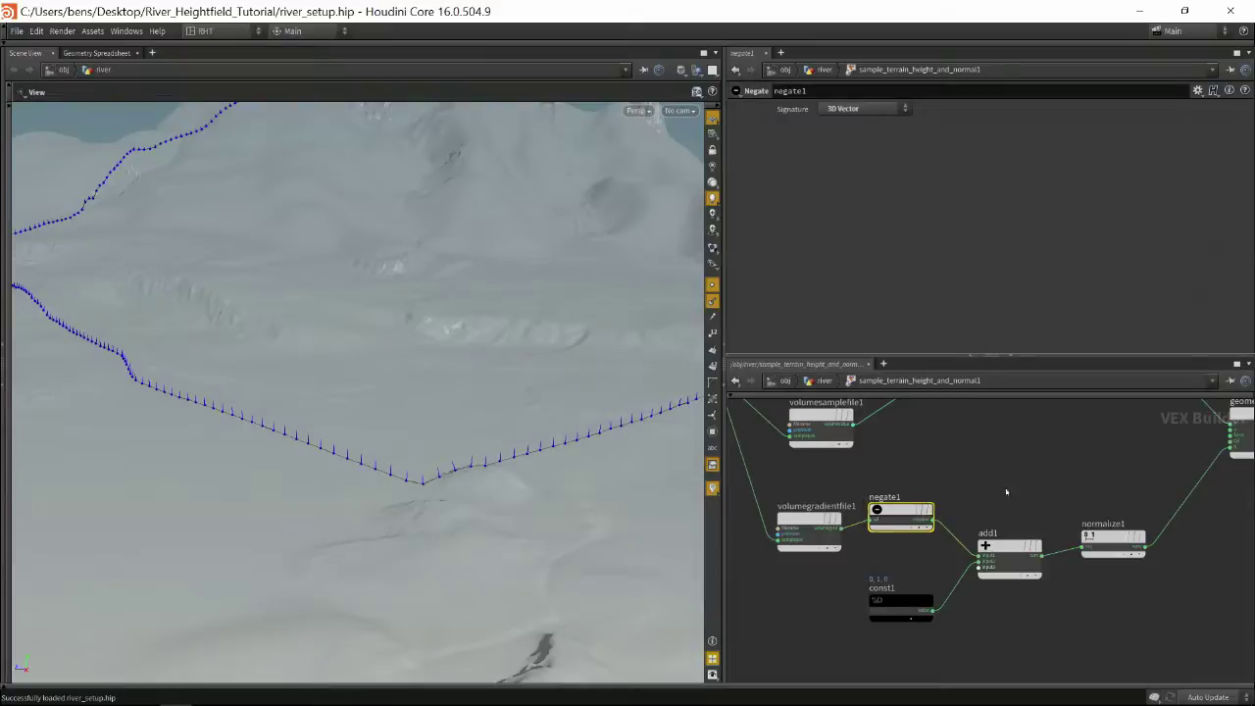
{"action": "middle_click_drag", "start_coordinate": [1016, 487], "coordinate": [1022, 468]}
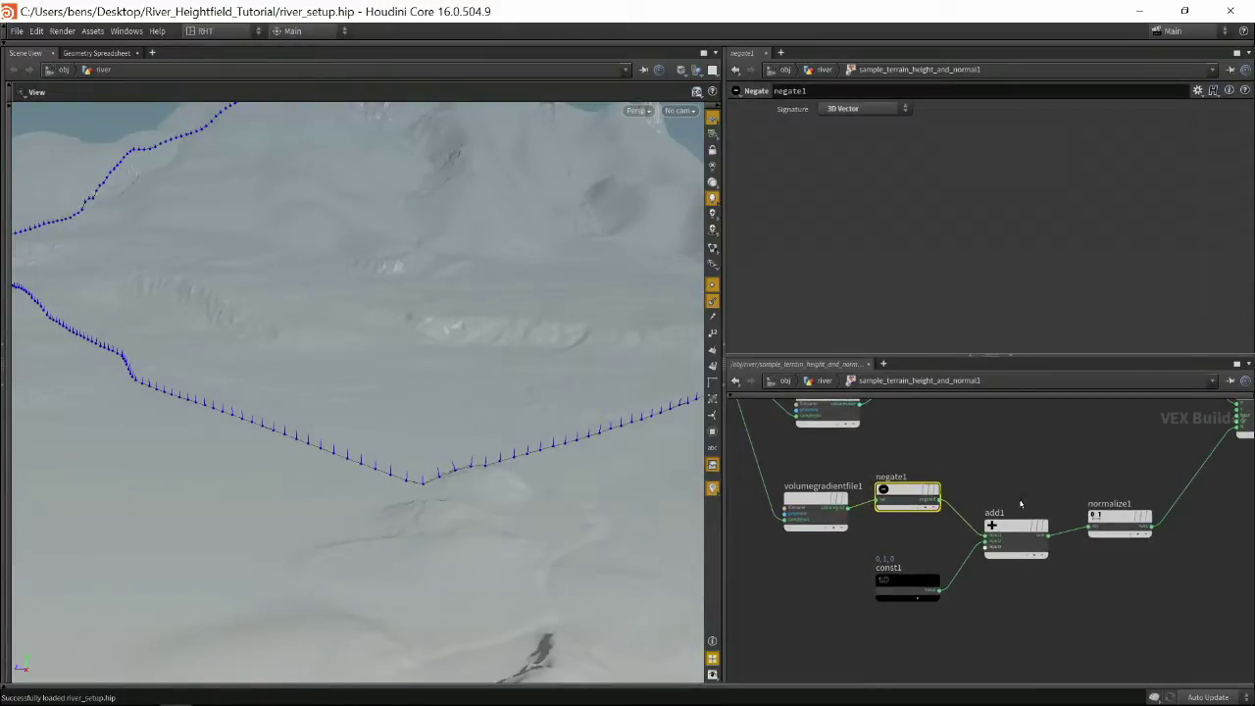
{"action": "left_click", "coordinate": [894, 581]}
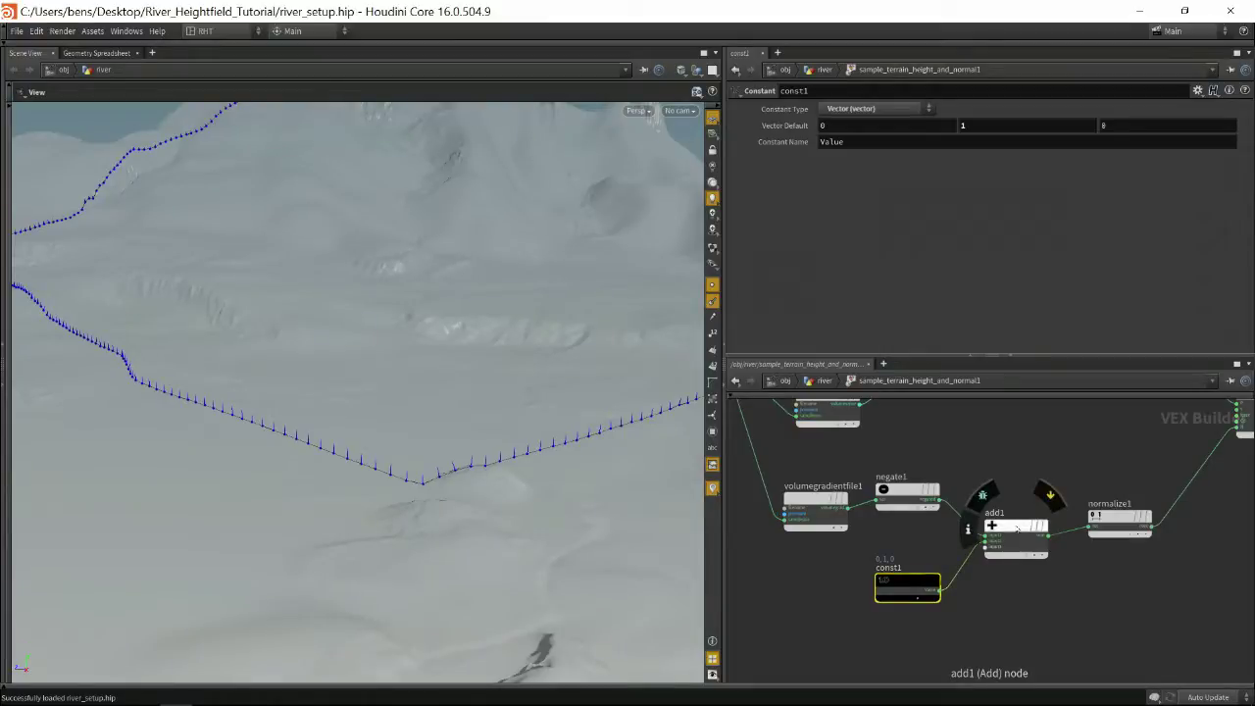
{"action": "middle_click_drag", "start_coordinate": [1070, 455], "coordinate": [1037, 564]}
{"action": "scroll", "coordinate": [1041, 507], "scroll_direction": "down", "scroll_amount": 4}
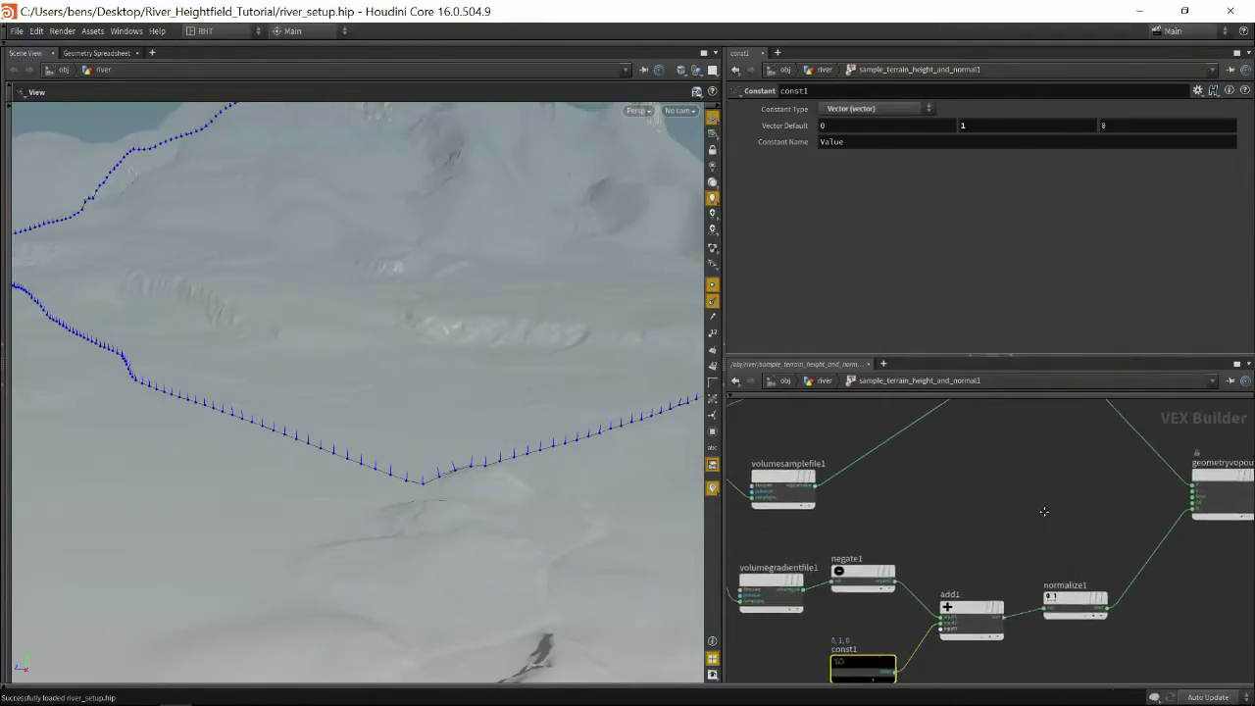
{"action": "scroll", "coordinate": [1022, 516], "scroll_direction": "down", "scroll_amount": 1}
{"action": "middle_click_drag", "start_coordinate": [1027, 512], "coordinate": [1012, 538]}
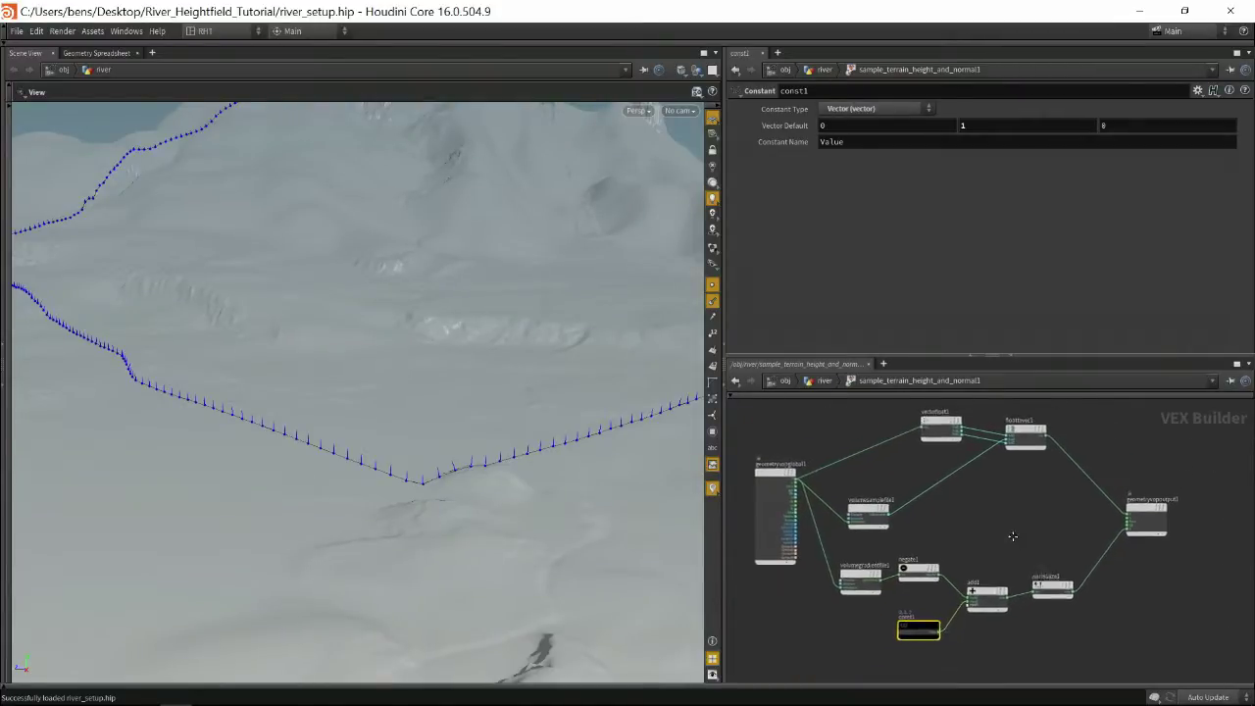
{"action": "left_click_drag", "start_coordinate": [284, 370], "coordinate": [441, 468]}
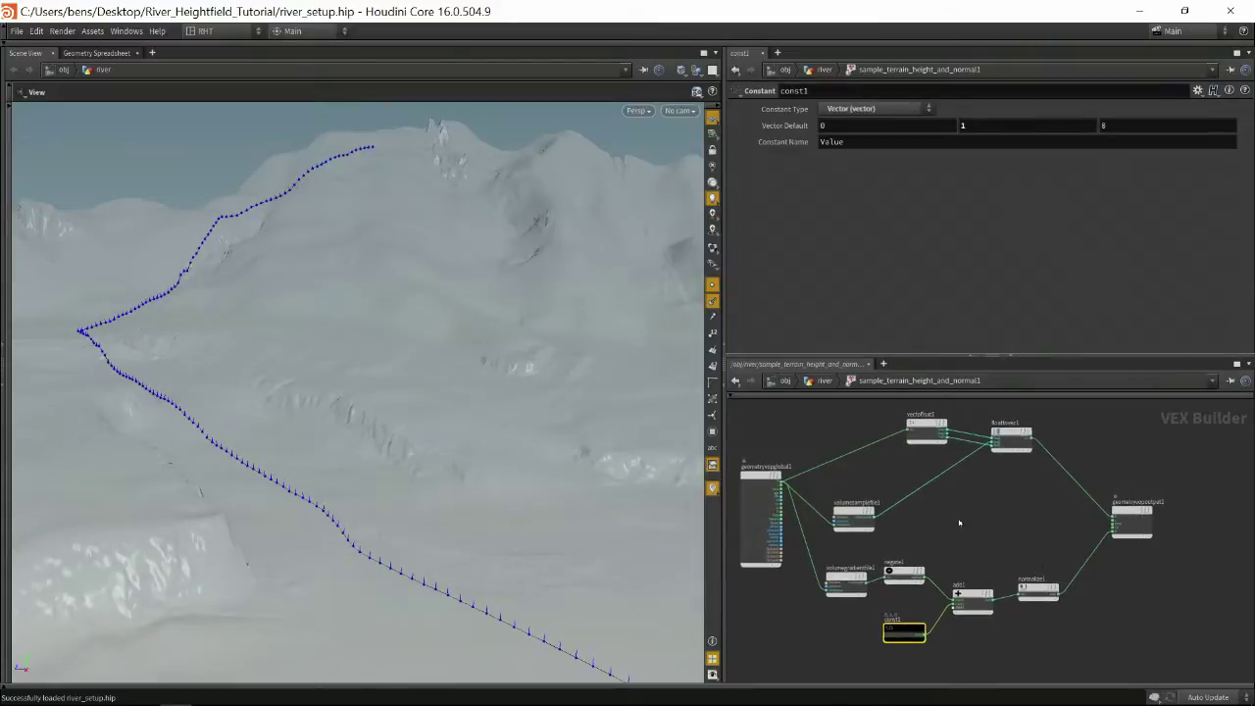
{"action": "key", "text": "u"}
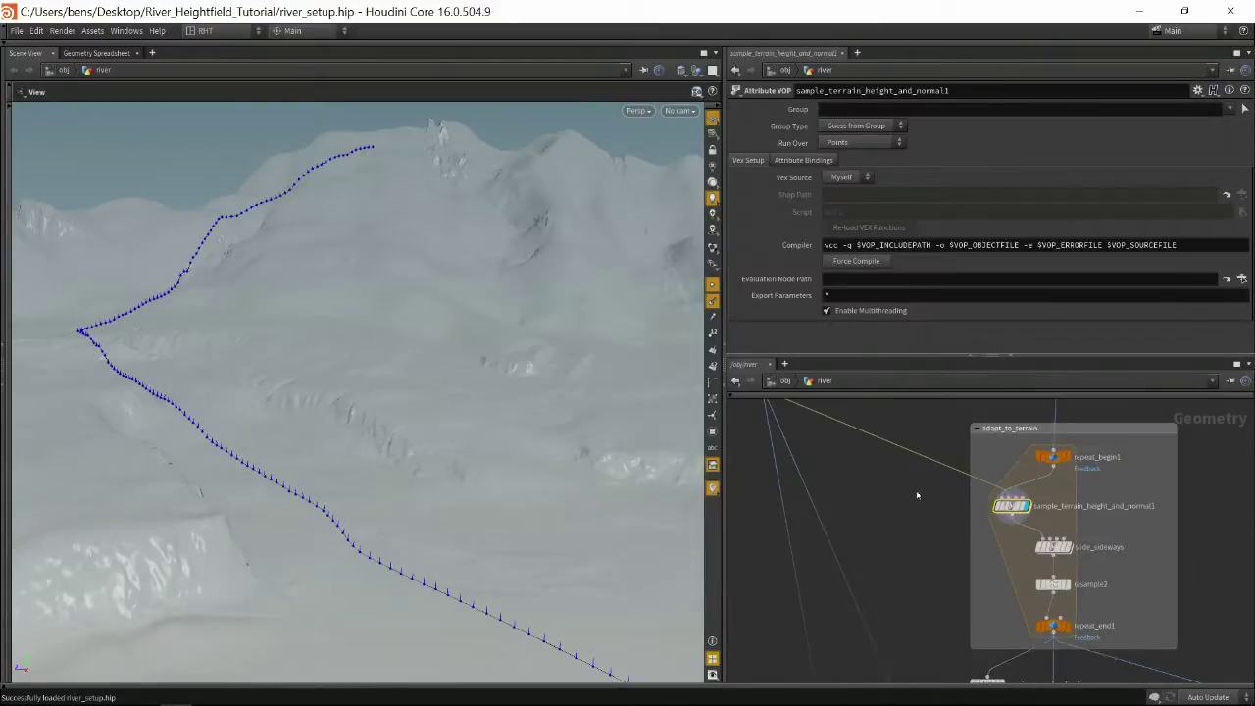
Show the repeat_end1 result of the adapt_to_terrain loop in the viewport and view the adapted curve up close
{"action": "middle_click_drag", "start_coordinate": [917, 495], "coordinate": [910, 531]}
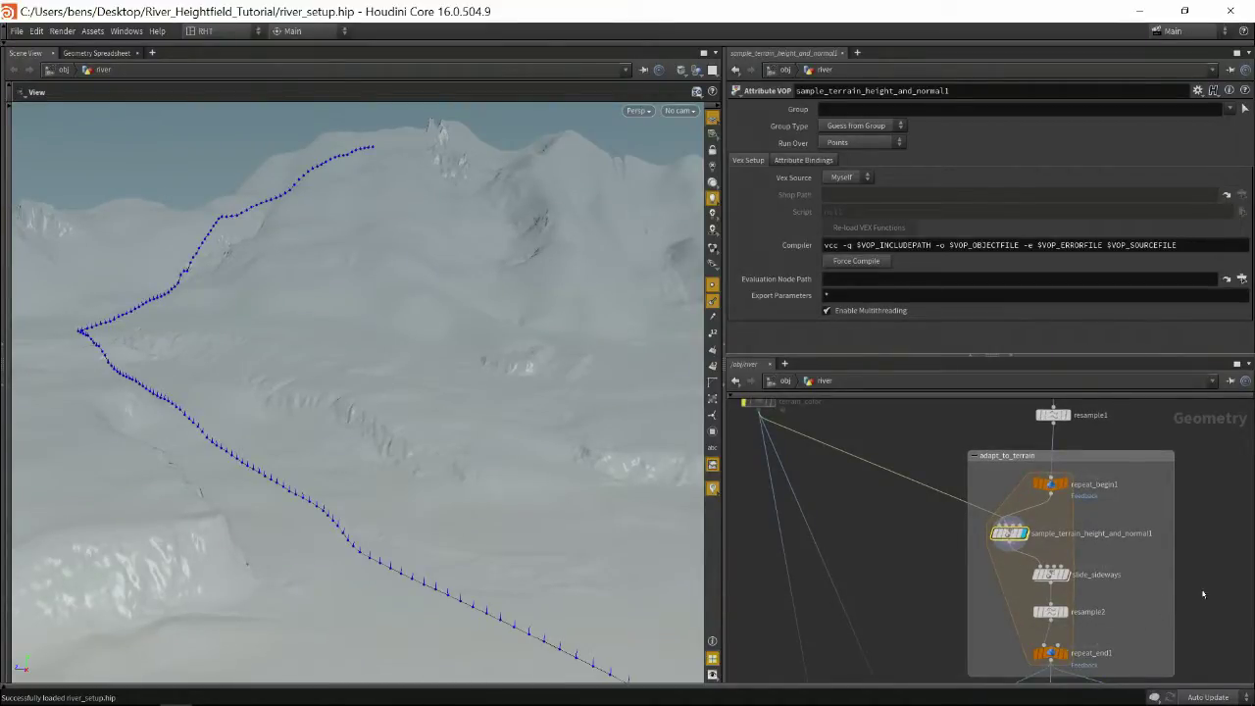
{"action": "middle_click_drag", "start_coordinate": [1203, 585], "coordinate": [1192, 570]}
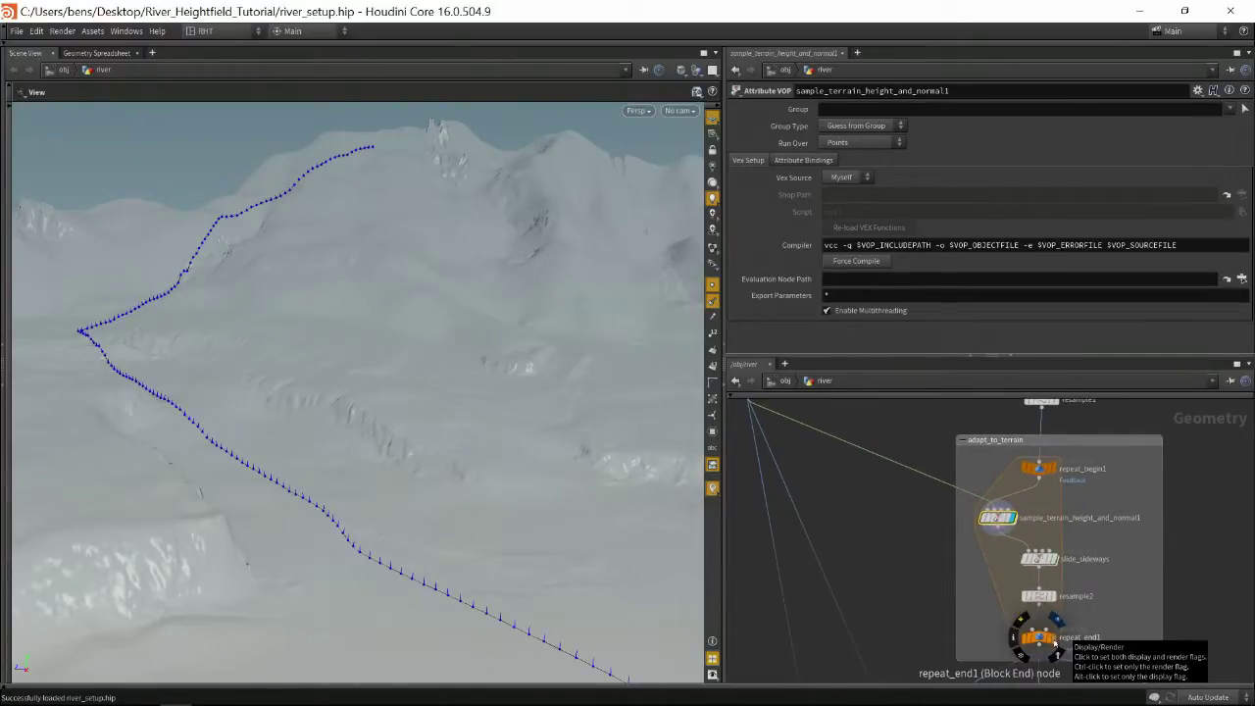
{"action": "left_click", "coordinate": [1057, 639]}
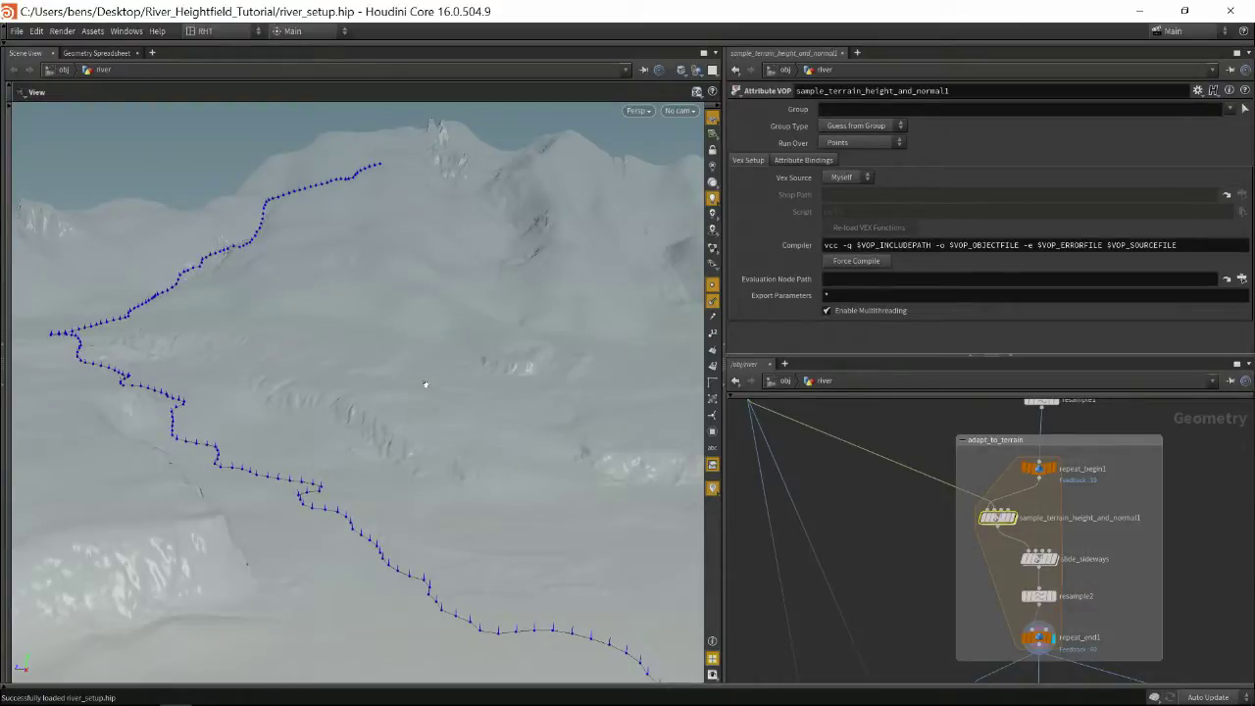
{"action": "scroll", "coordinate": [429, 389], "scroll_direction": "up", "scroll_amount": 3}
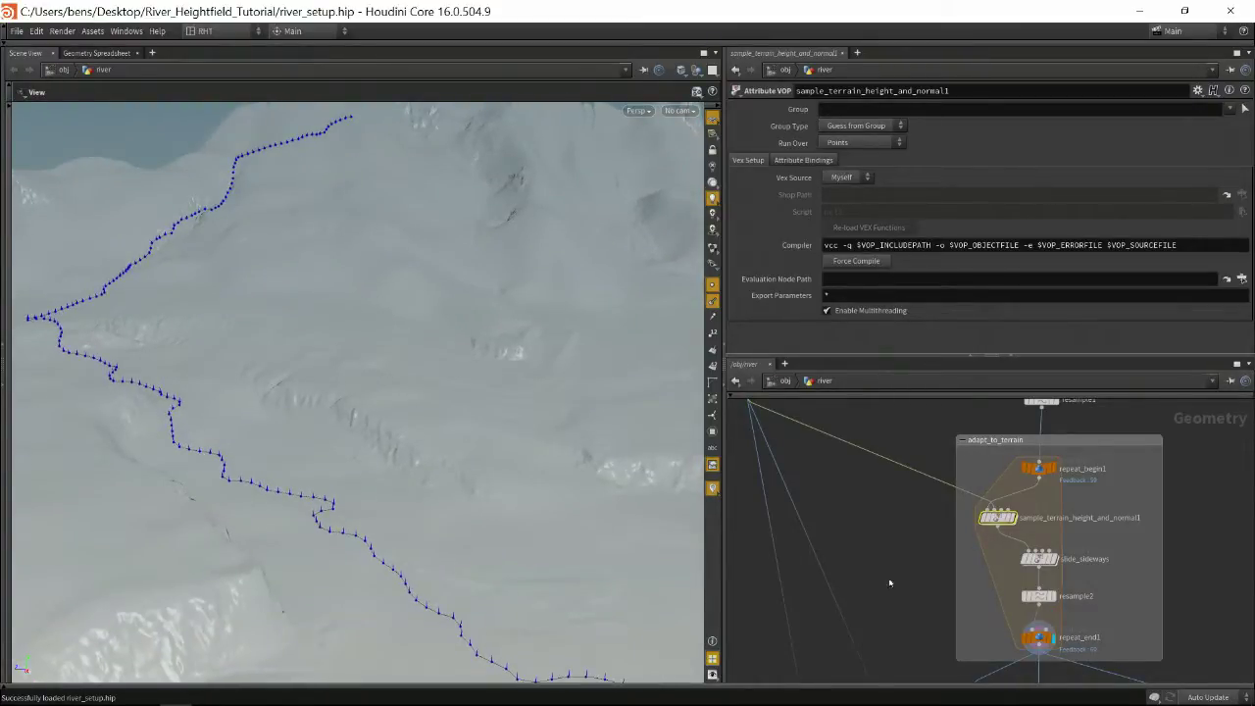
Inspect the iteration settings of repeat_end1, then examine the adapted curve on the terrain from another angle
{"action": "left_click", "coordinate": [1035, 635]}
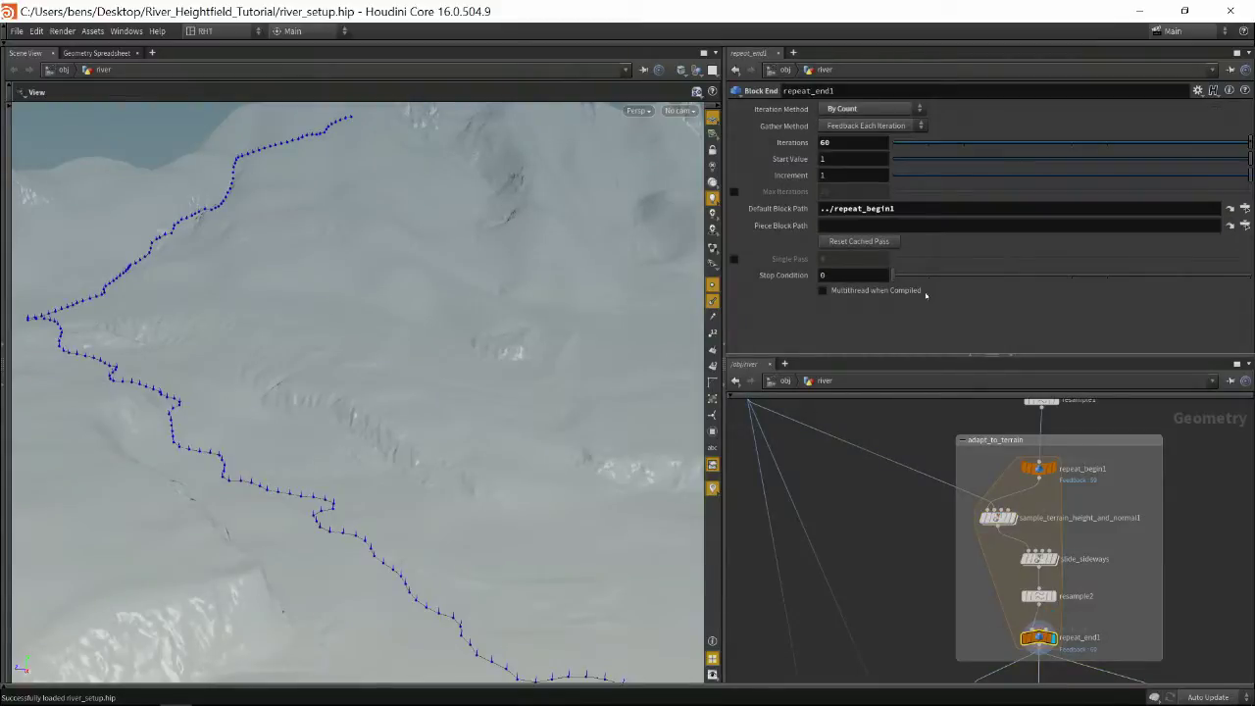
{"action": "mouse_move", "coordinate": [839, 142]}
{"action": "middle_mouse_down"}
{"action": "mouse_move", "coordinate": [843, 118]}
{"action": "mouse_move", "coordinate": [794, 124]}
{"action": "mouse_move", "coordinate": [1021, 125]}
{"action": "mouse_move", "coordinate": [852, 135]}
{"action": "middle_mouse_up"}
{"action": "left_click_drag", "start_coordinate": [454, 425], "coordinate": [426, 448]}
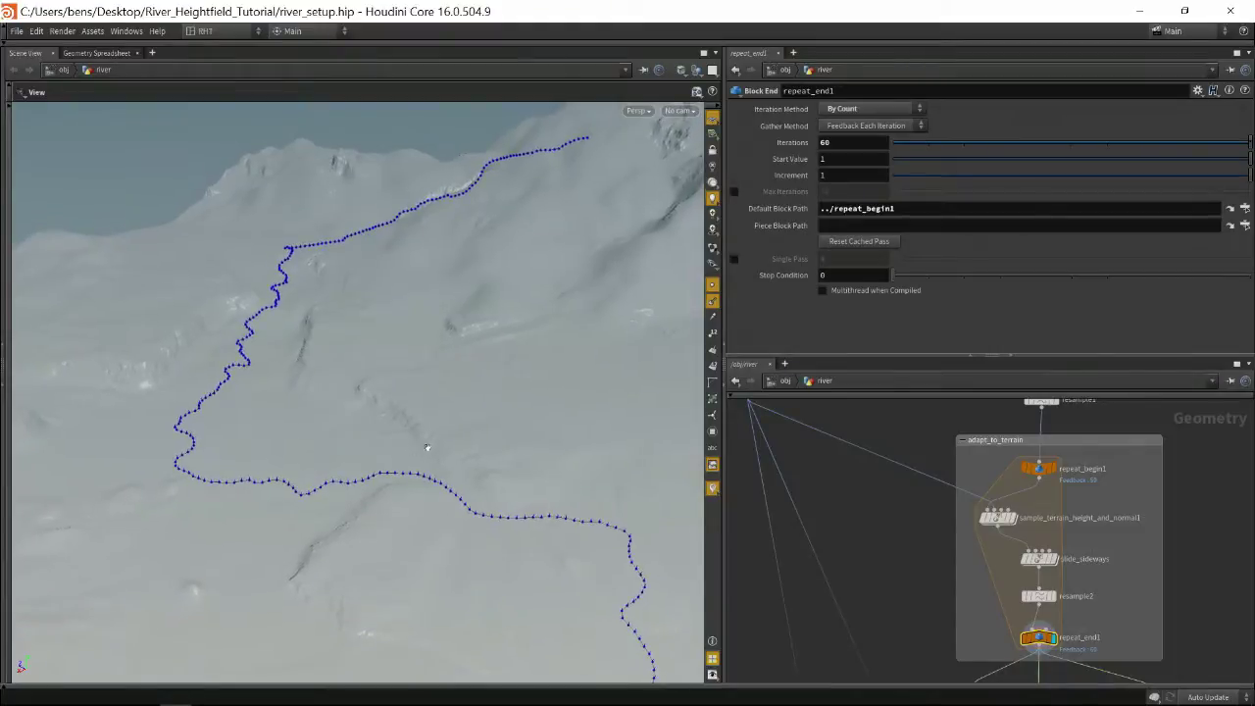
Show the slide_sideways result in the viewport and open its network
{"action": "middle_click_drag", "start_coordinate": [939, 574], "coordinate": [883, 530]}
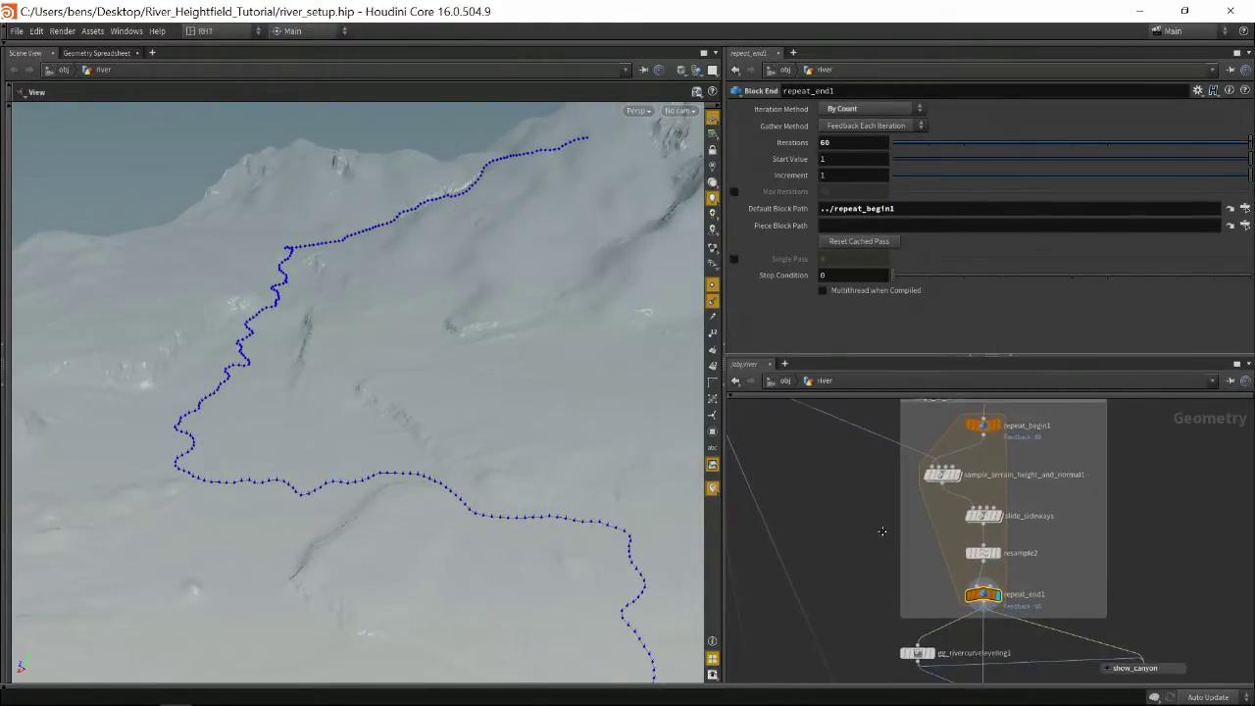
{"action": "mouse_move", "coordinate": [971, 478]}
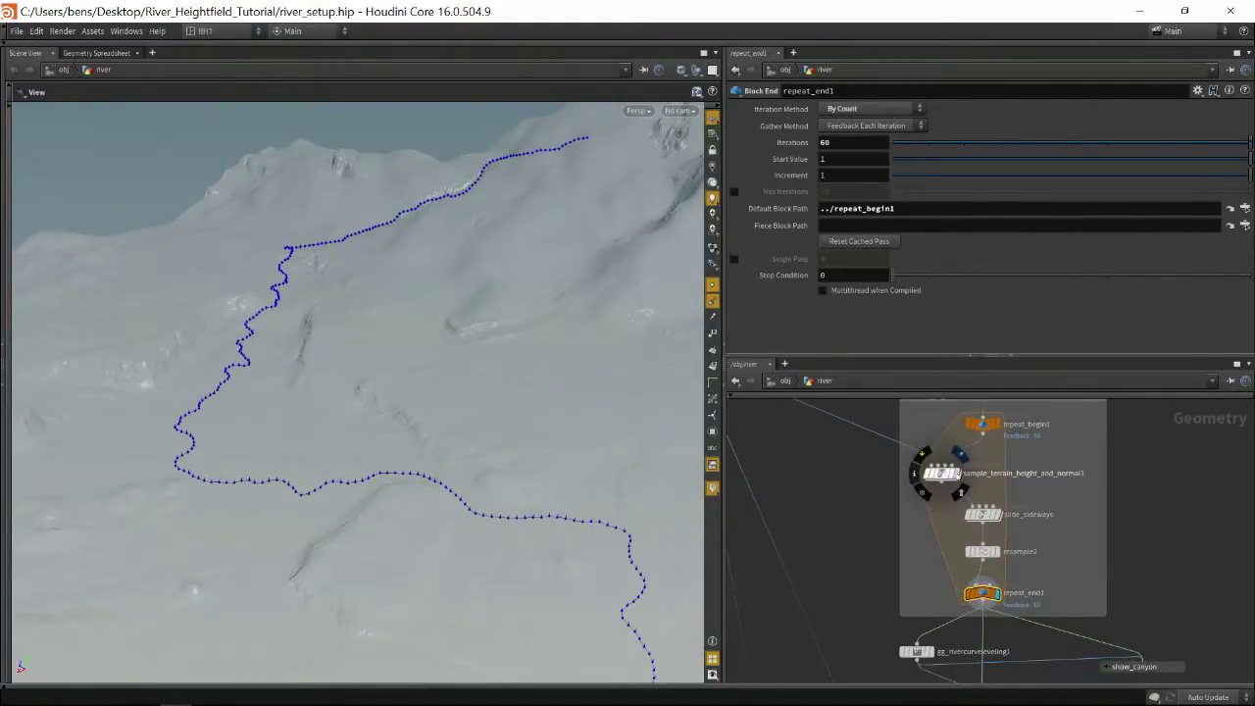
{"action": "mouse_move", "coordinate": [1001, 516]}
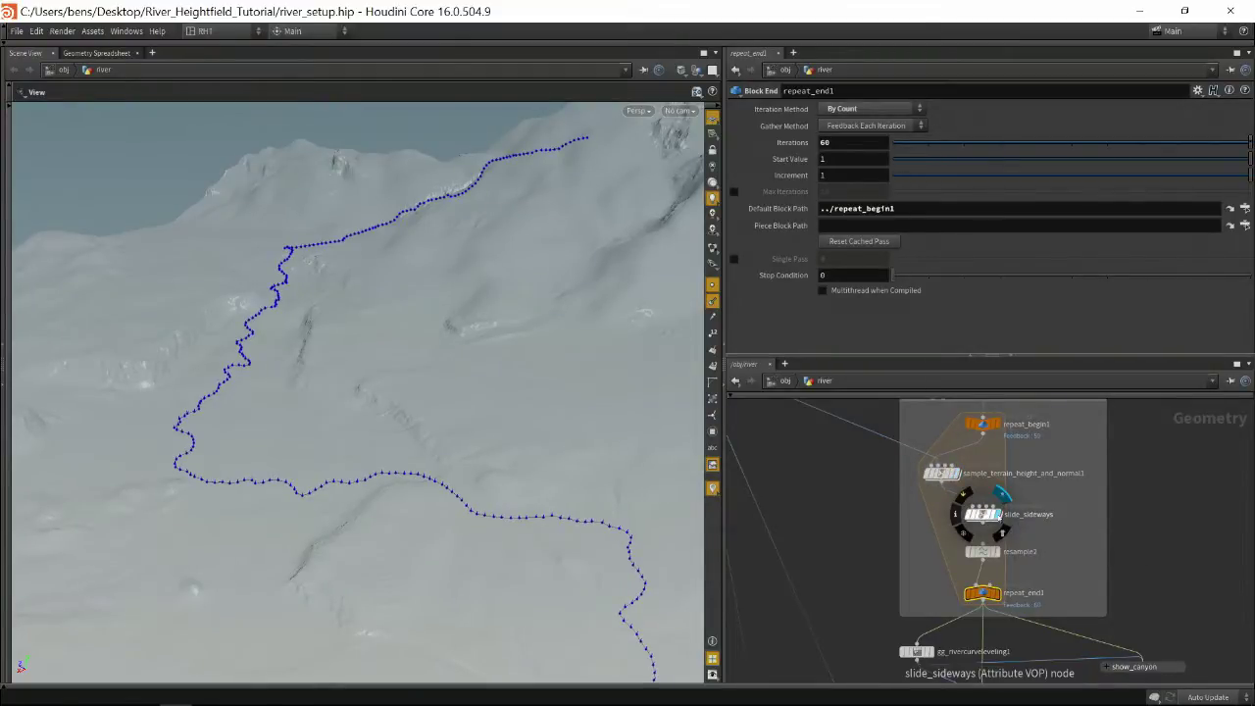
{"action": "left_click", "coordinate": [982, 513]}
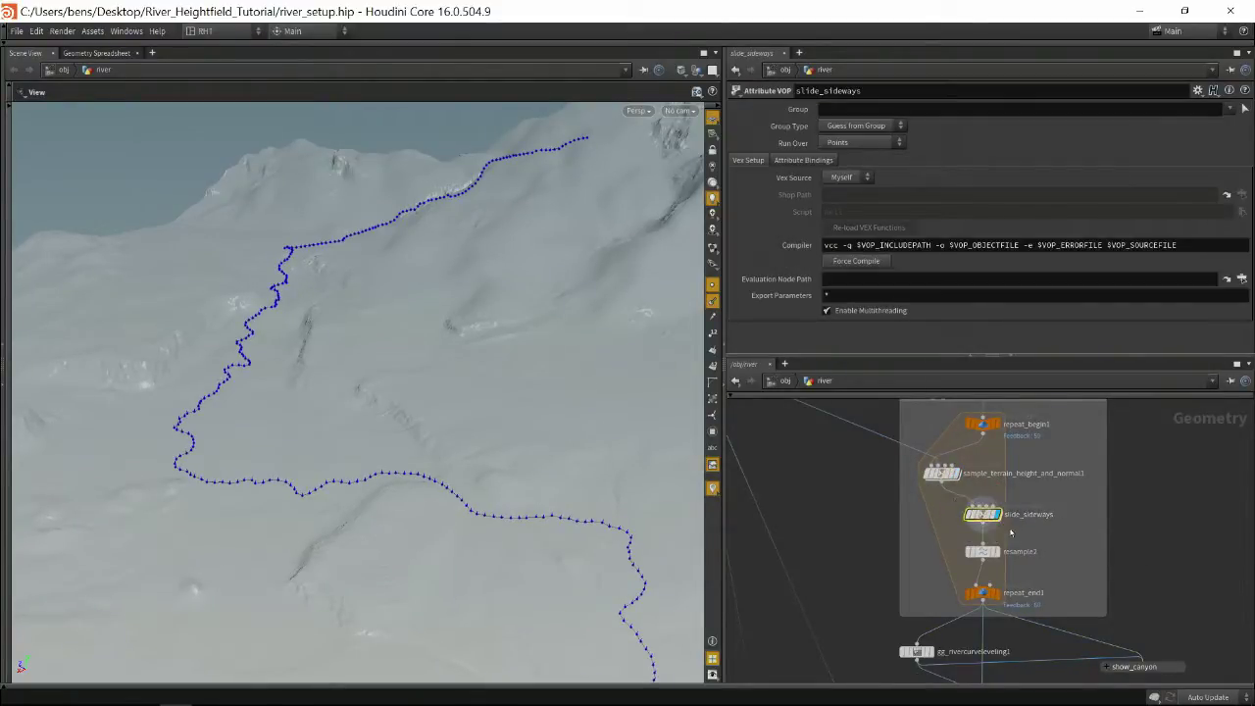
{"action": "double_click", "coordinate": [985, 516]}
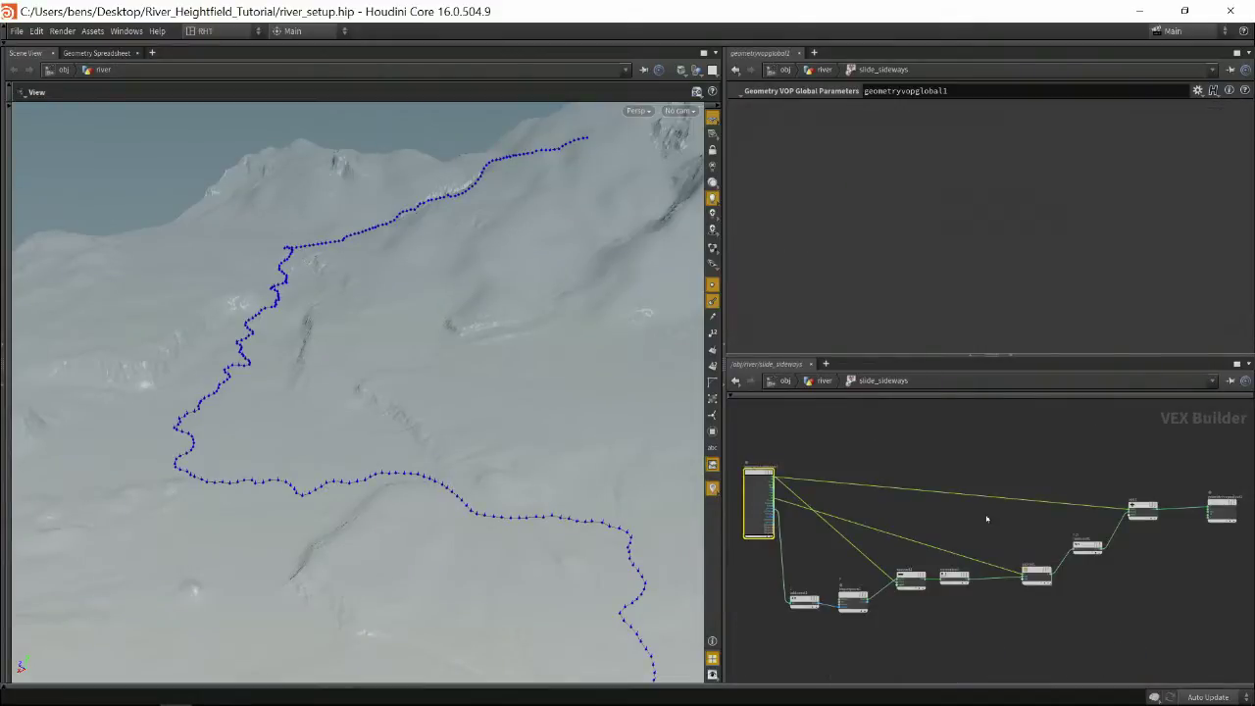
Inspect the multiplier of the mulconst1 node inside slide_sideways and its connection to subnet1
{"action": "scroll", "coordinate": [1121, 594], "scroll_direction": "up", "scroll_amount": 5}
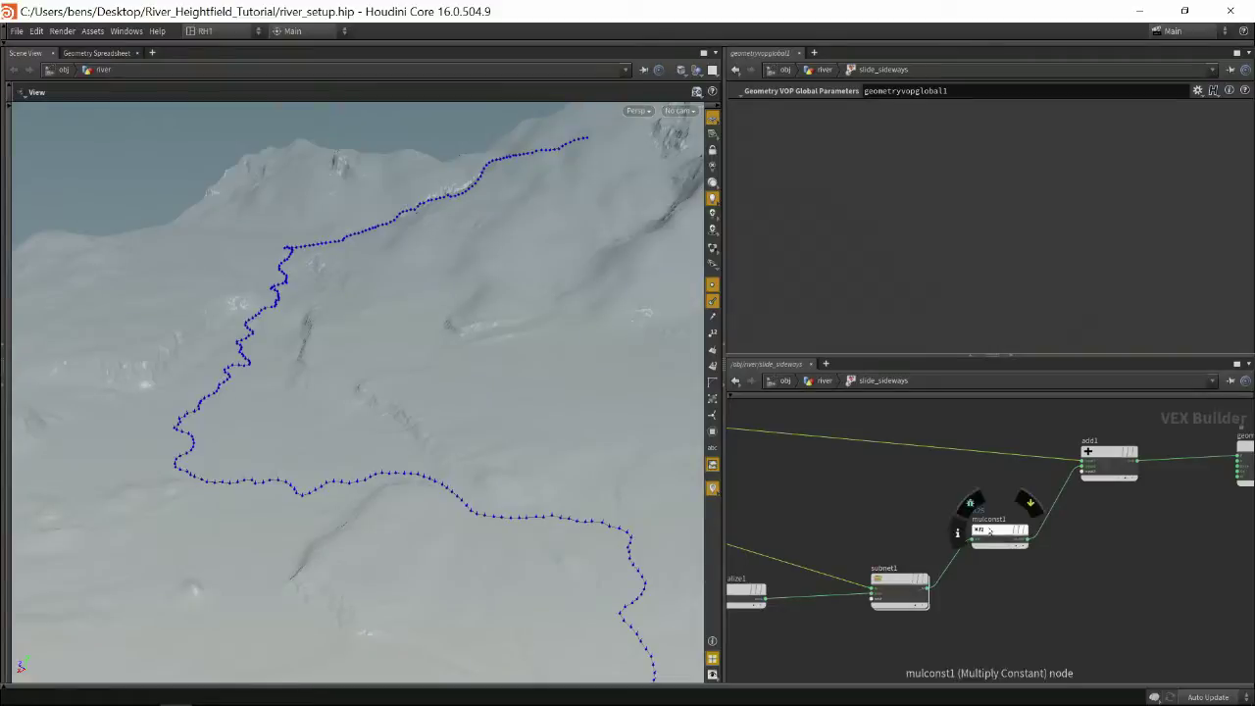
{"action": "left_click", "coordinate": [990, 531]}
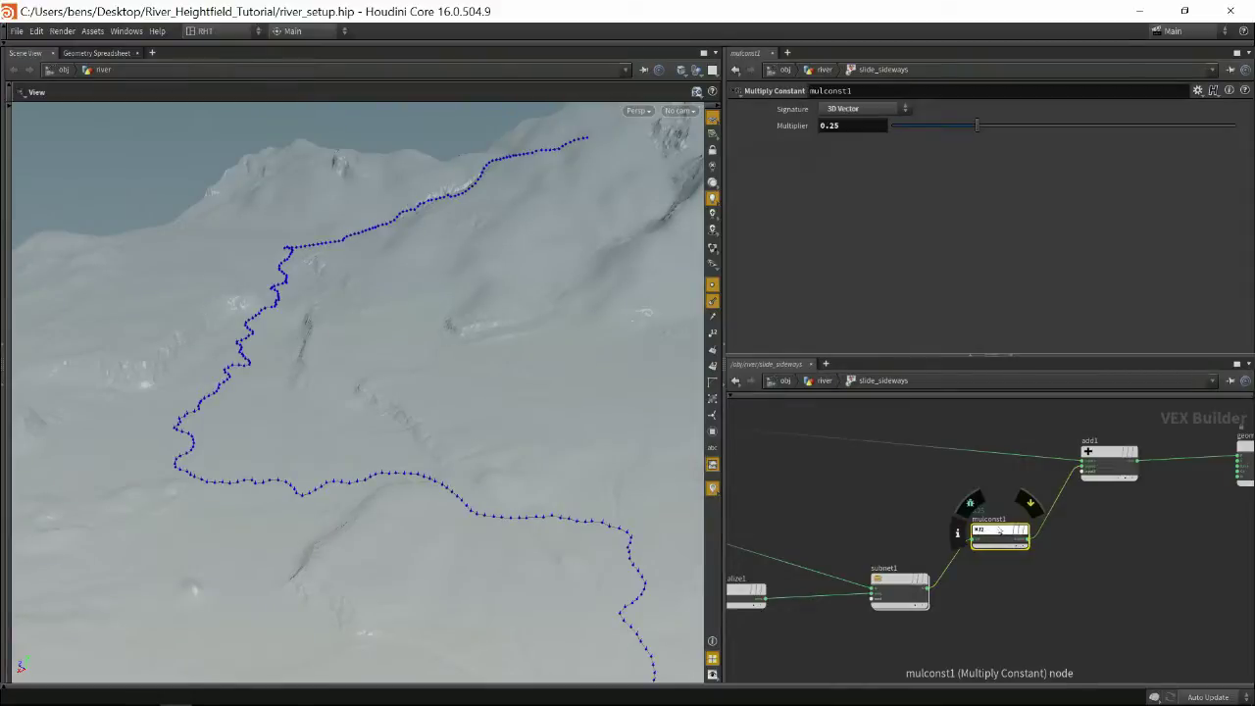
{"action": "middle_click_drag", "start_coordinate": [919, 512], "coordinate": [1009, 486]}
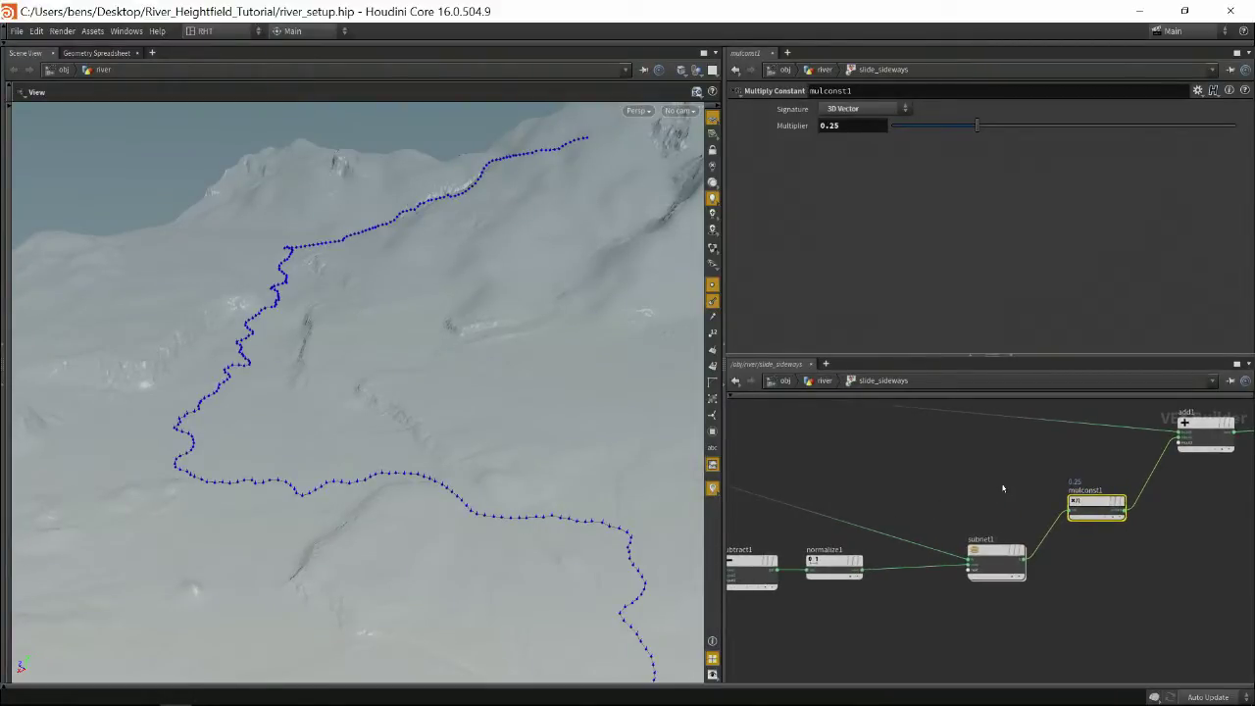
Inspect the addconst1, importpoint1, subtract1 and normalize1 nodes that build the direction to the next curve point
{"action": "middle_click_drag", "start_coordinate": [934, 488], "coordinate": [1099, 495]}
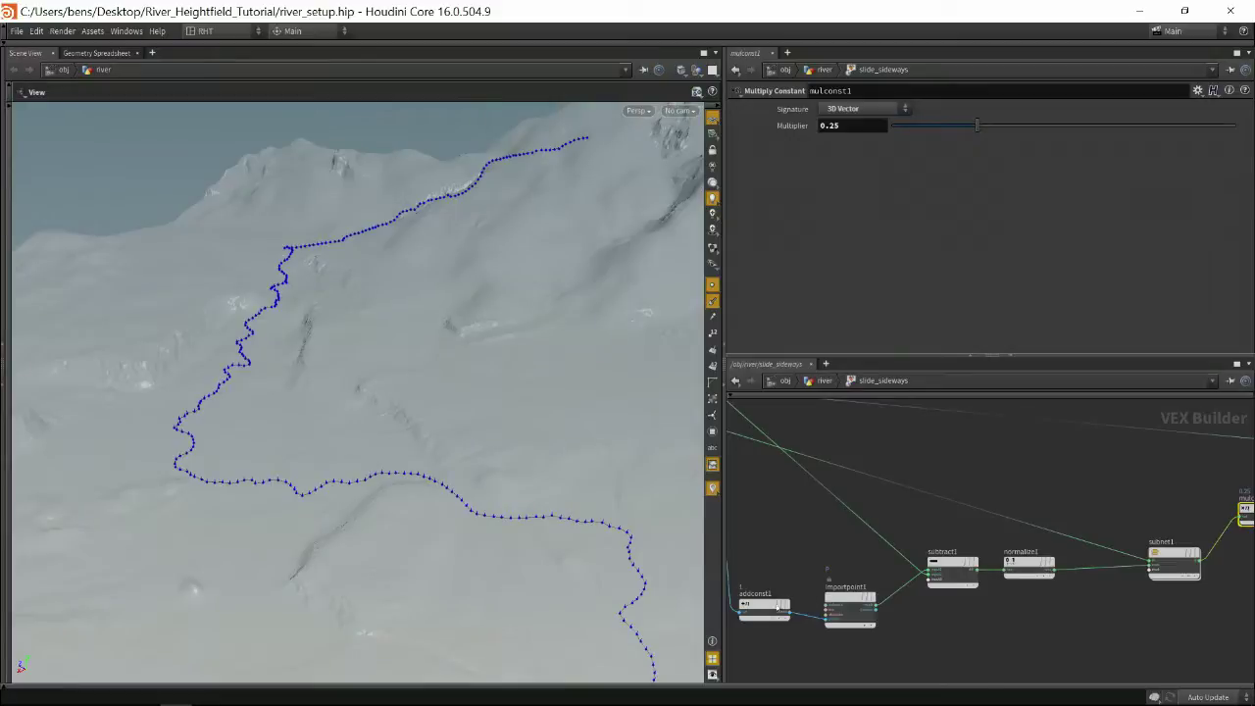
{"action": "left_click", "coordinate": [760, 608]}
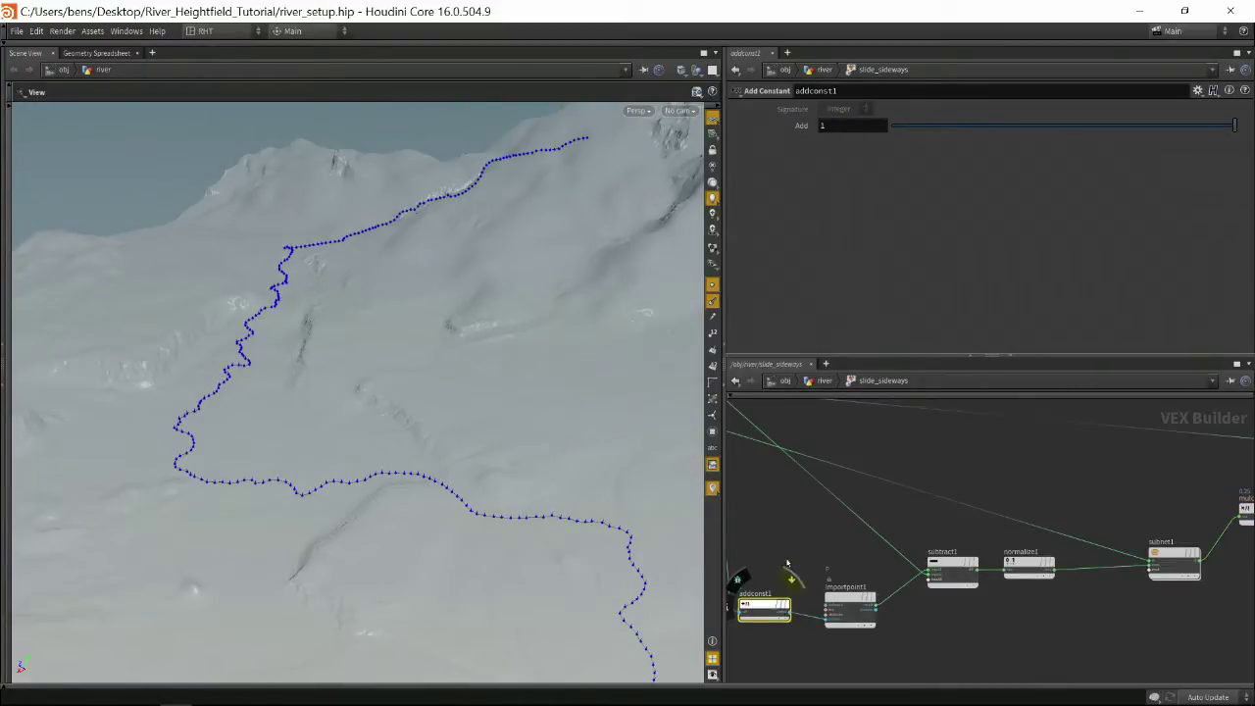
{"action": "middle_click_drag", "start_coordinate": [796, 525], "coordinate": [871, 539]}
{"action": "mouse_move", "coordinate": [926, 602]}
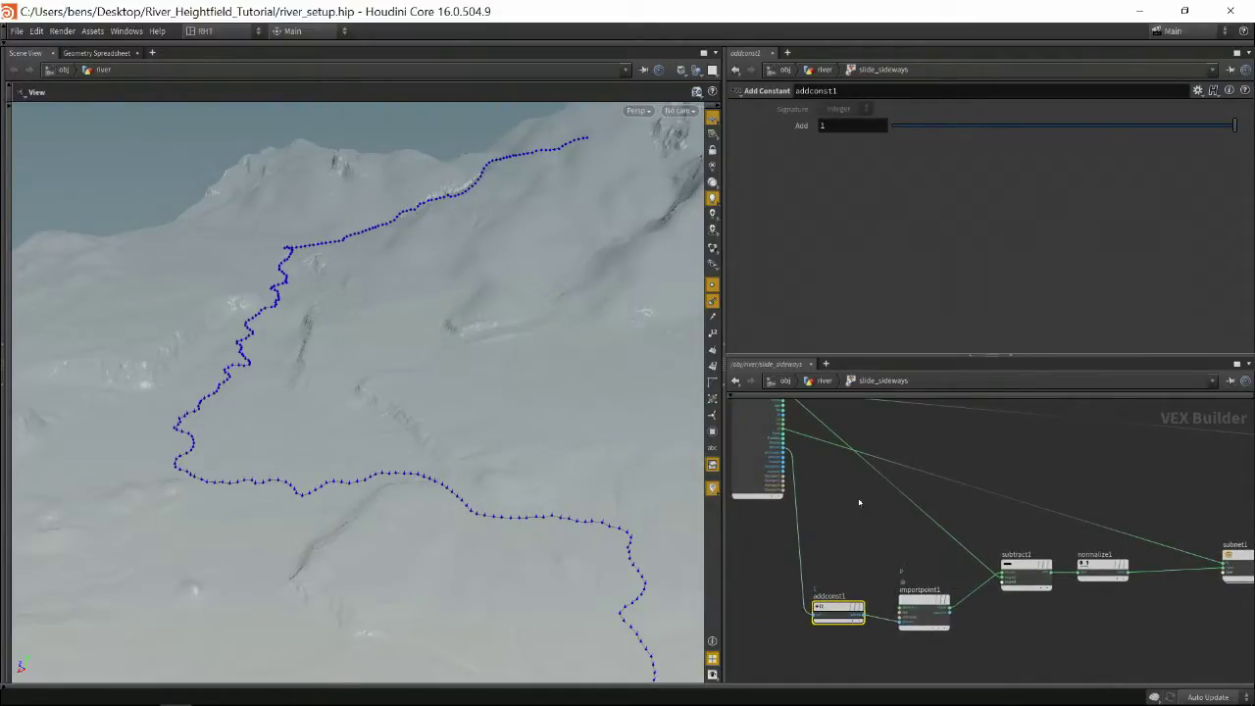
{"action": "left_click", "coordinate": [1020, 567]}
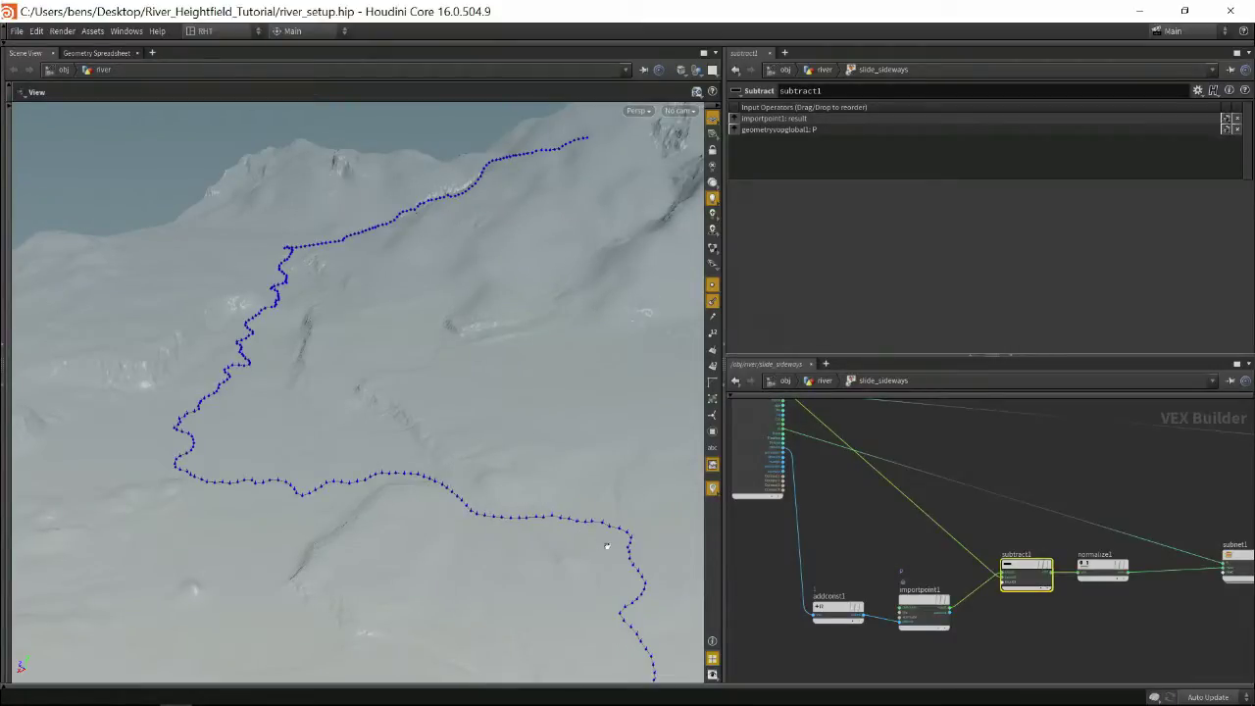
{"action": "left_click", "coordinate": [1103, 567]}
{"action": "middle_click_drag", "start_coordinate": [1155, 607], "coordinate": [965, 605]}
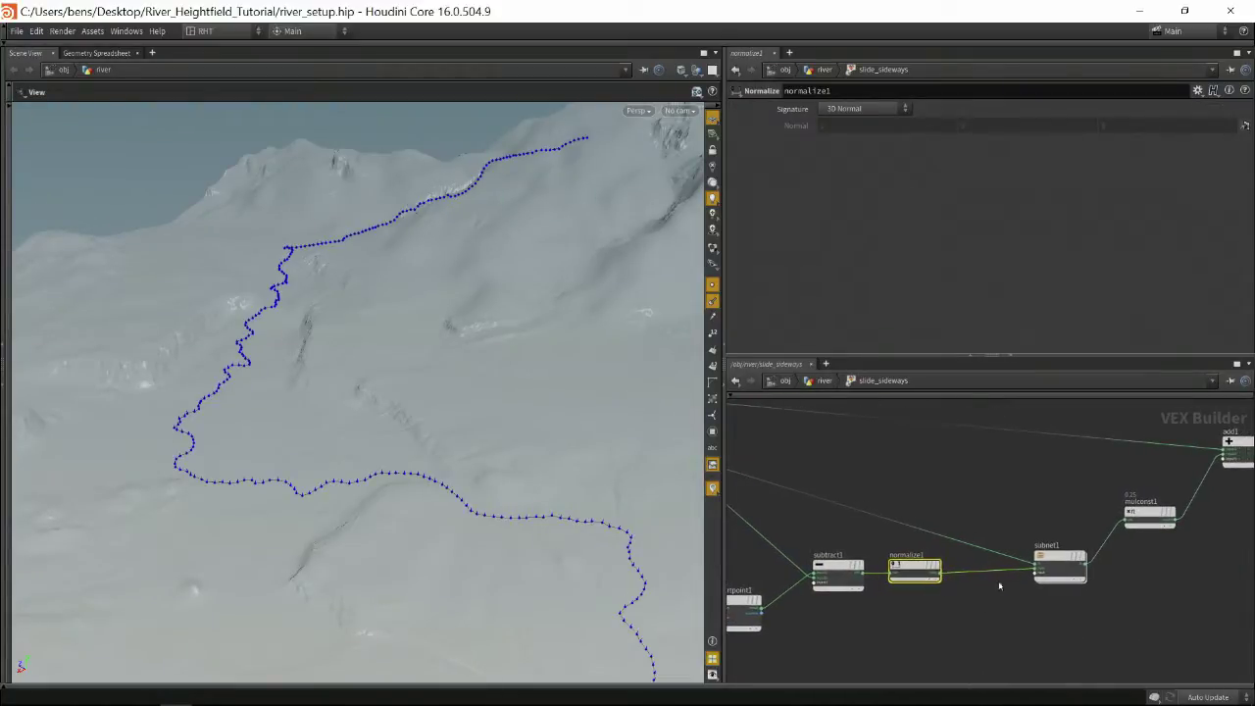
Open subnet1, examine its chain of cross1, cross2 and normalize1 nodes through to the output, and return to slide_sideways
{"action": "double_click", "coordinate": [1048, 560]}
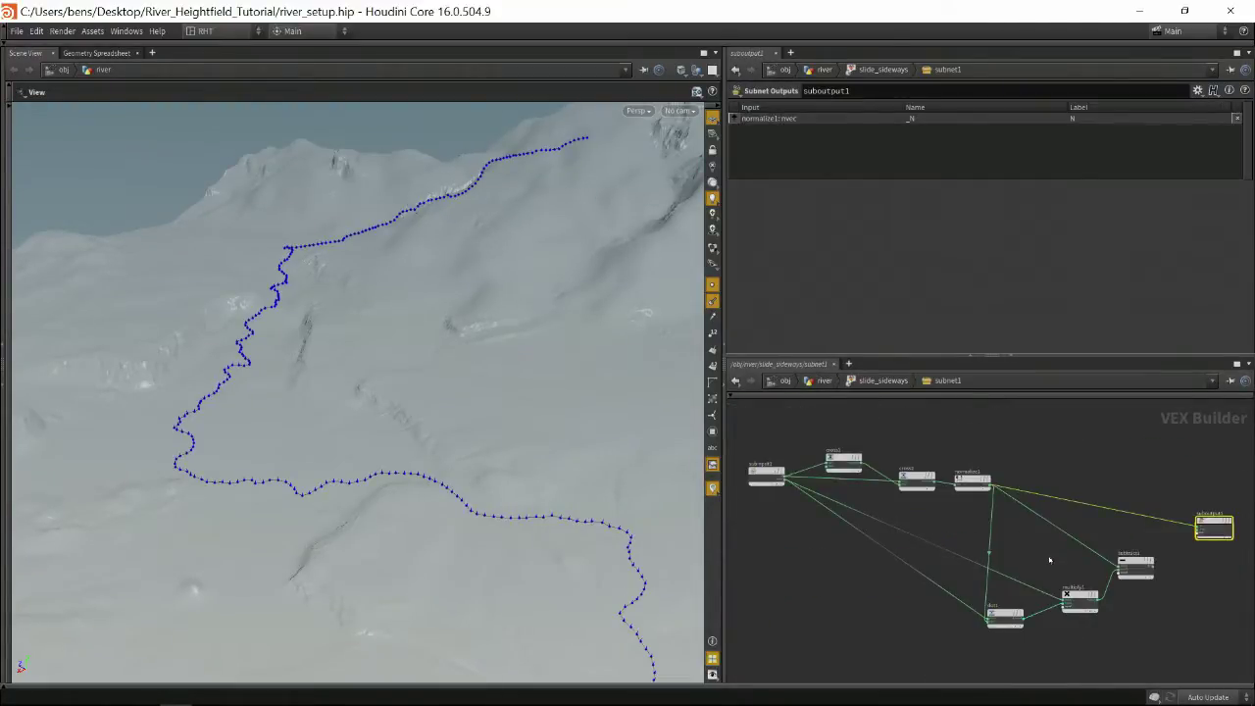
{"action": "scroll", "coordinate": [1039, 542], "scroll_direction": "up", "scroll_amount": 2}
{"action": "middle_click_drag", "start_coordinate": [1056, 542], "coordinate": [1089, 558]}
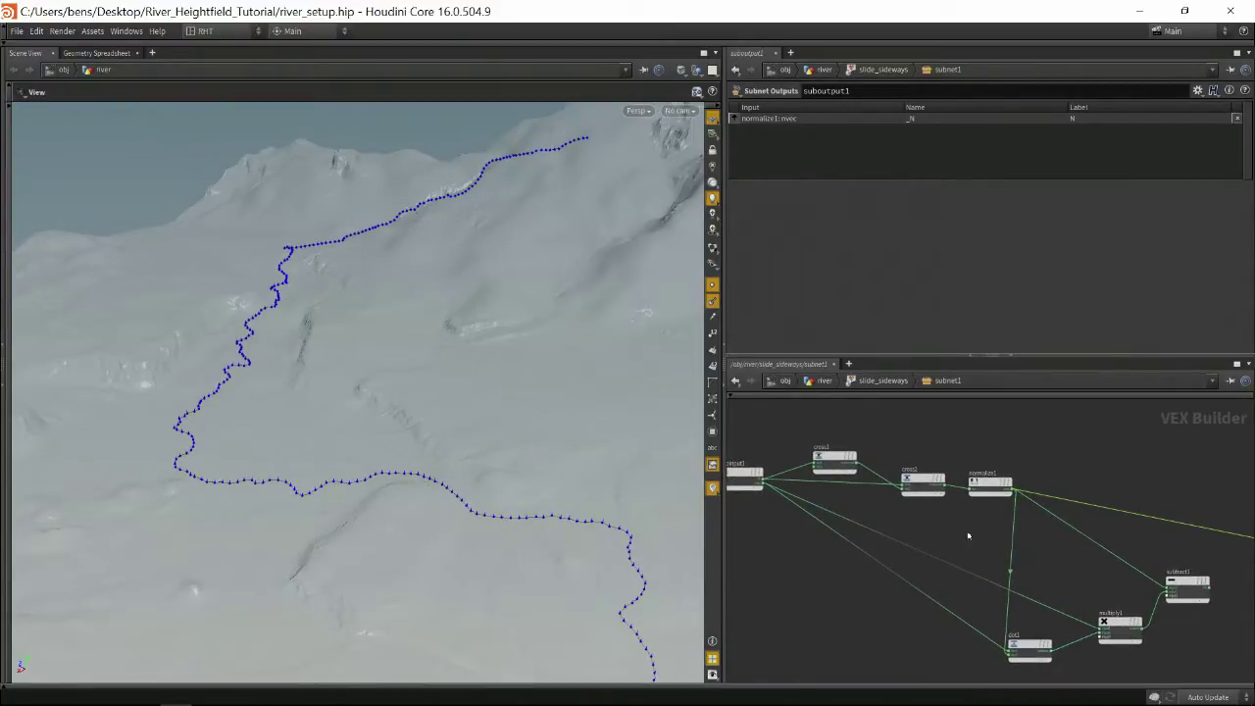
{"action": "middle_click_drag", "start_coordinate": [968, 536], "coordinate": [1051, 558]}
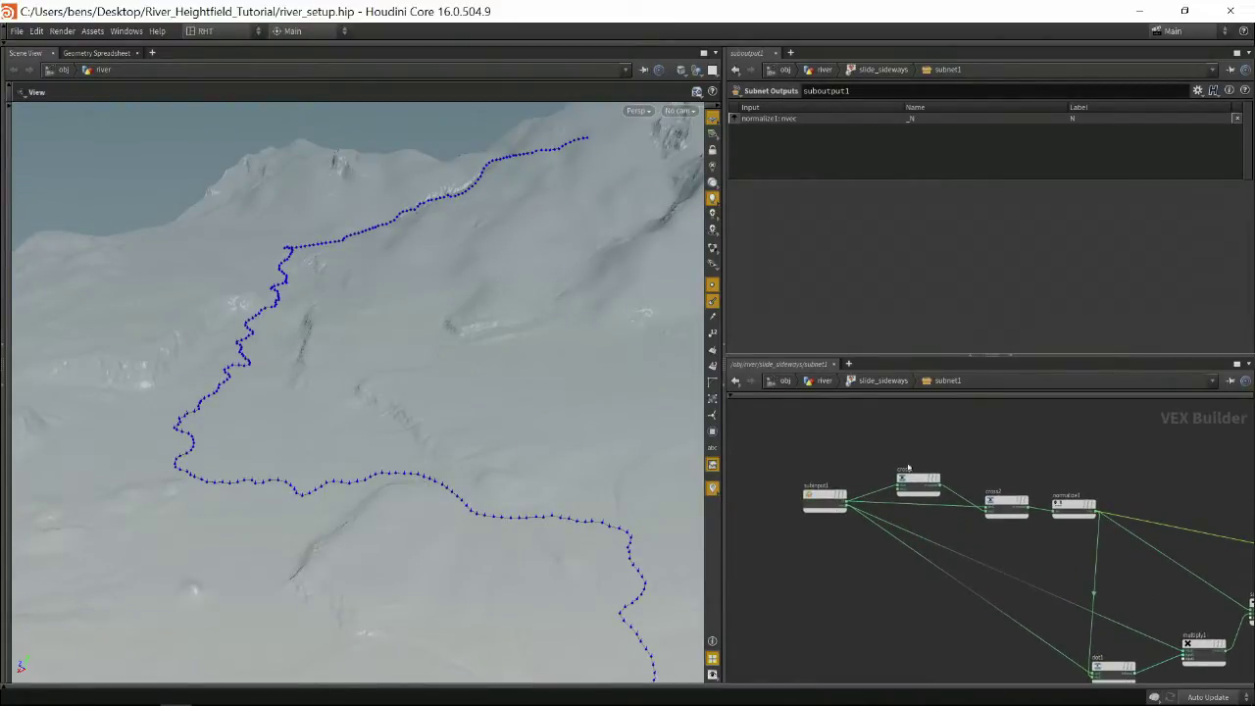
{"action": "mouse_move", "coordinate": [916, 479]}
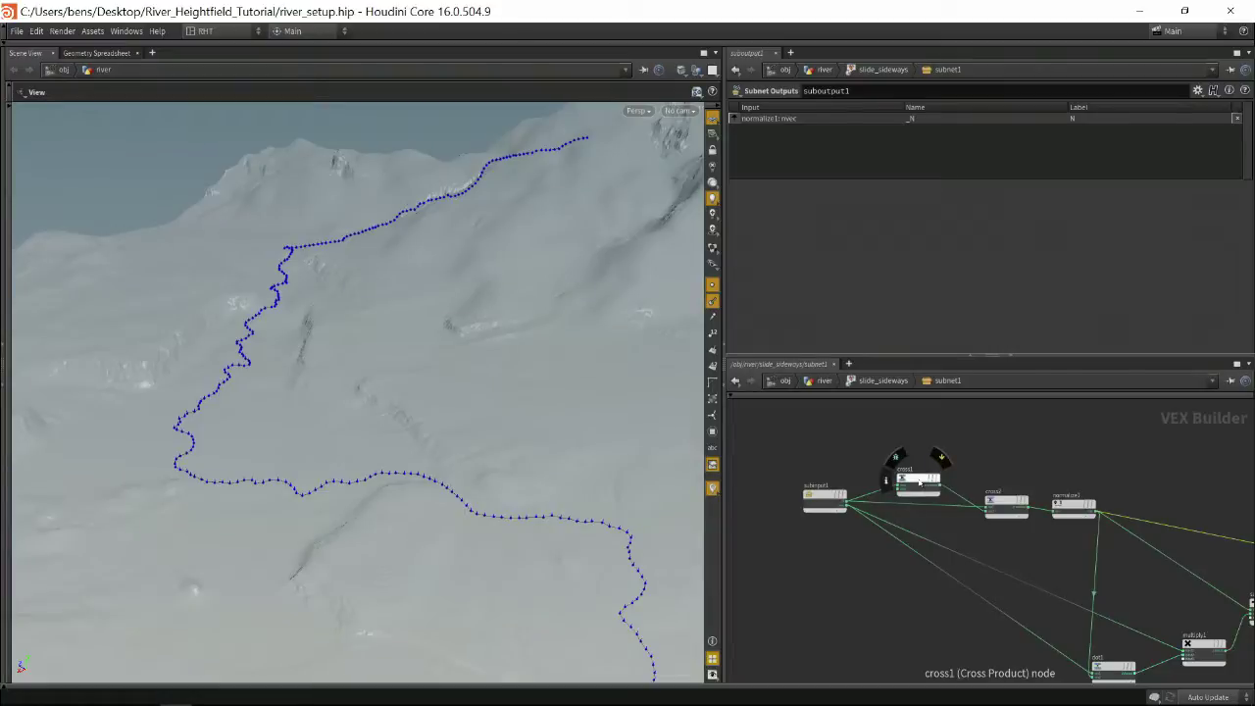
{"action": "mouse_move", "coordinate": [999, 506]}
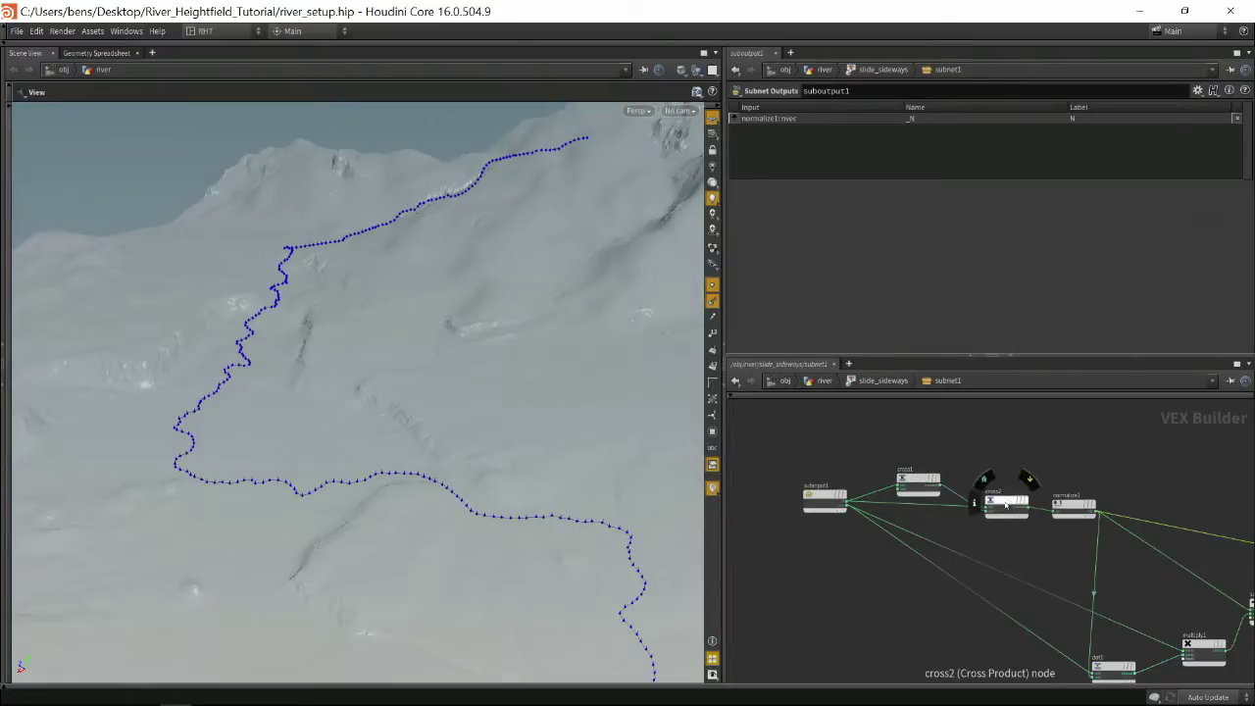
{"action": "middle_click_drag", "start_coordinate": [1088, 466], "coordinate": [958, 457]}
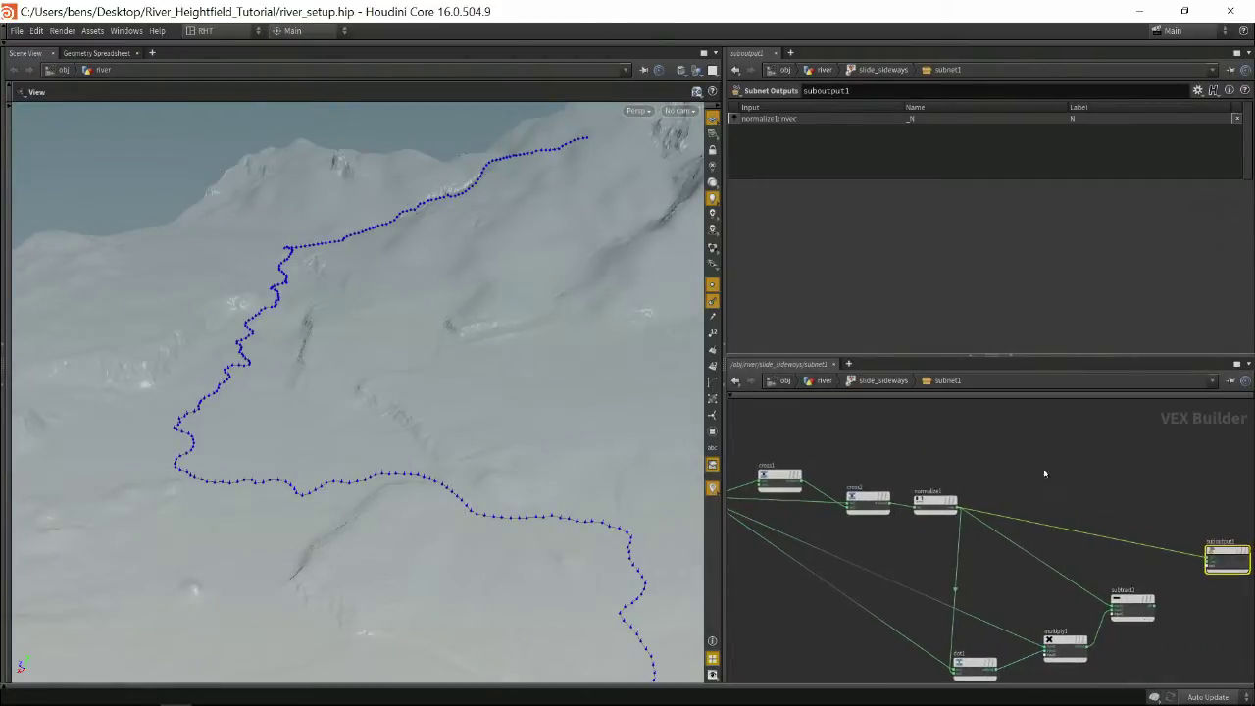
{"action": "middle_click_drag", "start_coordinate": [1045, 471], "coordinate": [1012, 471]}
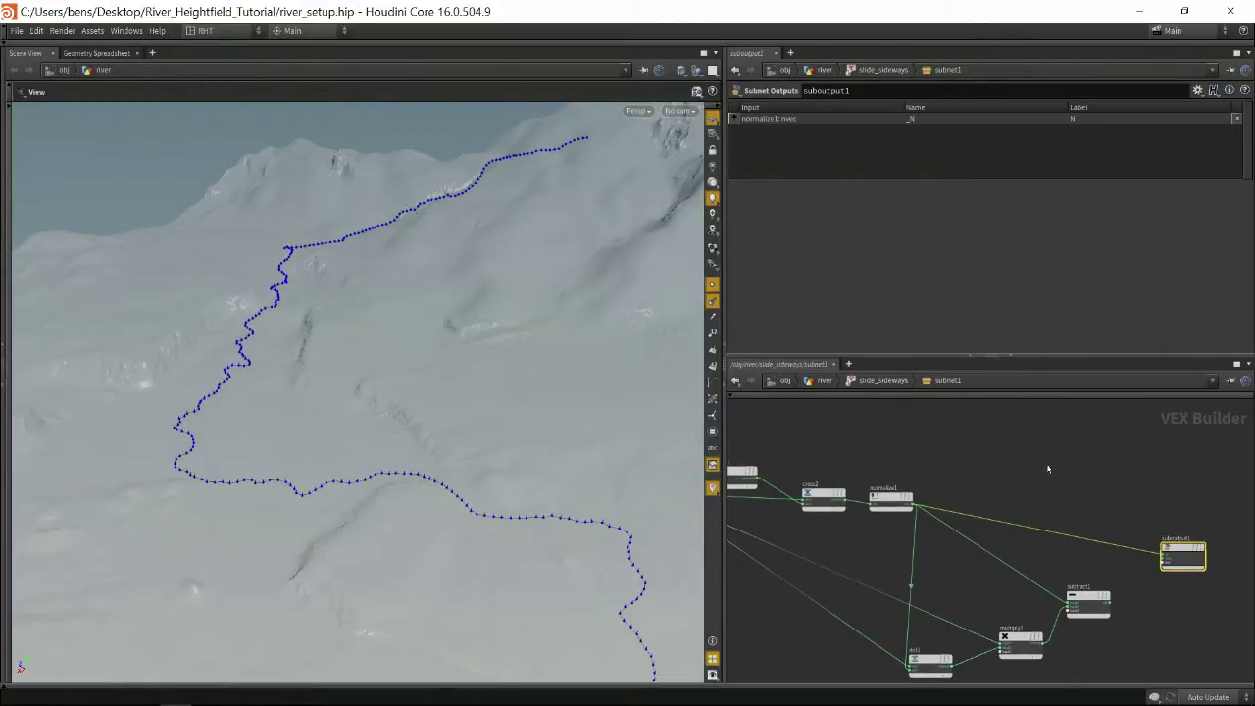
{"action": "middle_click_drag", "start_coordinate": [1057, 473], "coordinate": [1046, 480]}
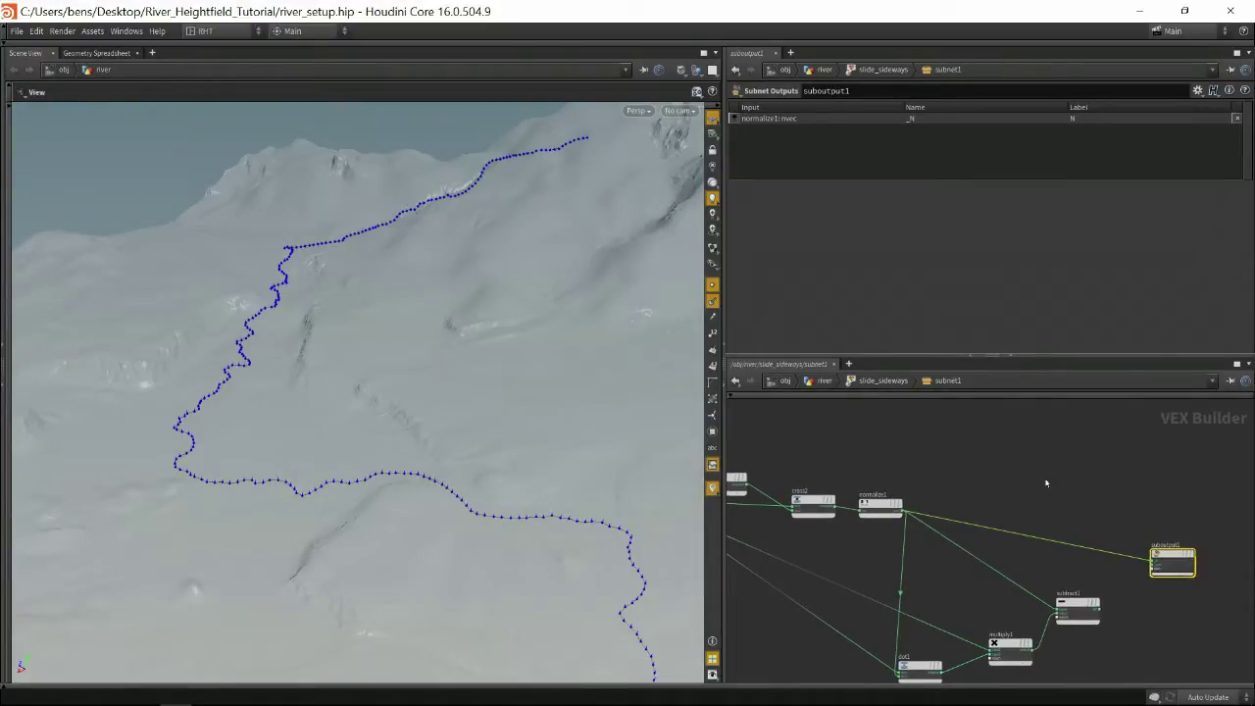
{"action": "key", "text": "u"}
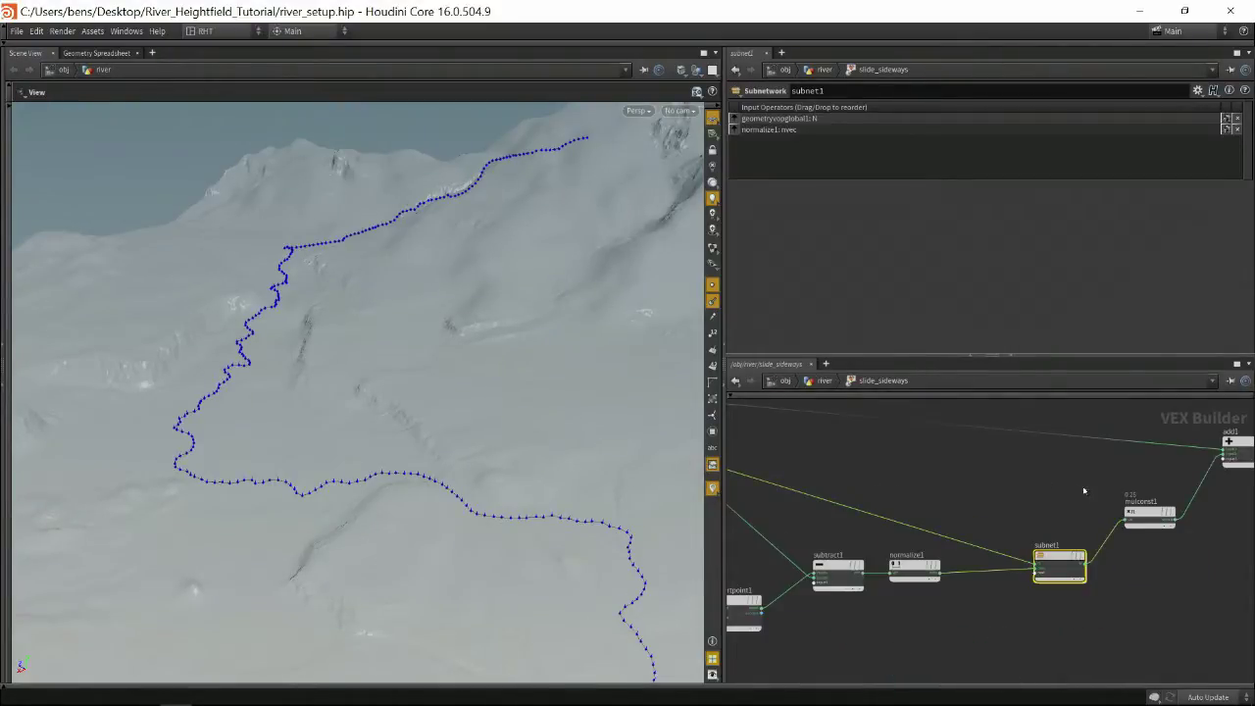
Follow the subnet1 result through mulconst1 and add1 to the geometry output, then return to the river network
{"action": "middle_click_drag", "start_coordinate": [1069, 488], "coordinate": [1026, 495]}
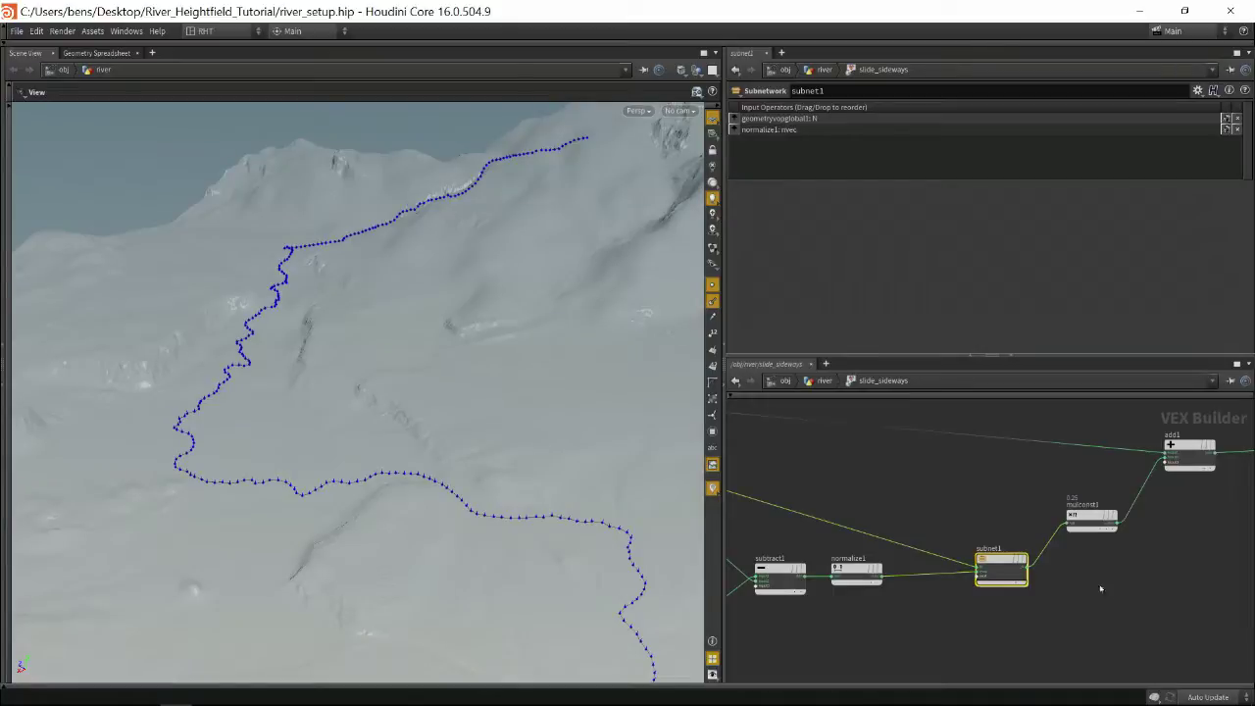
{"action": "middle_click_drag", "start_coordinate": [1158, 588], "coordinate": [954, 627]}
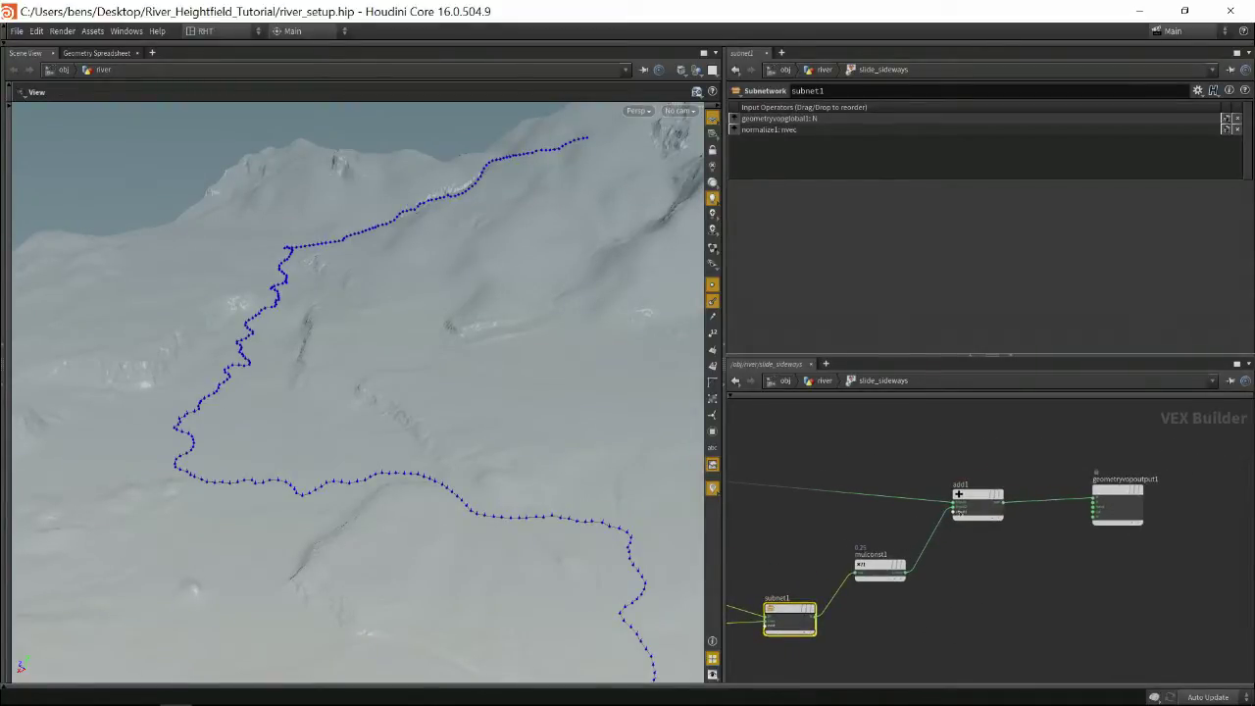
{"action": "middle_click_drag", "start_coordinate": [869, 517], "coordinate": [886, 524]}
{"action": "key", "text": "u"}
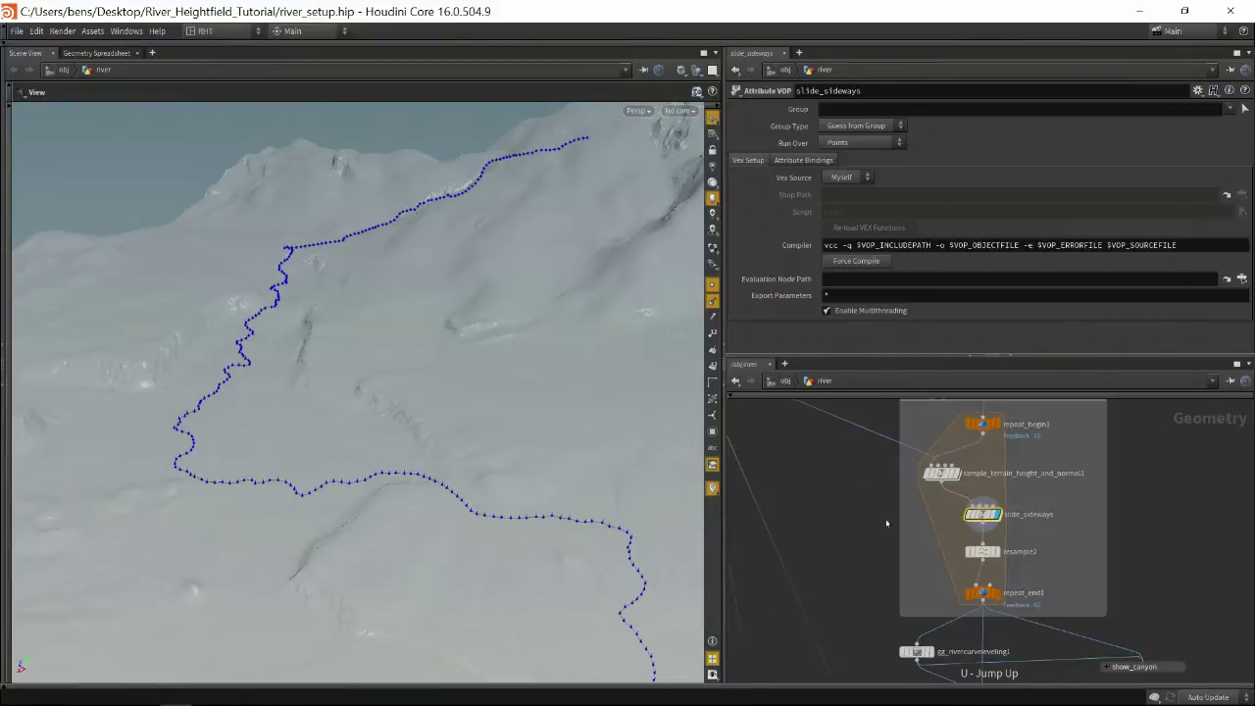
Show the resample2 result in the viewport and bring the nodes following the loop into view
{"action": "mouse_move", "coordinate": [987, 522]}
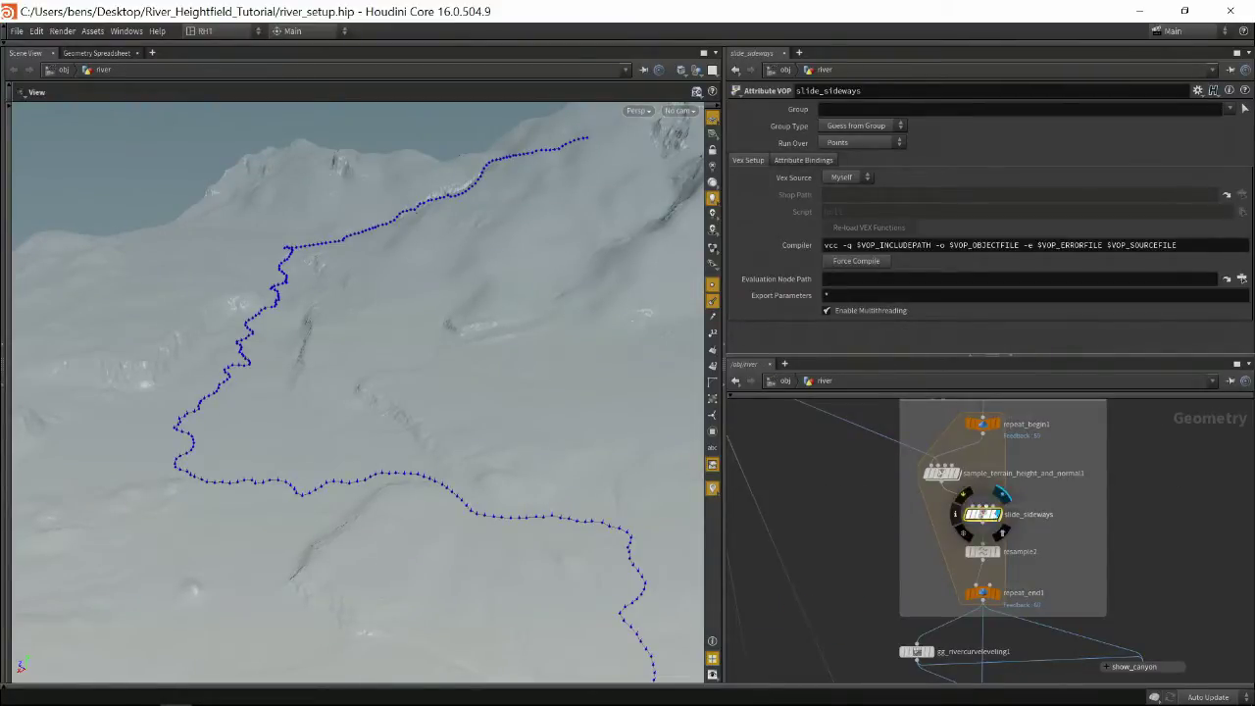
{"action": "mouse_move", "coordinate": [999, 550]}
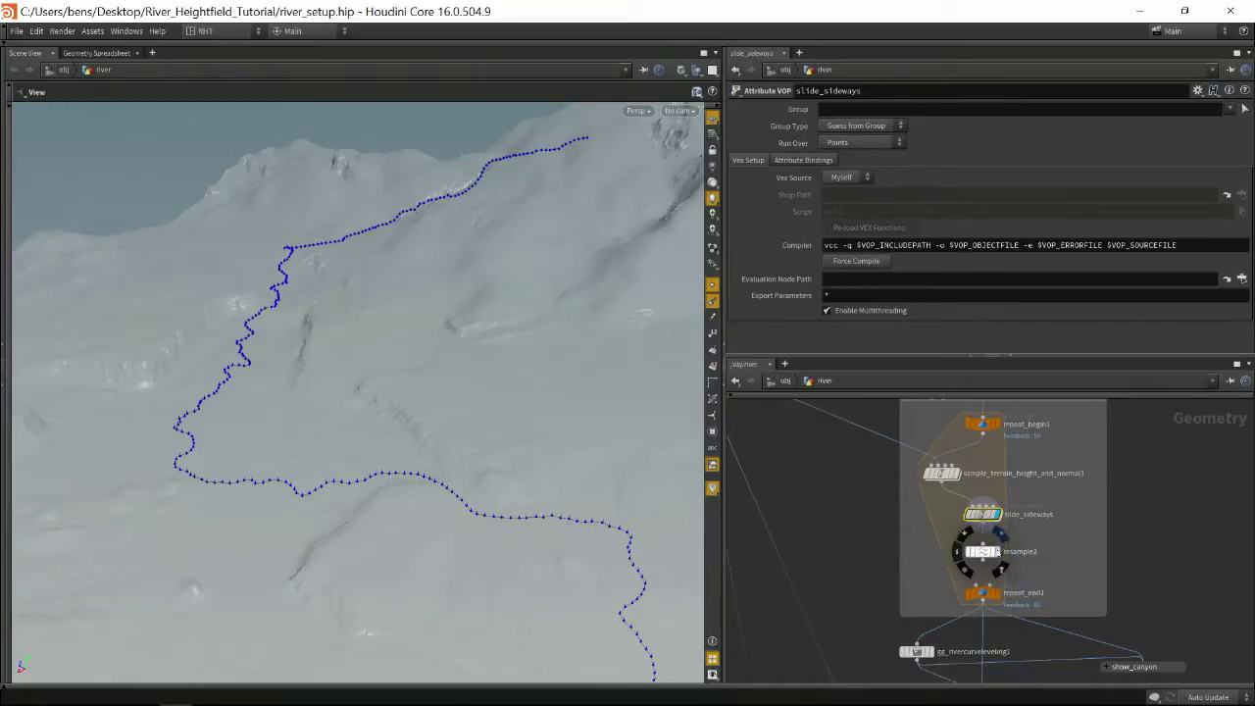
{"action": "left_click", "coordinate": [1001, 532]}
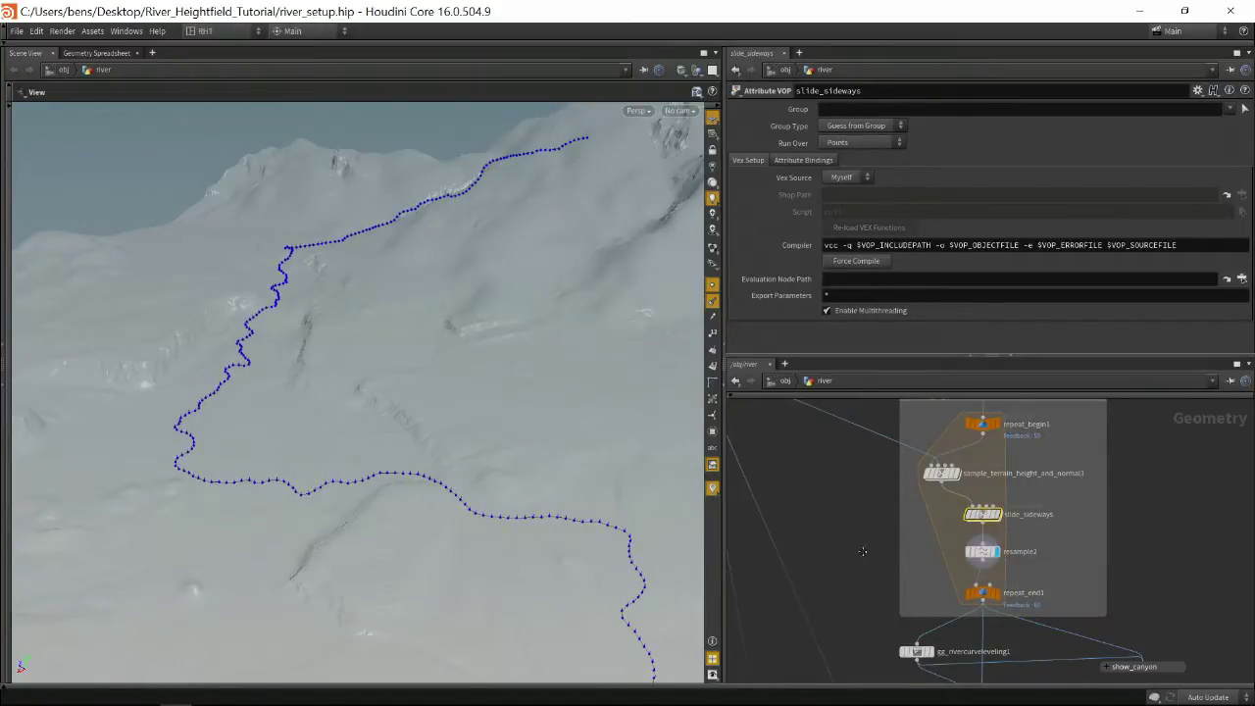
{"action": "middle_click_drag", "start_coordinate": [862, 554], "coordinate": [854, 456]}
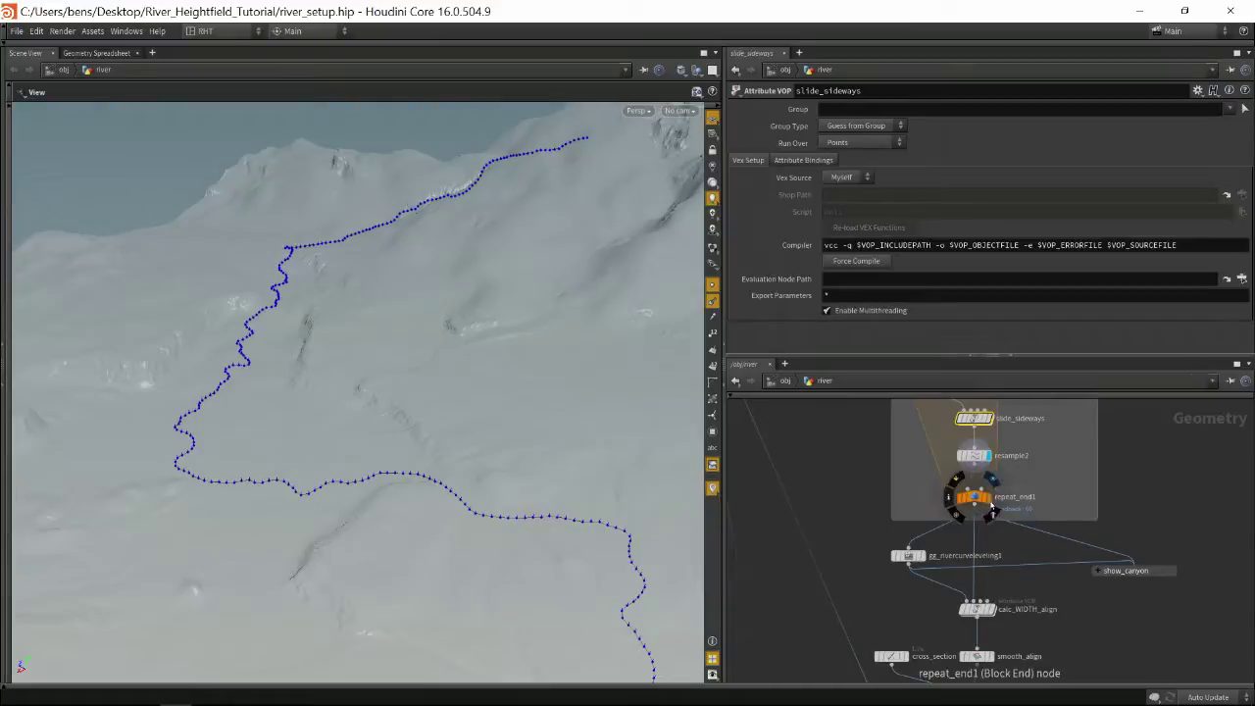
Show the repeat_end1 result and toggle the bypass of resample2 on and off to compare the looped curve without resampling
{"action": "left_click", "coordinate": [990, 503]}
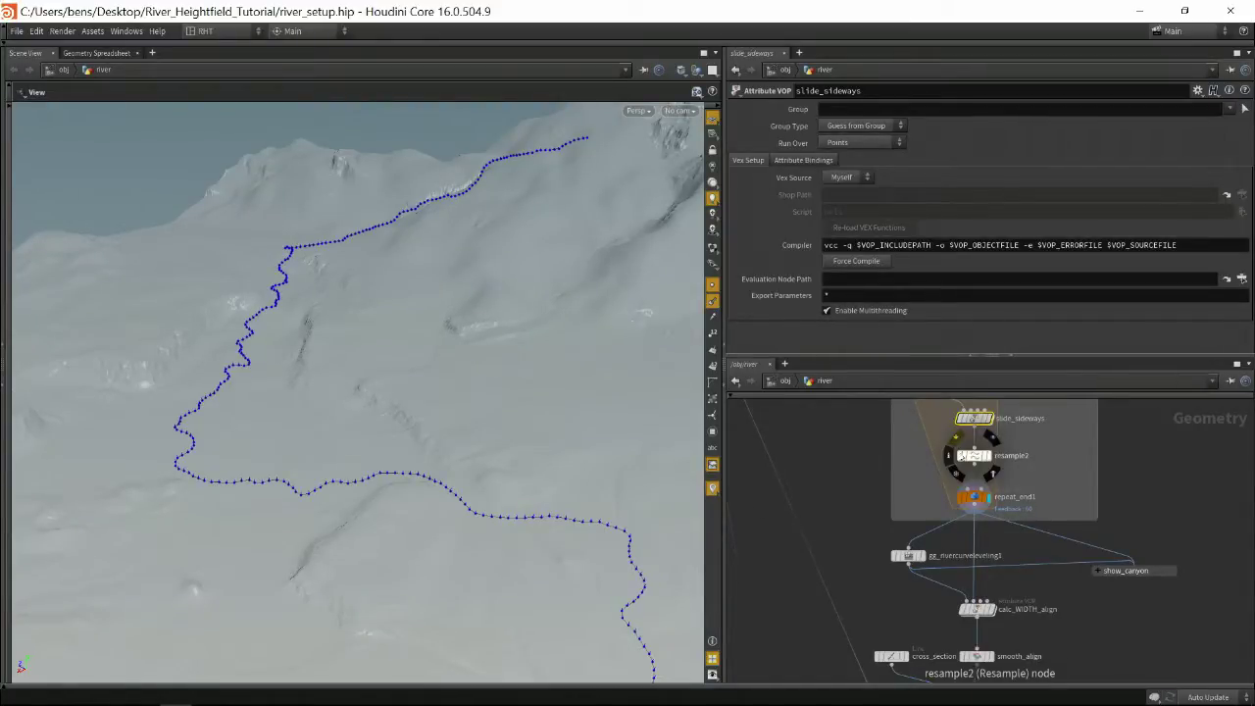
{"action": "left_click", "coordinate": [960, 456]}
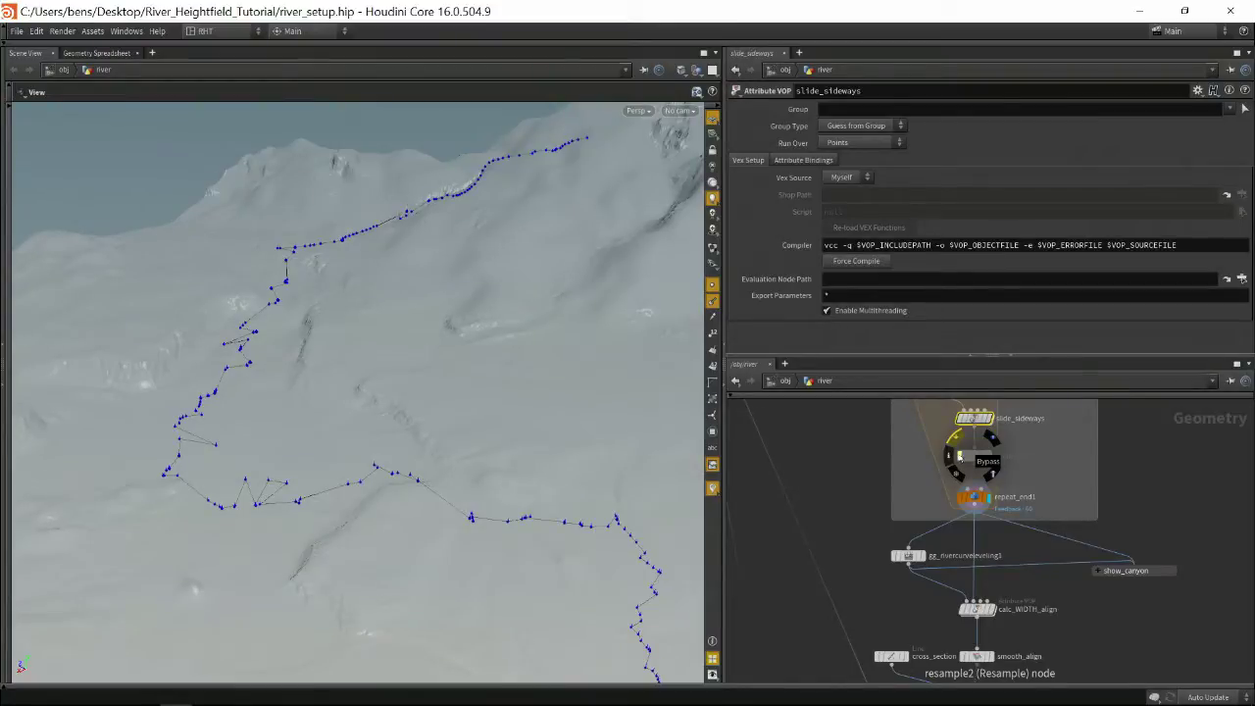
{"action": "left_click", "coordinate": [959, 456]}
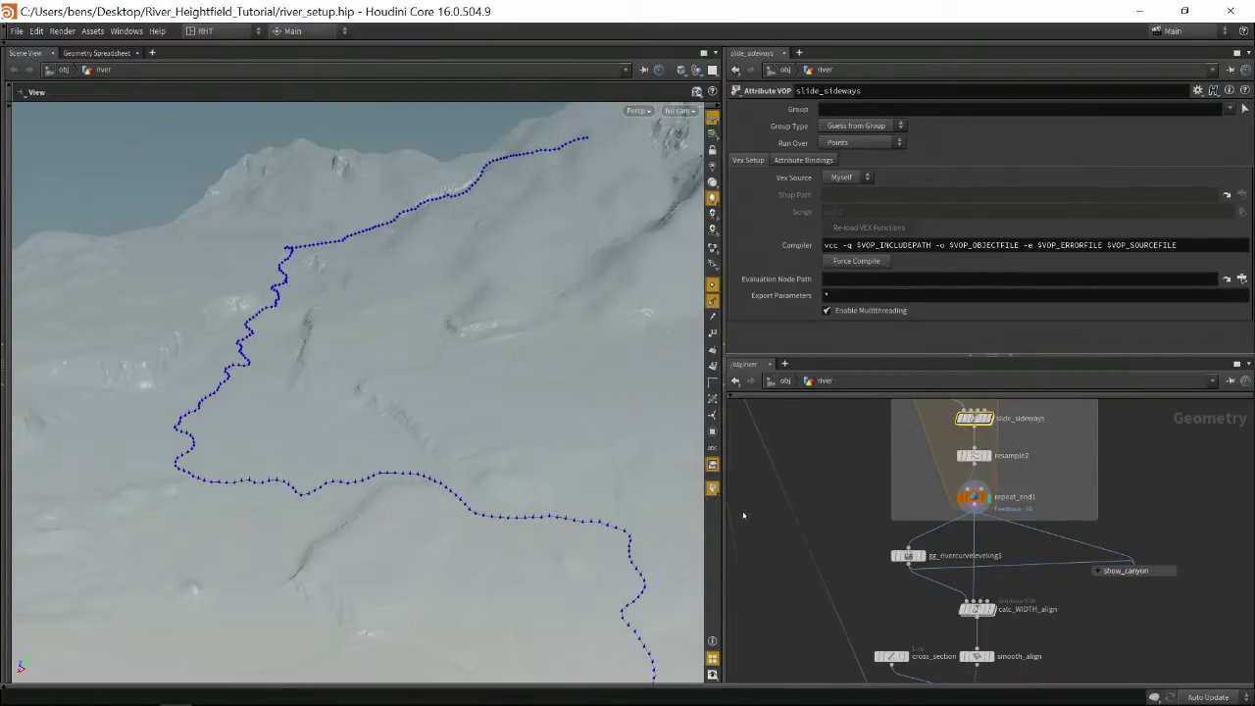
Expand the show_canyon network box, template its skin5 node and inspect the canyon wall along the curve
{"action": "middle_click_drag", "start_coordinate": [852, 525], "coordinate": [830, 447]}
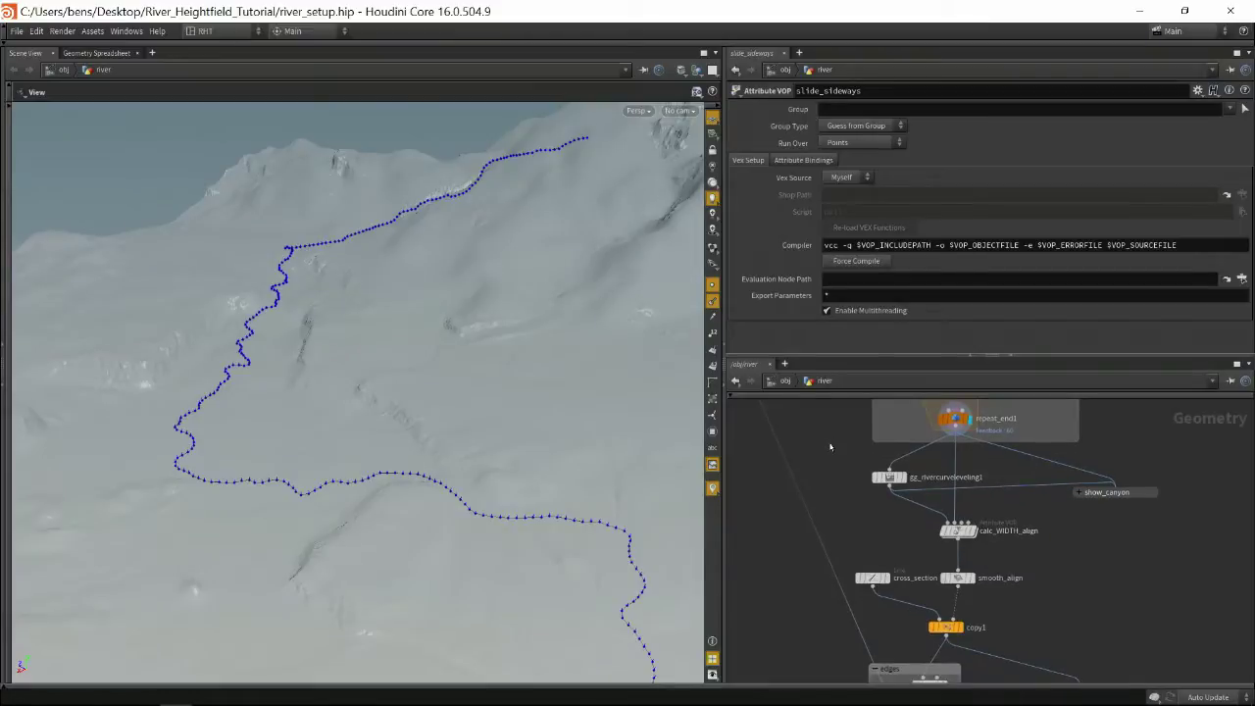
{"action": "left_click_drag", "start_coordinate": [327, 450], "coordinate": [332, 415]}
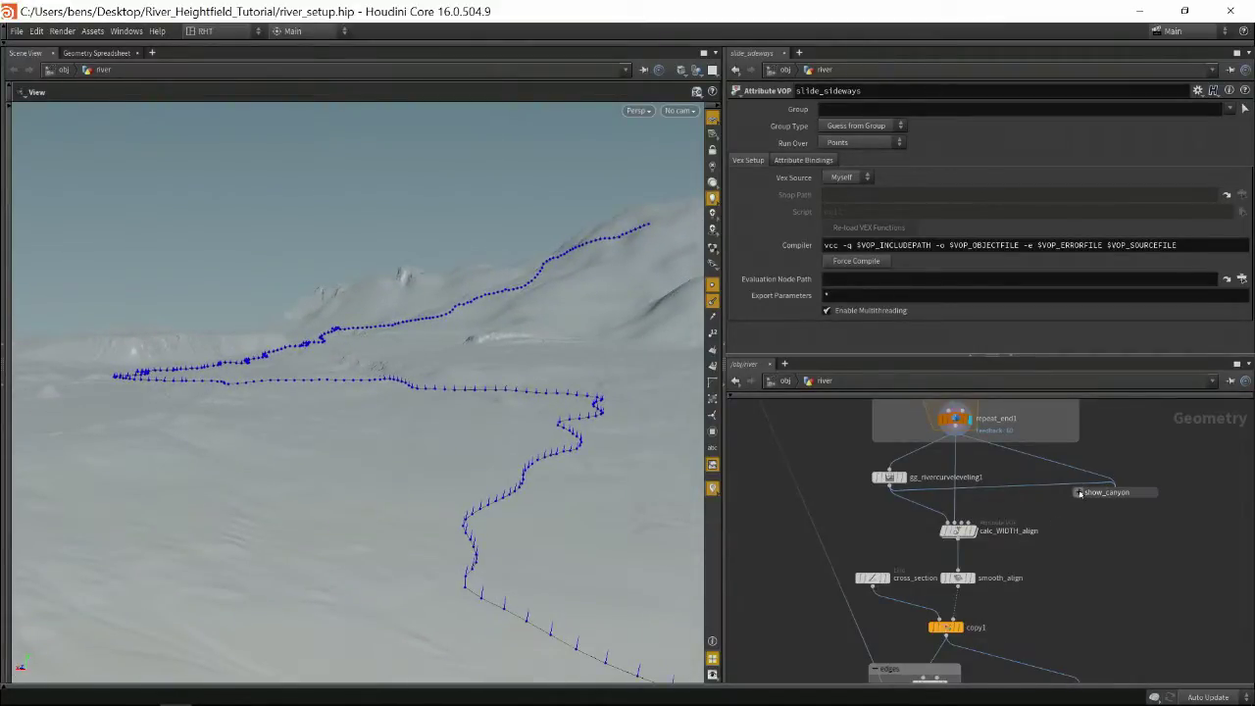
{"action": "left_click", "coordinate": [1078, 493]}
{"action": "mouse_move", "coordinate": [1114, 552]}
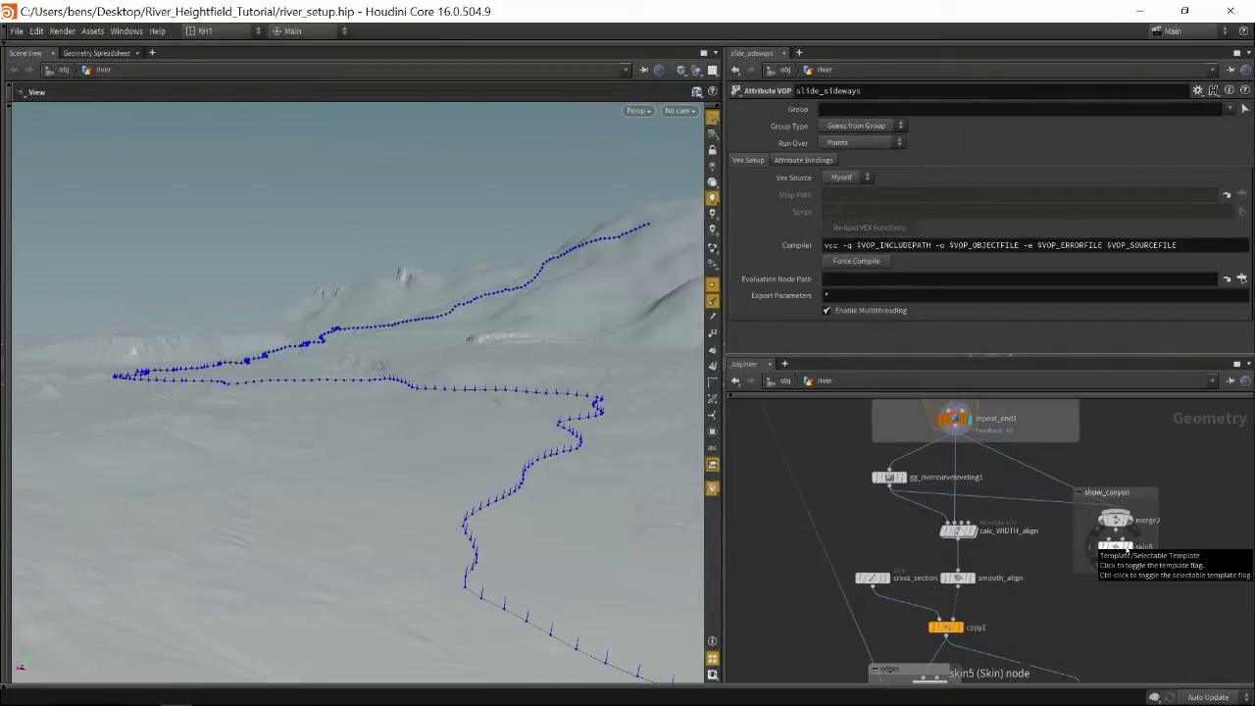
{"action": "left_click", "coordinate": [1118, 546]}
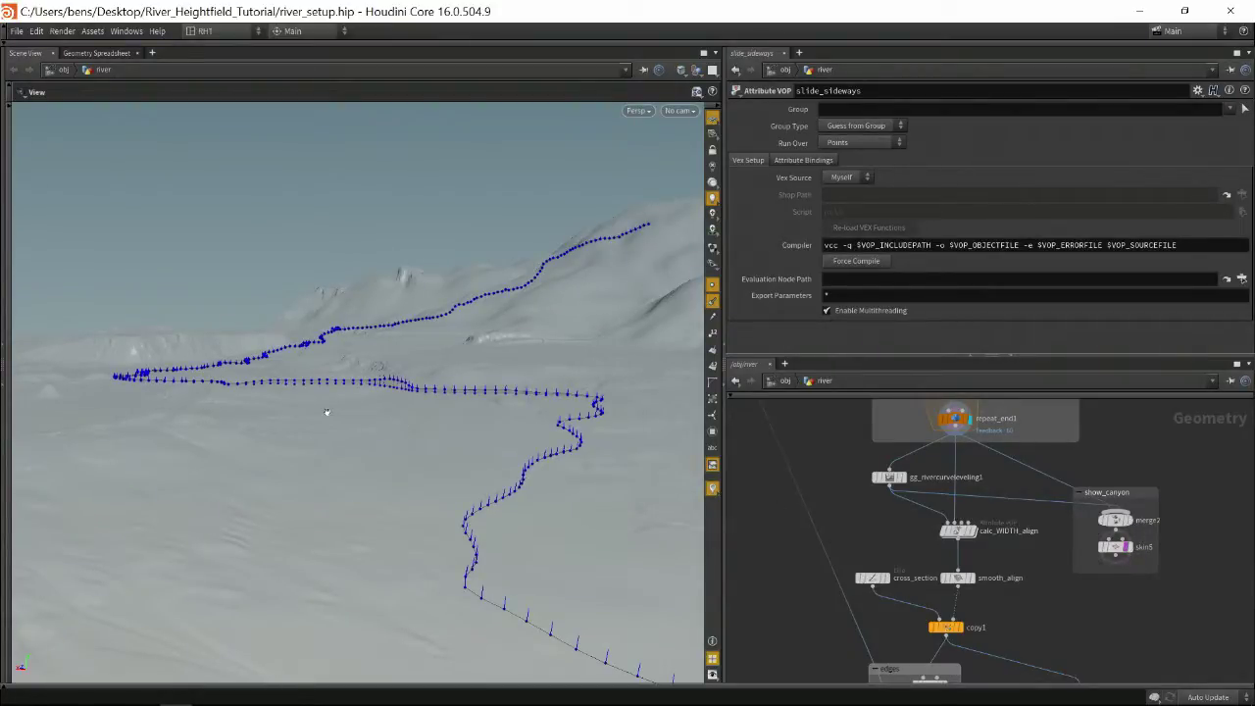
{"action": "left_click_drag", "start_coordinate": [327, 413], "coordinate": [317, 487]}
{"action": "right_click_drag", "start_coordinate": [317, 488], "coordinate": [403, 459]}
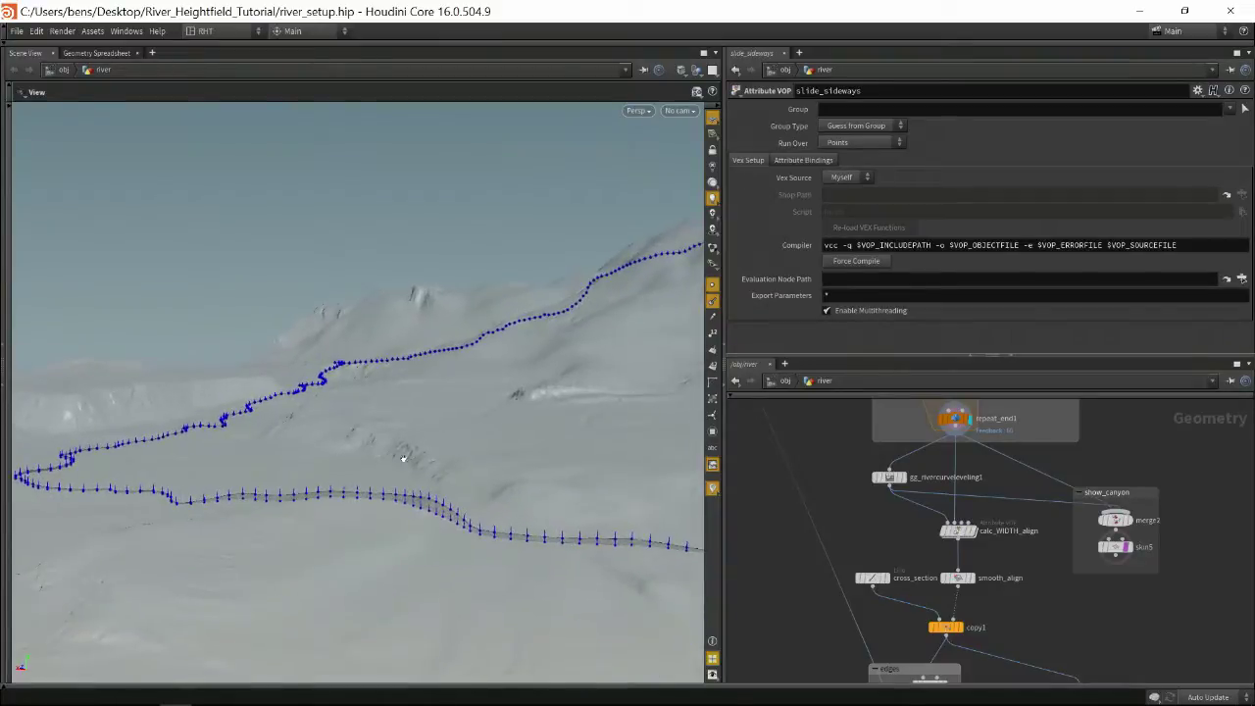
{"action": "scroll", "coordinate": [402, 458], "scroll_direction": "down", "scroll_amount": 8}
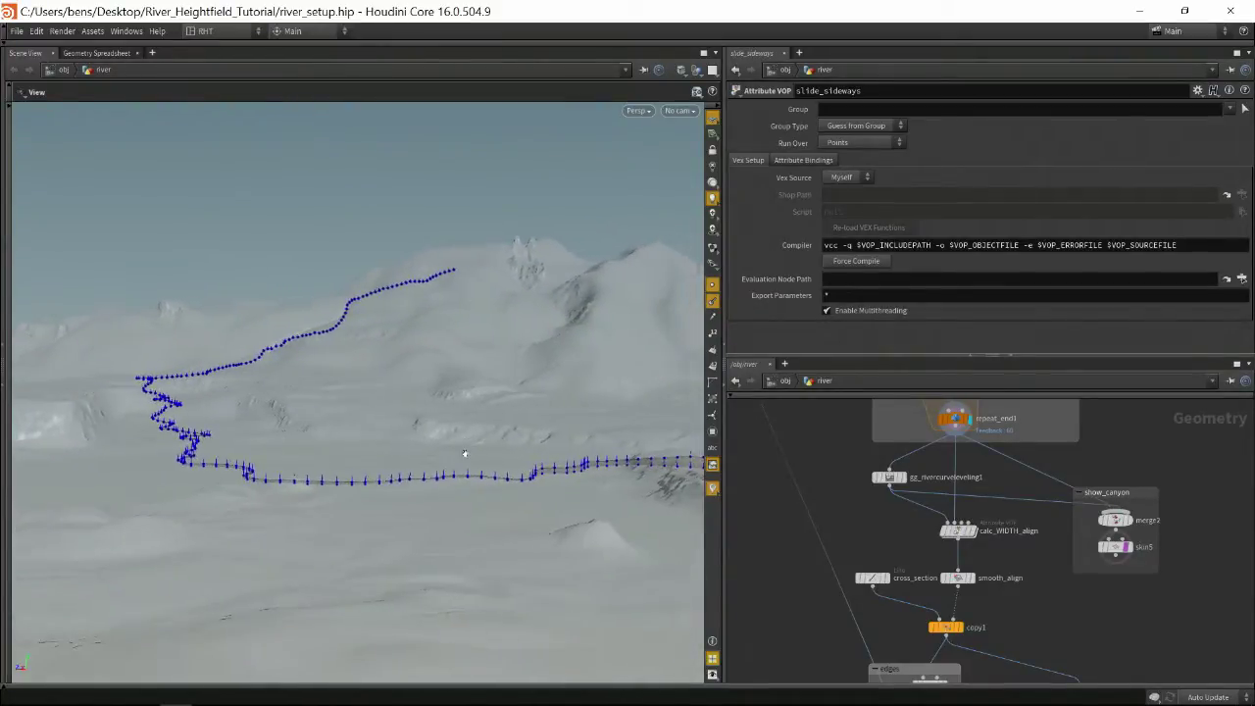
{"action": "left_click_drag", "start_coordinate": [465, 453], "coordinate": [389, 503]}
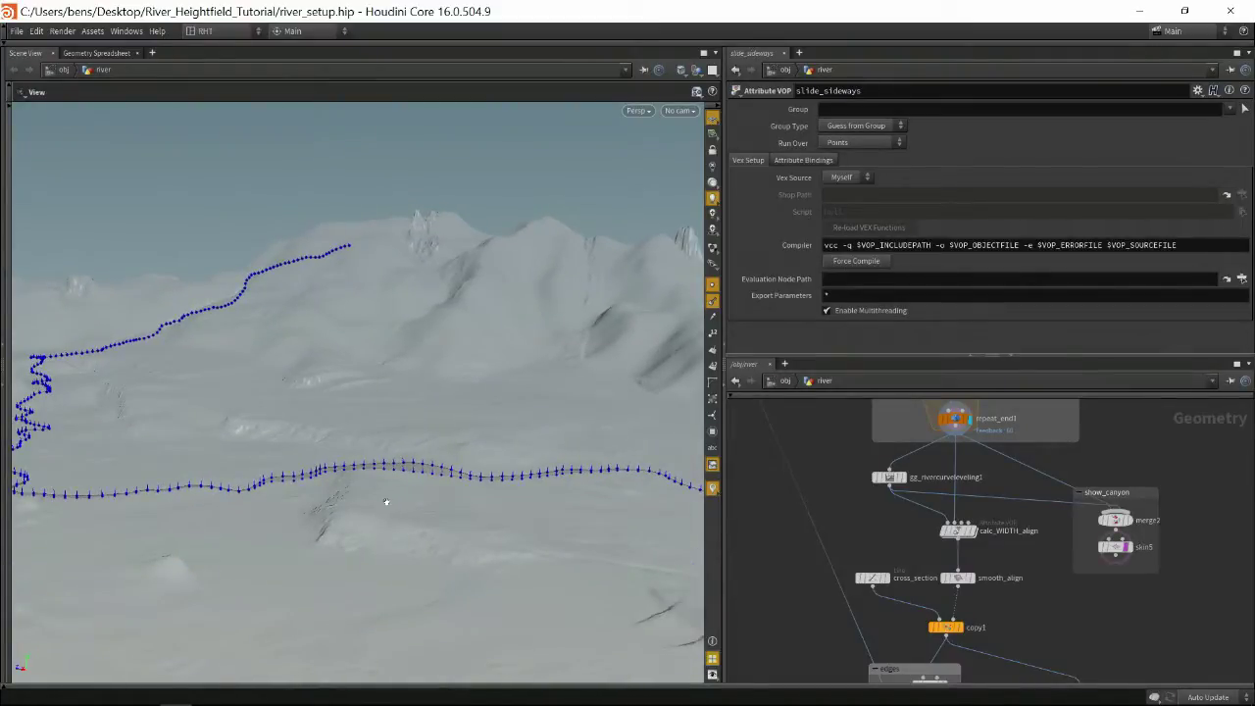
{"action": "left_click_drag", "start_coordinate": [367, 509], "coordinate": [430, 493]}
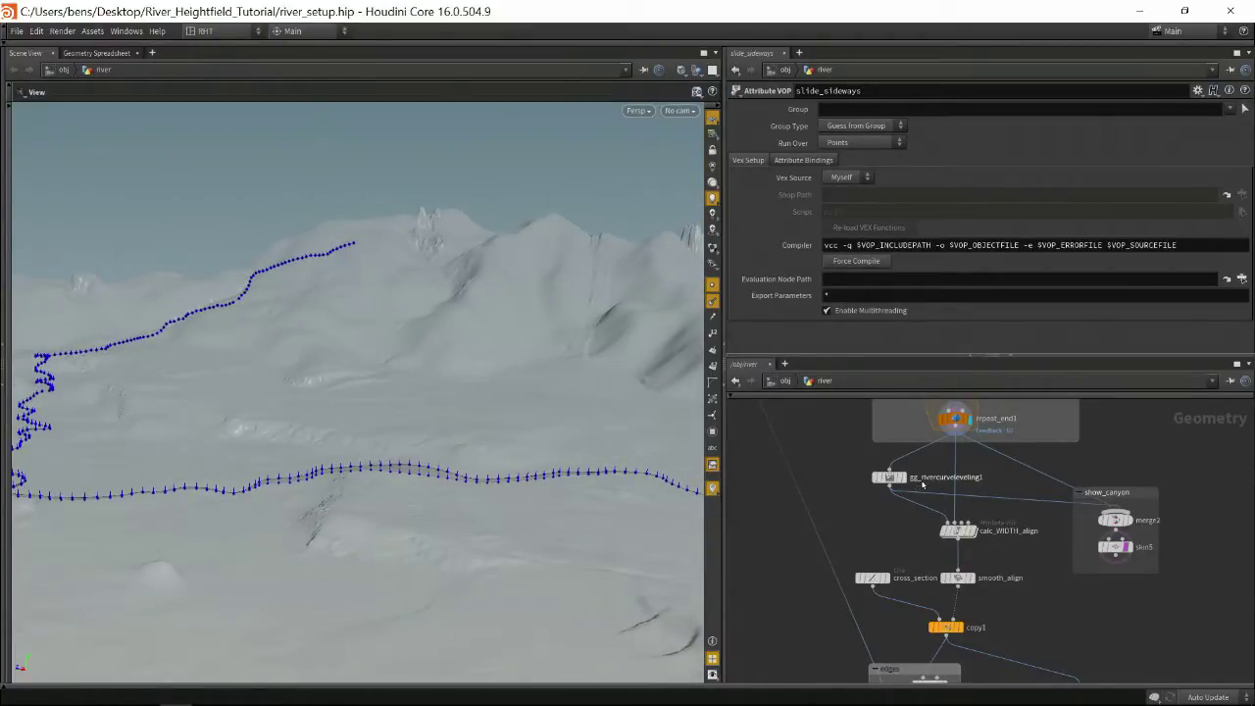
Display the gg_rivercurveleveling1 result with its template flag on and inspect the leveled curve on the terrain
{"action": "mouse_move", "coordinate": [907, 486]}
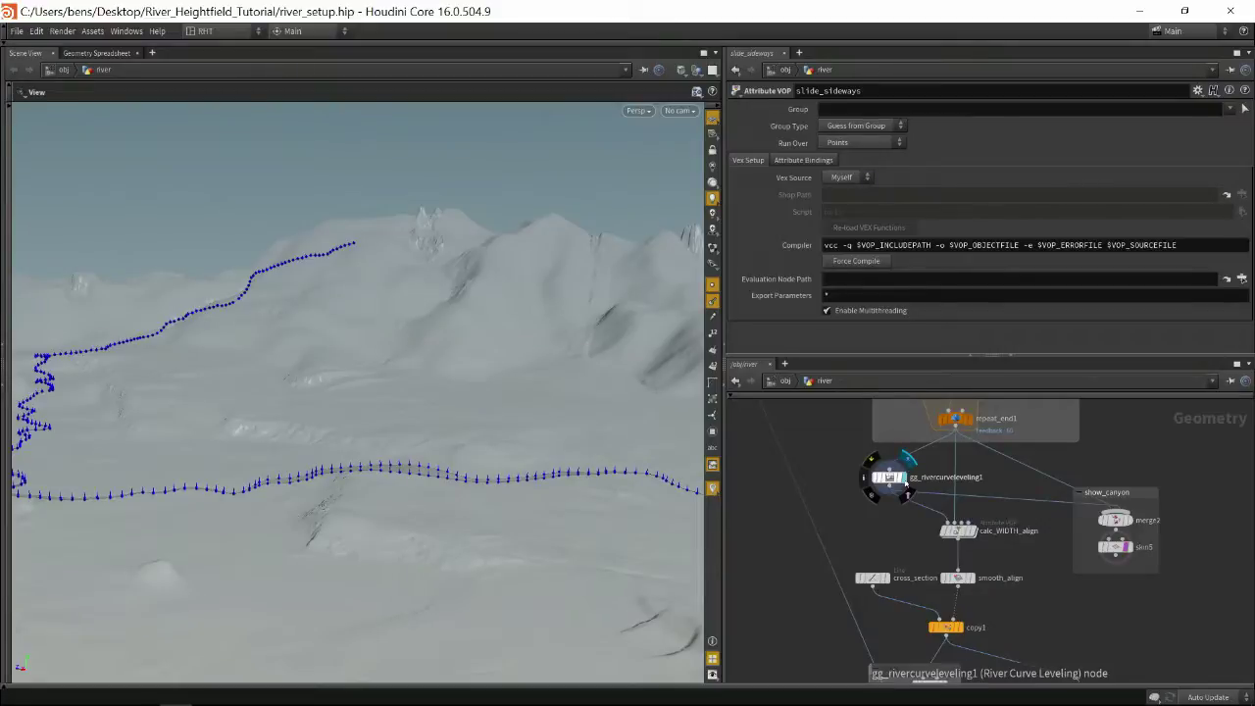
{"action": "left_click", "coordinate": [899, 479]}
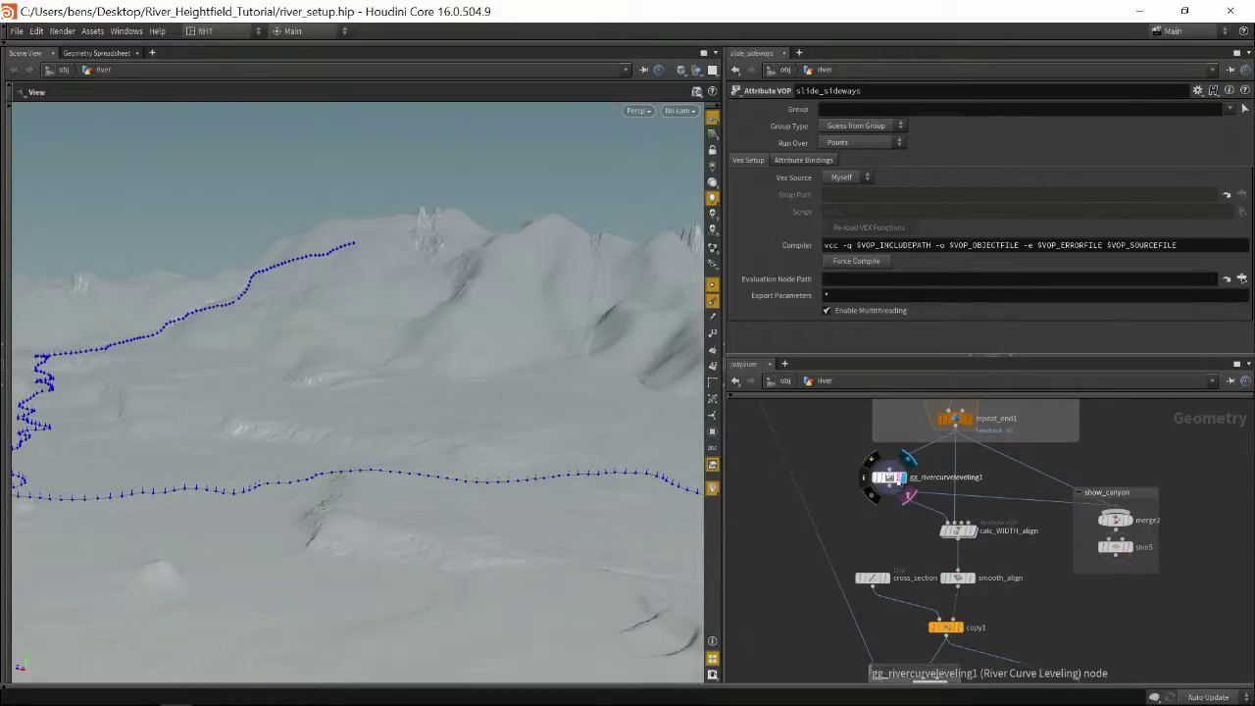
{"action": "middle_click_drag", "start_coordinate": [281, 433], "coordinate": [378, 419]}
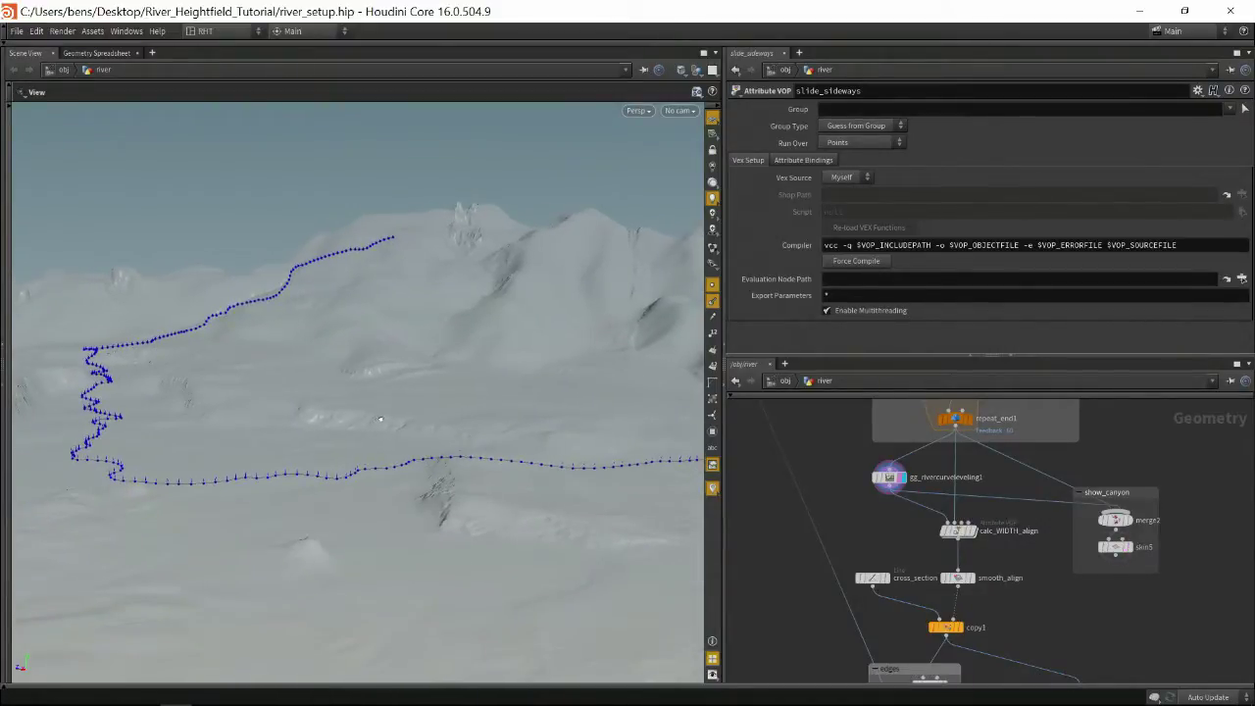
{"action": "mouse_move", "coordinate": [377, 419]}
{"action": "left_mouse_down"}
{"action": "mouse_move", "coordinate": [389, 412]}
{"action": "mouse_move", "coordinate": [358, 423]}
{"action": "left_mouse_up"}
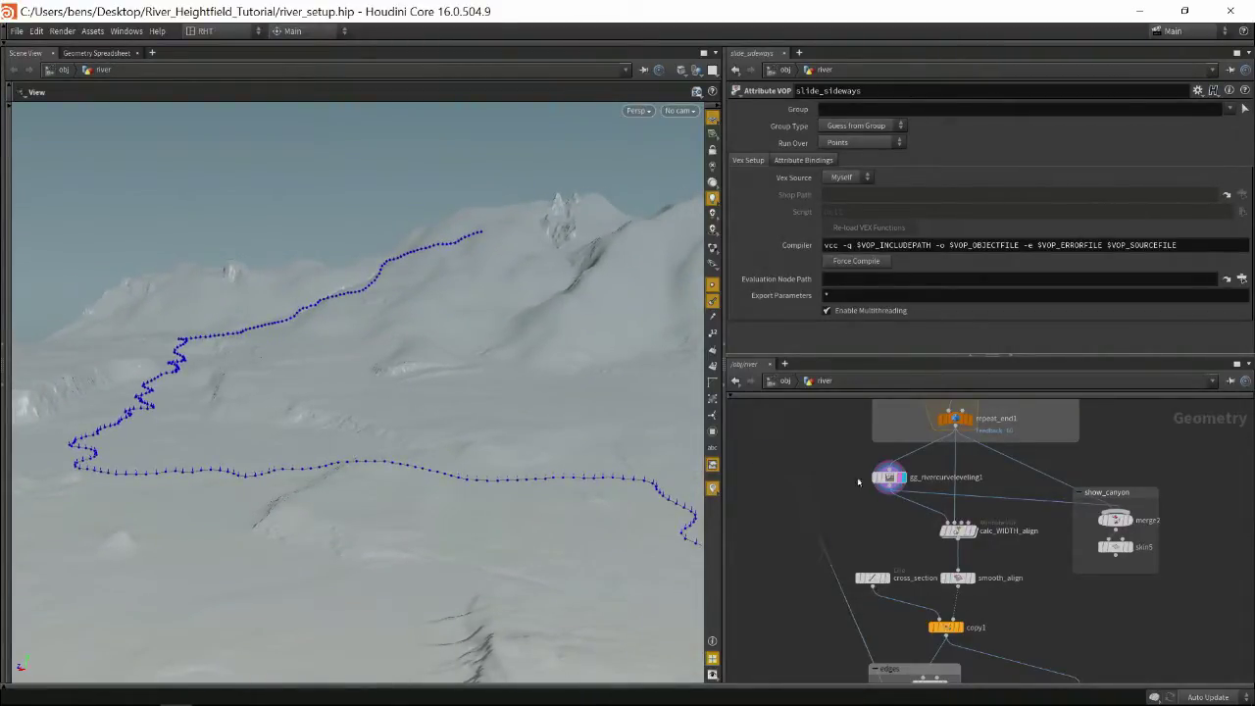
Open the type properties of gg_rivercurveleveling1 and show its Python code
{"action": "left_click", "coordinate": [888, 478]}
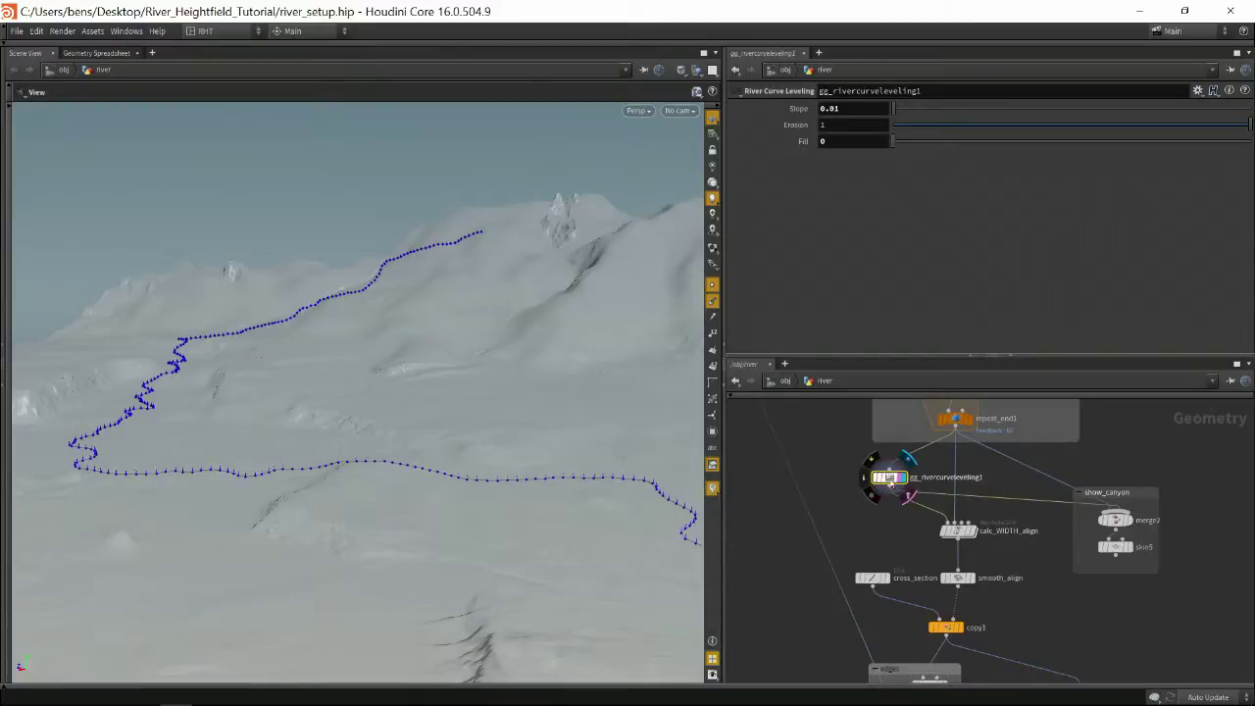
{"action": "right_click", "coordinate": [891, 481]}
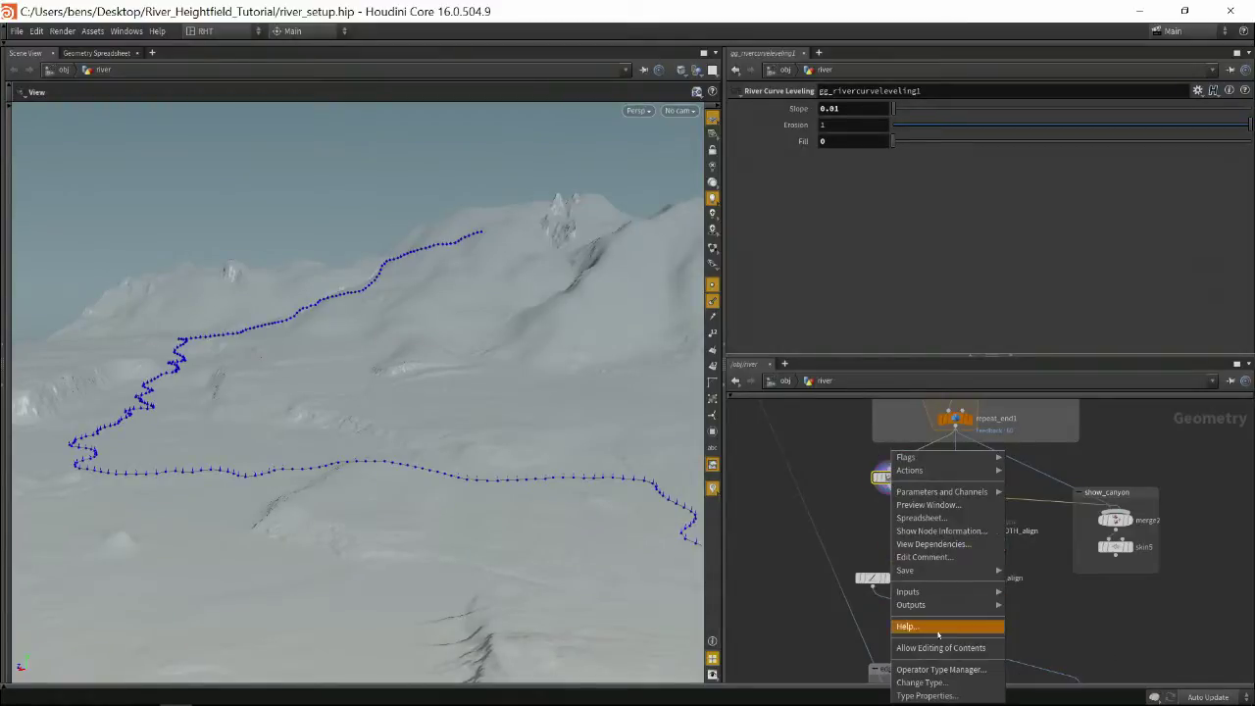
{"action": "left_click", "coordinate": [946, 697]}
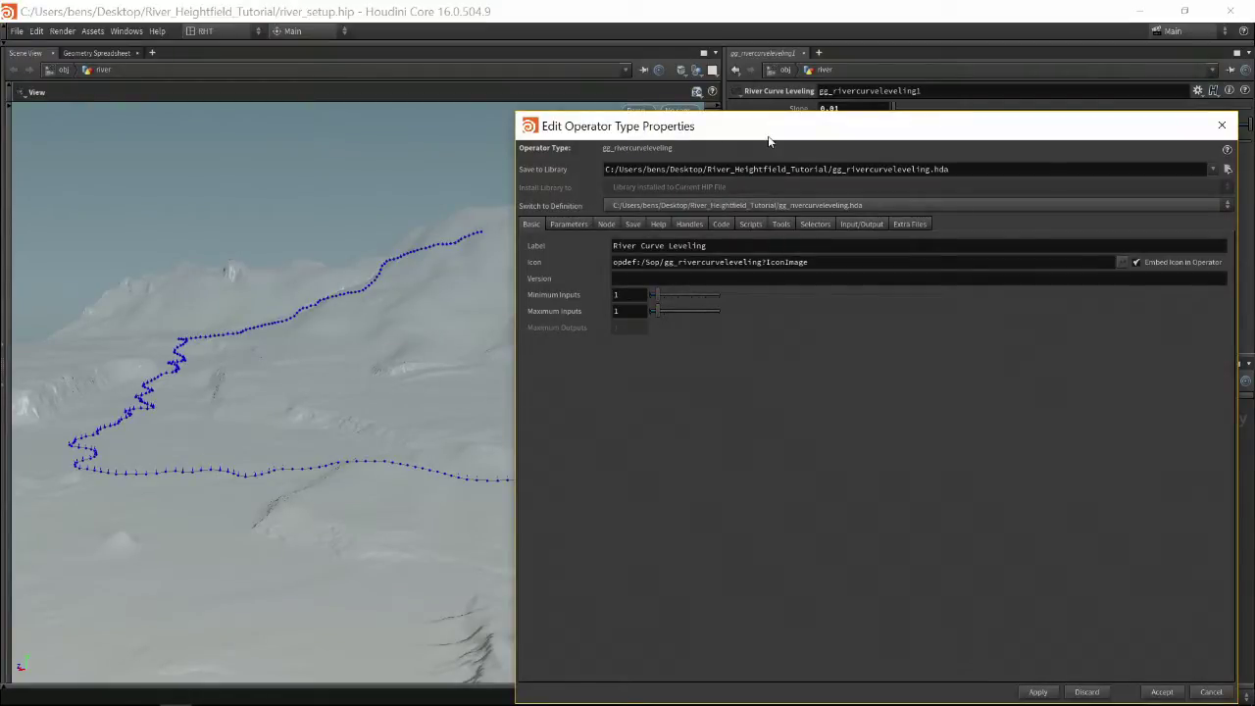
{"action": "left_click_drag", "start_coordinate": [767, 134], "coordinate": [492, 84]}
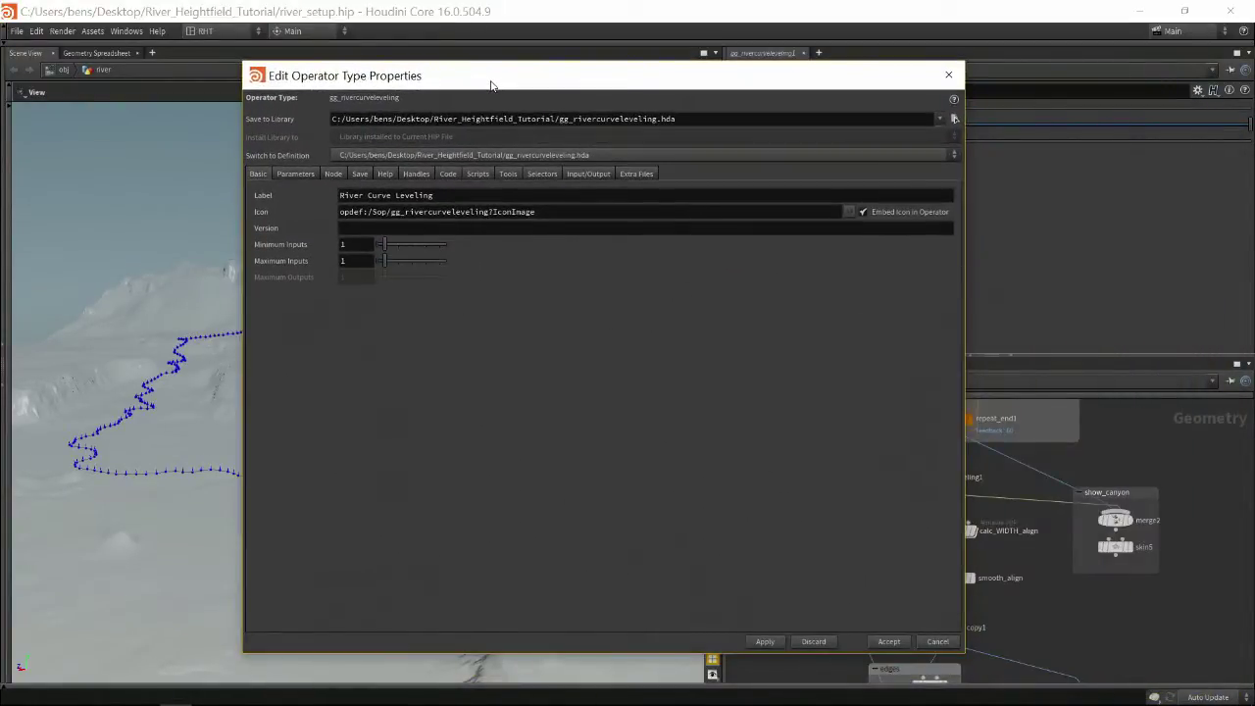
{"action": "left_click", "coordinate": [447, 175]}
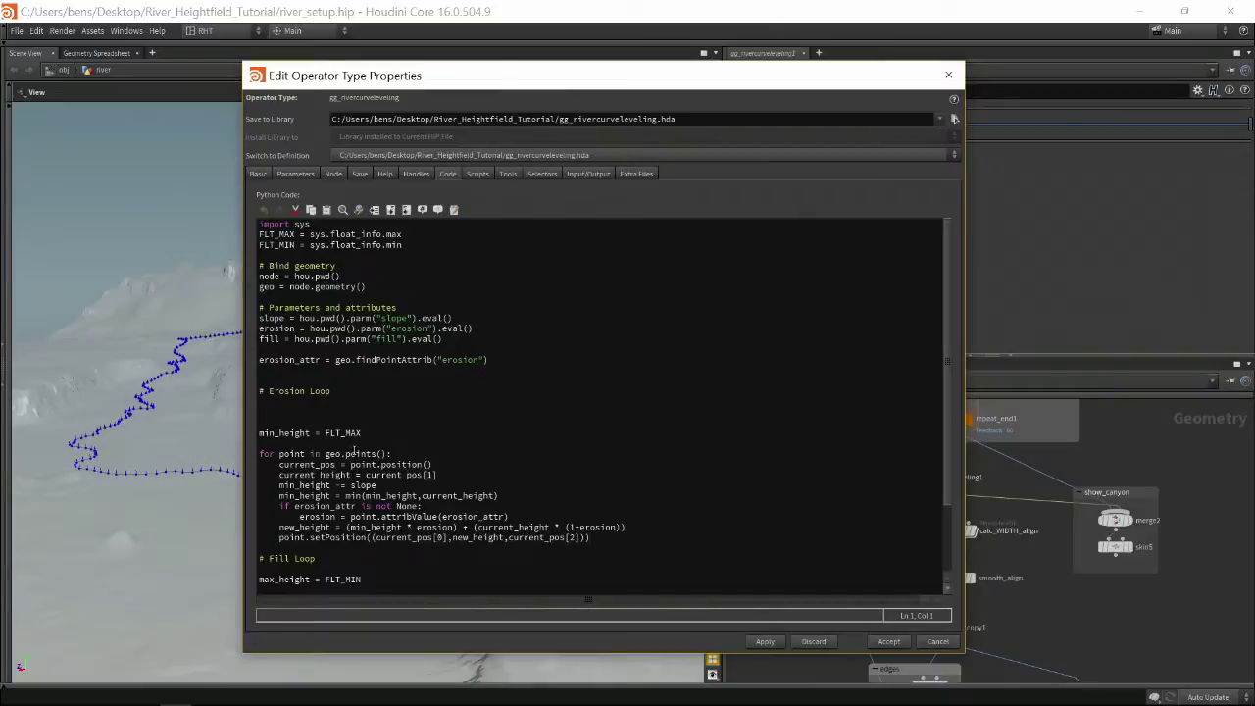
Examine the min_height lines of the erosion loop and the fill loop in the leveling code, then close the type properties
{"action": "left_click_drag", "start_coordinate": [366, 432], "coordinate": [251, 436]}
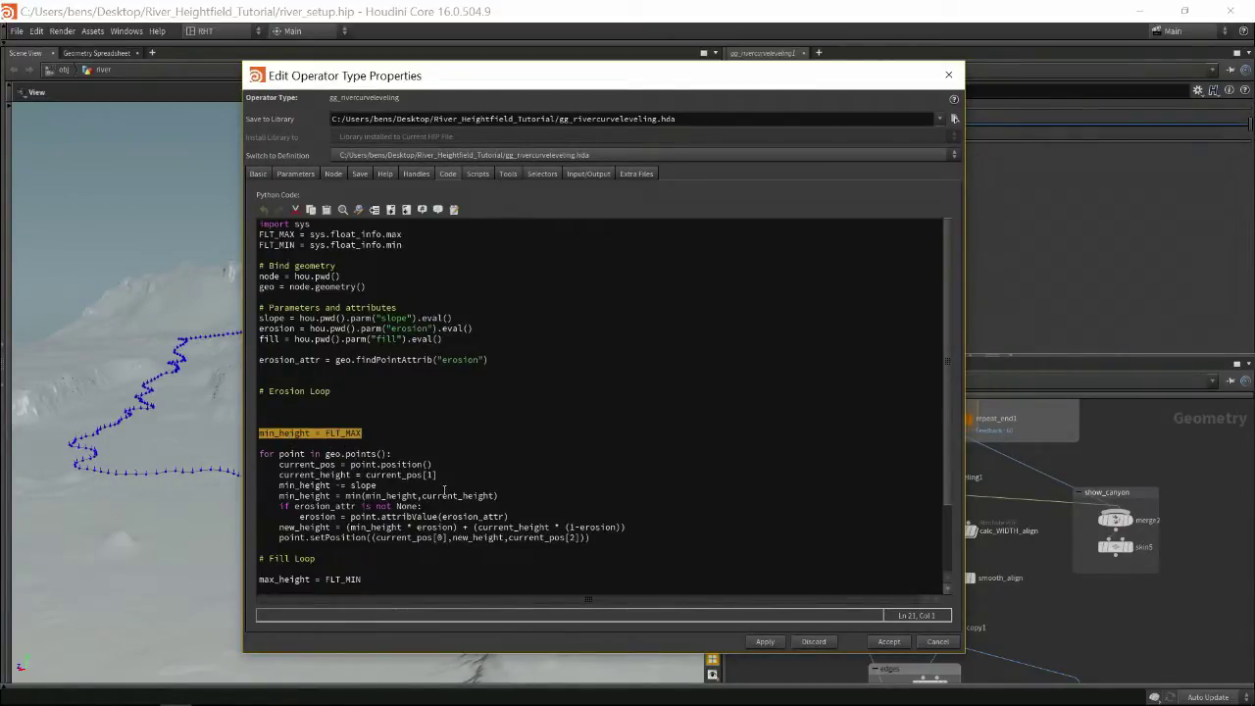
{"action": "left_click_drag", "start_coordinate": [502, 495], "coordinate": [280, 496]}
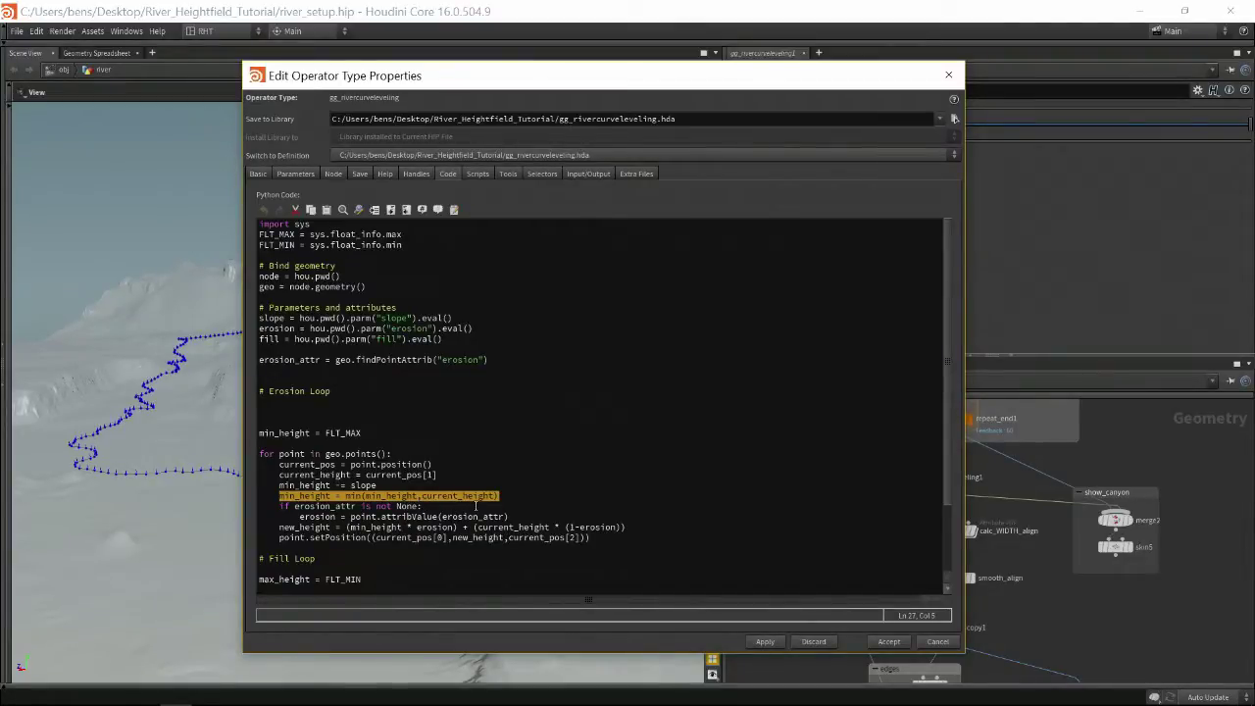
{"action": "scroll", "coordinate": [479, 507], "scroll_direction": "down", "scroll_amount": 2}
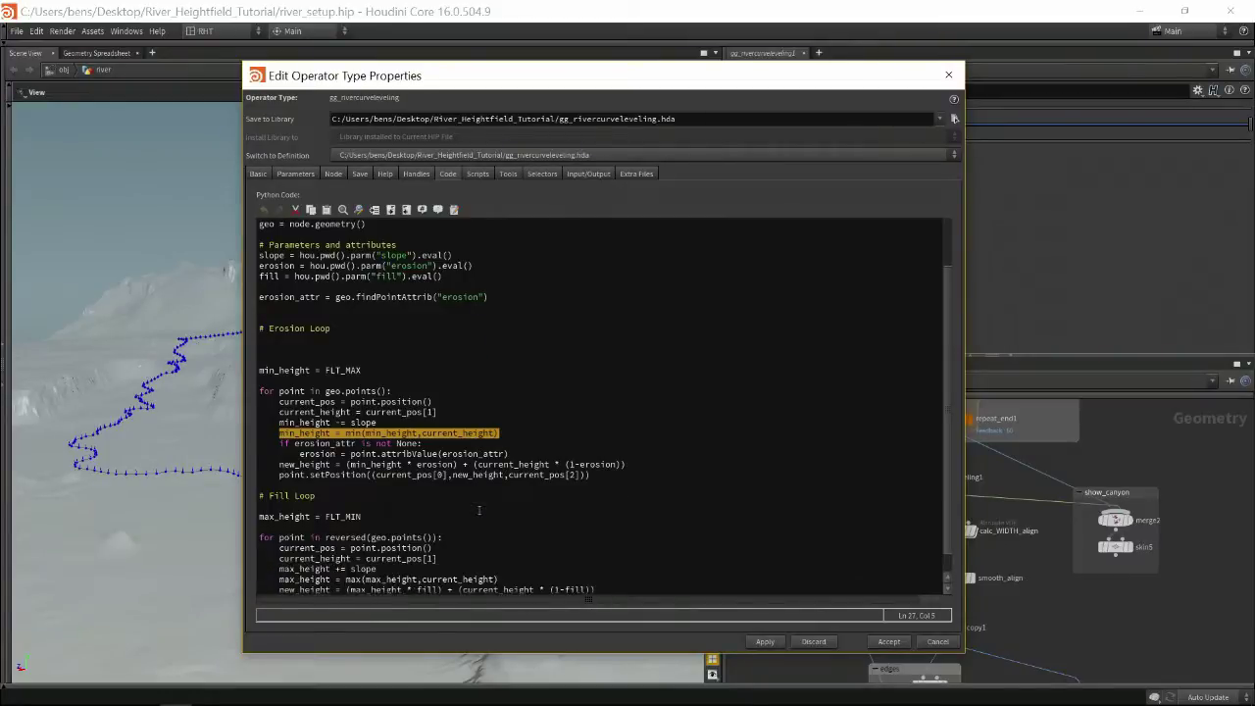
{"action": "scroll", "coordinate": [511, 451], "scroll_direction": "down", "scroll_amount": 1}
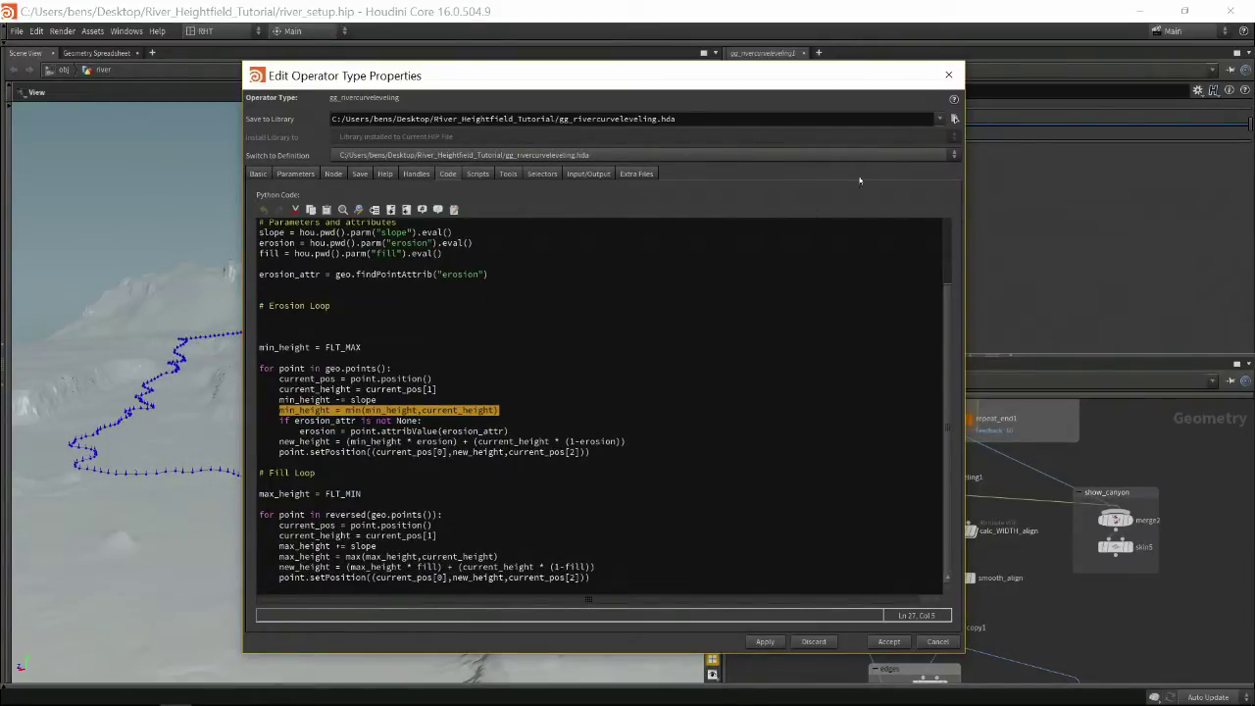
{"action": "left_click", "coordinate": [949, 75]}
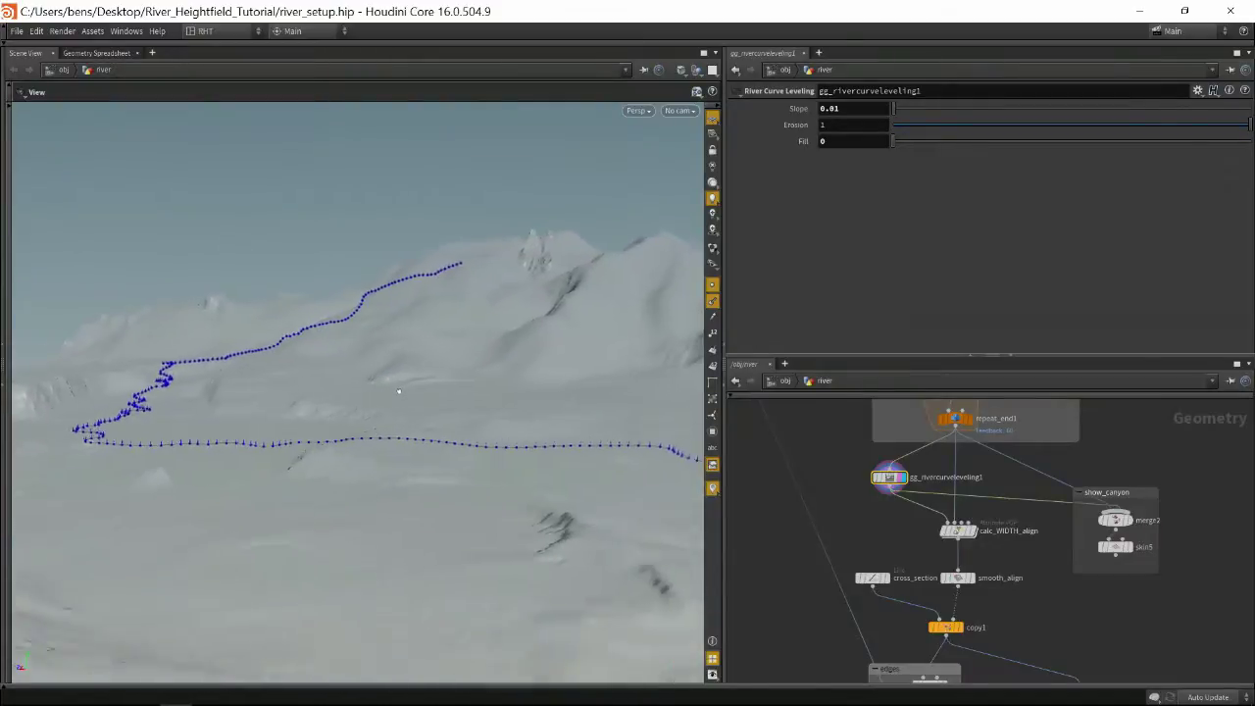
Template skin5 again and inspect from close up how deep the leveled curve cuts into the terrain
{"action": "left_click", "coordinate": [1127, 547]}
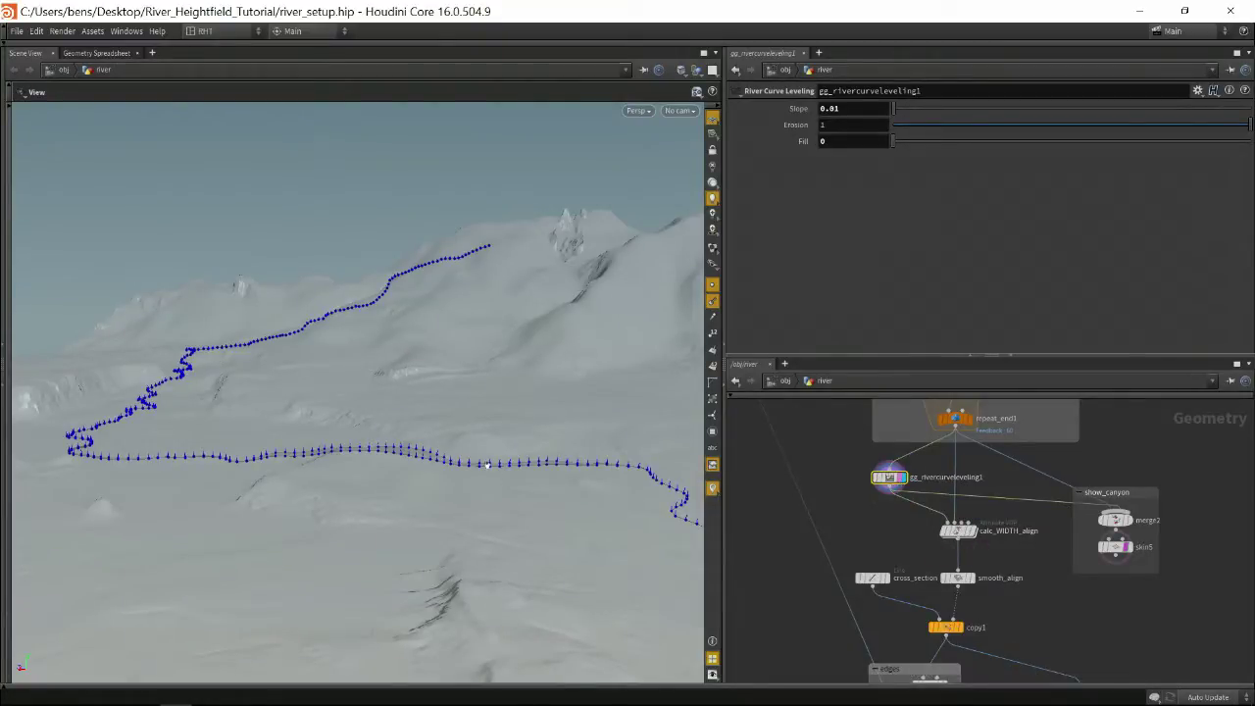
{"action": "left_click_drag", "start_coordinate": [476, 467], "coordinate": [586, 422]}
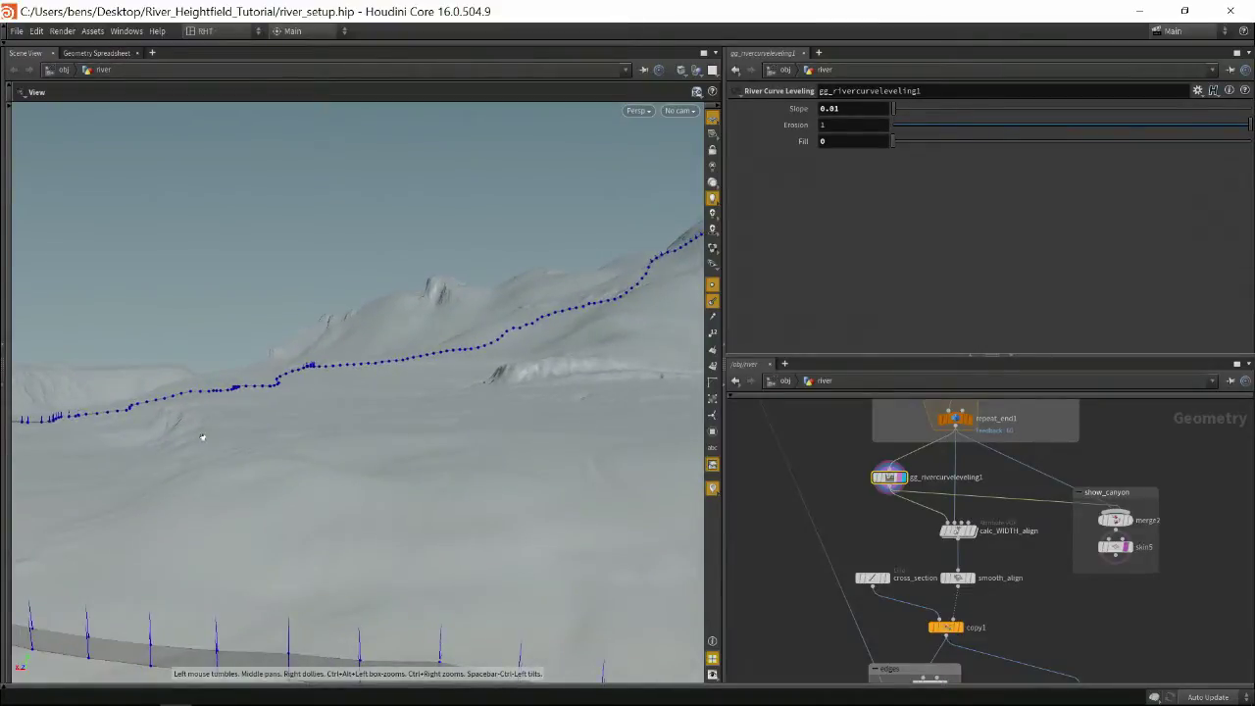
{"action": "left_click_drag", "start_coordinate": [202, 435], "coordinate": [347, 388]}
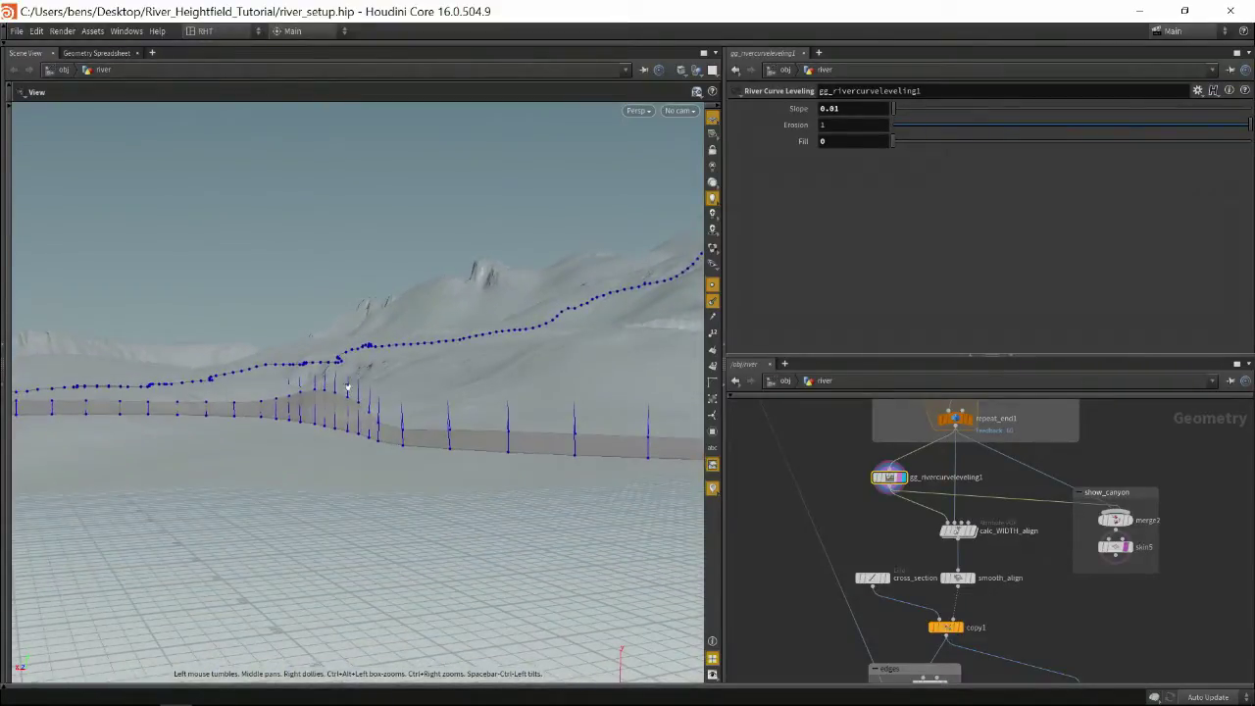
{"action": "left_click_drag", "start_coordinate": [248, 398], "coordinate": [402, 430]}
Select curve3 and move its control point near the sharp bend outward over the terrain to reroute the river
{"action": "middle_click_drag", "start_coordinate": [1139, 431], "coordinate": [1119, 631]}
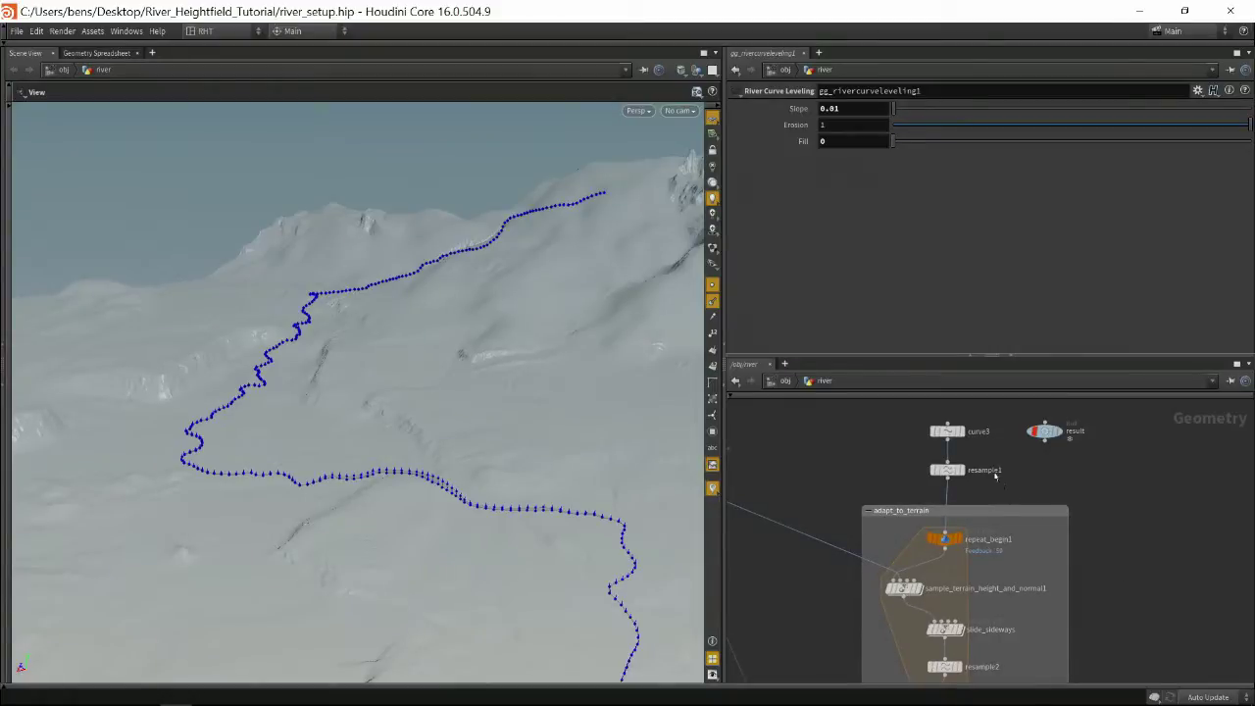
{"action": "left_click", "coordinate": [949, 431]}
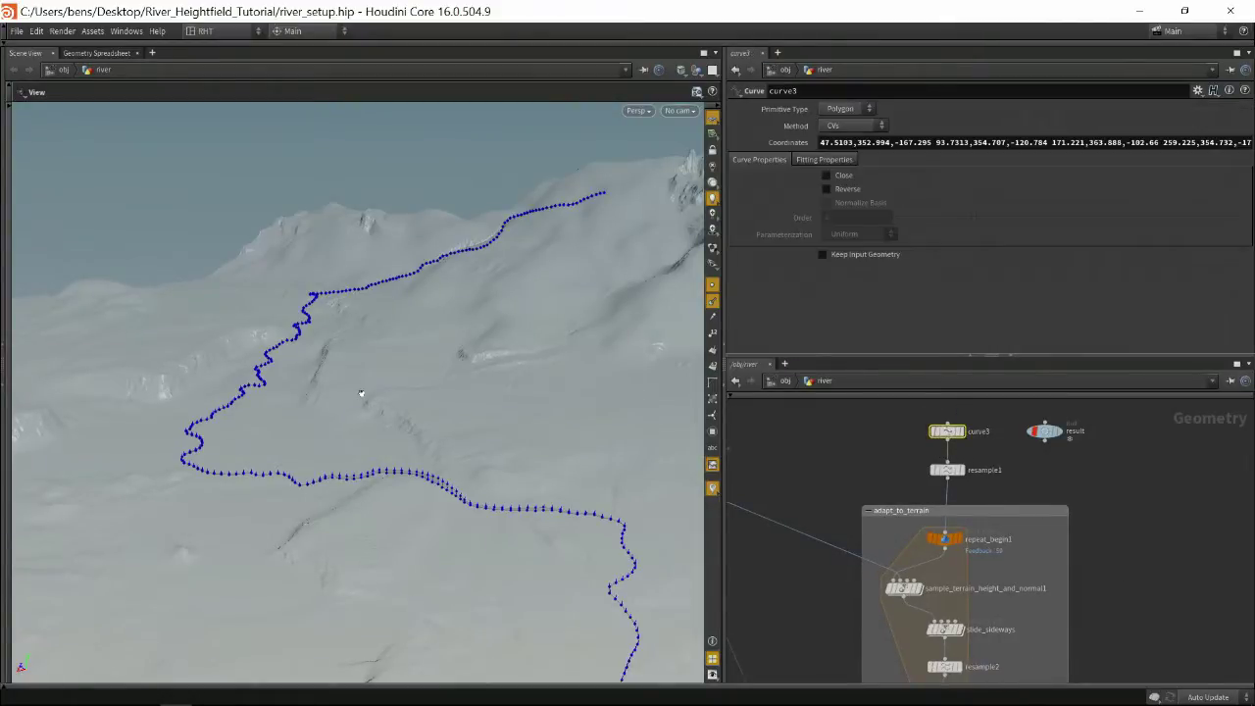
{"action": "right_click_drag", "start_coordinate": [466, 374], "coordinate": [288, 426]}
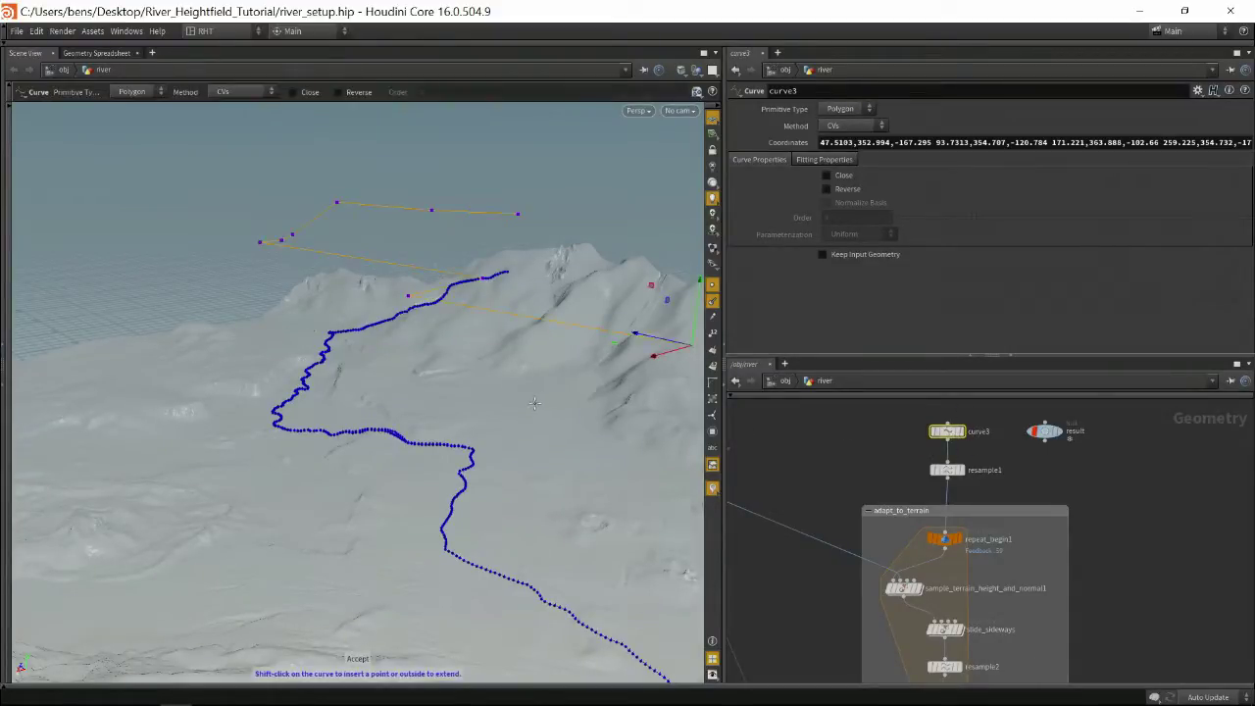
{"action": "left_click_drag", "start_coordinate": [486, 385], "coordinate": [467, 435]}
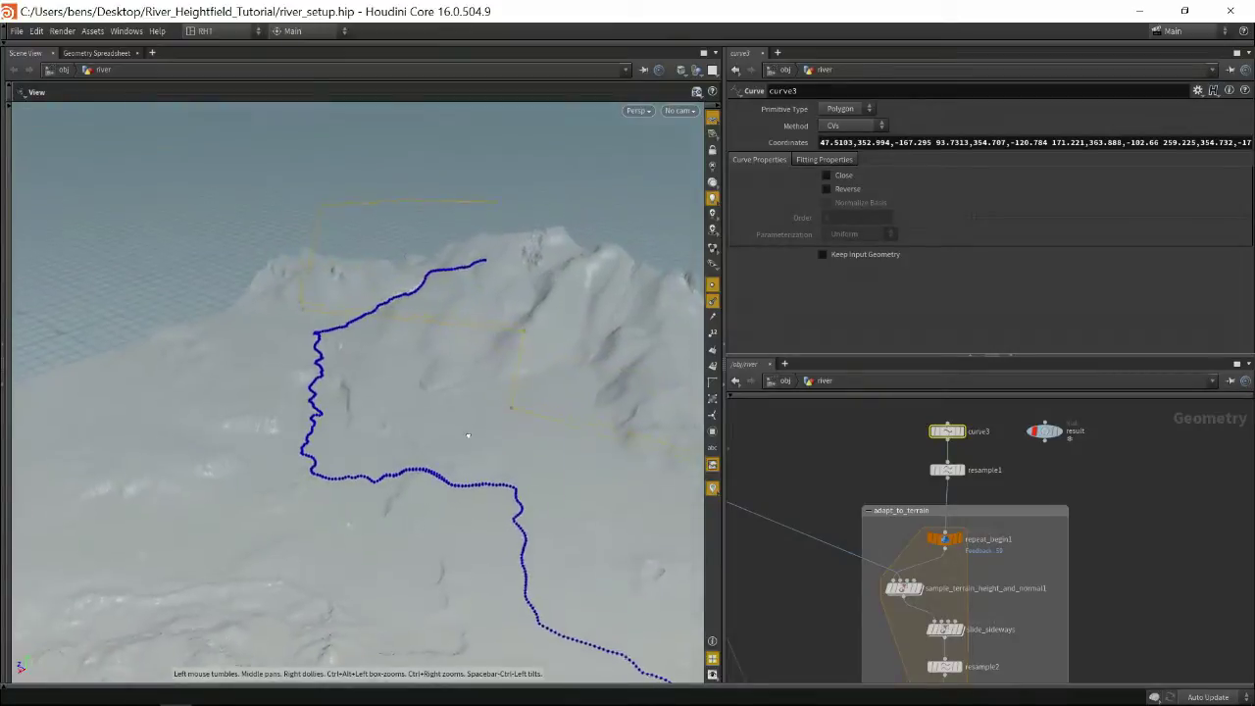
{"action": "key", "text": "Return"}
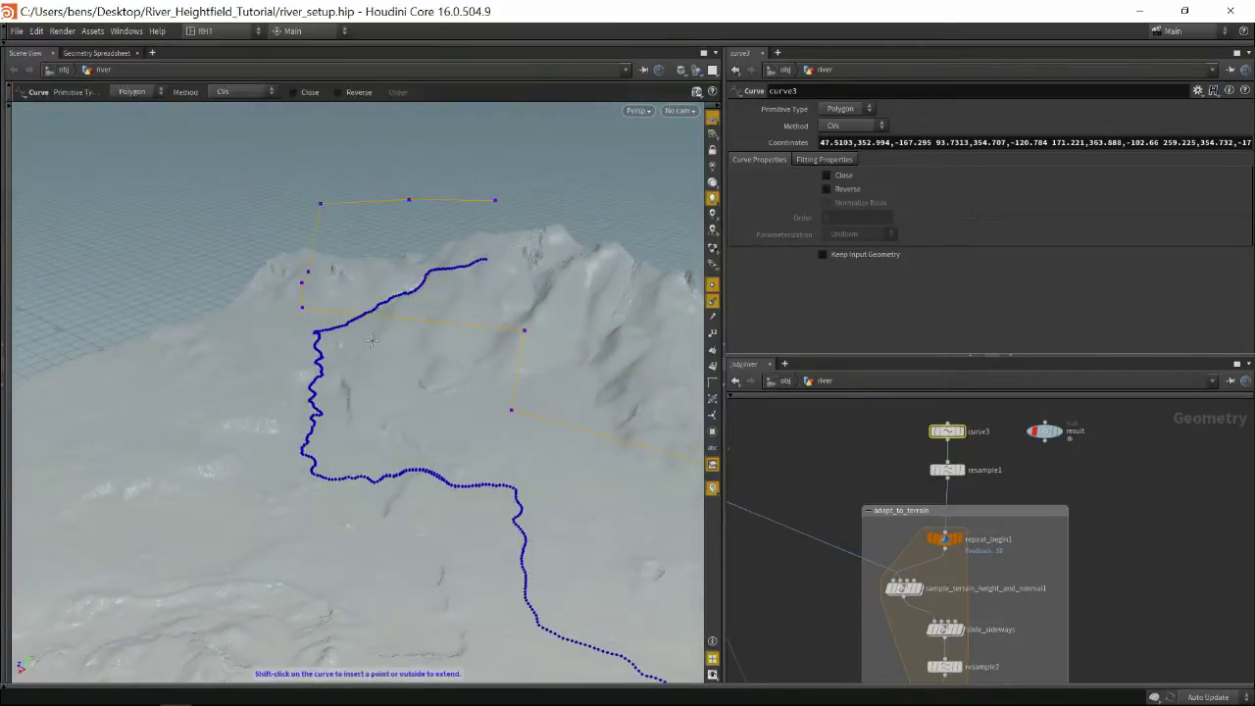
{"action": "left_click", "coordinate": [301, 282]}
{"action": "left_click_drag", "start_coordinate": [225, 284], "coordinate": [108, 259]}
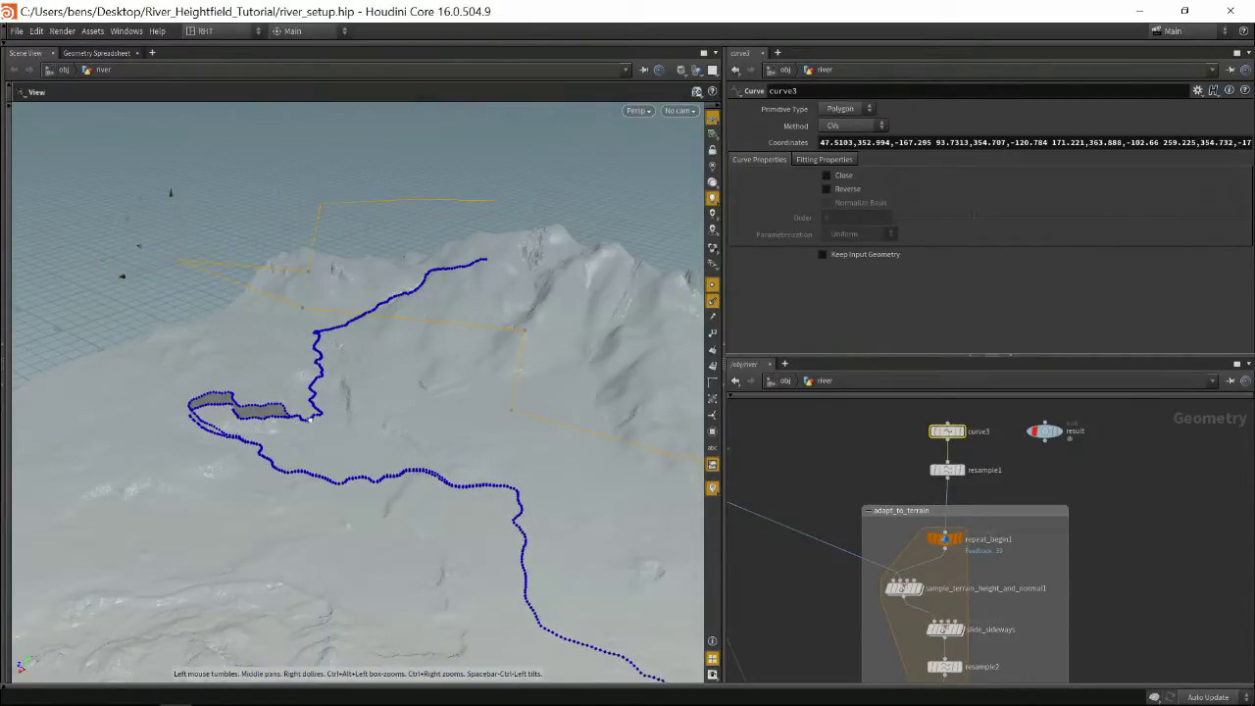
Inspect the rerouted river curve and the canyon wall around its new bend from several angles
{"action": "left_click_drag", "start_coordinate": [285, 417], "coordinate": [446, 413], "text": "alt"}
{"action": "right_click_drag", "start_coordinate": [446, 413], "coordinate": [600, 549], "text": "alt"}
{"action": "left_click_drag", "start_coordinate": [179, 504], "coordinate": [81, 509], "text": "alt"}
{"action": "left_click_drag", "start_coordinate": [446, 412], "coordinate": [112, 575]}
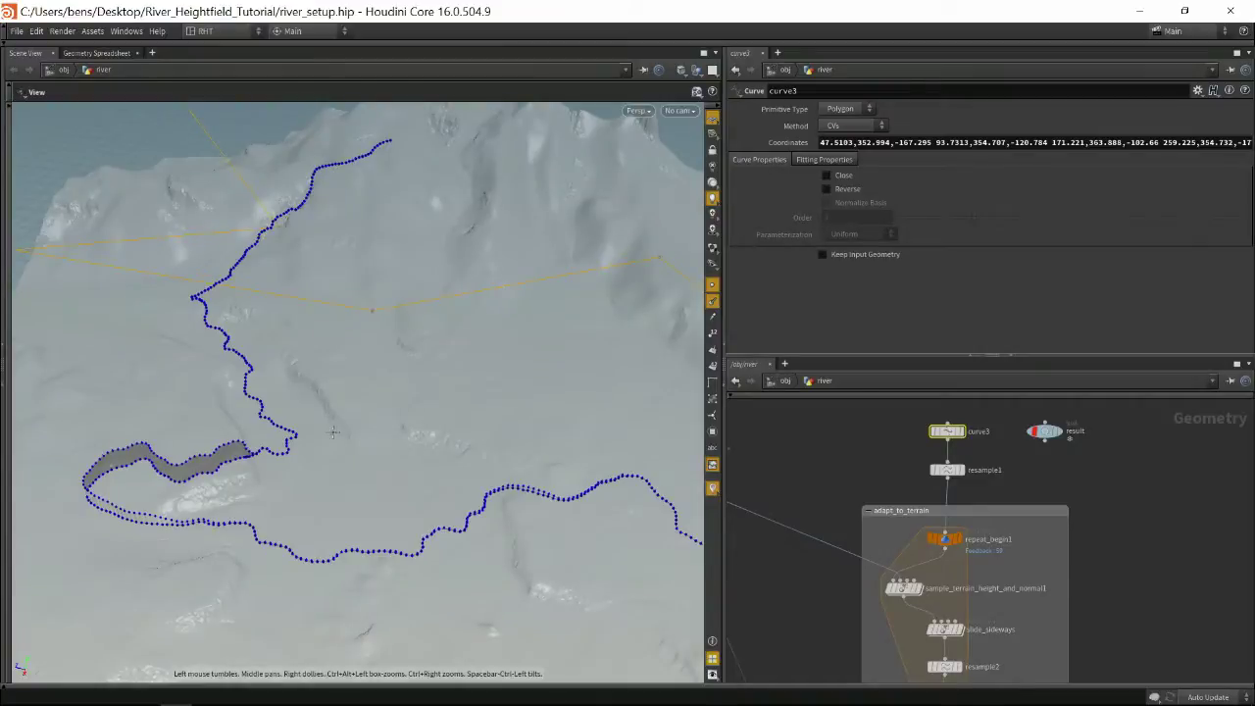
Move the selected middle control point of curve3 slightly across the ground plane to shift the river's lower bend, and check the reroute
{"action": "key", "text": "Return"}
{"action": "left_click", "coordinate": [371, 312]}
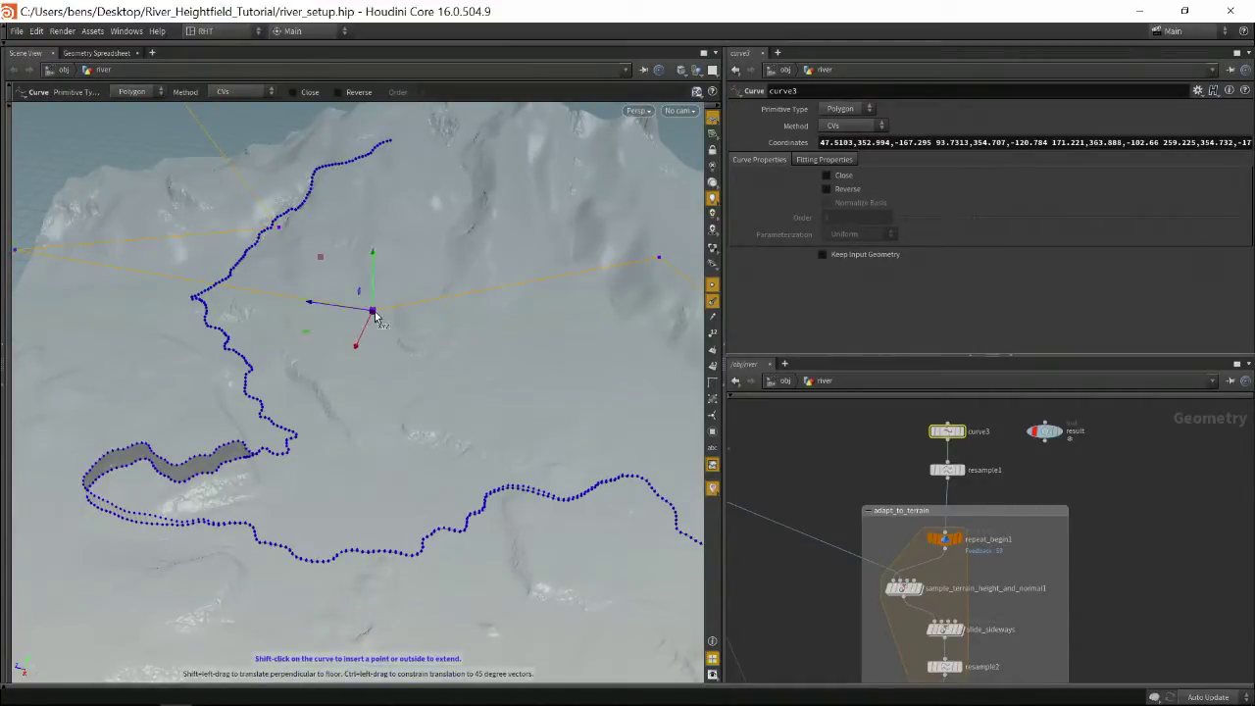
{"action": "left_click_drag", "start_coordinate": [303, 332], "coordinate": [298, 380]}
{"action": "middle_click_drag", "start_coordinate": [302, 384], "coordinate": [298, 347]}
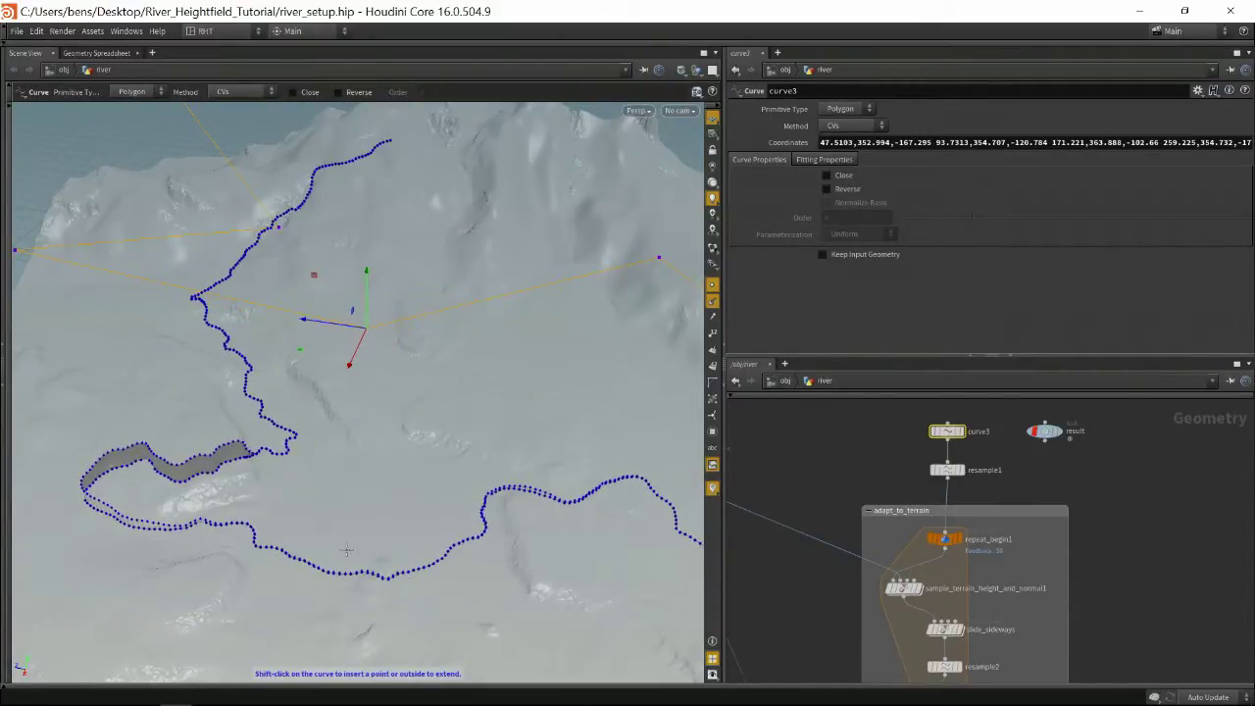
{"action": "right_click_drag", "start_coordinate": [369, 567], "coordinate": [448, 533], "text": "alt"}
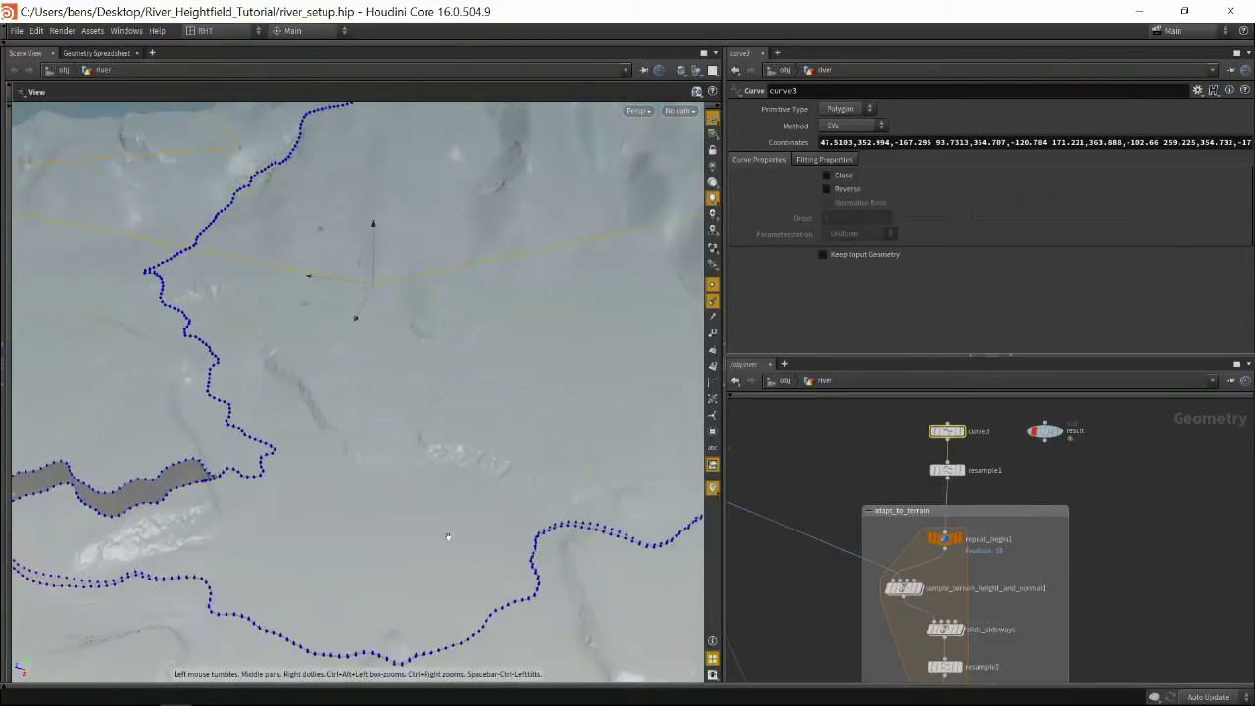
{"action": "left_click_drag", "start_coordinate": [448, 532], "coordinate": [261, 545], "text": "alt"}
{"action": "key", "text": "Return"}
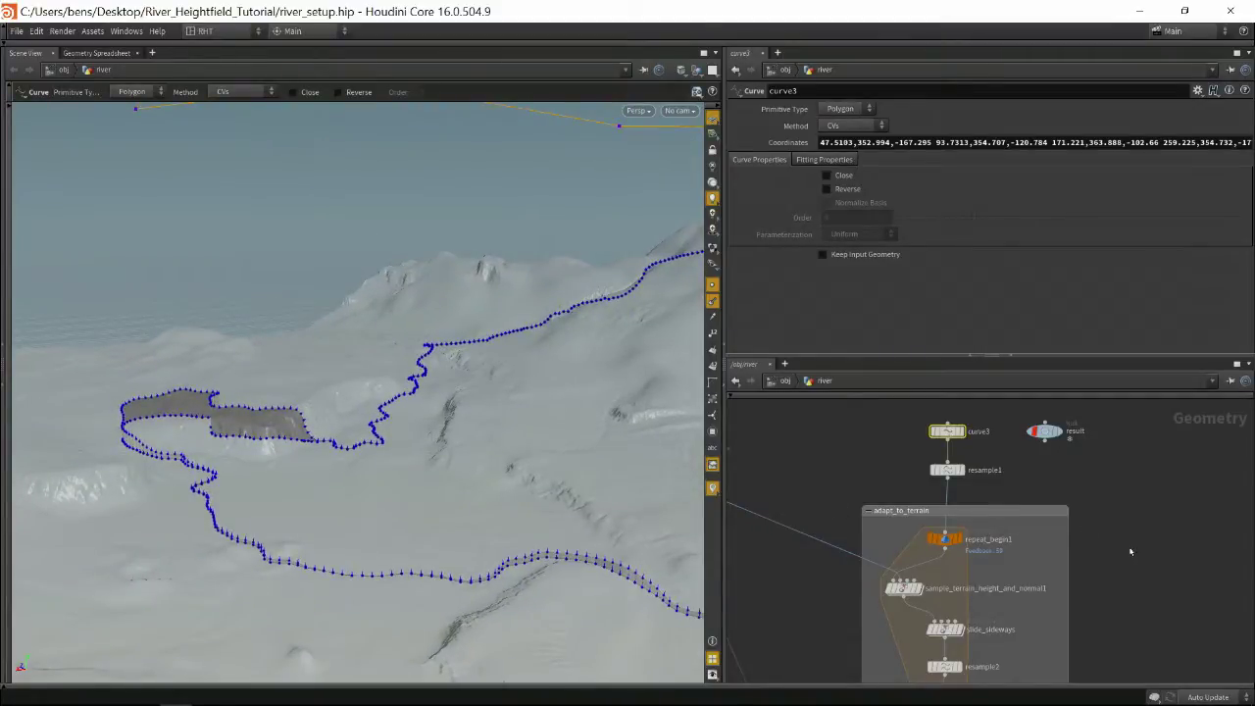
Turn off the template display of skin5 in the show_canyon group so only the leveled river curve is drawn over the terrain
{"action": "mouse_move", "coordinate": [1132, 554]}
{"action": "middle_mouse_down"}
{"action": "mouse_move", "coordinate": [1132, 412]}
{"action": "mouse_move", "coordinate": [1138, 531]}
{"action": "mouse_move", "coordinate": [1131, 438]}
{"action": "middle_mouse_up"}
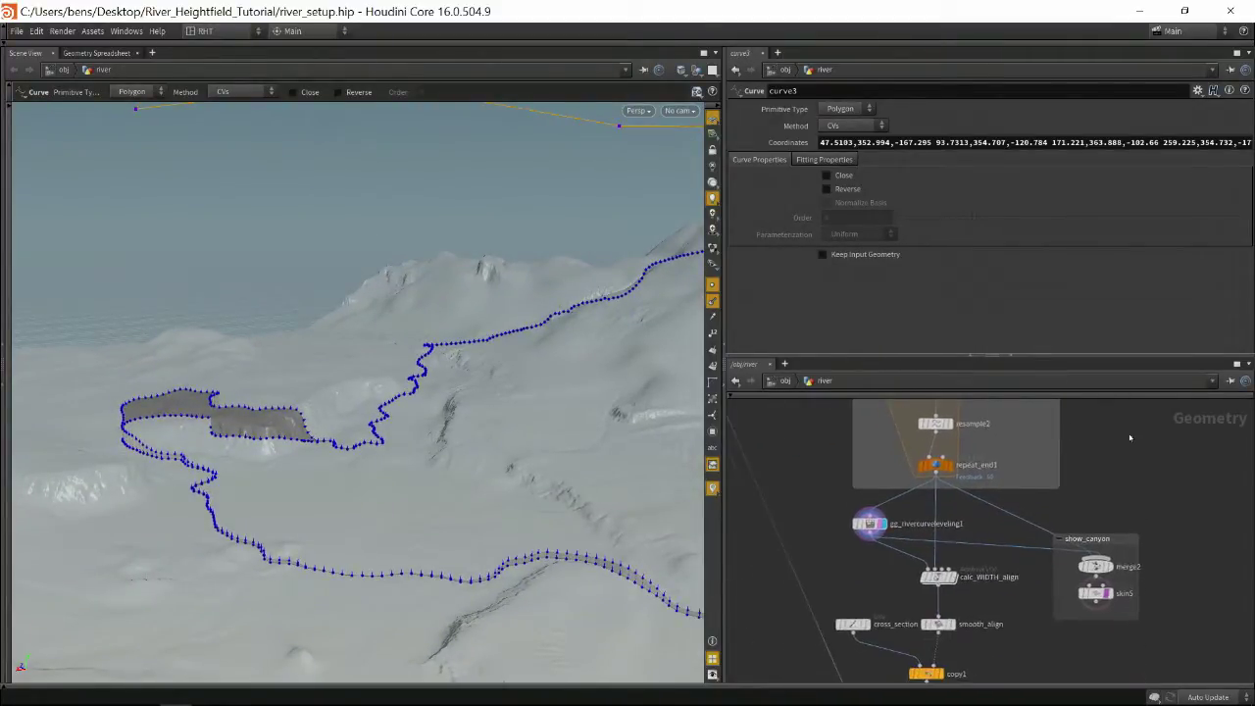
{"action": "scroll", "coordinate": [1130, 438], "scroll_direction": "down", "scroll_amount": 2}
{"action": "middle_click_drag", "start_coordinate": [894, 544], "coordinate": [898, 508]}
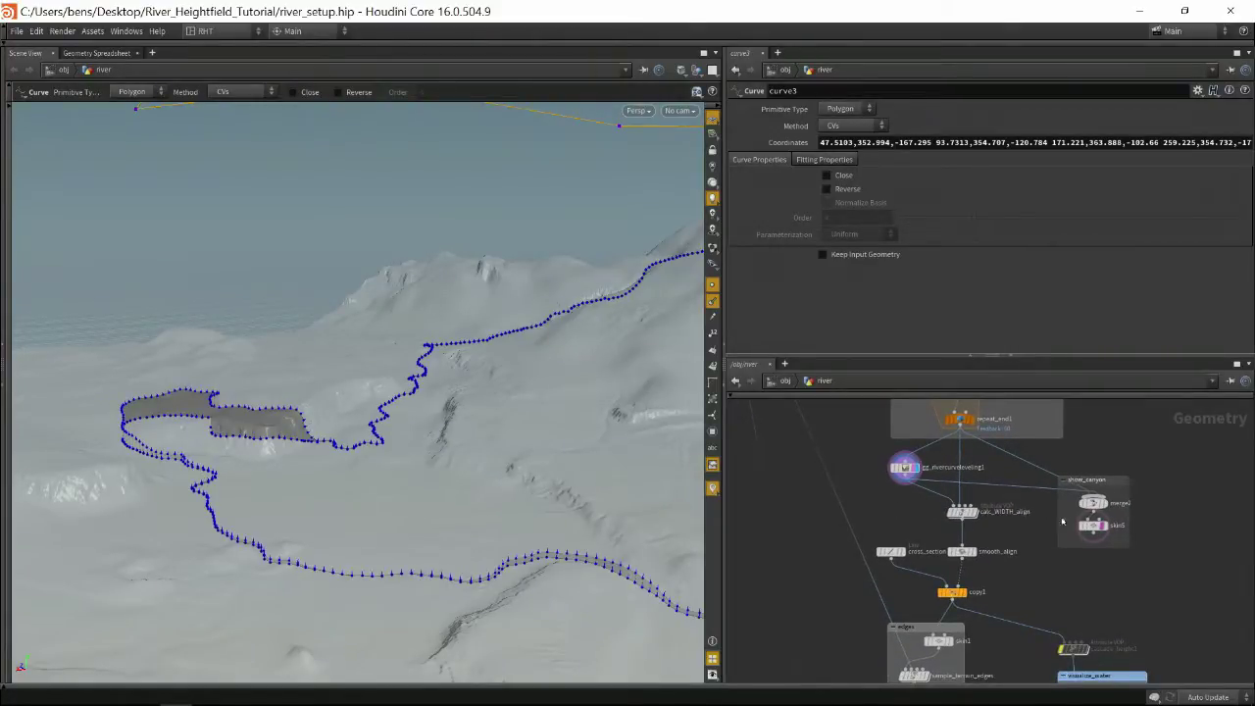
{"action": "mouse_move", "coordinate": [1092, 525]}
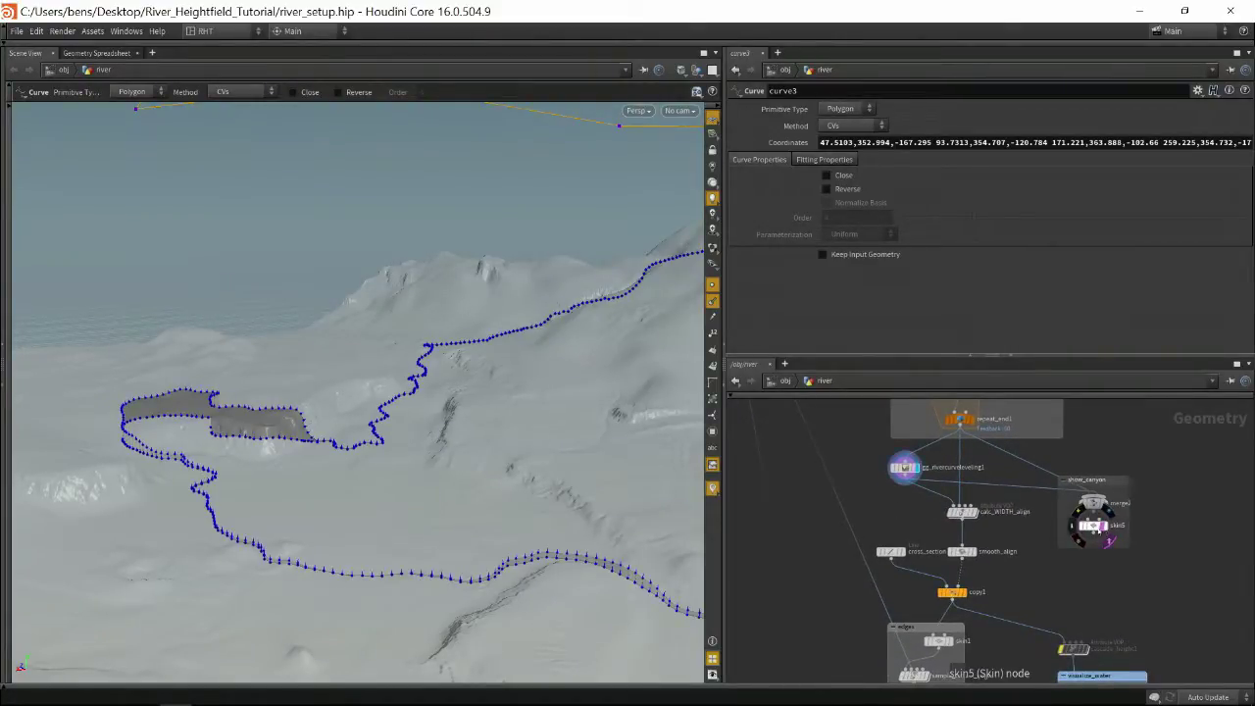
{"action": "left_click", "coordinate": [1106, 539]}
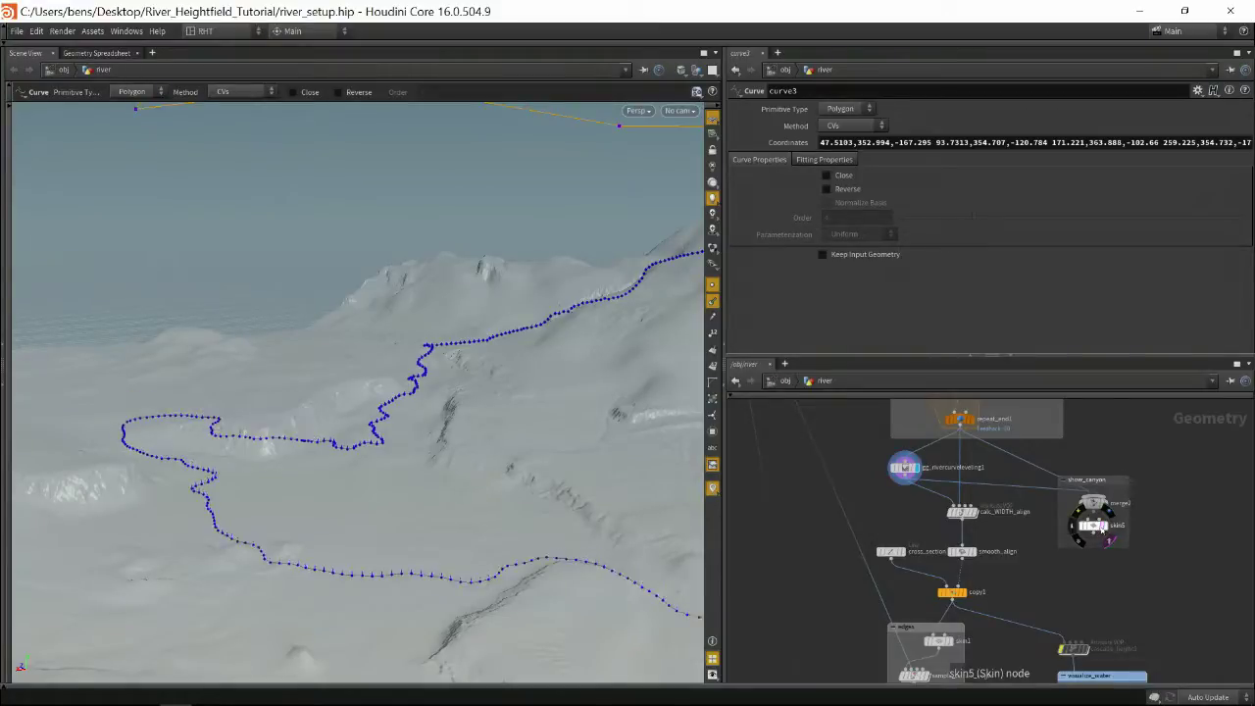
{"action": "key", "text": "Escape"}
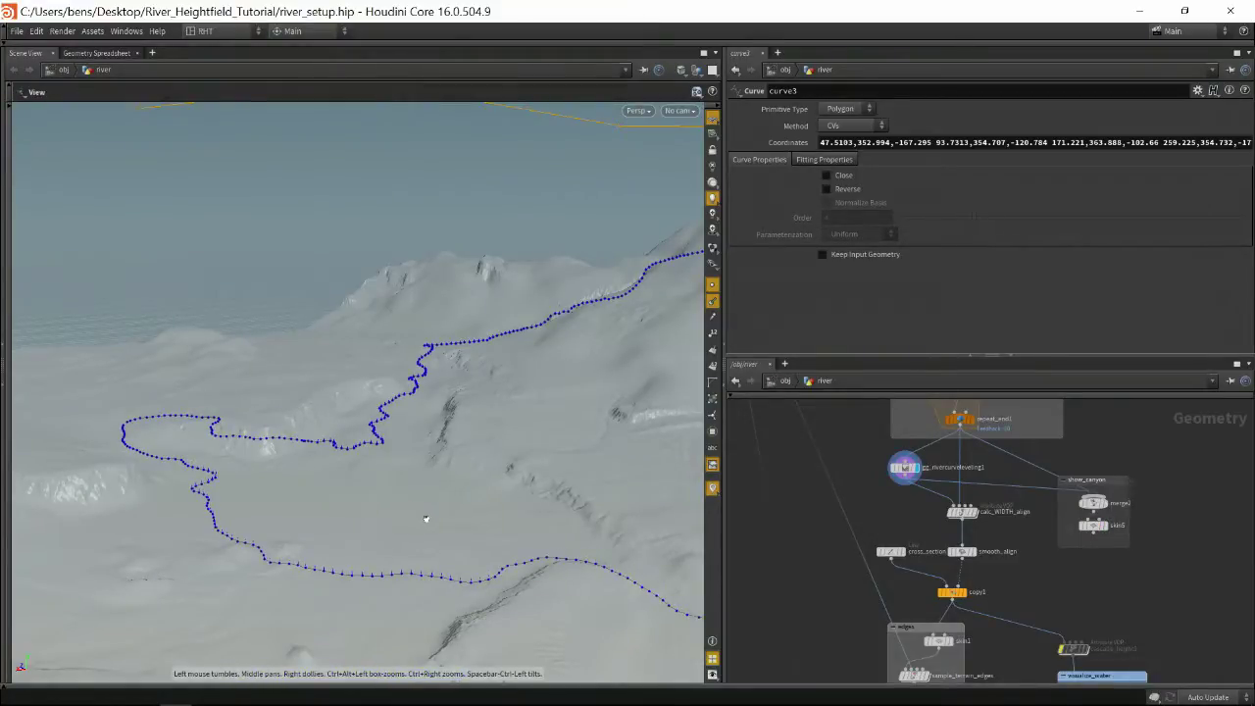
{"action": "left_click_drag", "start_coordinate": [426, 519], "coordinate": [305, 442]}
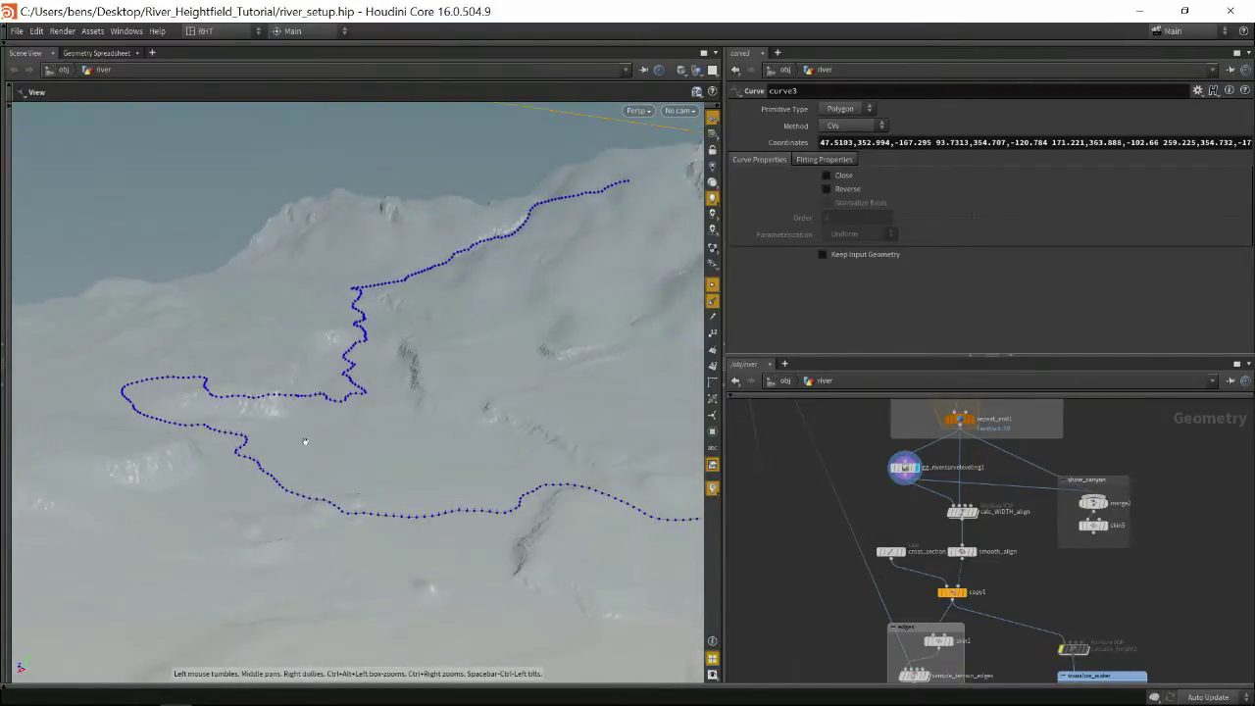
{"action": "key", "text": "Return"}
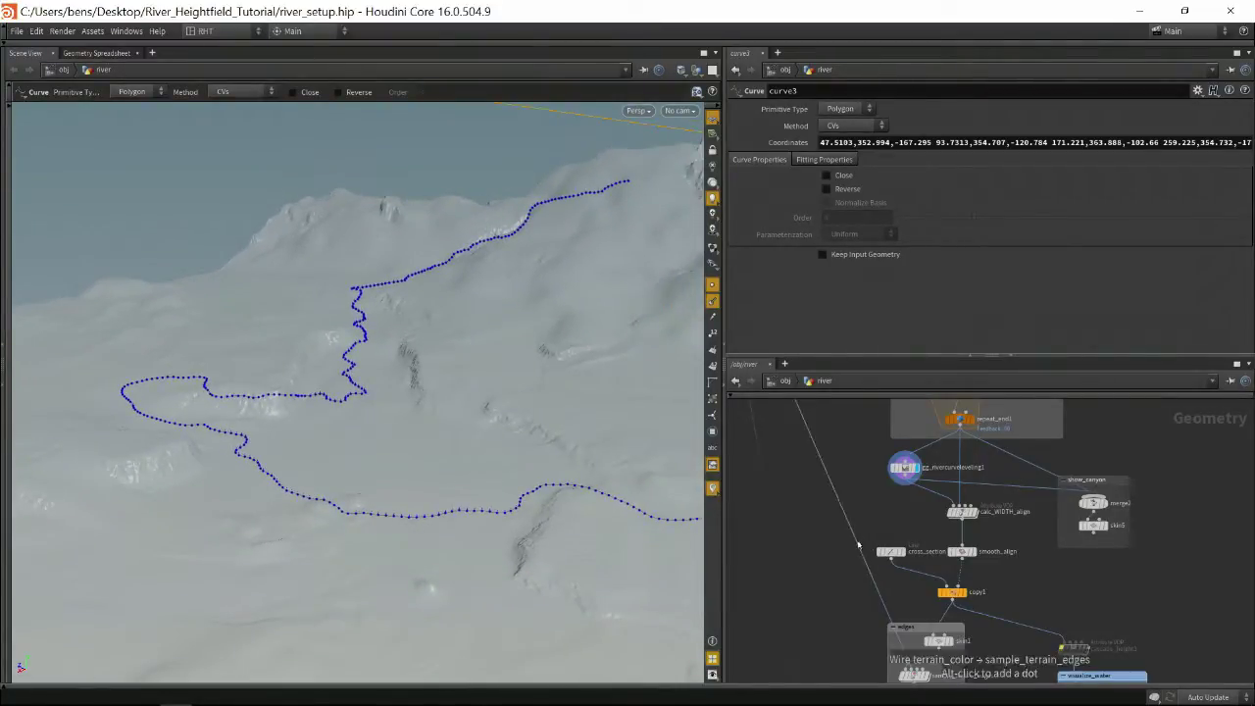
Display copy1 to show the cross-section lines copied along the river curve, and view them from above
{"action": "middle_click_drag", "start_coordinate": [902, 522], "coordinate": [874, 491]}
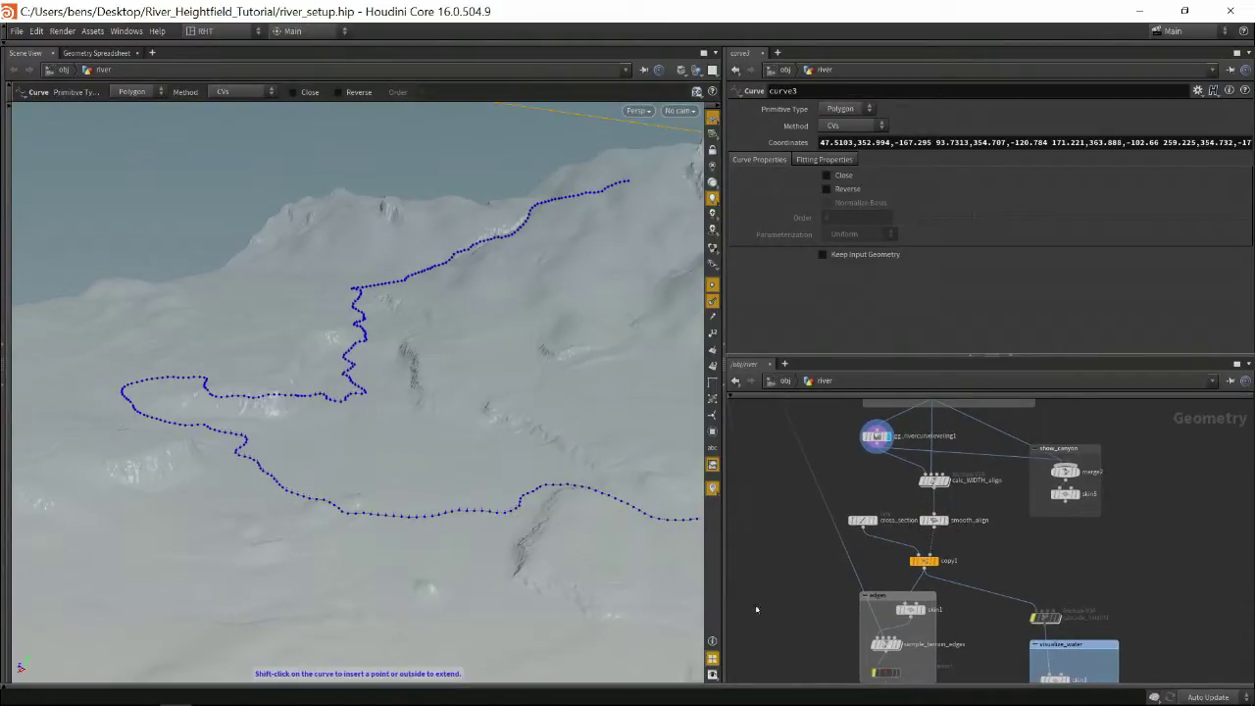
{"action": "mouse_move", "coordinate": [946, 486]}
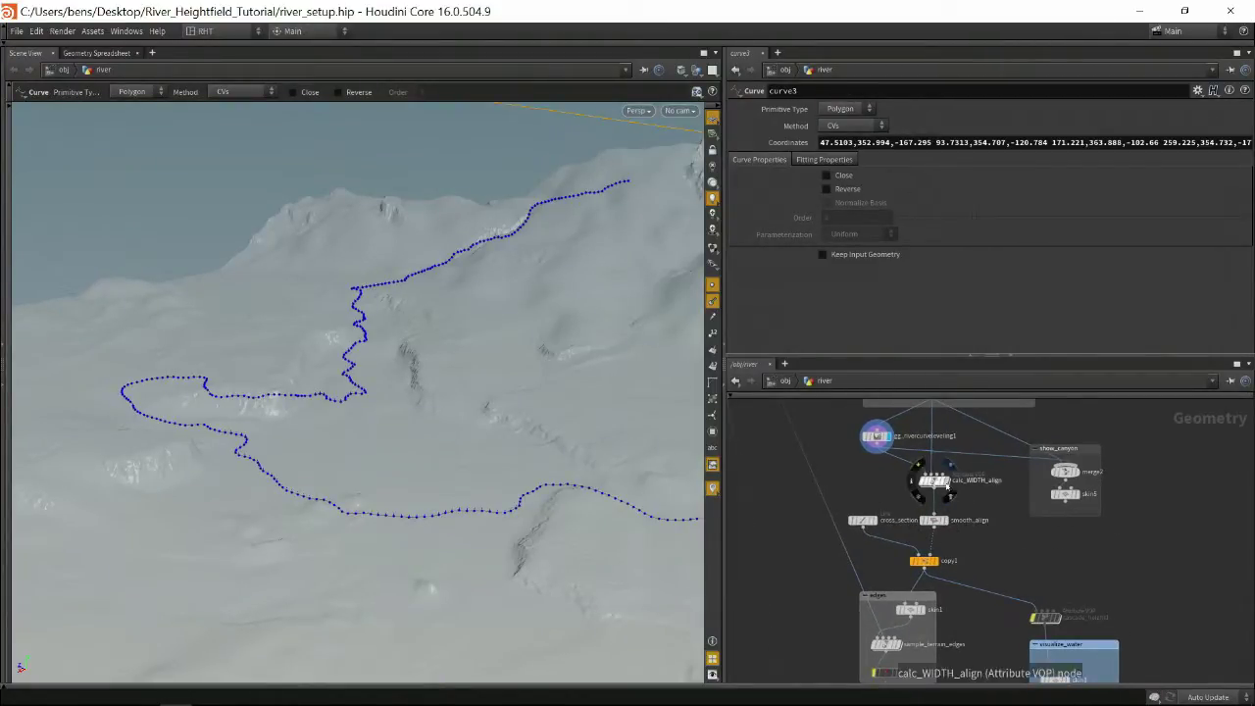
{"action": "middle_click_drag", "start_coordinate": [991, 539], "coordinate": [994, 523]}
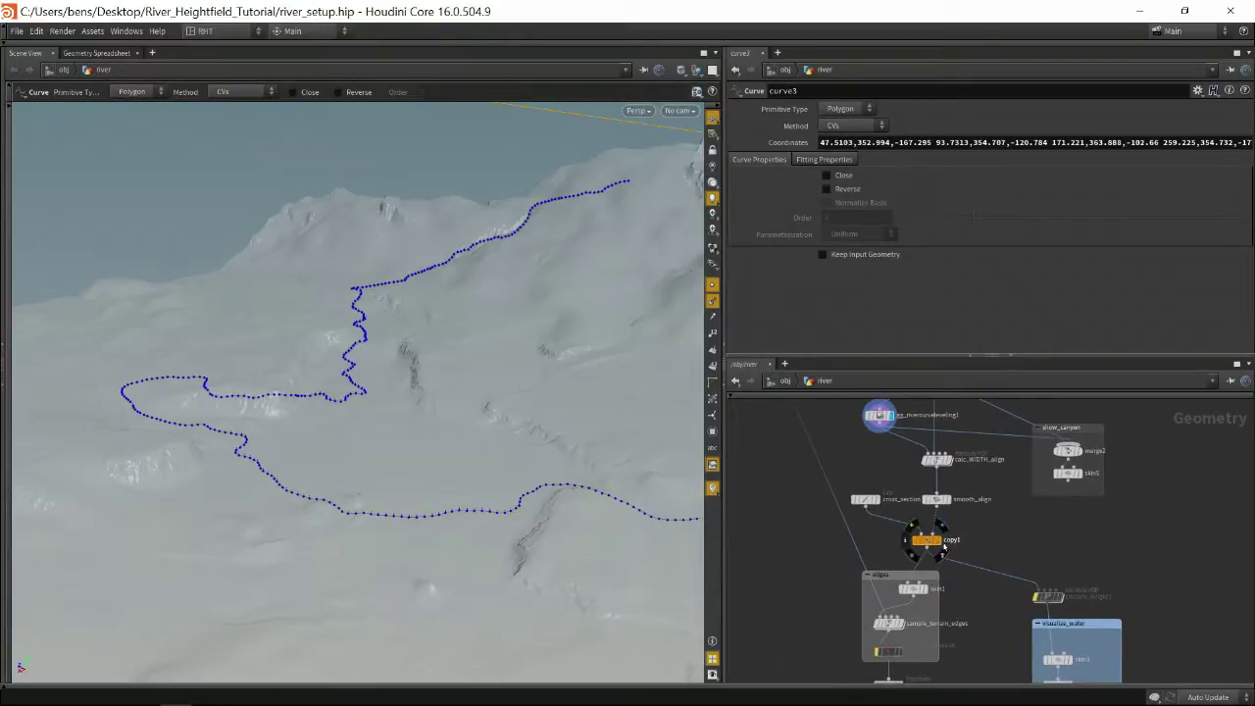
{"action": "left_click", "coordinate": [940, 545]}
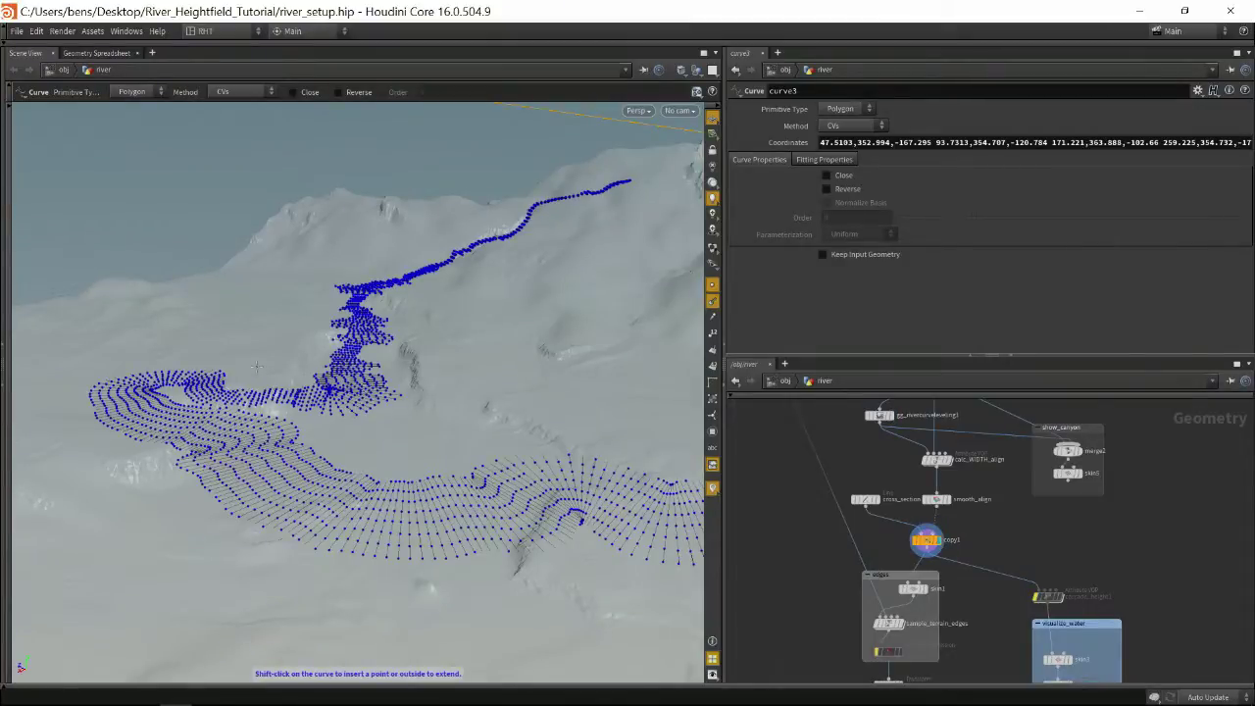
{"action": "left_click_drag", "start_coordinate": [242, 342], "coordinate": [257, 451], "text": "alt"}
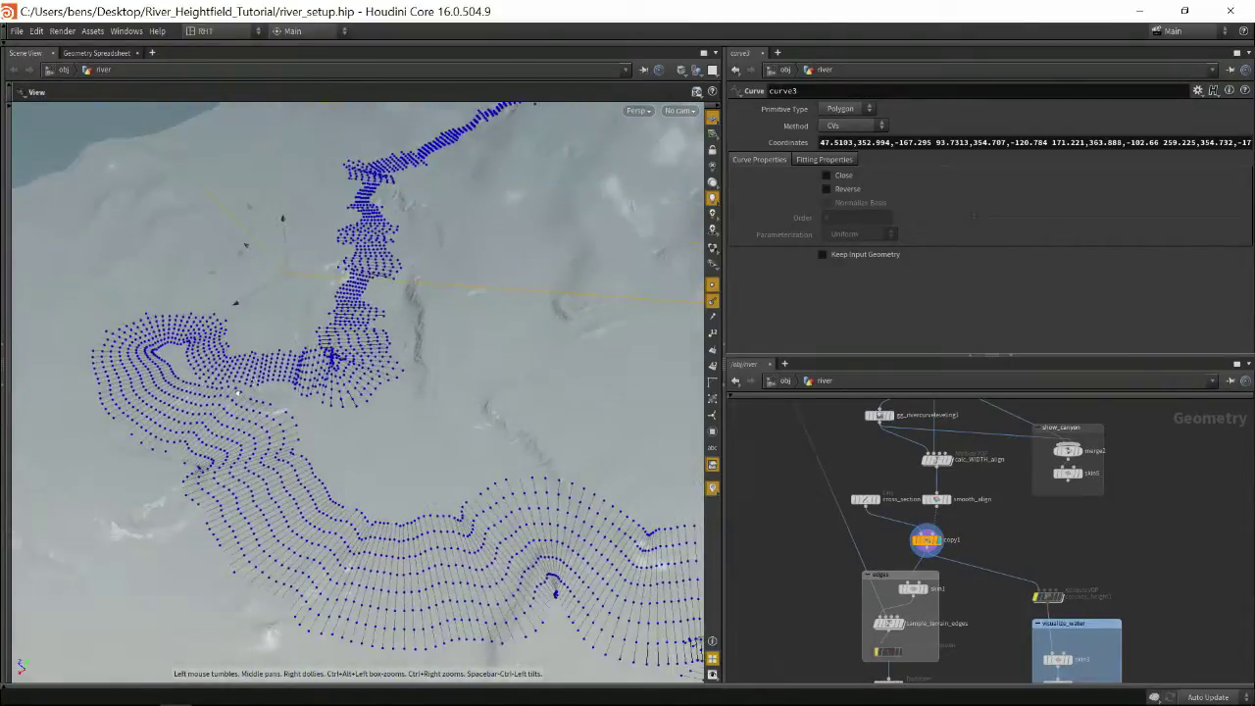
Turn off the point markers and point normals, and hide the other objects so the cross-sections appear without the terrain
{"action": "left_click", "coordinate": [713, 285]}
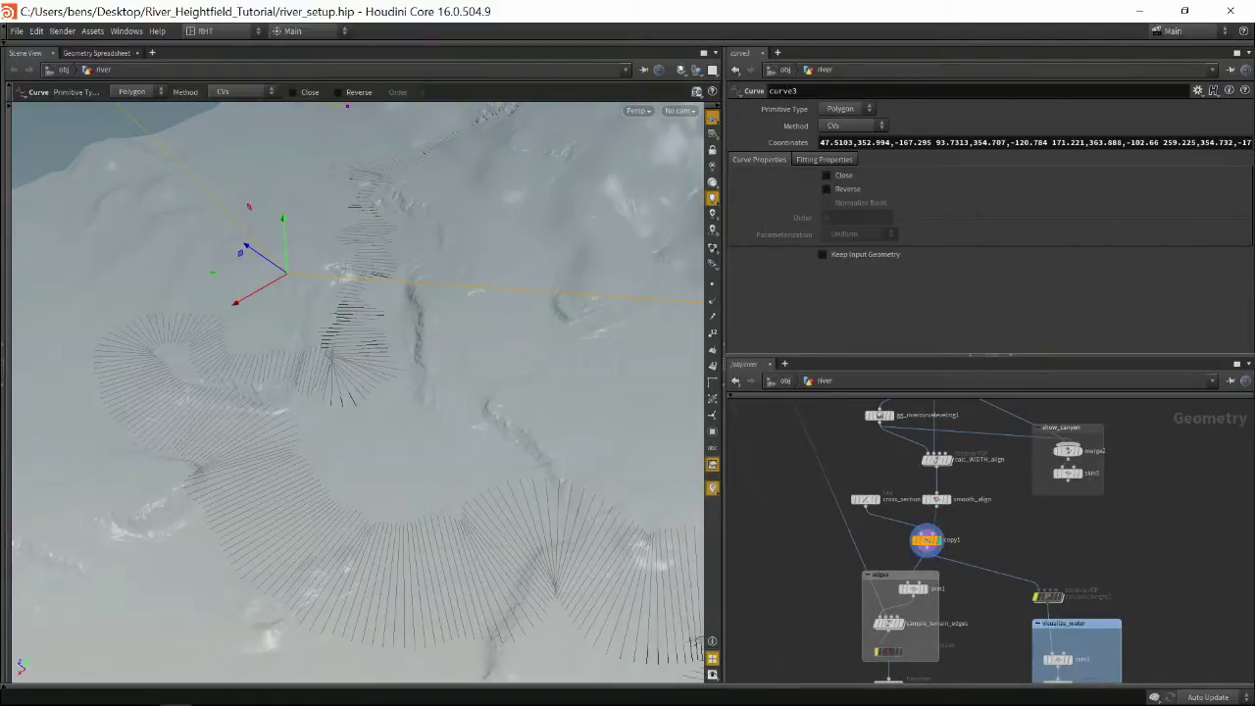
{"action": "left_click", "coordinate": [696, 69]}
{"action": "left_click", "coordinate": [710, 111]}
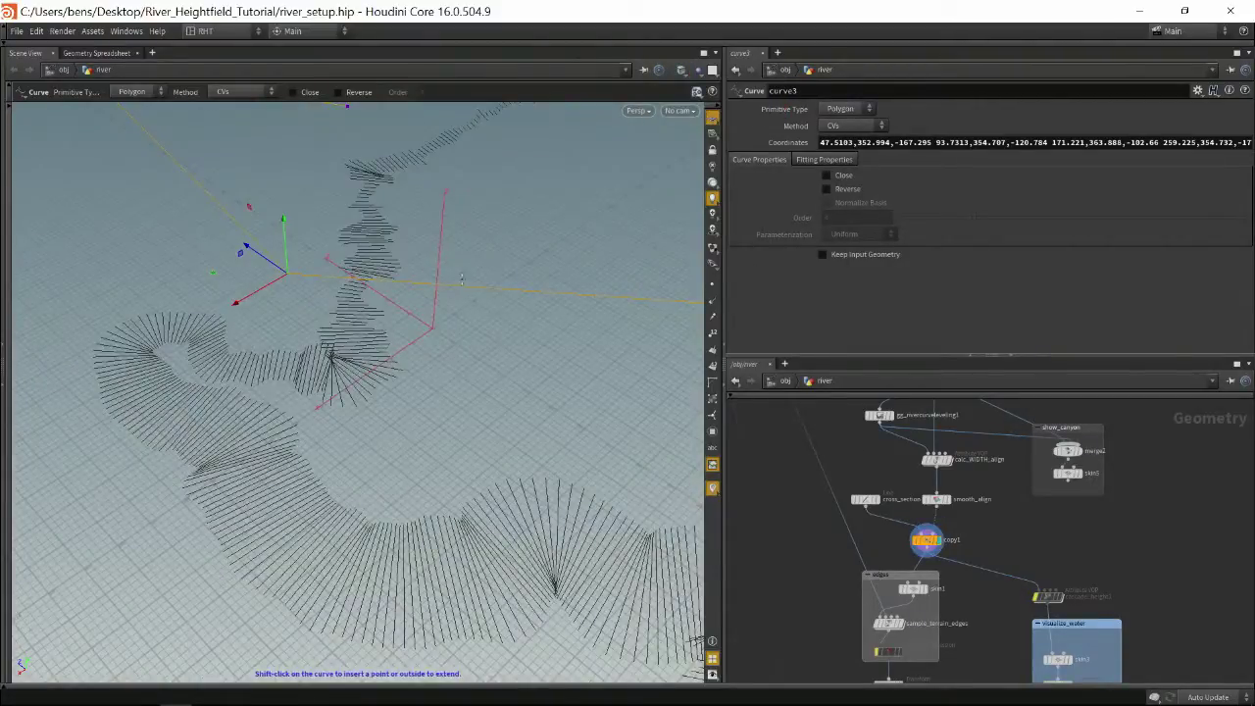
{"action": "key", "text": "Escape"}
{"action": "left_click_drag", "start_coordinate": [455, 388], "coordinate": [489, 369]}
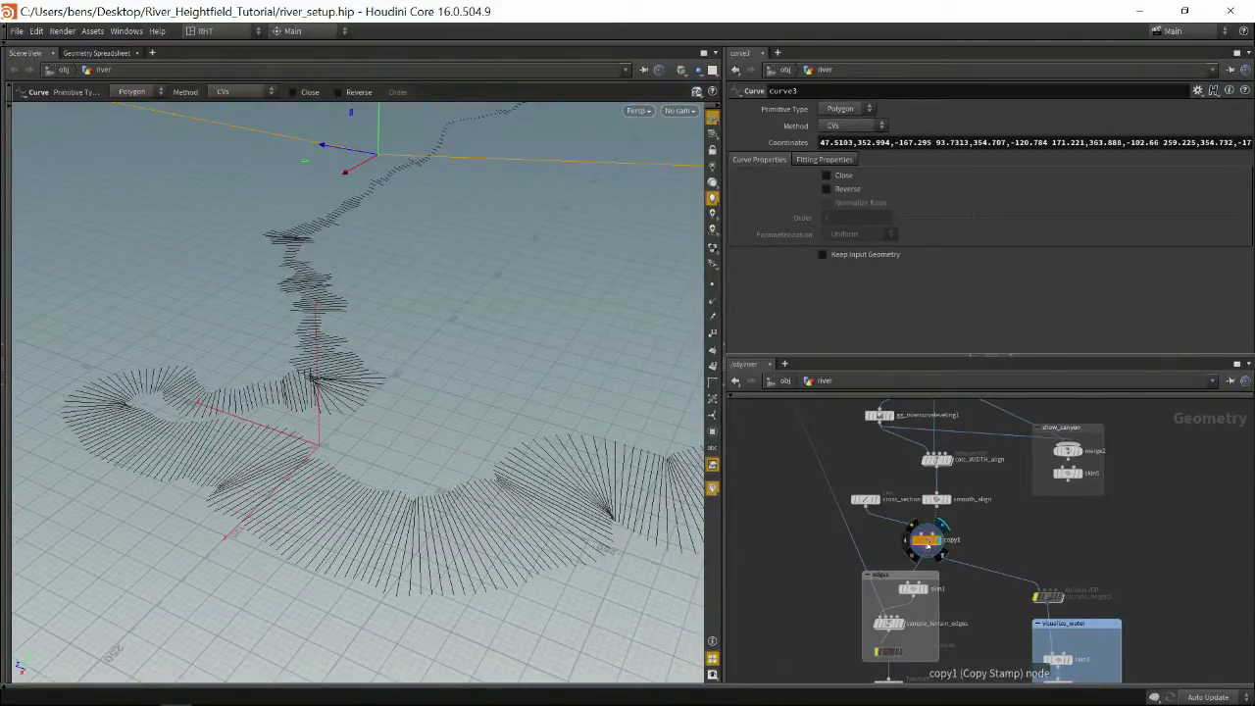
Review the parameters of copy1 and its cross_section line input
{"action": "left_click", "coordinate": [927, 542]}
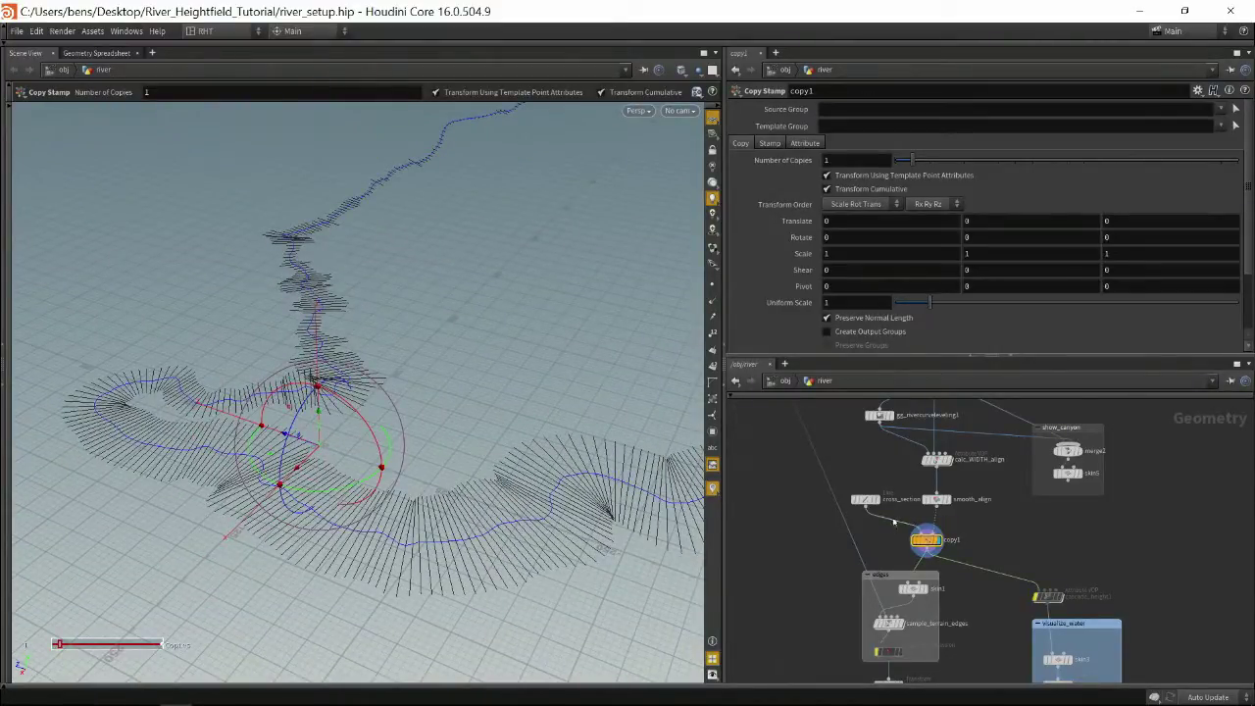
{"action": "left_click", "coordinate": [864, 499]}
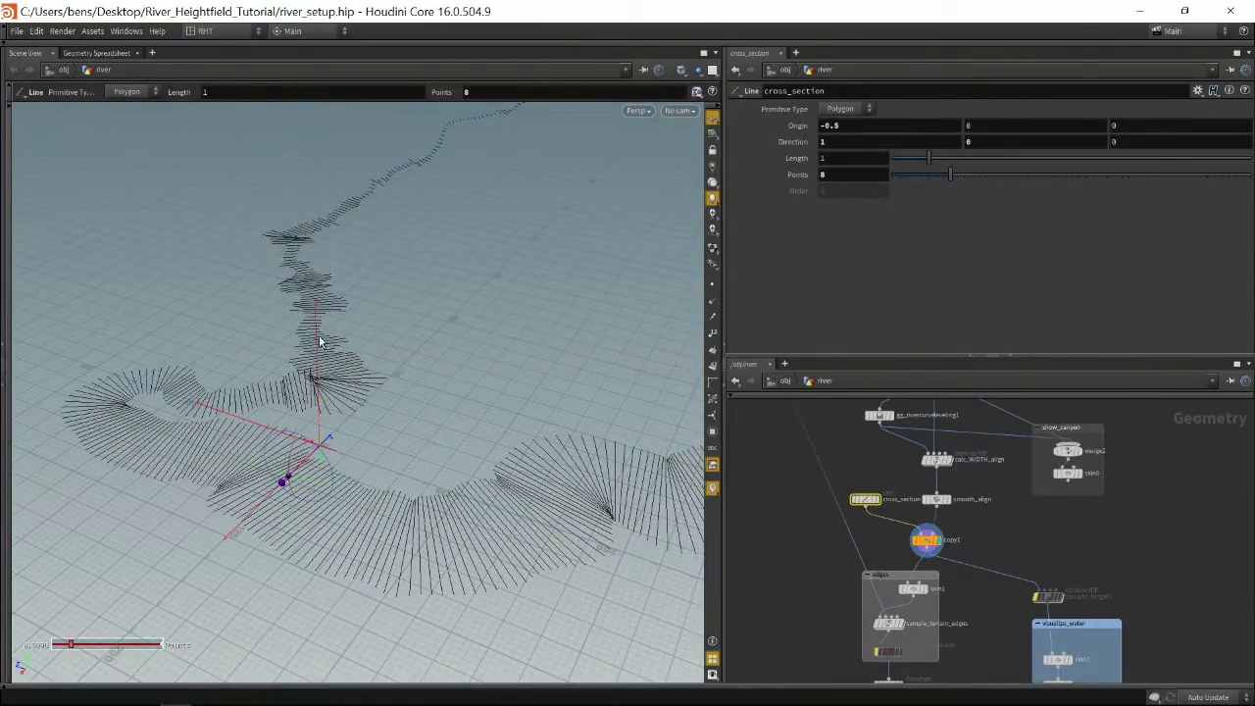
{"action": "scroll", "coordinate": [994, 523], "scroll_direction": "up", "scroll_amount": 3}
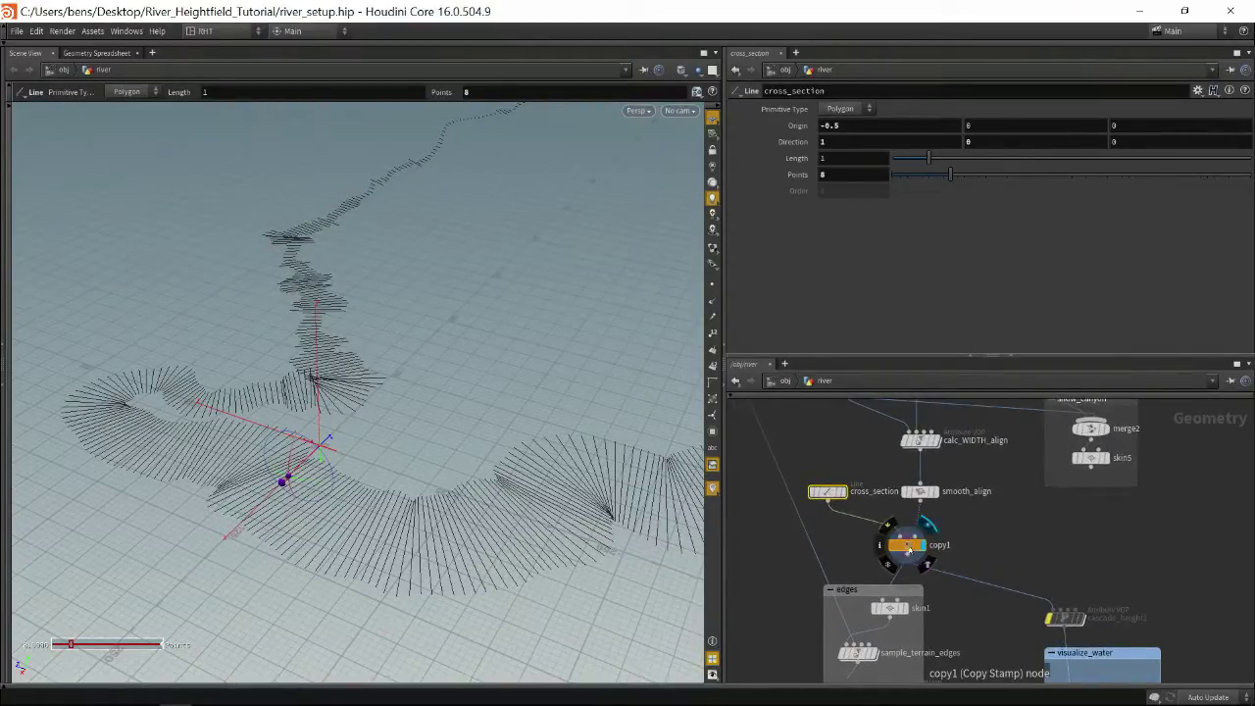
{"action": "left_click", "coordinate": [908, 545]}
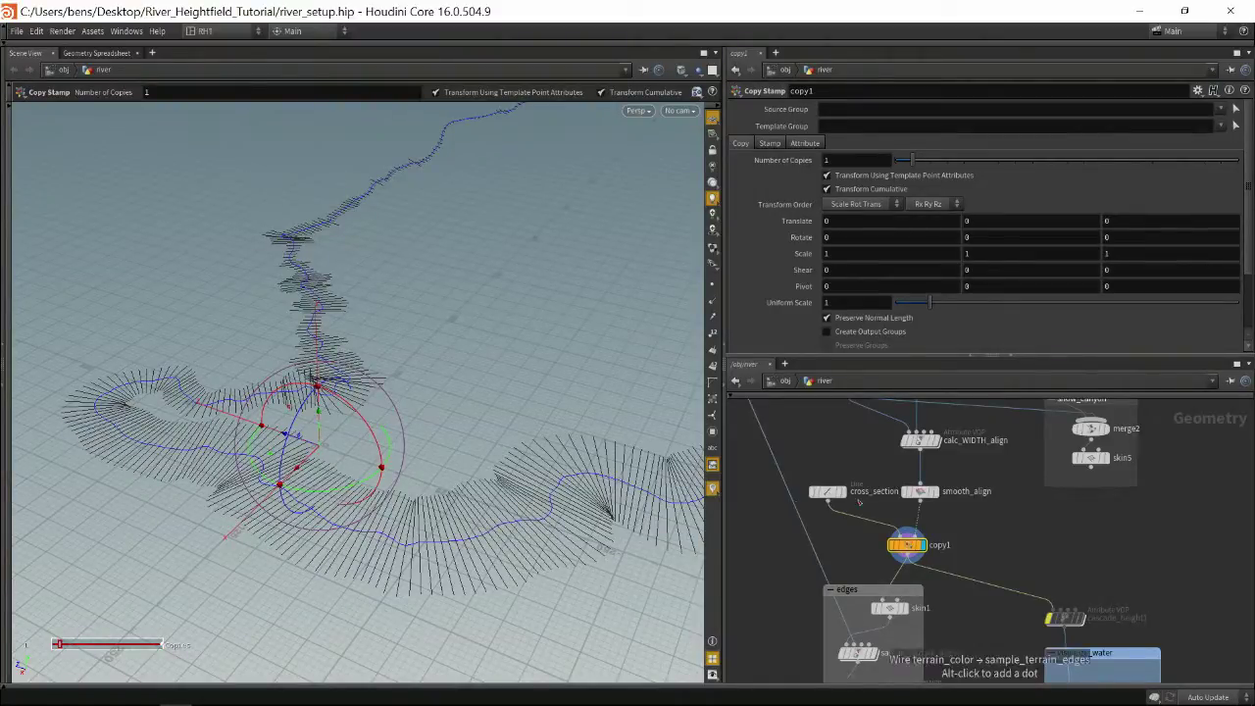
Check the node information of calc_WIDTH_align, then open its VOP network
{"action": "mouse_move", "coordinate": [920, 443]}
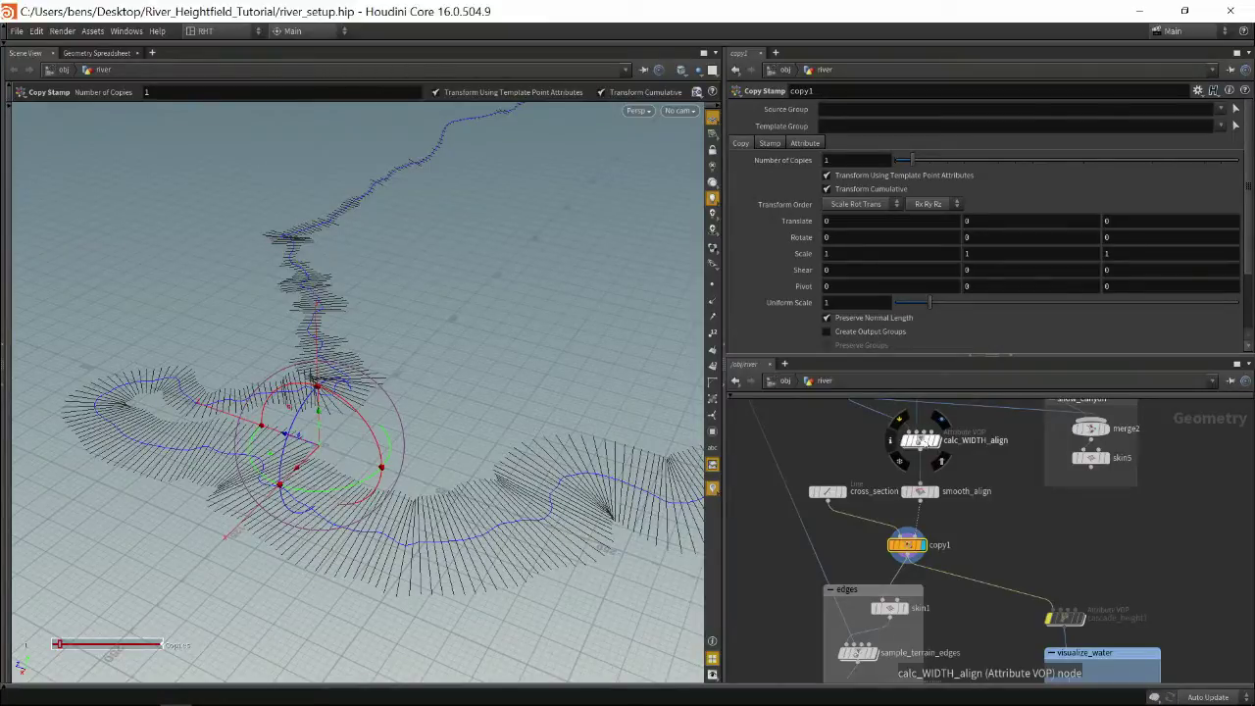
{"action": "middle_click_drag", "start_coordinate": [887, 443], "coordinate": [894, 470]}
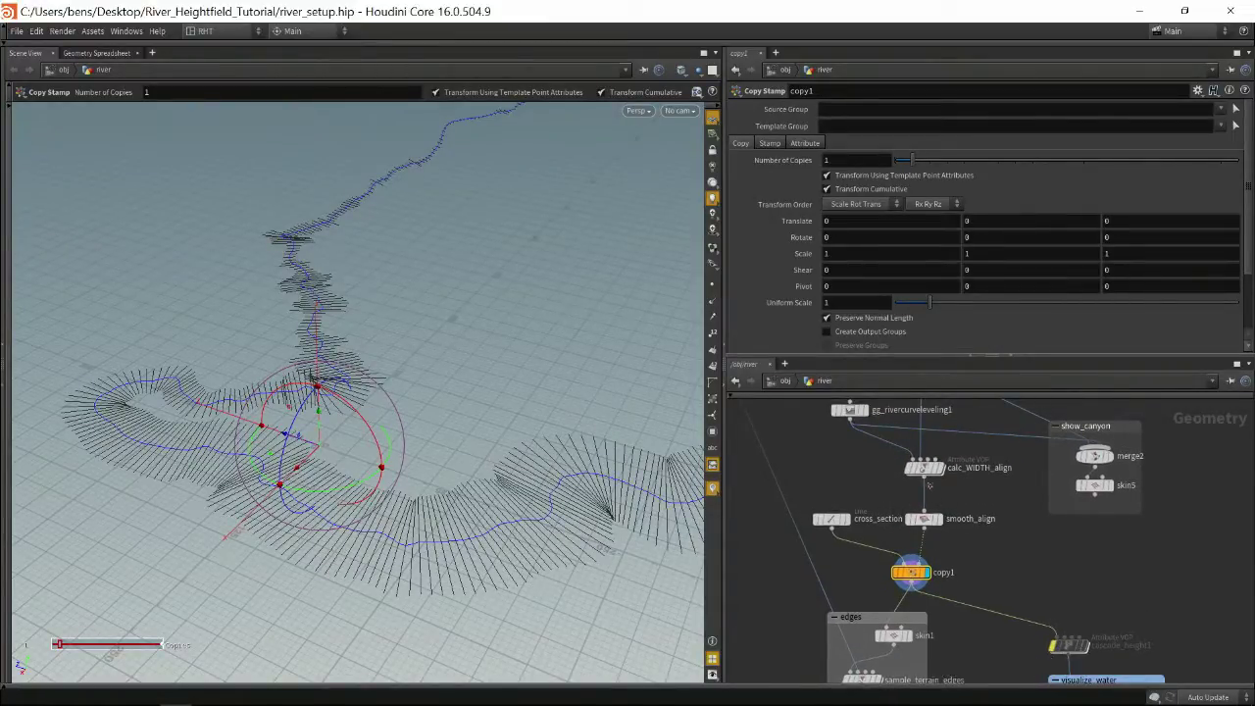
{"action": "middle_click", "coordinate": [928, 469]}
{"action": "key", "text": "Escape"}
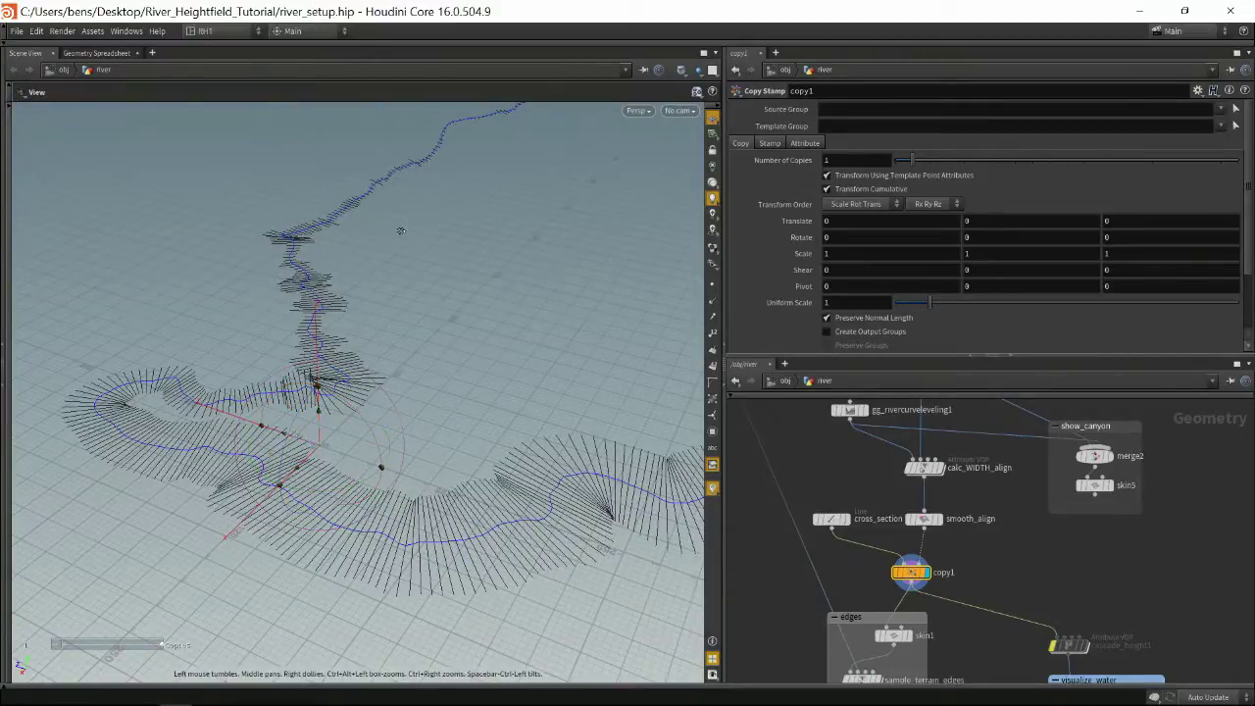
{"action": "left_click_drag", "start_coordinate": [401, 231], "coordinate": [398, 249], "text": "alt"}
{"action": "middle_click_drag", "start_coordinate": [865, 481], "coordinate": [866, 501]}
{"action": "double_click", "coordinate": [925, 488]}
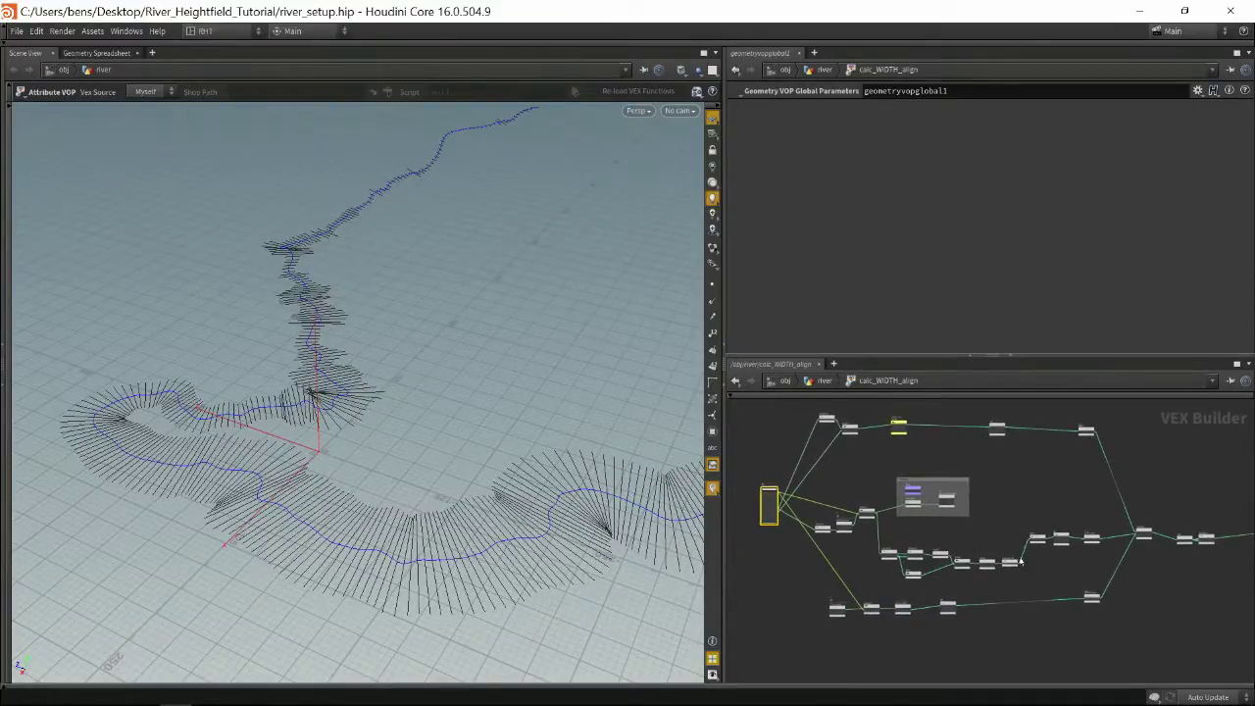
Examine the alignment group in the VOP network and the parameters of its up vector bind, bind2
{"action": "scroll", "coordinate": [942, 536], "scroll_direction": "up", "scroll_amount": 5}
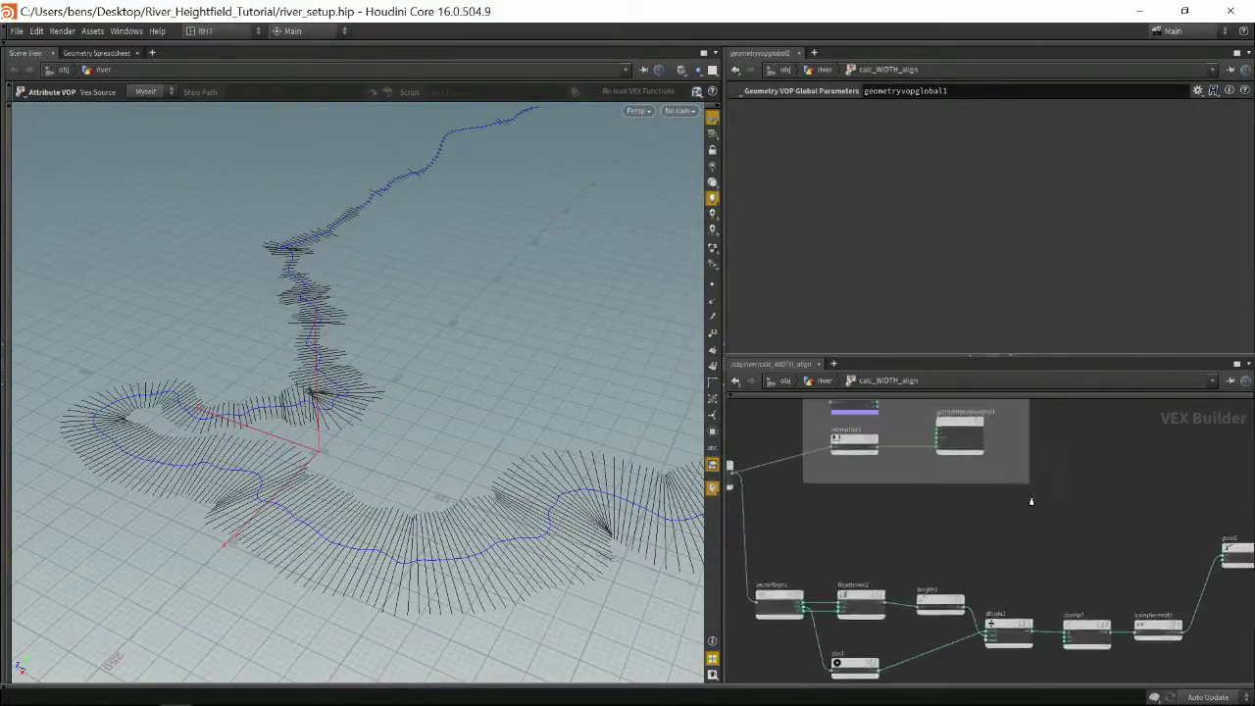
{"action": "middle_click_drag", "start_coordinate": [978, 563], "coordinate": [987, 619]}
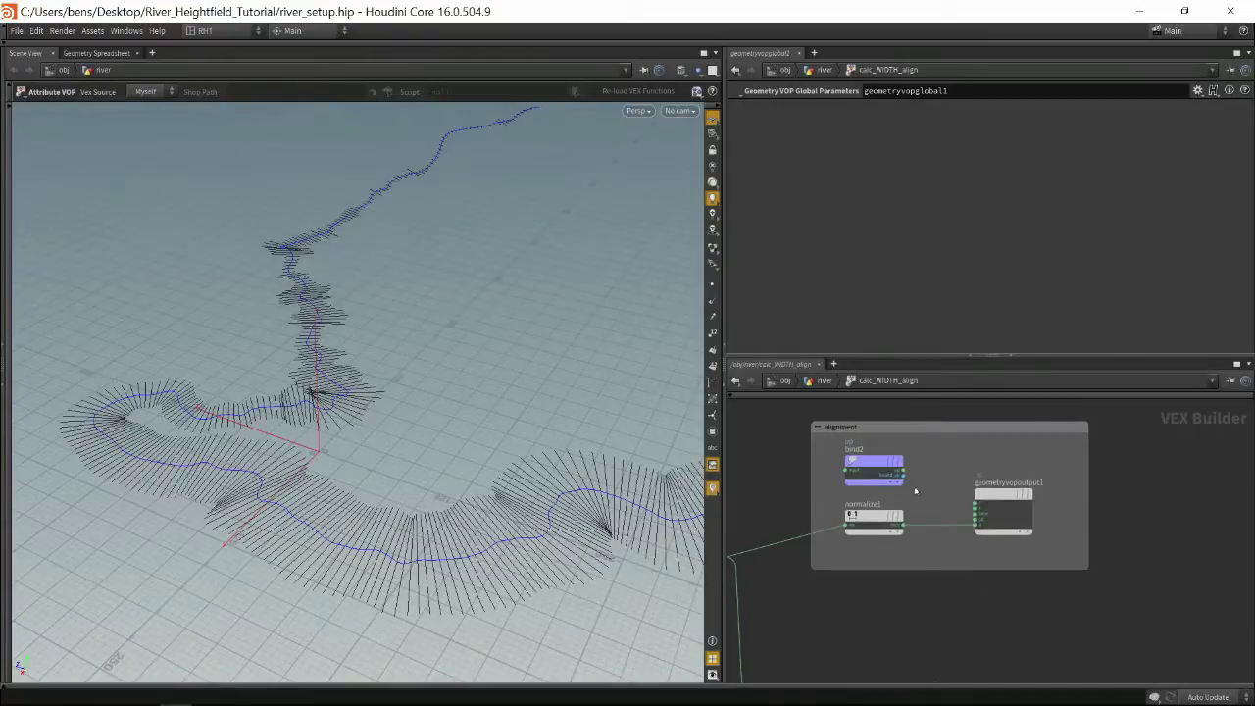
{"action": "left_click", "coordinate": [872, 459]}
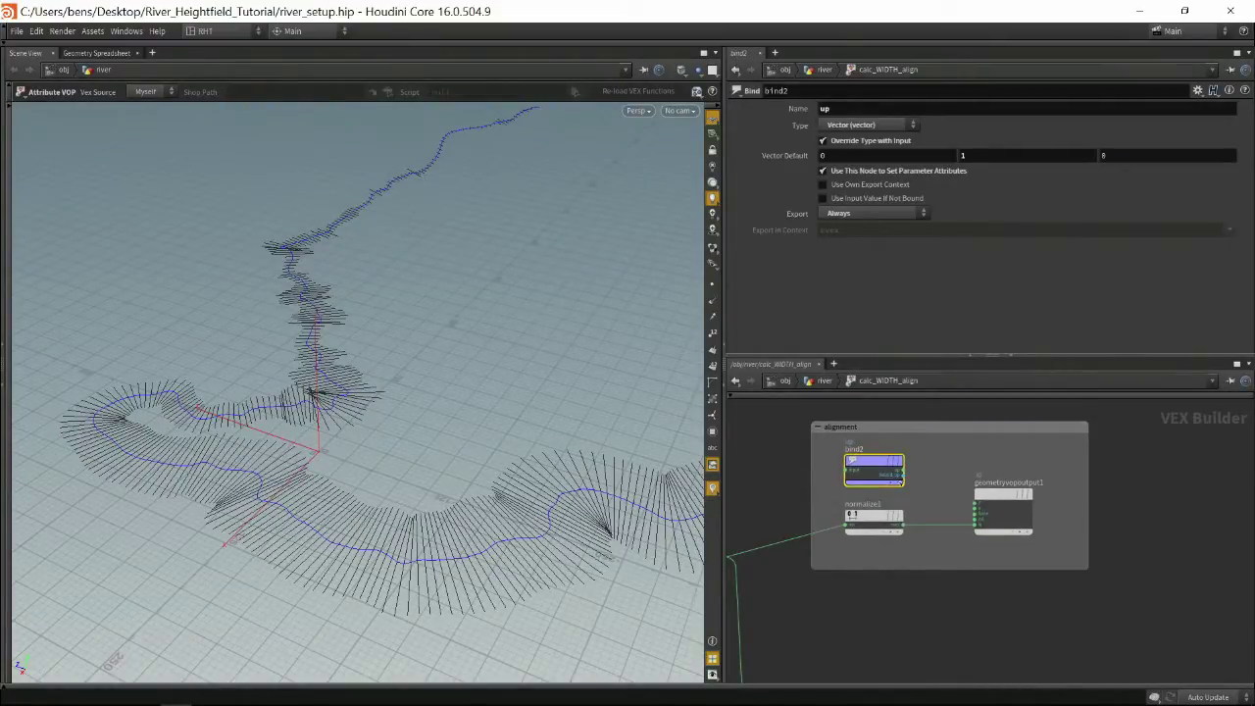
Examine the previous_point import and the subconst1 node feeding its point number, which supply the direction vector for alignment
{"action": "middle_click_drag", "start_coordinate": [886, 602], "coordinate": [1134, 615]}
{"action": "scroll", "coordinate": [1201, 613], "scroll_direction": "down", "scroll_amount": 3}
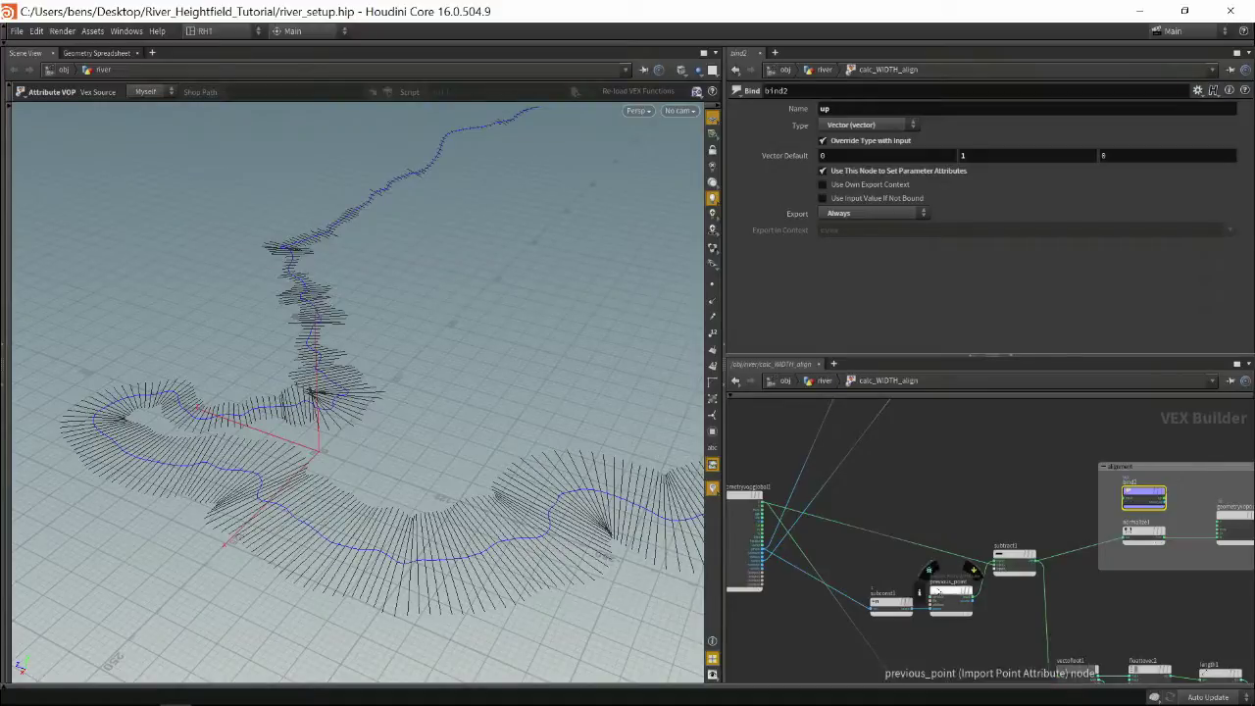
{"action": "left_click", "coordinate": [943, 595]}
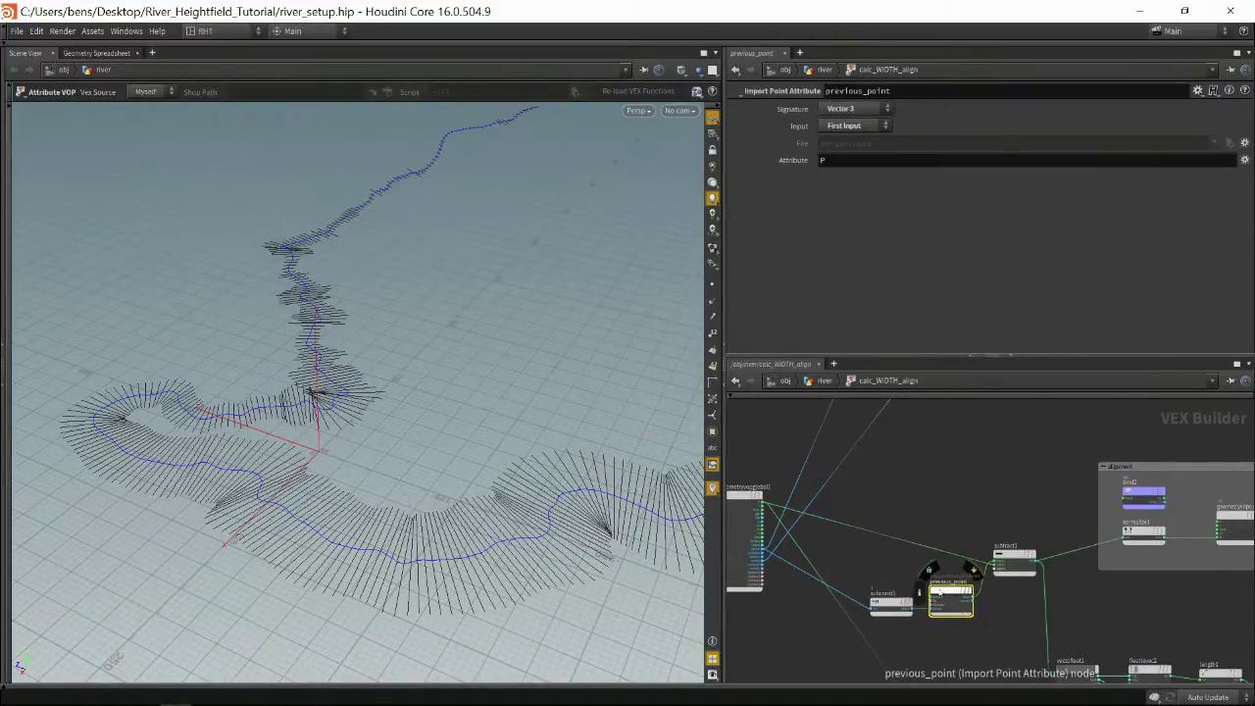
{"action": "scroll", "coordinate": [774, 566], "scroll_direction": "up", "scroll_amount": 4}
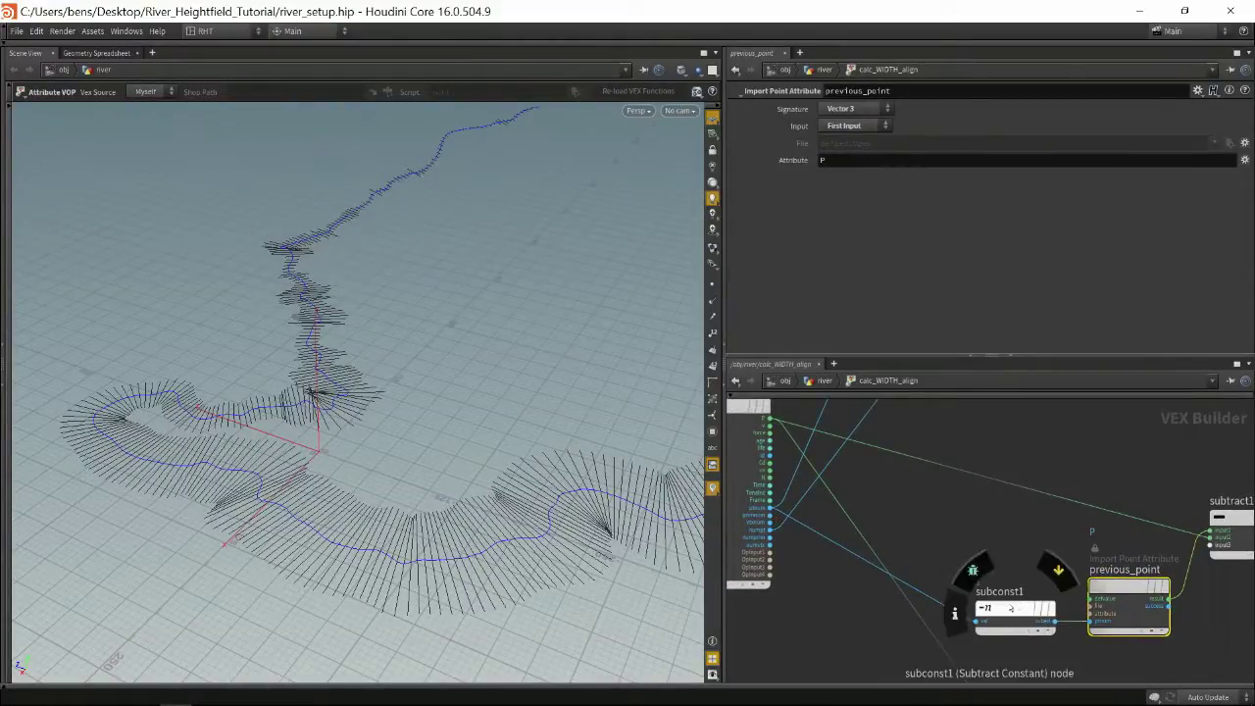
{"action": "left_click", "coordinate": [1008, 608]}
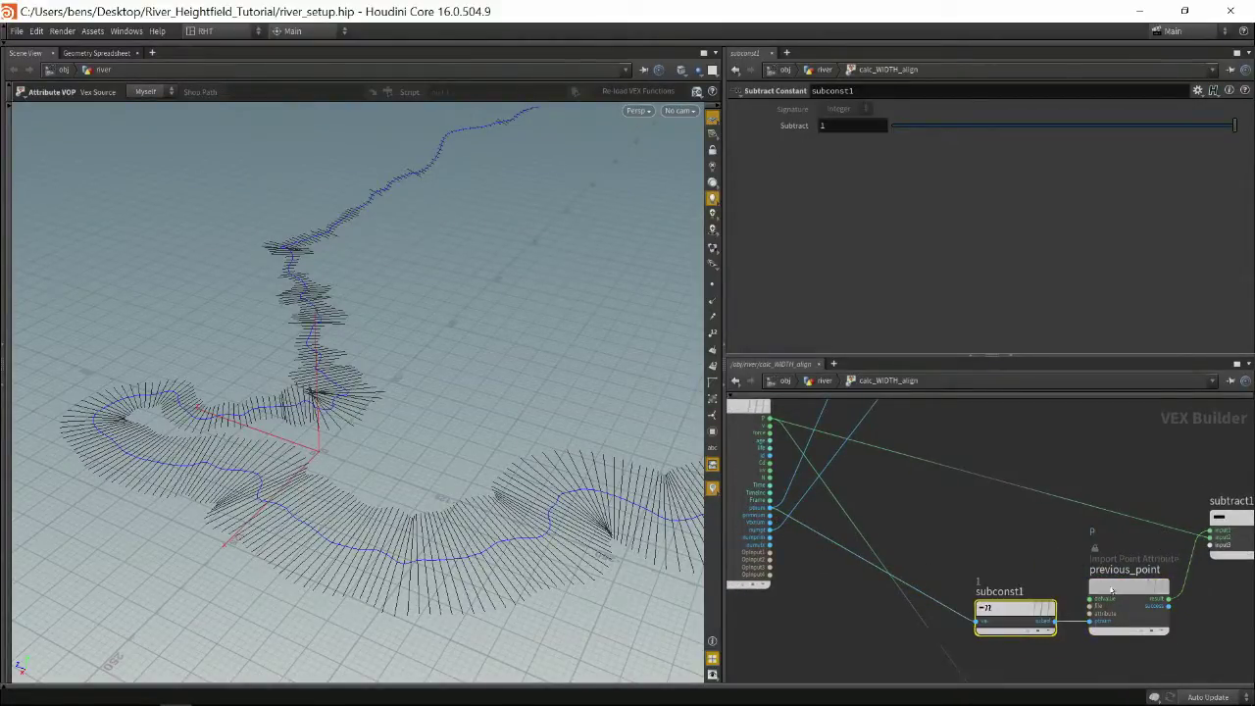
{"action": "left_click", "coordinate": [1113, 591]}
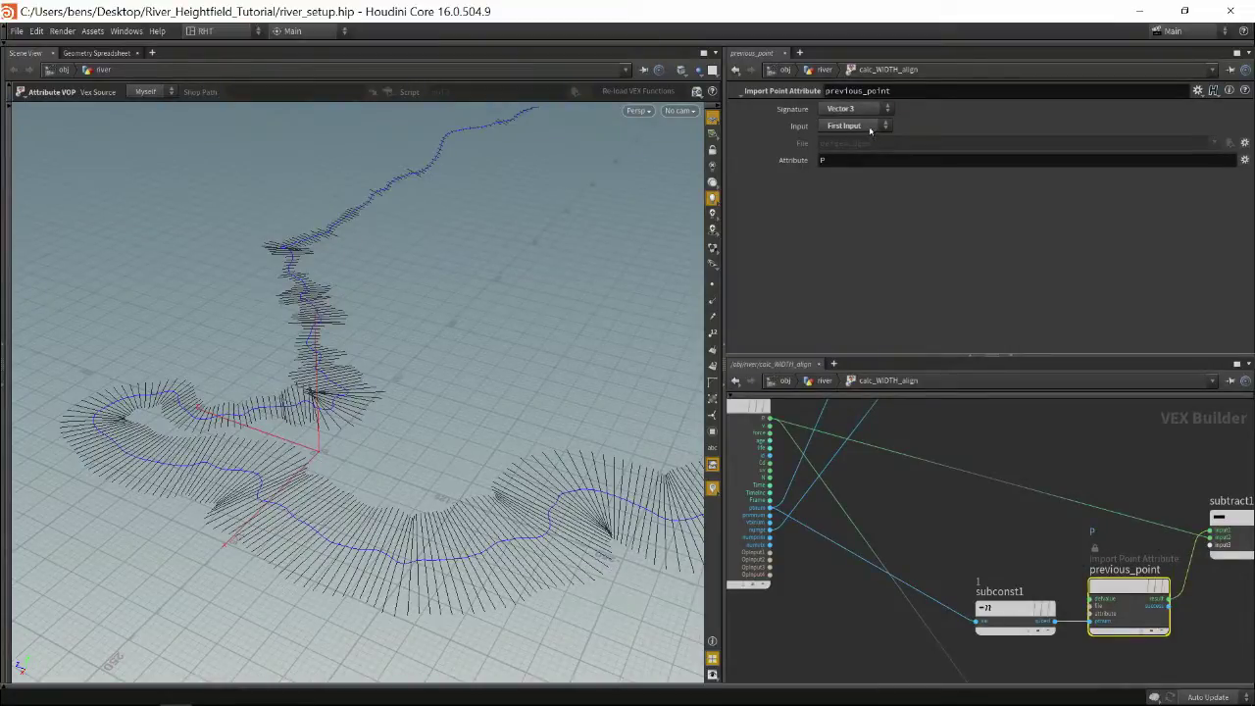
Return to the river network and compare the cross-sections with smooth_align bypassed and re-enabled
{"action": "middle_click_drag", "start_coordinate": [1075, 469], "coordinate": [940, 487]}
{"action": "scroll", "coordinate": [917, 488], "scroll_direction": "down", "scroll_amount": 5}
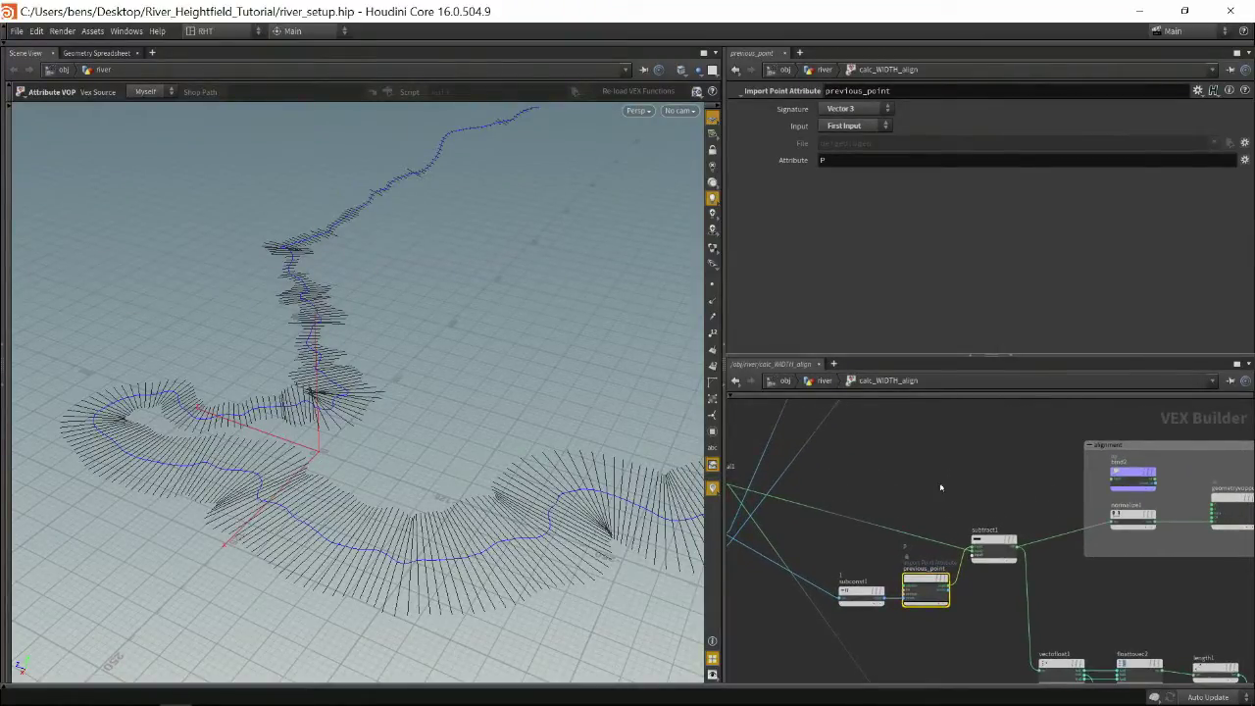
{"action": "key", "text": "u"}
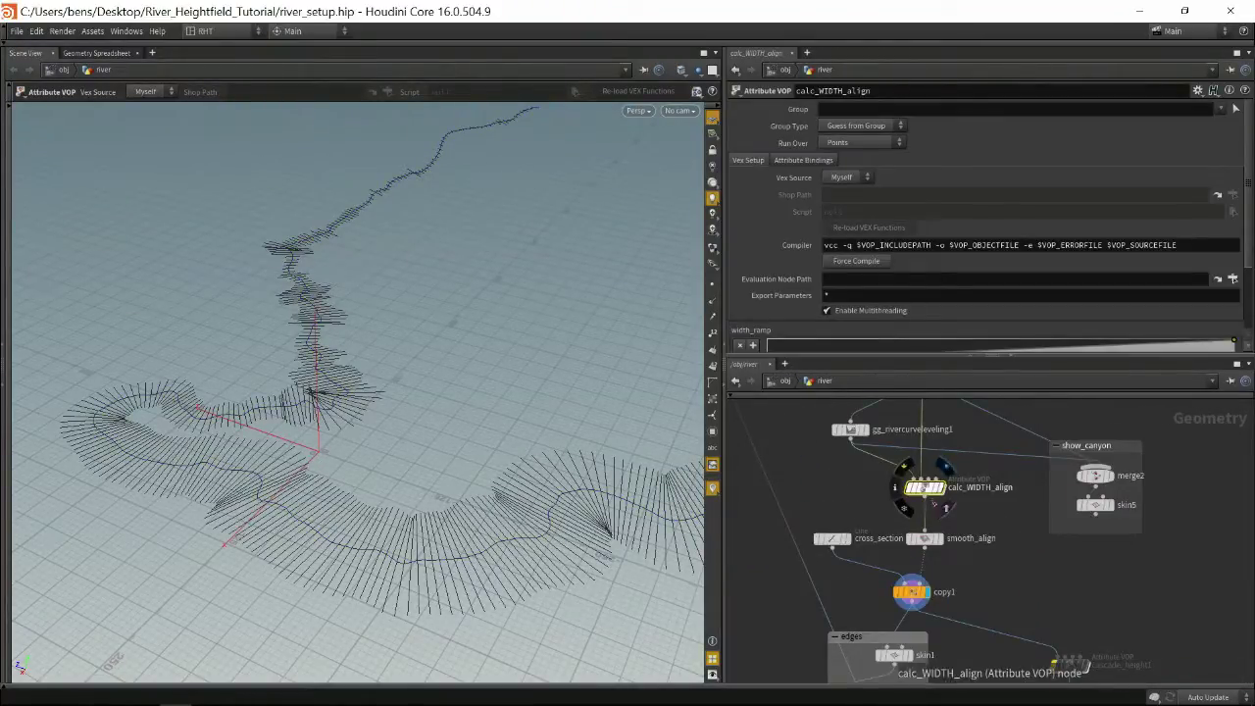
{"action": "left_click", "coordinate": [924, 540]}
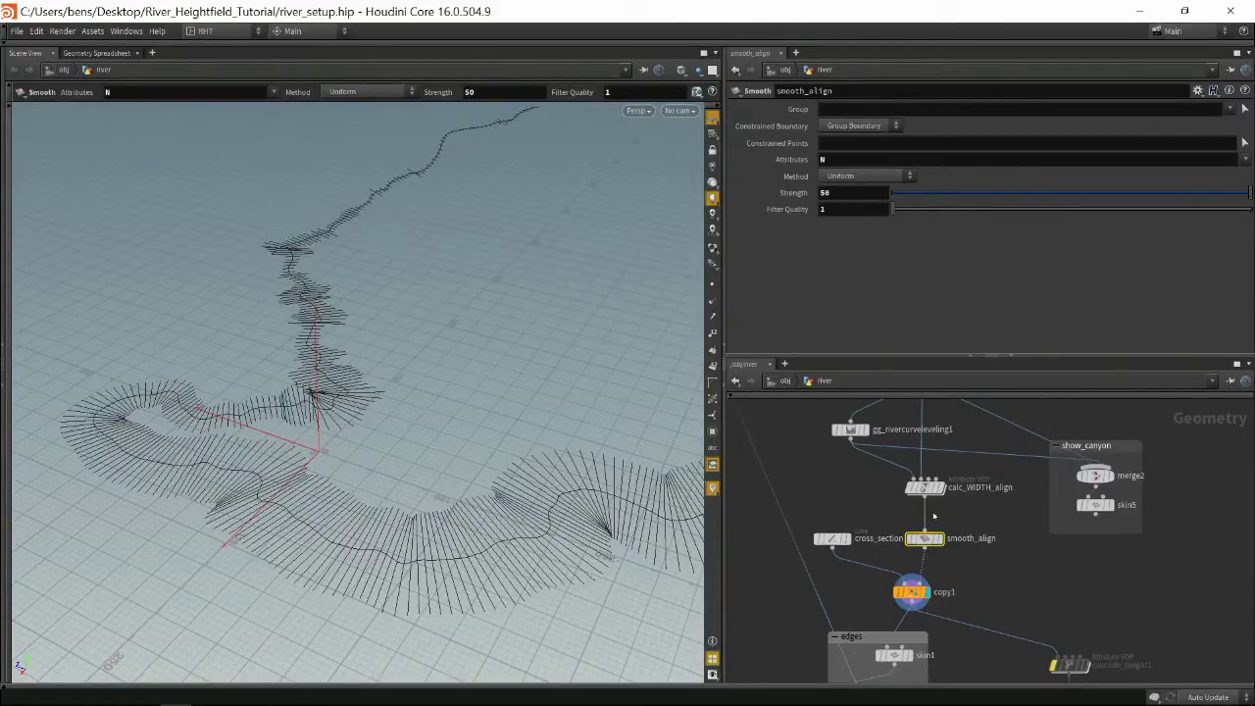
{"action": "left_click", "coordinate": [909, 538]}
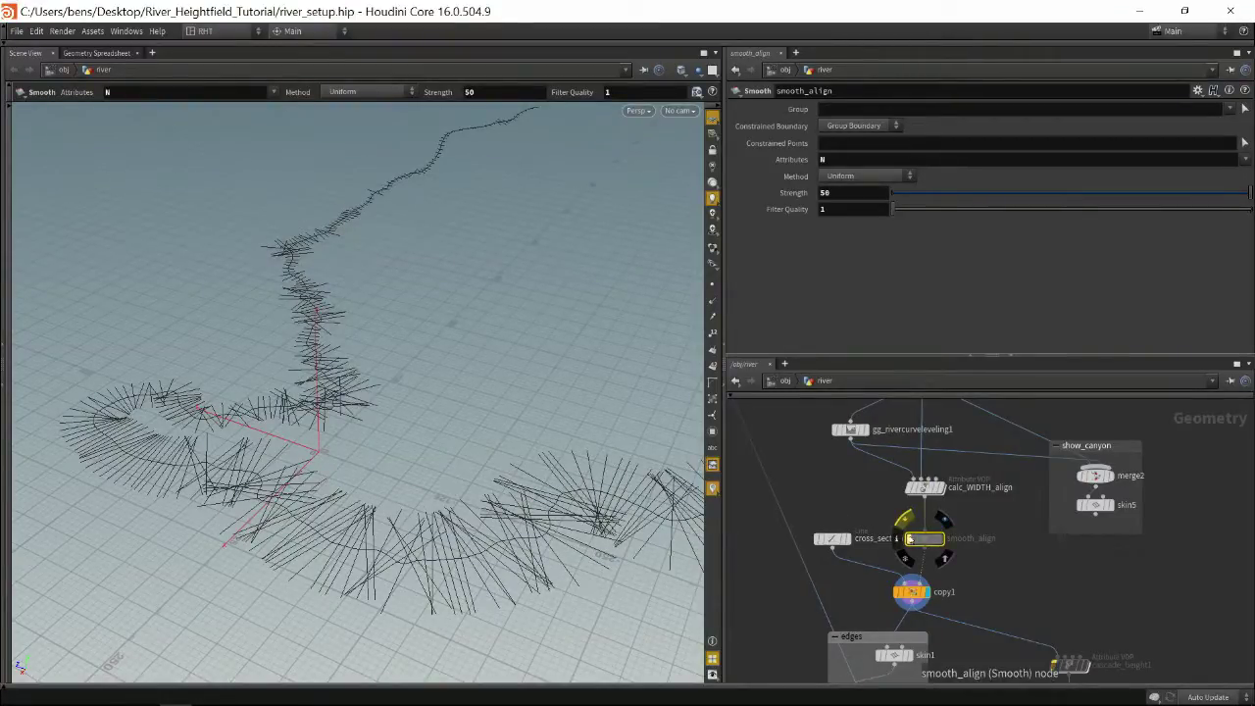
{"action": "left_click", "coordinate": [910, 538]}
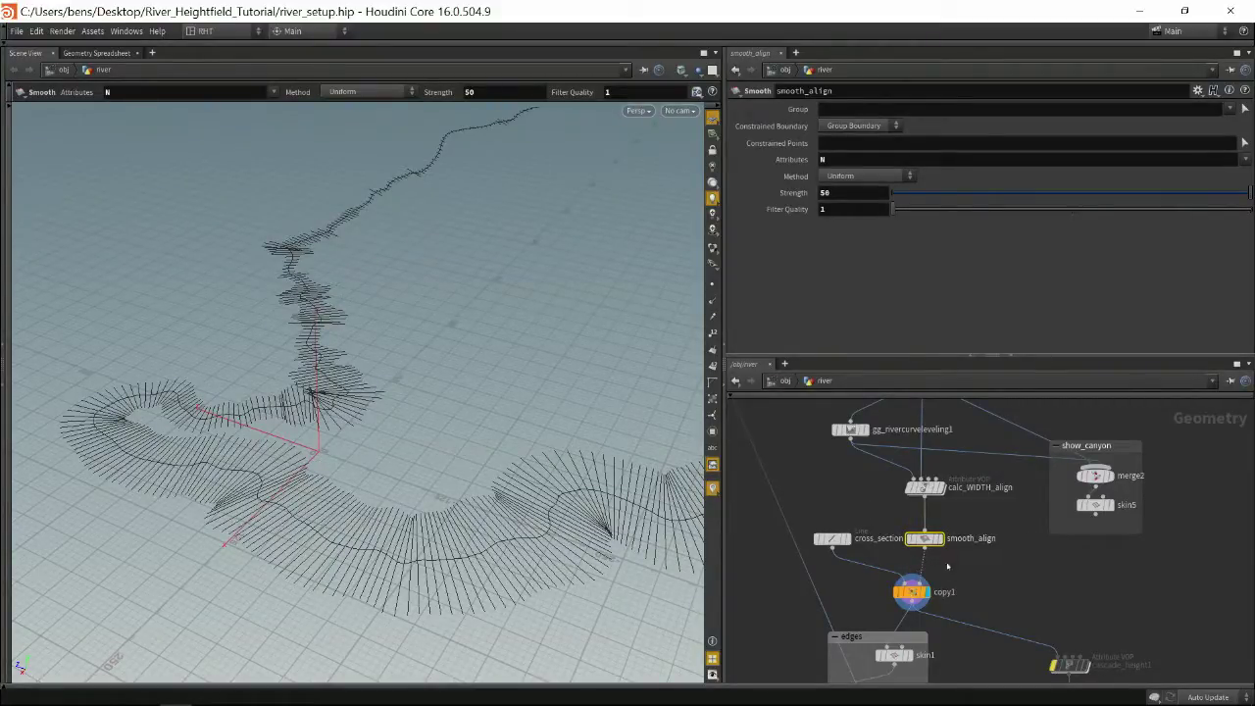
{"action": "middle_click_drag", "start_coordinate": [981, 584], "coordinate": [977, 593]}
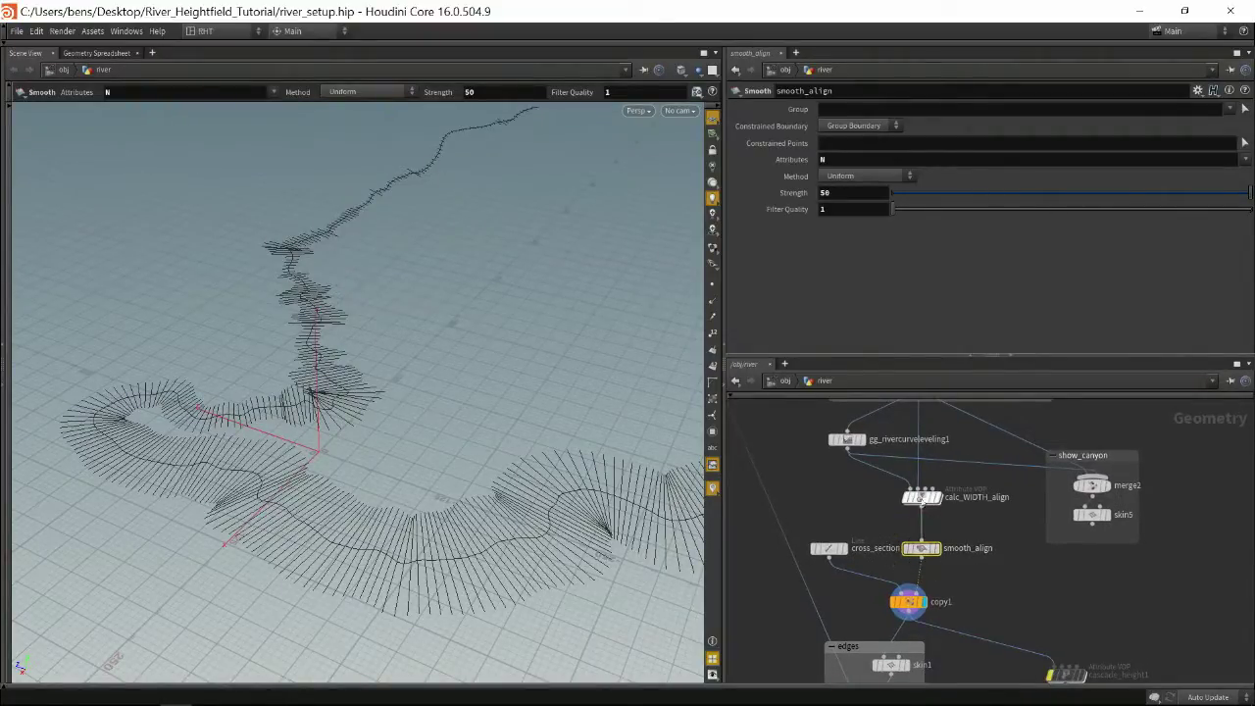
Open the calc_WIDTH_align VOP network and examine its width calculation branches and the width_ramp node
{"action": "double_click", "coordinate": [922, 498]}
{"action": "middle_click_drag", "start_coordinate": [987, 474], "coordinate": [847, 416]}
{"action": "middle_click_drag", "start_coordinate": [1111, 551], "coordinate": [888, 536]}
{"action": "scroll", "coordinate": [962, 541], "scroll_direction": "down", "scroll_amount": 4}
{"action": "middle_click_drag", "start_coordinate": [1123, 491], "coordinate": [908, 517]}
{"action": "right_click_drag", "start_coordinate": [933, 498], "coordinate": [909, 514]}
{"action": "scroll", "coordinate": [909, 514], "scroll_direction": "down", "scroll_amount": 2}
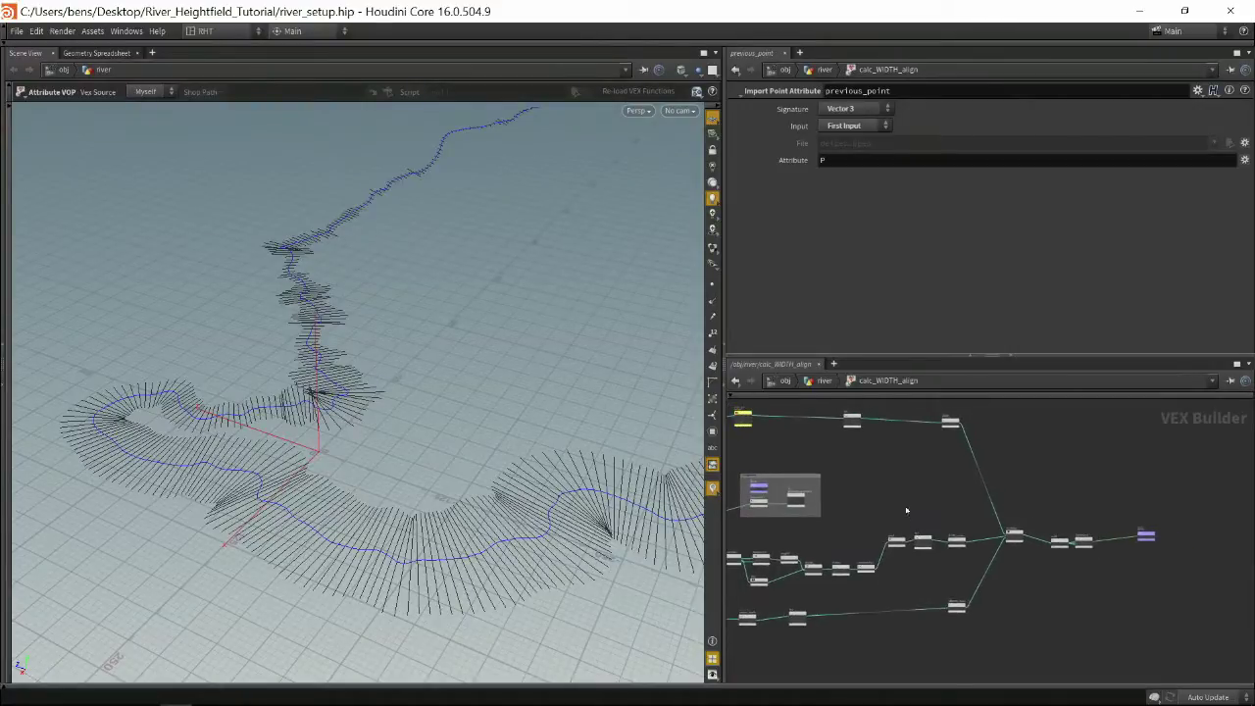
{"action": "middle_click_drag", "start_coordinate": [912, 500], "coordinate": [931, 514]}
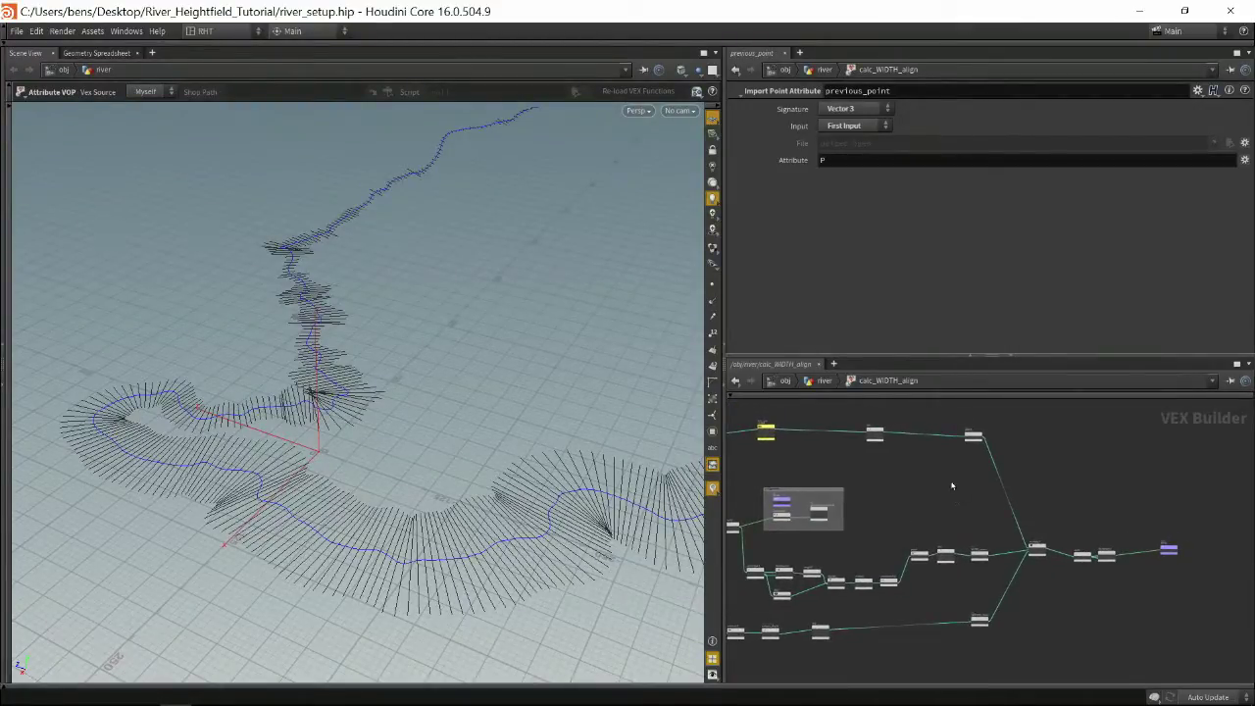
{"action": "scroll", "coordinate": [980, 481], "scroll_direction": "up", "scroll_amount": 3}
{"action": "middle_click_drag", "start_coordinate": [994, 479], "coordinate": [1117, 584]}
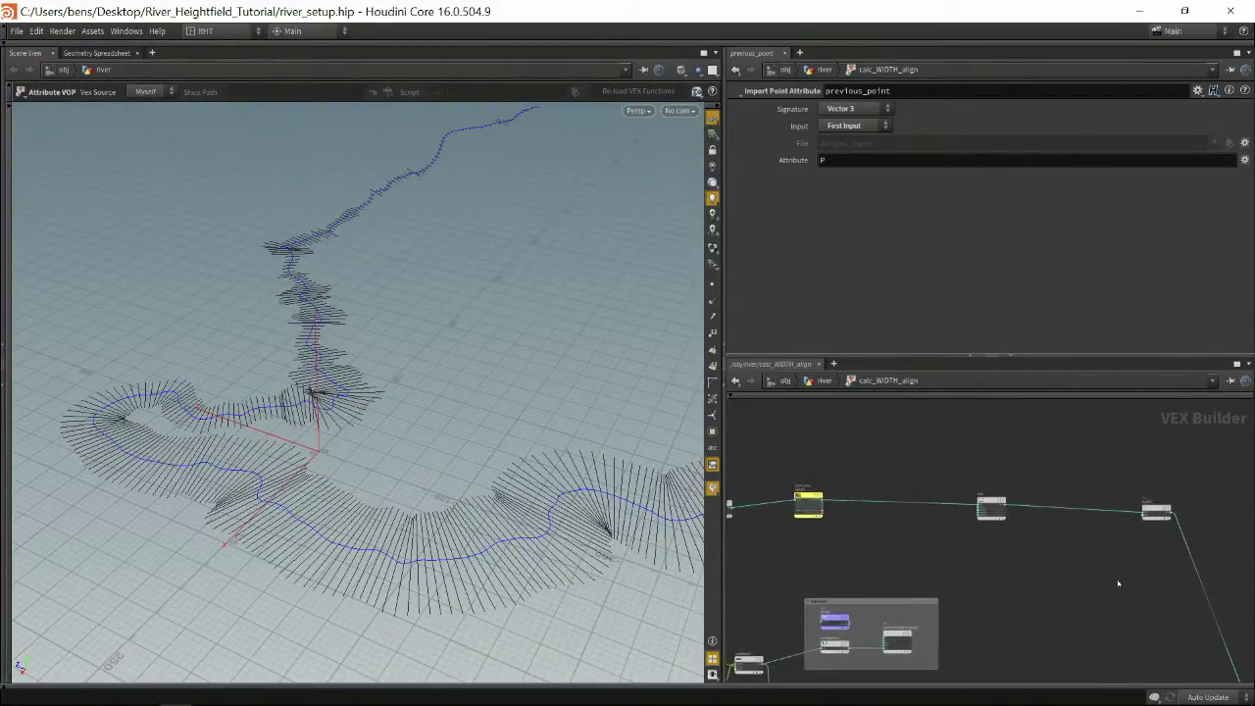
{"action": "scroll", "coordinate": [799, 540], "scroll_direction": "up", "scroll_amount": 5}
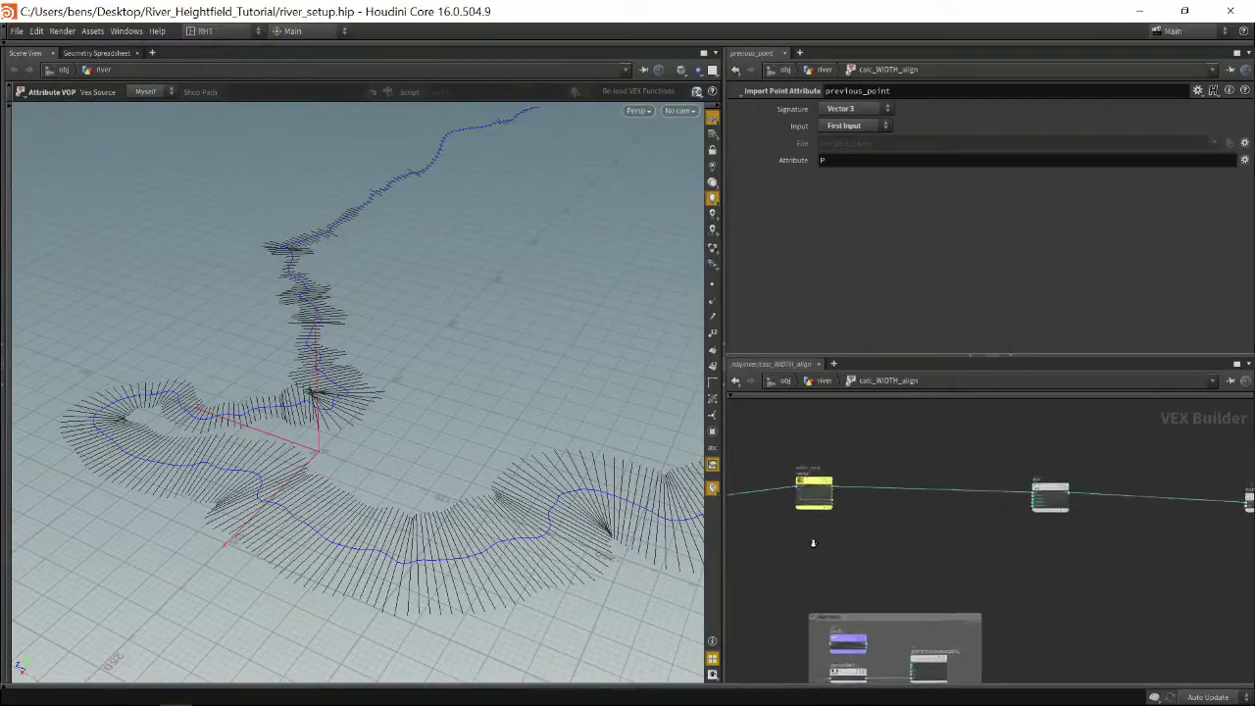
In calc_WIDTH_align, add alternating high and low points to width_ramp at positions 0.22409, 0.418768, 0.687675 and 0.805322
{"action": "key", "text": "u"}
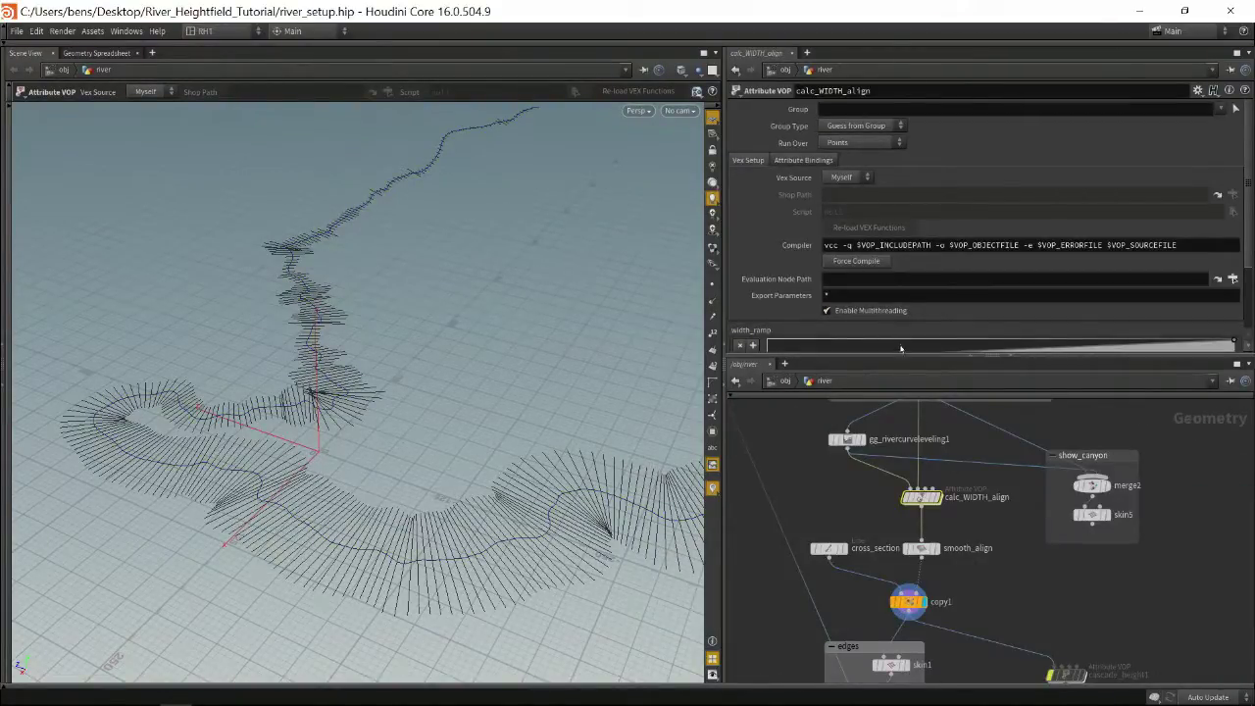
{"action": "left_click_drag", "start_coordinate": [902, 354], "coordinate": [878, 414]}
{"action": "left_click_drag", "start_coordinate": [869, 359], "coordinate": [872, 346]}
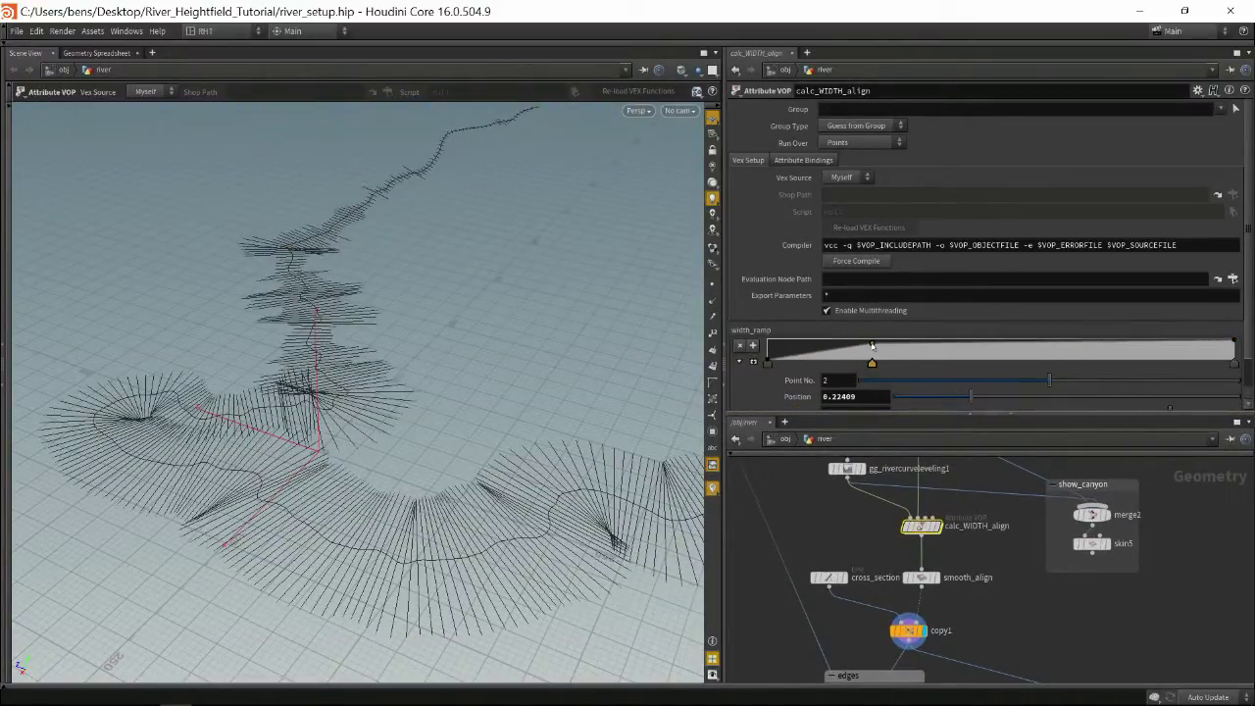
{"action": "left_click_drag", "start_coordinate": [958, 351], "coordinate": [962, 355]}
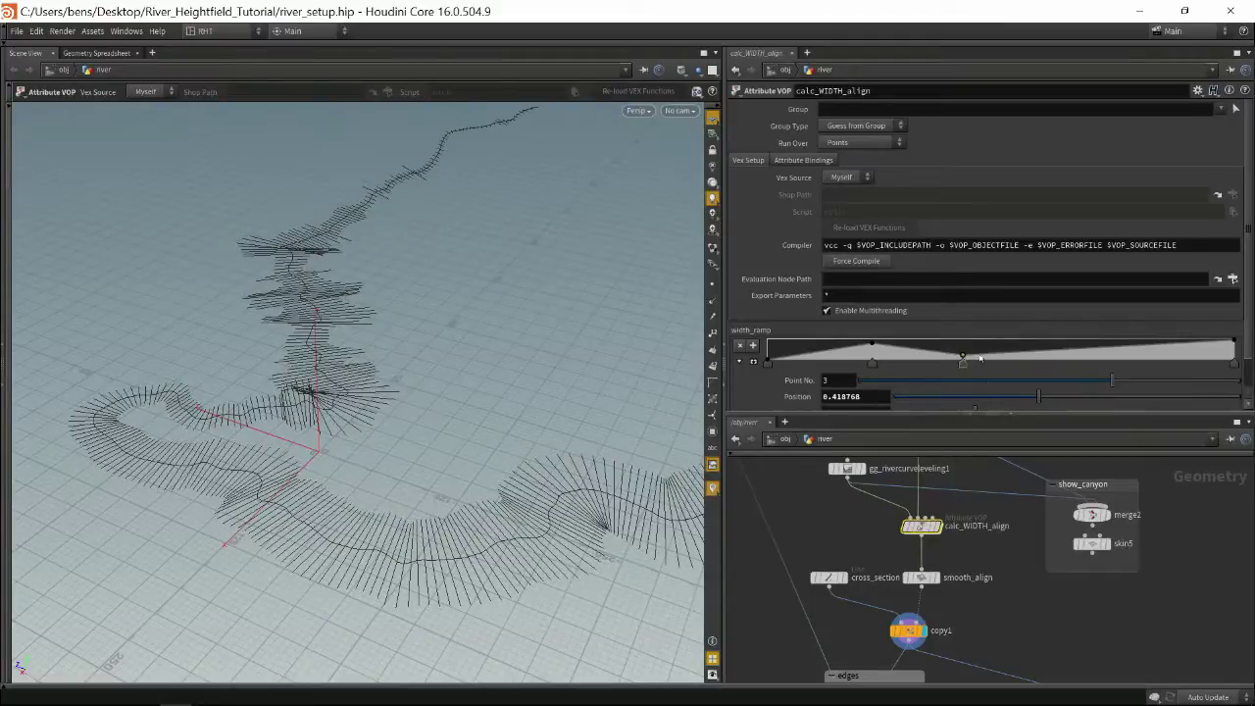
{"action": "left_click_drag", "start_coordinate": [1088, 359], "coordinate": [1090, 345]}
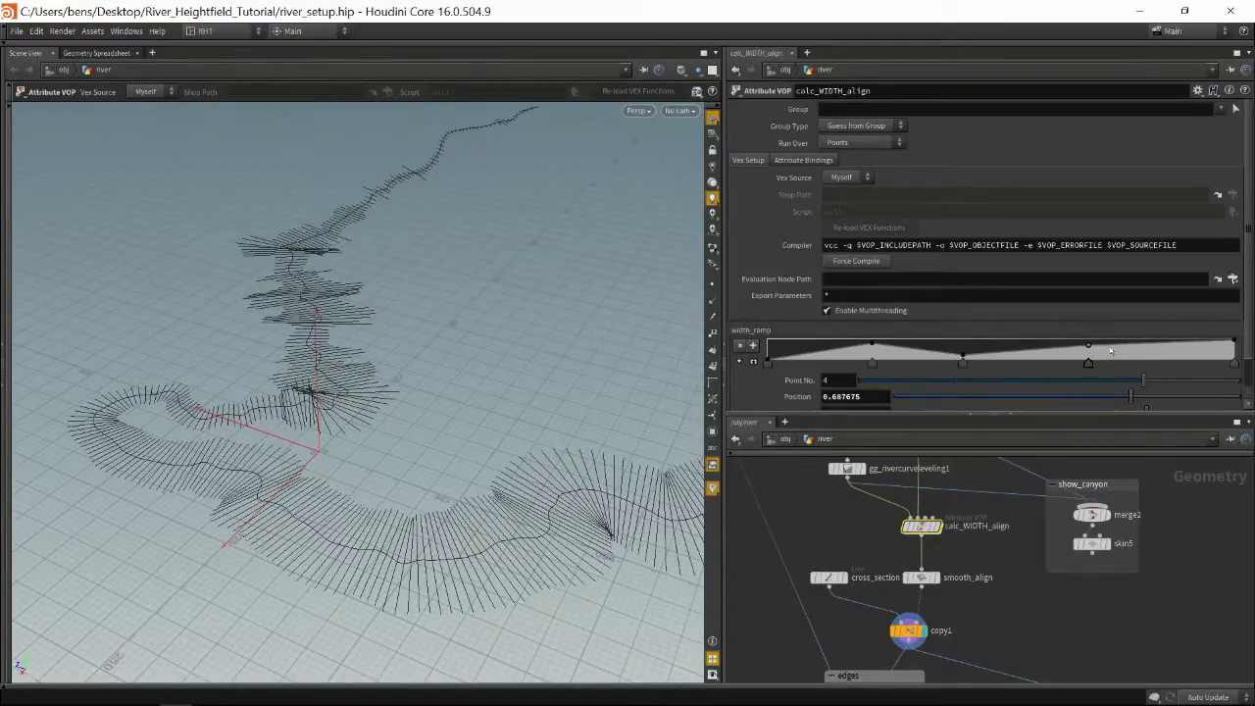
{"action": "left_click", "coordinate": [1142, 350]}
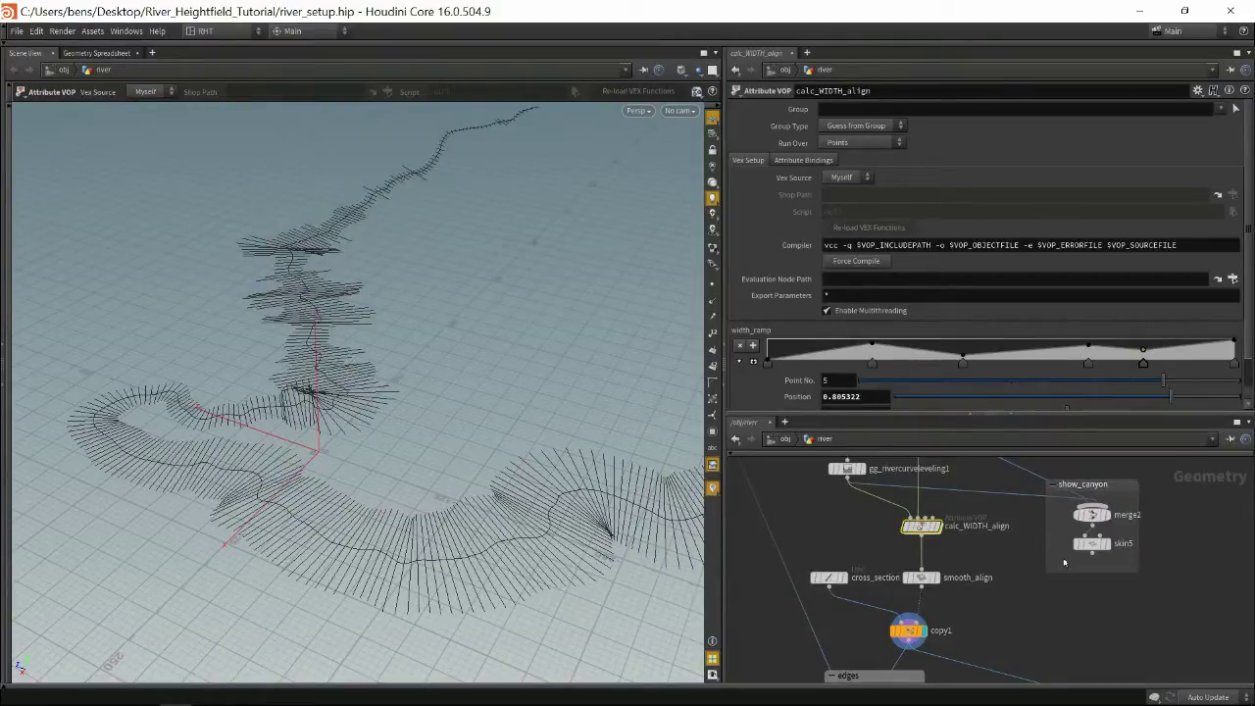
Reopen the calc_WIDTH_align VOP network and inspect the inputs of multiply1, which combines the width factors
{"action": "middle_click_drag", "start_coordinate": [1019, 618], "coordinate": [1030, 561]}
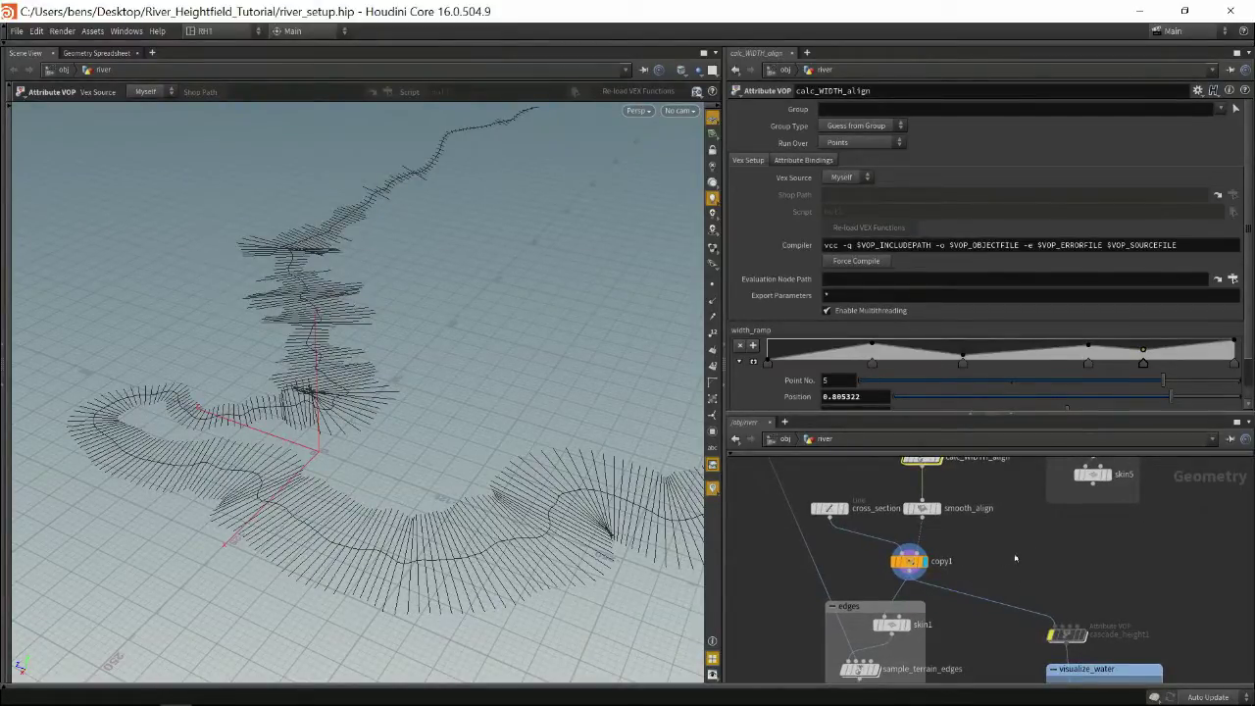
{"action": "middle_click_drag", "start_coordinate": [1016, 558], "coordinate": [1015, 604]}
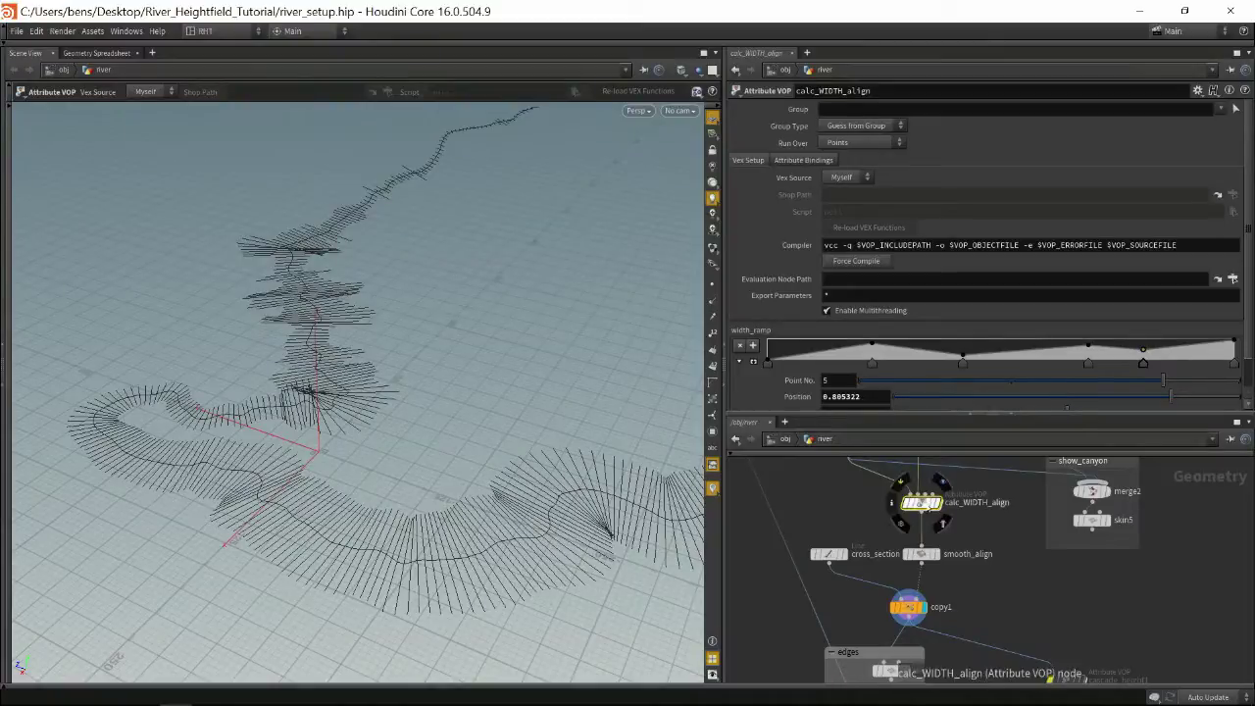
{"action": "double_click", "coordinate": [924, 504]}
{"action": "scroll", "coordinate": [1019, 572], "scroll_direction": "down", "scroll_amount": 4}
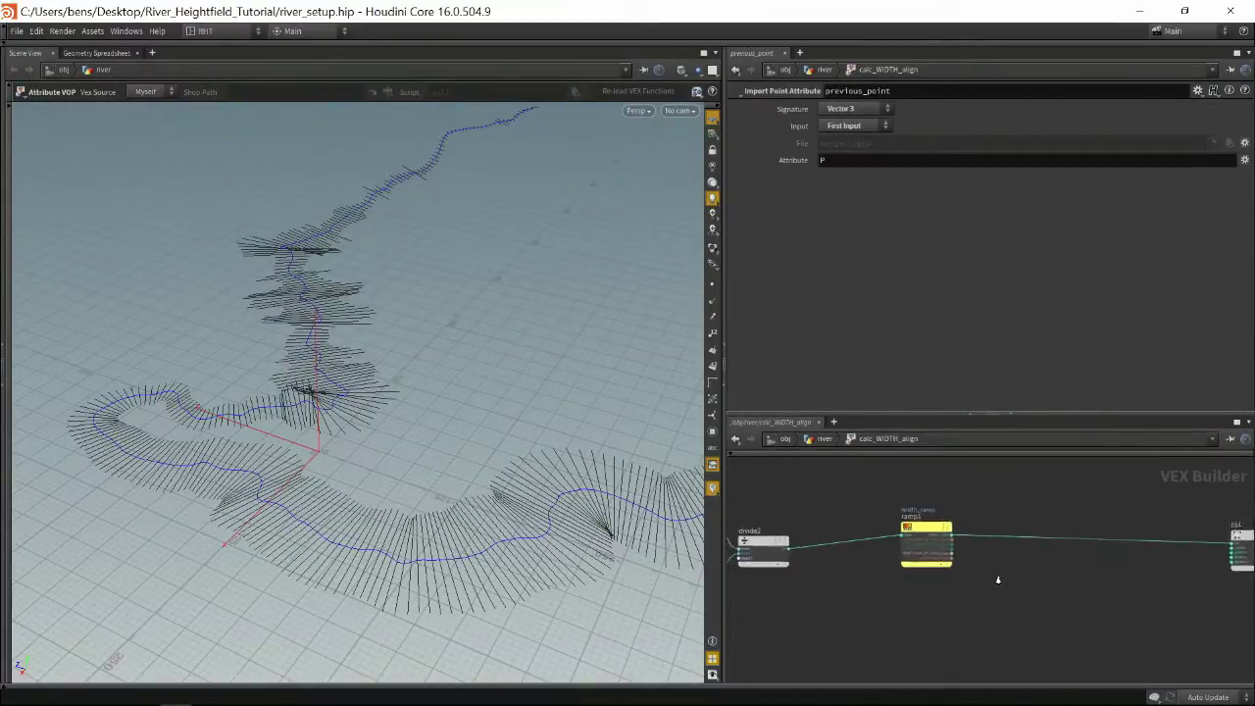
{"action": "middle_click_drag", "start_coordinate": [1039, 608], "coordinate": [874, 466]}
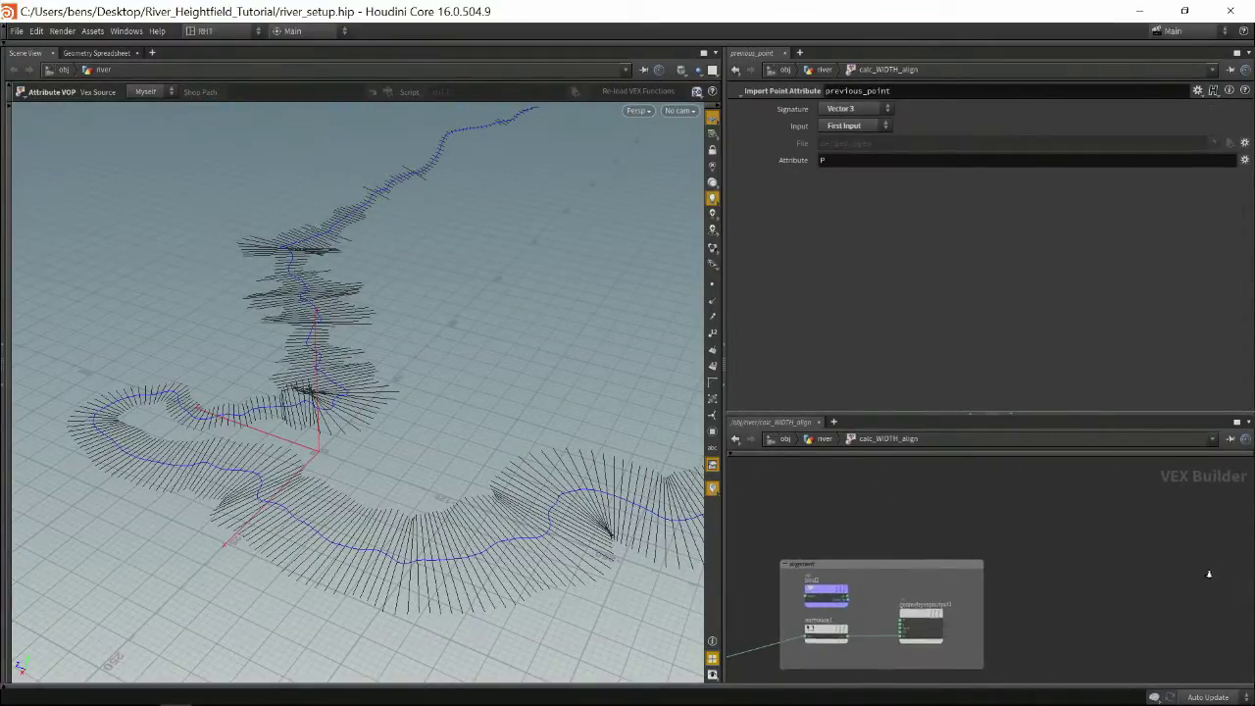
{"action": "scroll", "coordinate": [1207, 574], "scroll_direction": "down", "scroll_amount": 5}
{"action": "middle_click_drag", "start_coordinate": [1183, 591], "coordinate": [908, 562]}
{"action": "scroll", "coordinate": [986, 572], "scroll_direction": "up", "scroll_amount": 5}
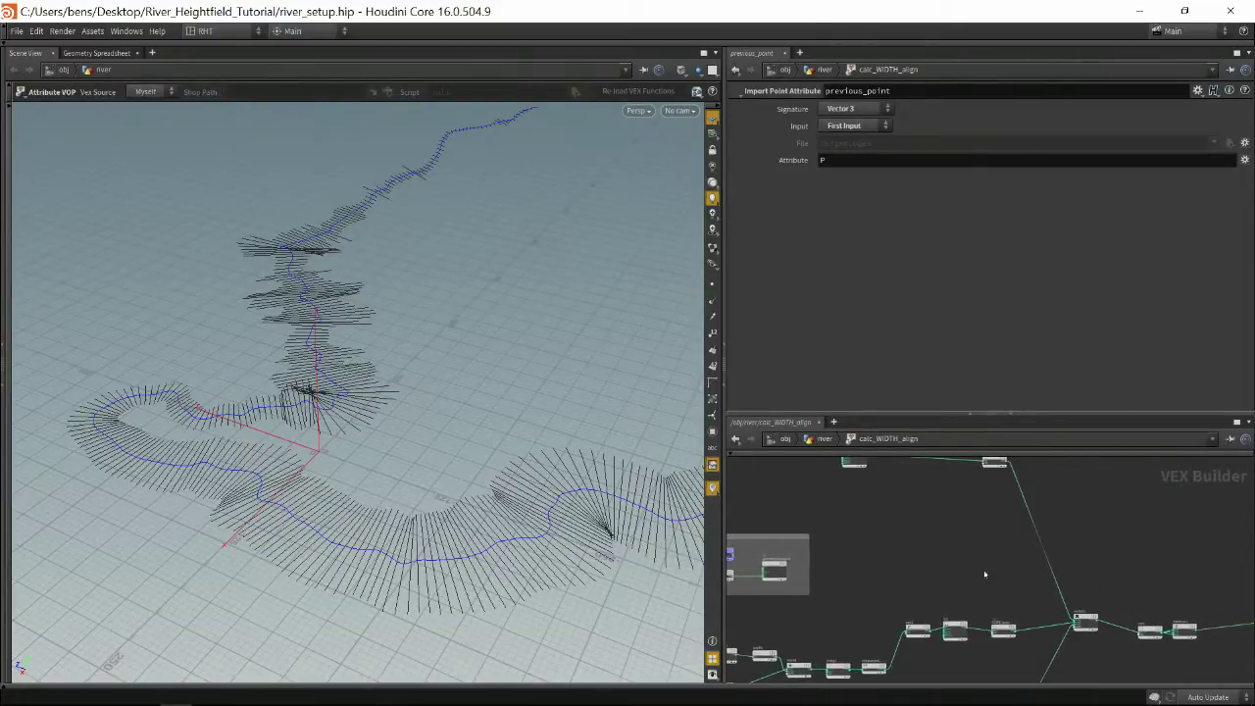
{"action": "middle_click_drag", "start_coordinate": [1137, 579], "coordinate": [1026, 549]}
{"action": "left_click", "coordinate": [1000, 613]}
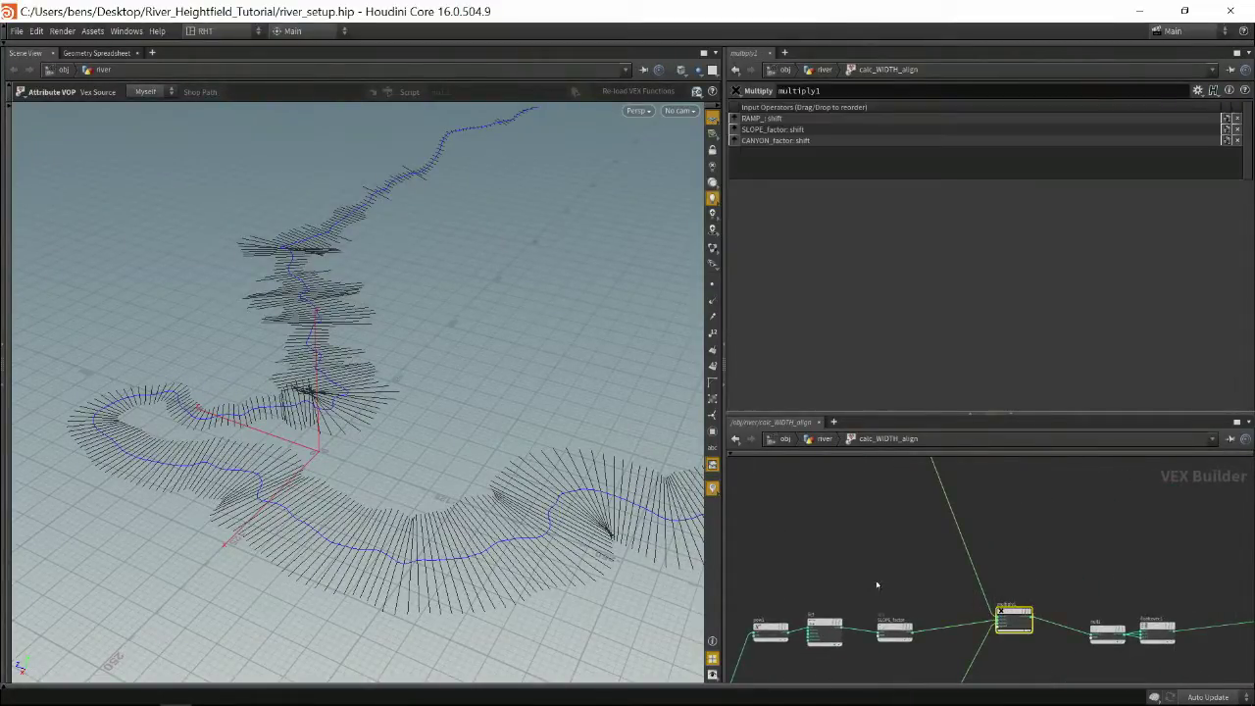
Locate the SLOPE_factor branch and examine the river cross-sections in the viewport from steep and low angles
{"action": "middle_click_drag", "start_coordinate": [868, 572], "coordinate": [1159, 486]}
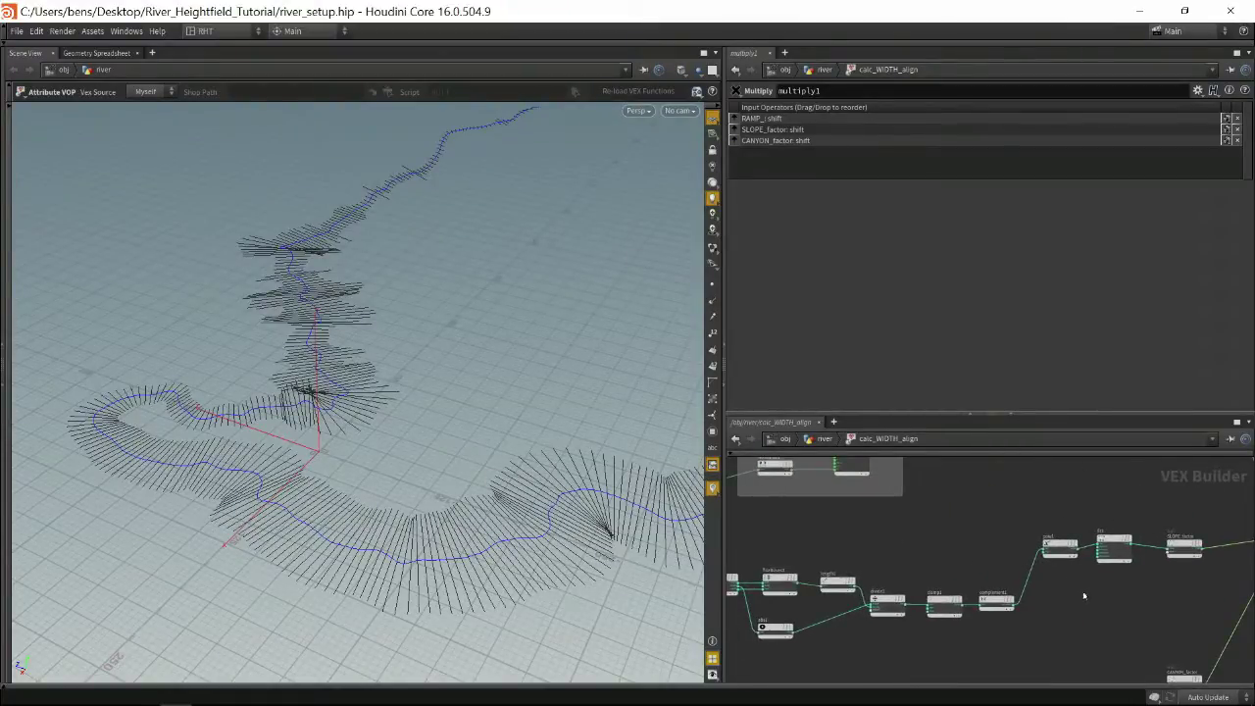
{"action": "scroll", "coordinate": [1102, 609], "scroll_direction": "down", "scroll_amount": 2}
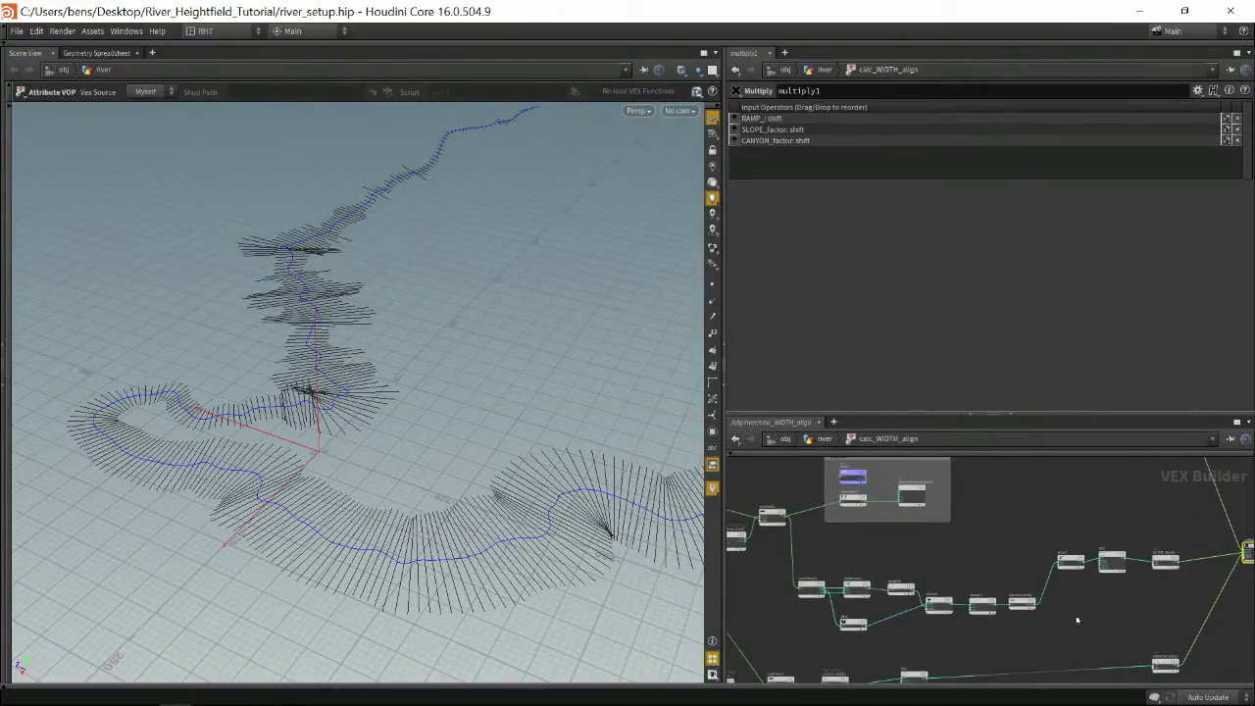
{"action": "middle_click_drag", "start_coordinate": [1077, 620], "coordinate": [1106, 602]}
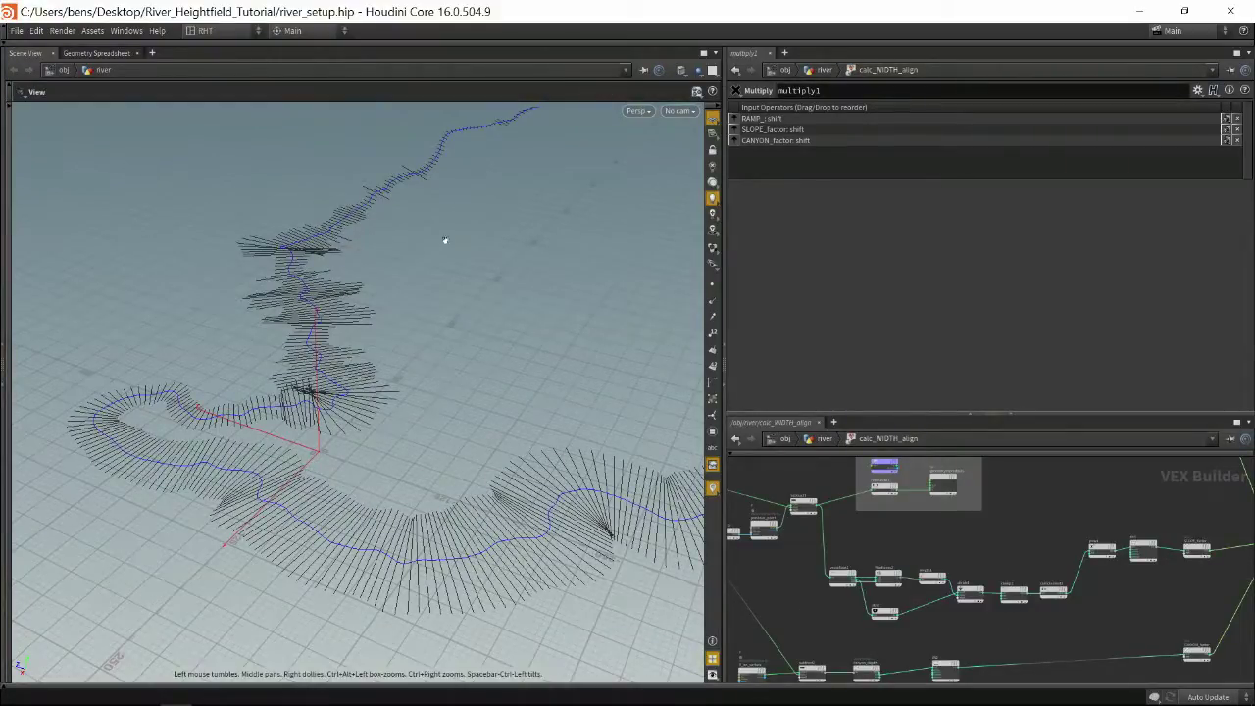
{"action": "middle_click_drag", "start_coordinate": [461, 284], "coordinate": [448, 373], "text": "alt"}
{"action": "left_click_drag", "start_coordinate": [441, 328], "coordinate": [368, 314], "text": "alt"}
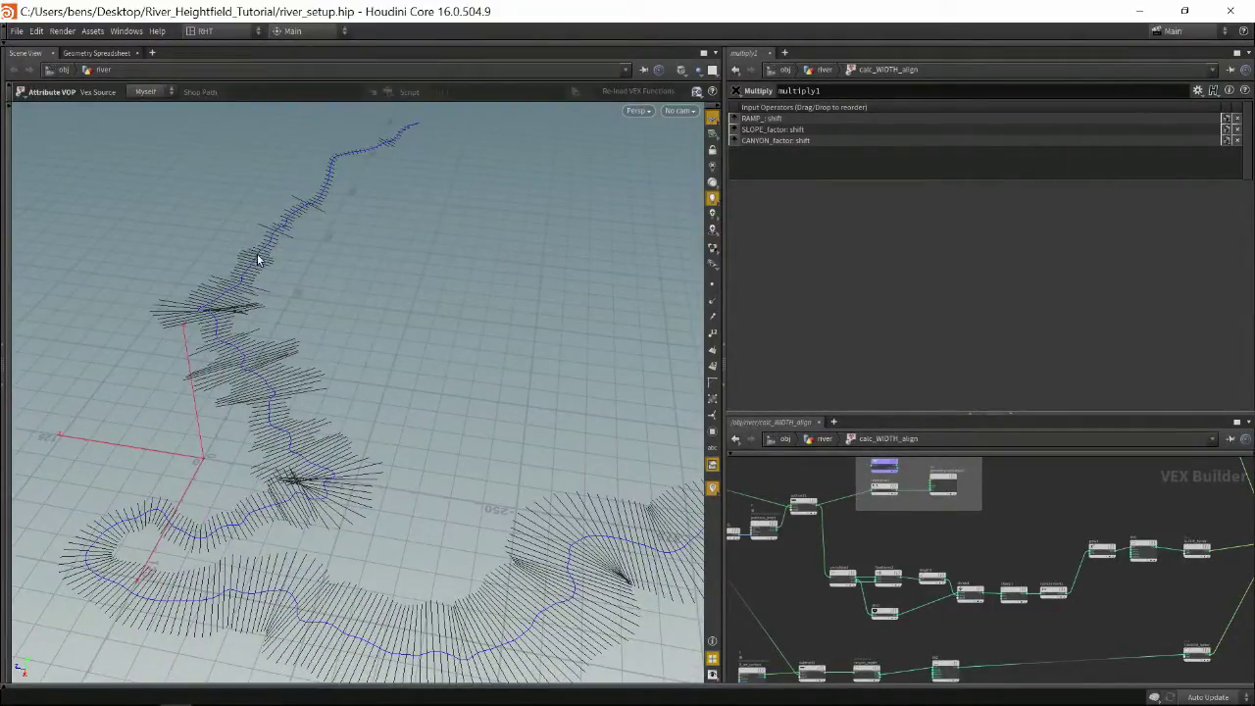
{"action": "key", "text": "Escape"}
{"action": "left_click_drag", "start_coordinate": [207, 340], "coordinate": [183, 422]}
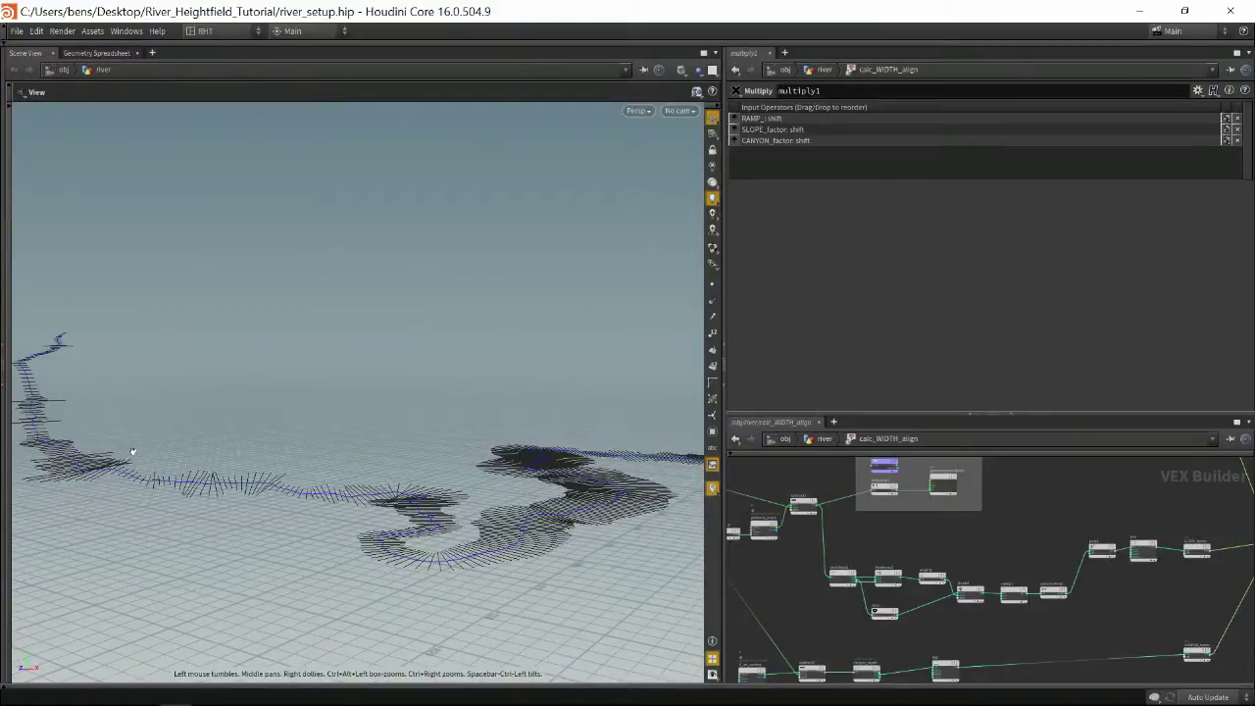
{"action": "key", "text": "Return"}
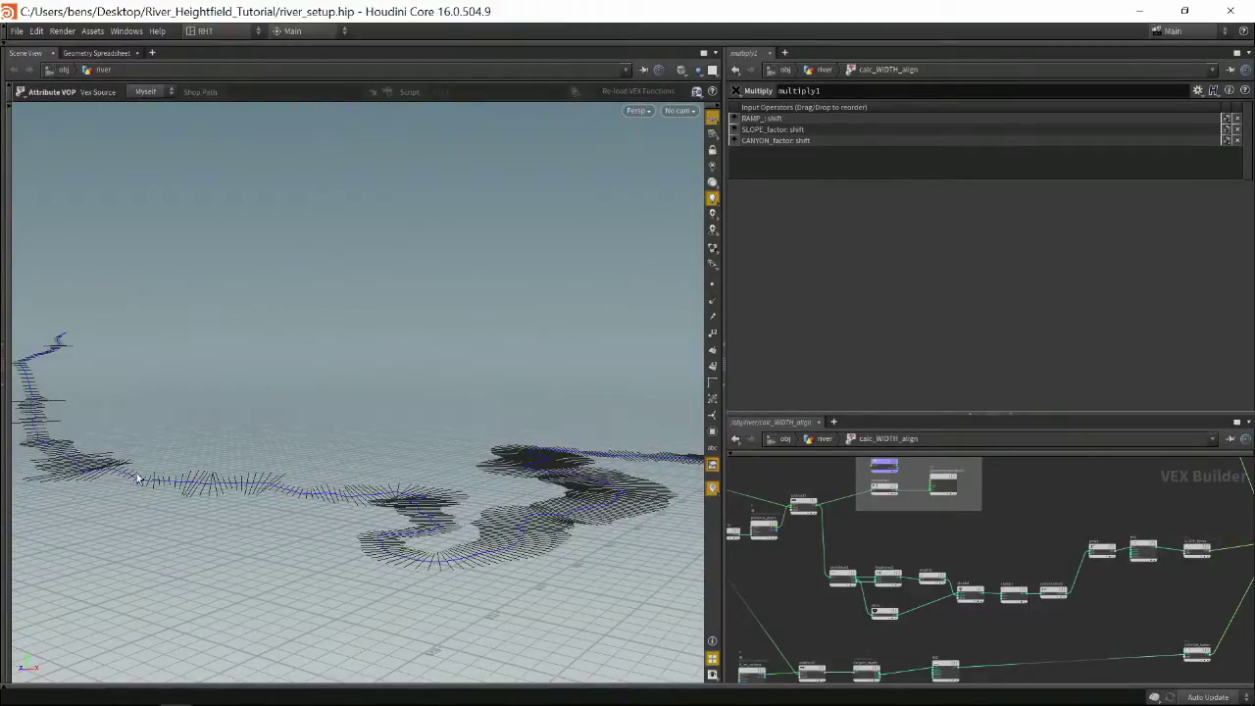
{"action": "left_click_drag", "start_coordinate": [236, 445], "coordinate": [466, 470], "text": "alt"}
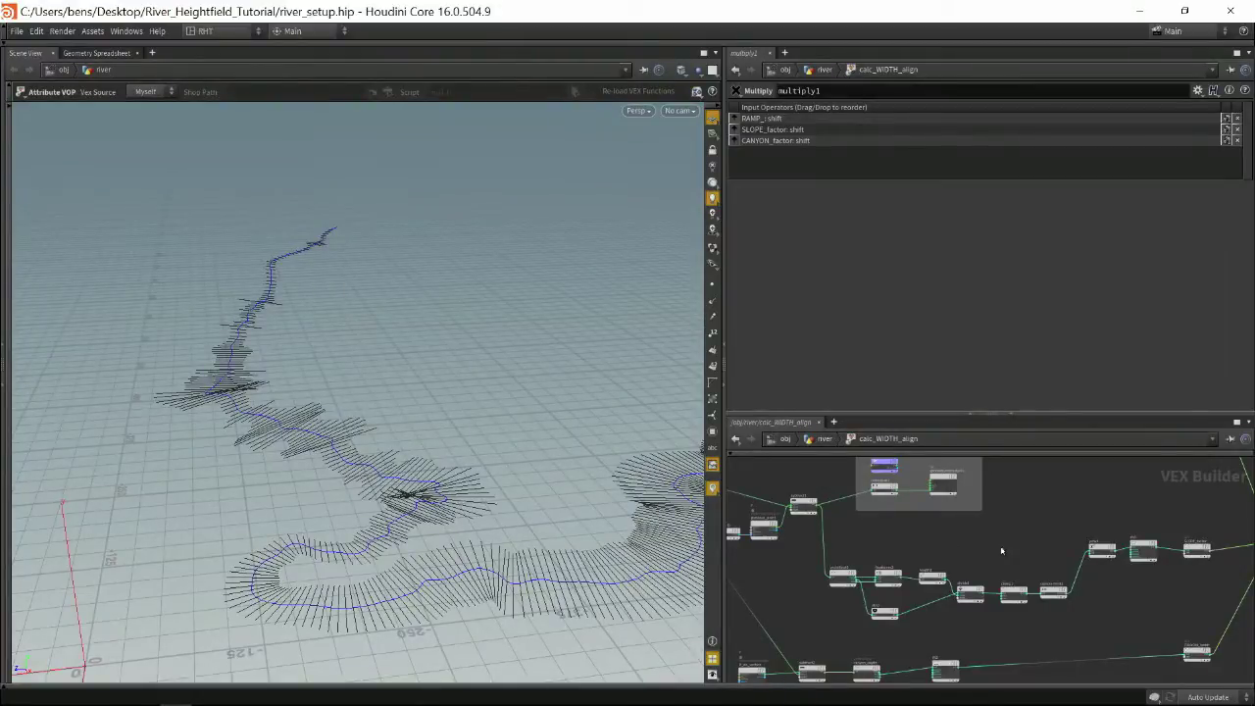
Inspect the nodes that compute the slope factor in calc_WIDTH_align: vectofloat1, abs1, divide1 and clamp1
{"action": "middle_click_drag", "start_coordinate": [1002, 550], "coordinate": [1086, 522]}
{"action": "scroll", "coordinate": [877, 536], "scroll_direction": "up", "scroll_amount": 3}
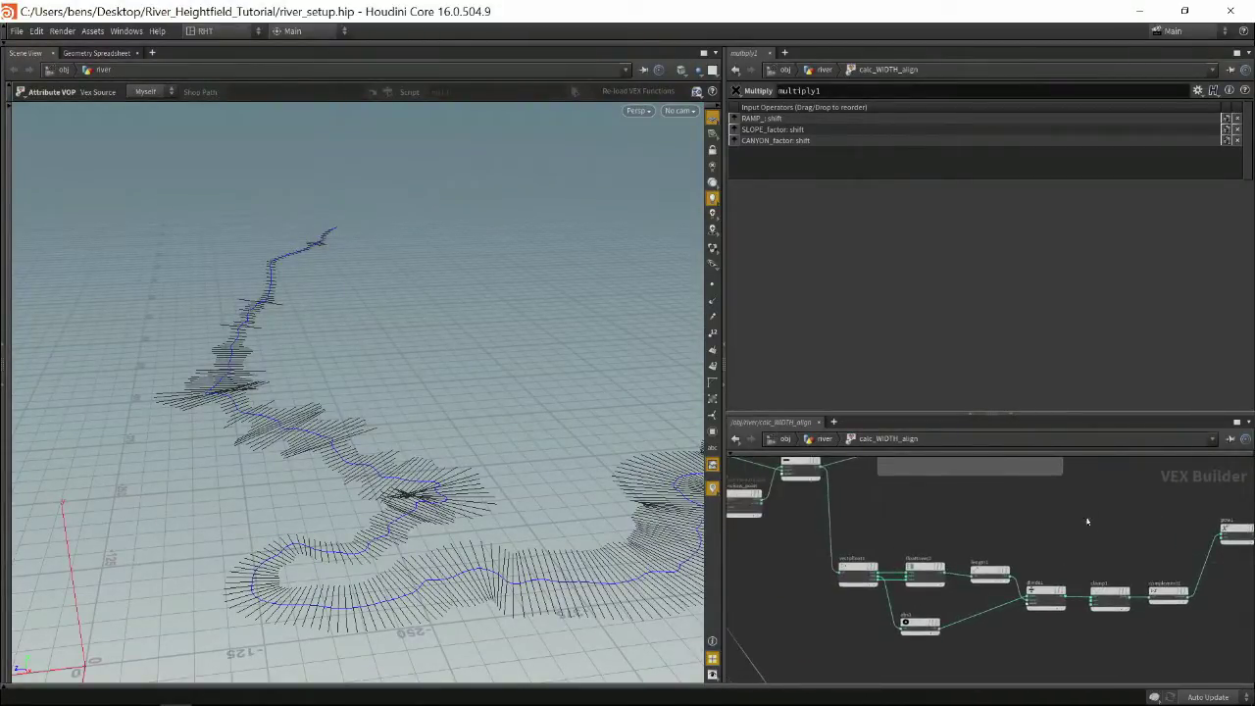
{"action": "left_click", "coordinate": [847, 570]}
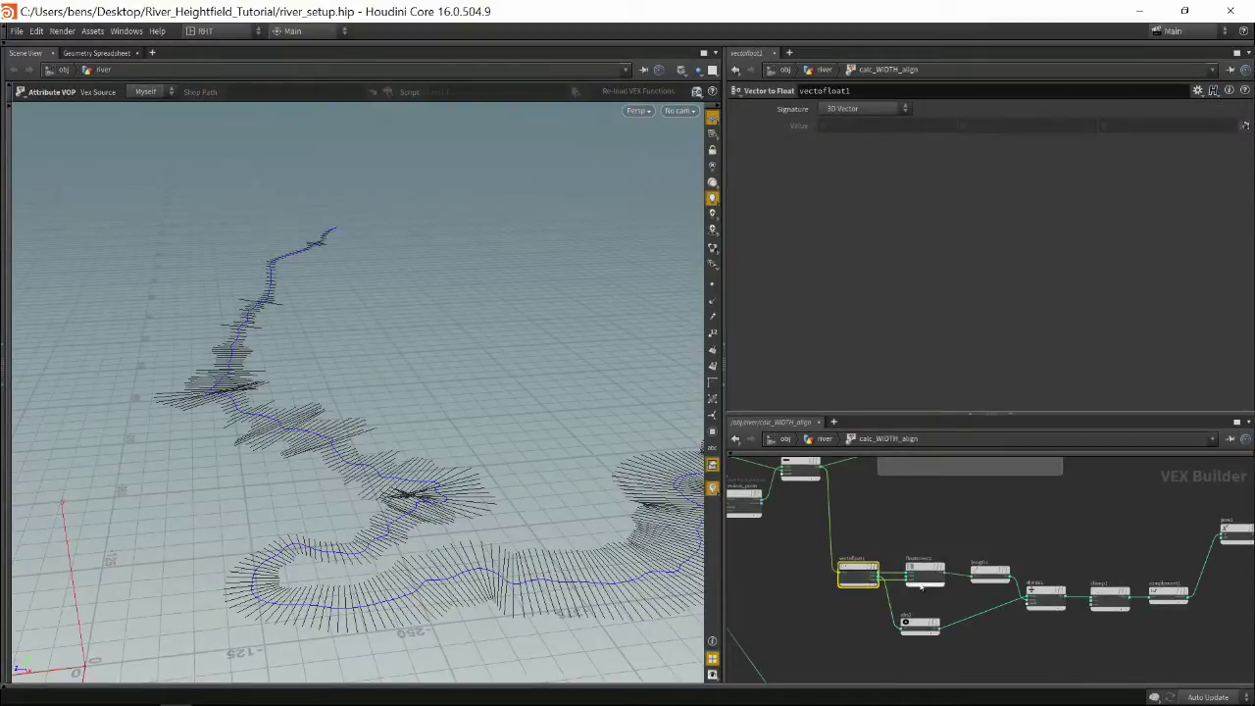
{"action": "left_click", "coordinate": [918, 624]}
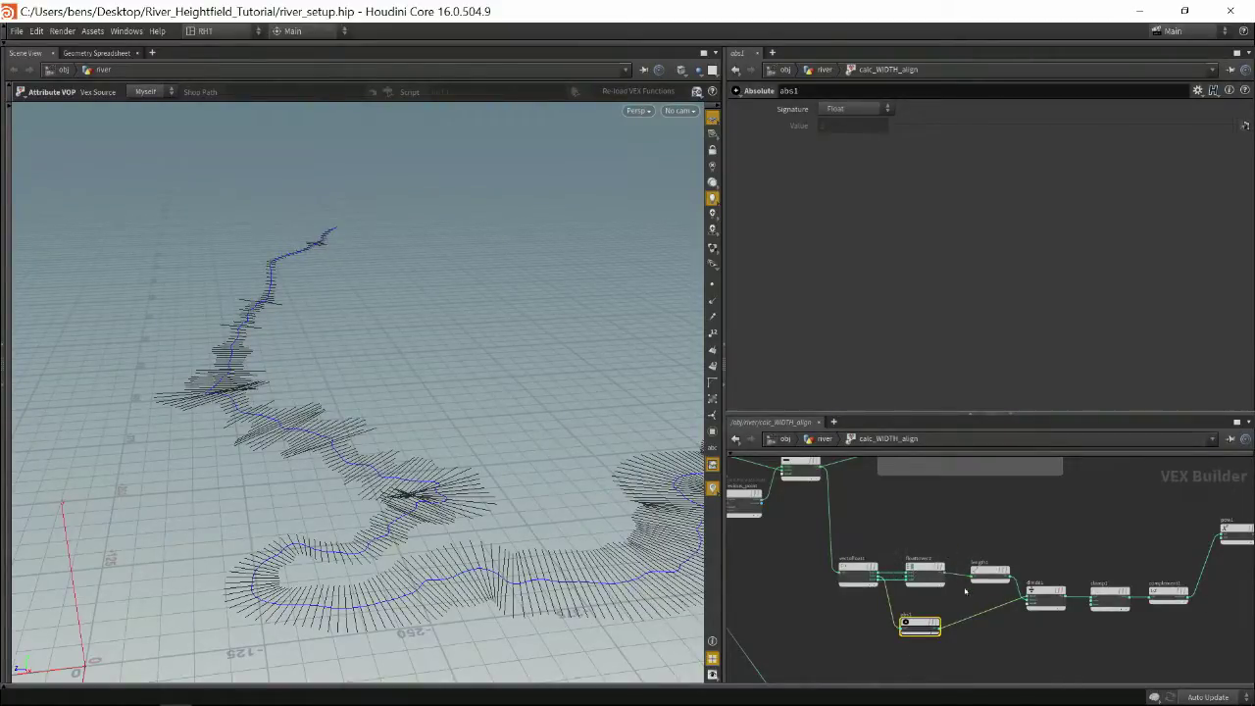
{"action": "middle_click_drag", "start_coordinate": [955, 592], "coordinate": [815, 584]}
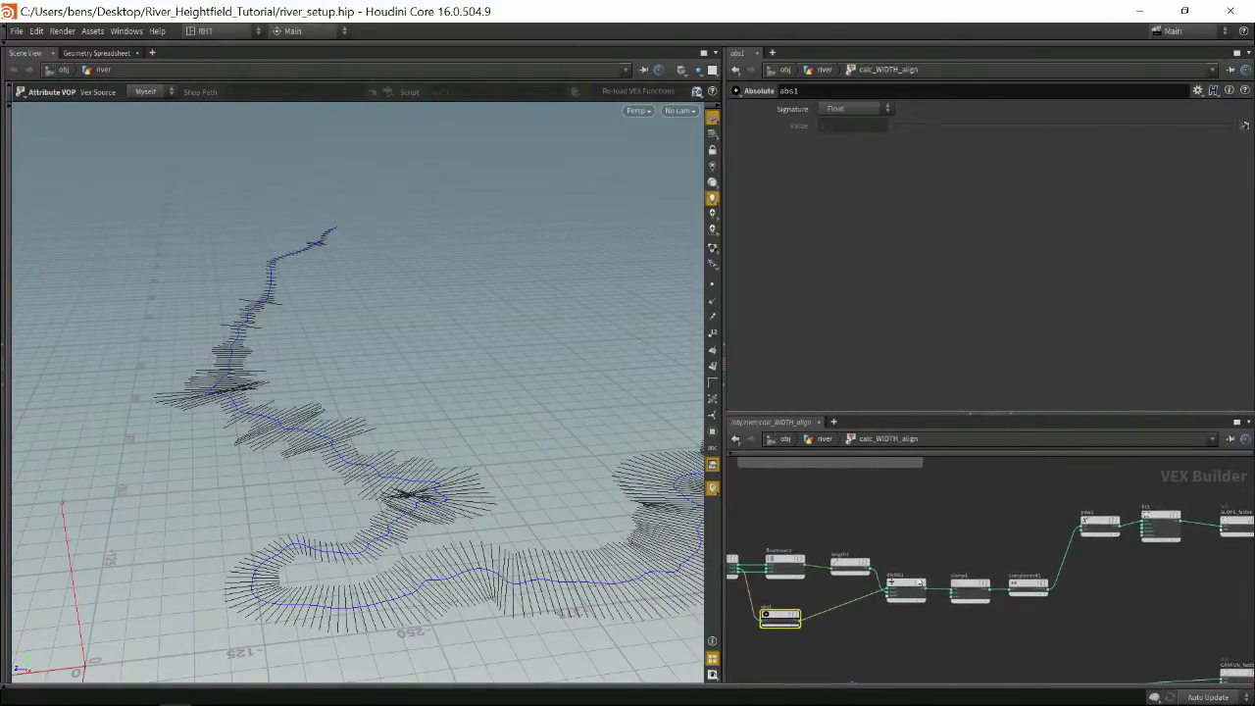
{"action": "left_click", "coordinate": [906, 585]}
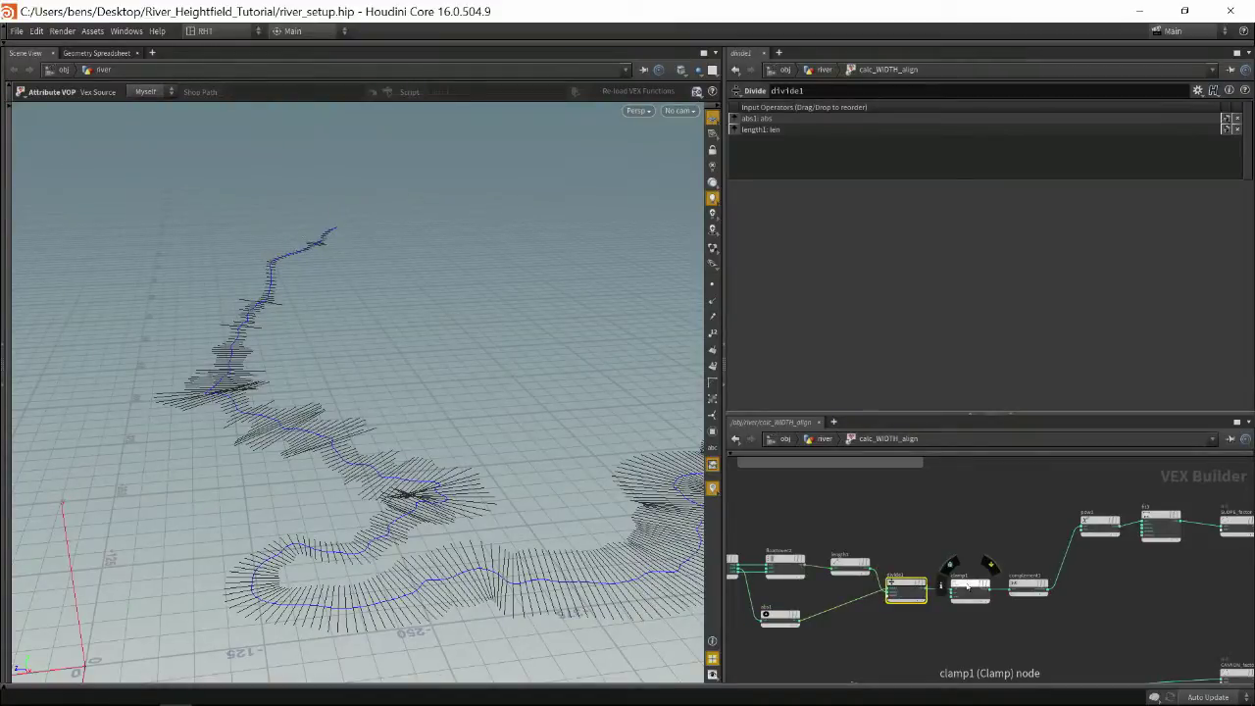
{"action": "left_click", "coordinate": [969, 585]}
{"action": "middle_click_drag", "start_coordinate": [1096, 608], "coordinate": [986, 636]}
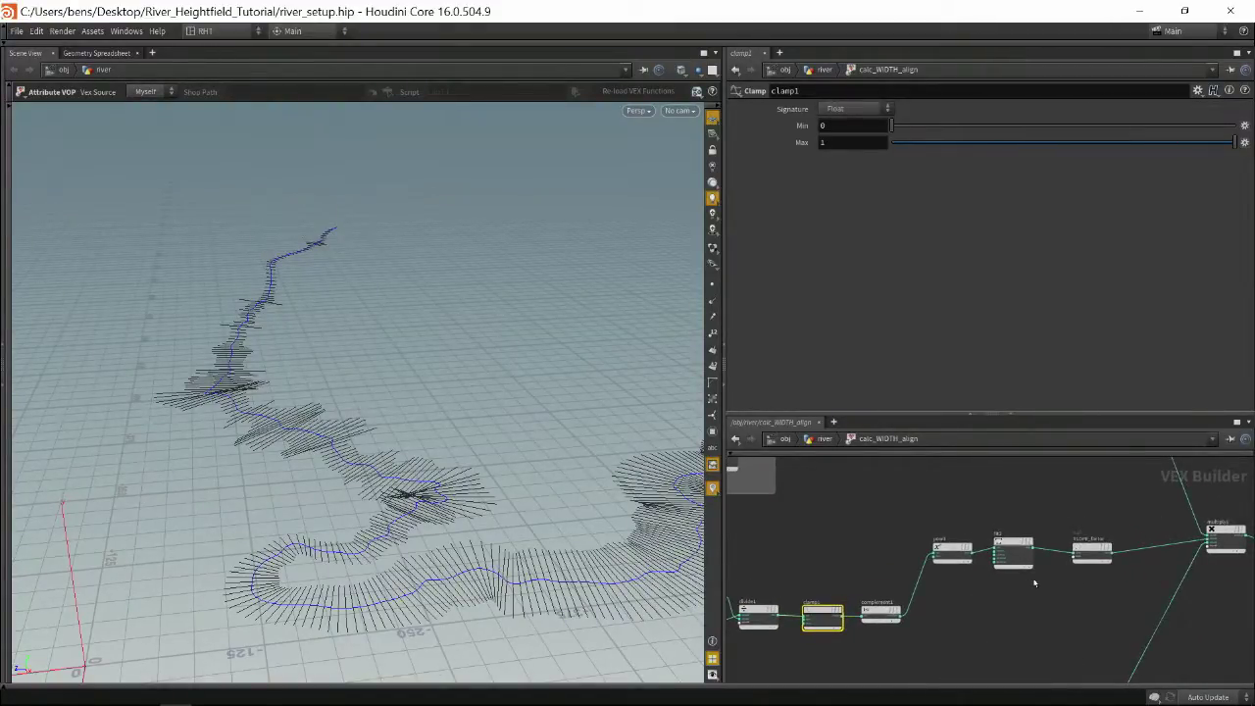
Set the exponent of the pow1 node to 1 to compare the widths, and restore it to 10
{"action": "mouse_move", "coordinate": [944, 551]}
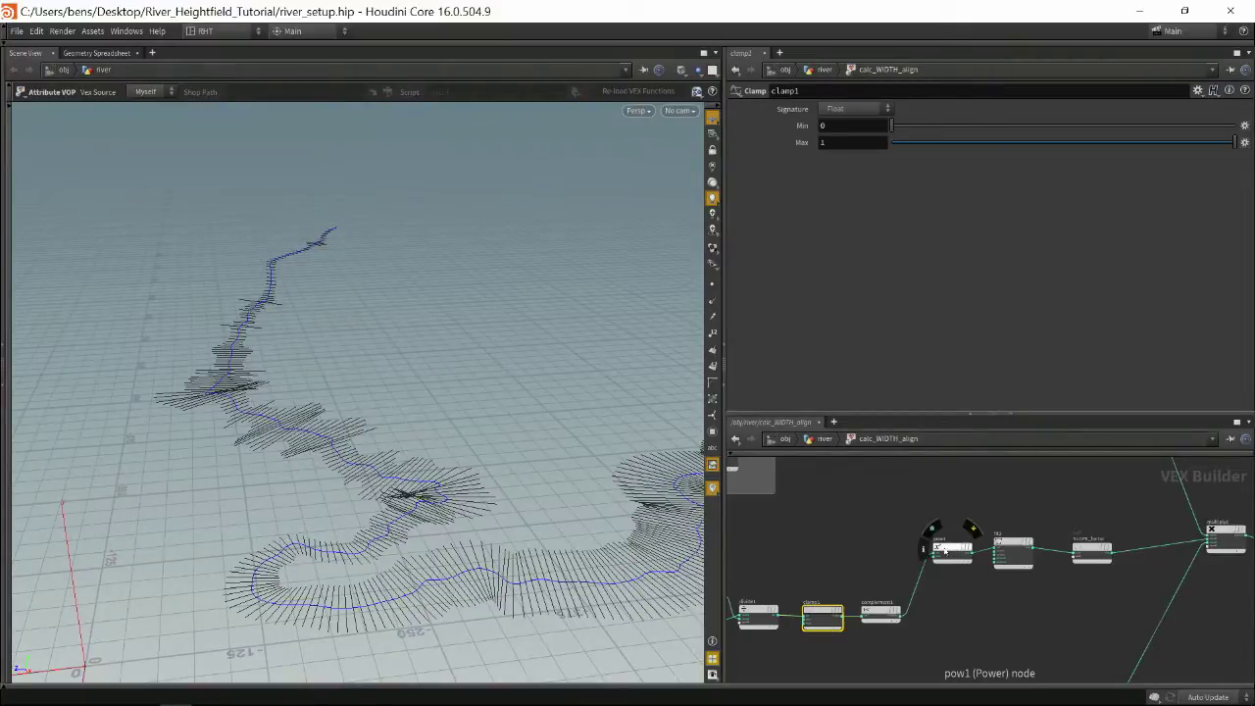
{"action": "left_click", "coordinate": [944, 551]}
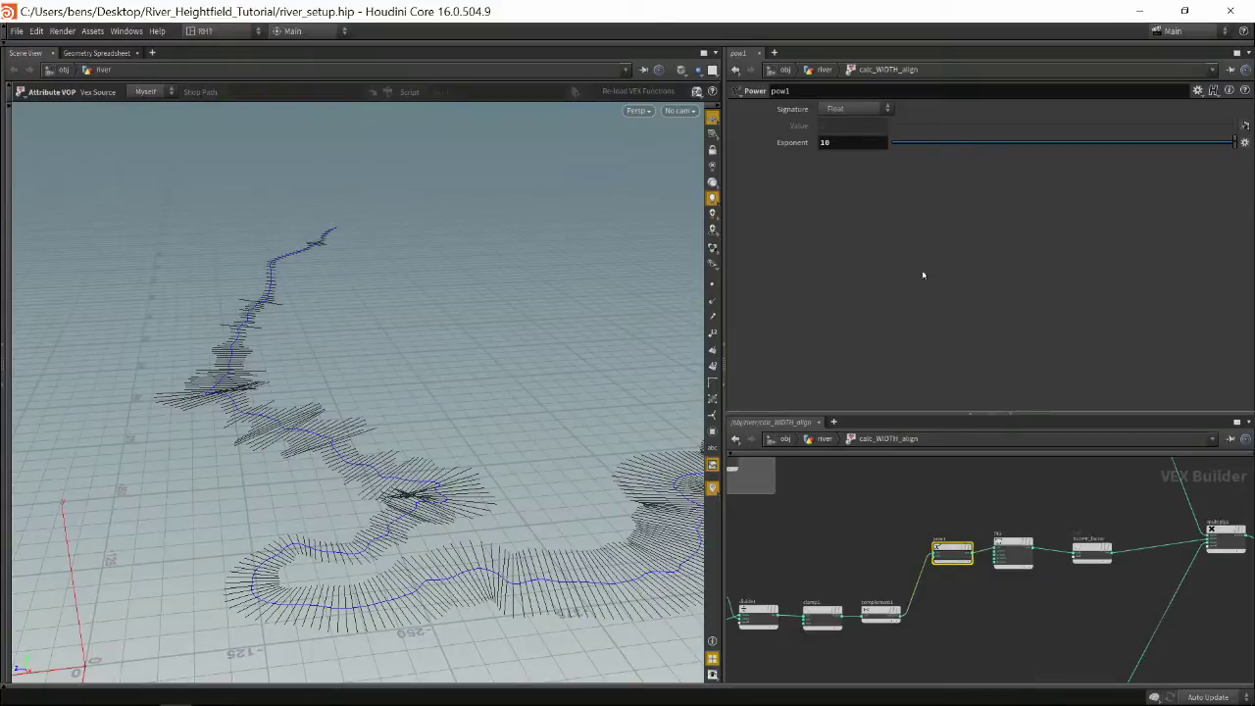
{"action": "left_click_drag", "start_coordinate": [828, 144], "coordinate": [804, 146]}
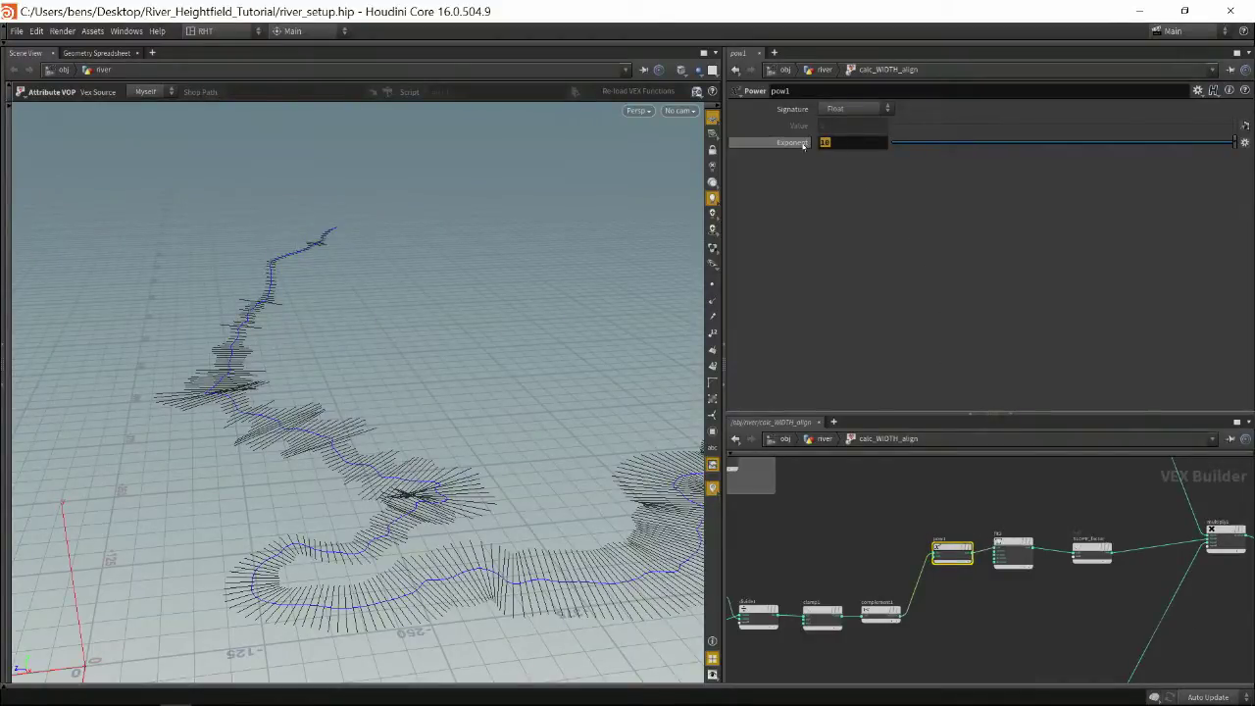
{"action": "type", "text": "1"}
{"action": "key", "text": "Return"}
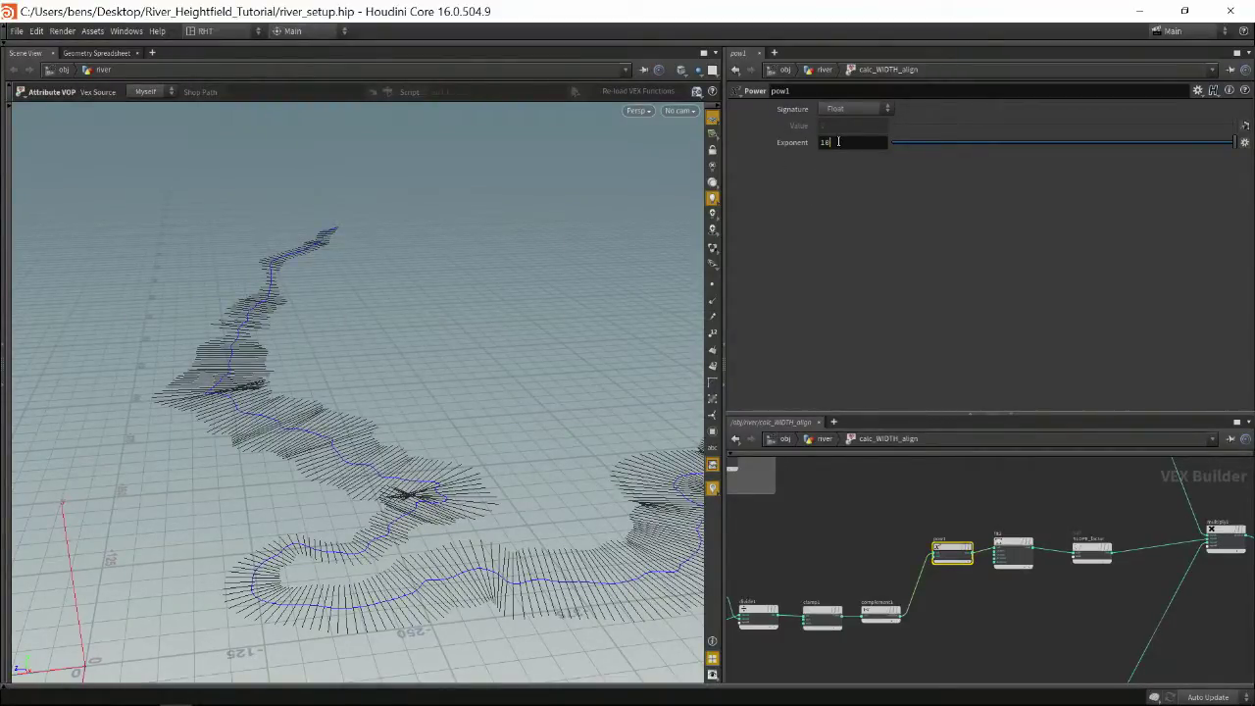
{"action": "key", "text": "Return"}
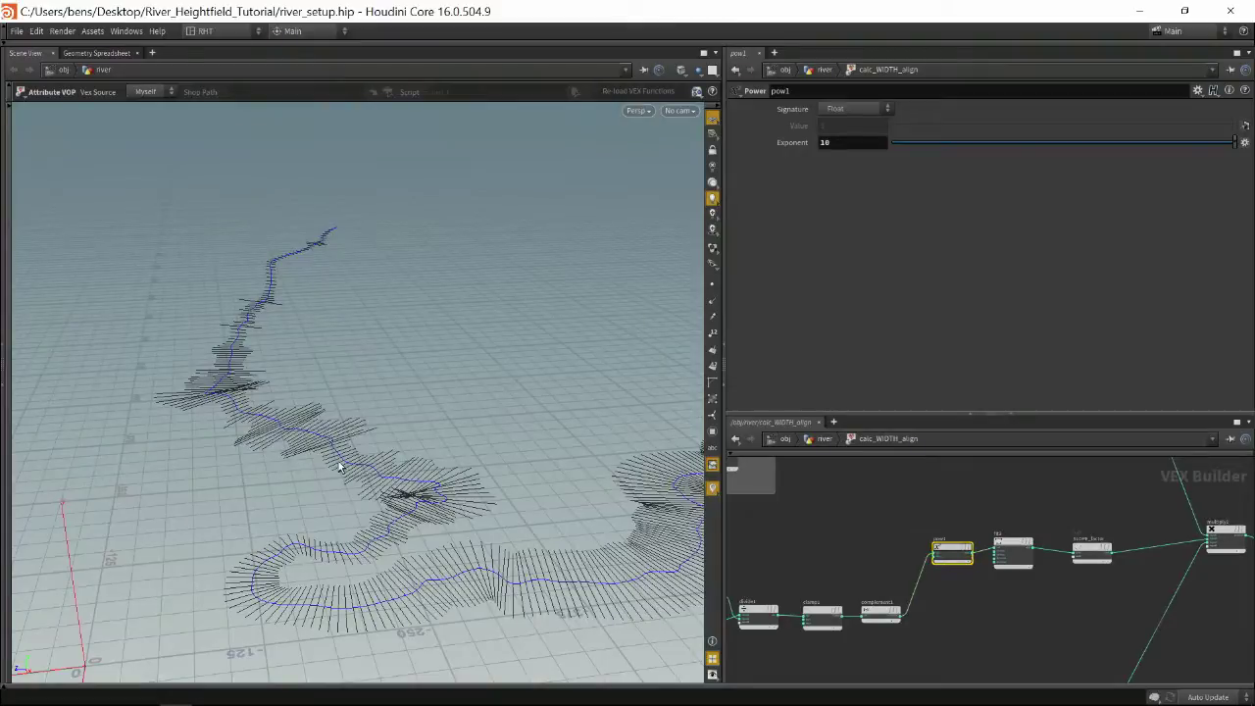
Examine the cross-sections farther along the river and locate the nodes feeding CANYON_factor in the VOP network
{"action": "key", "text": "Escape"}
{"action": "left_click_drag", "start_coordinate": [364, 474], "coordinate": [348, 449]}
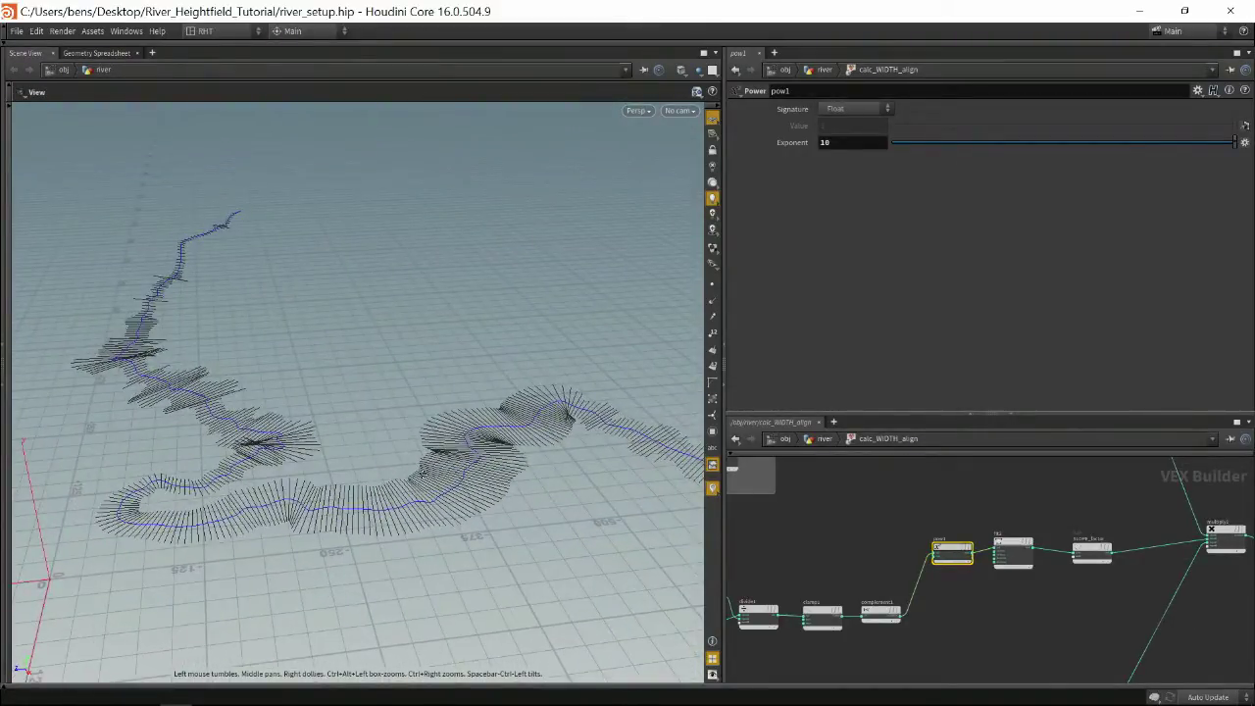
{"action": "middle_click_drag", "start_coordinate": [348, 449], "coordinate": [230, 392]}
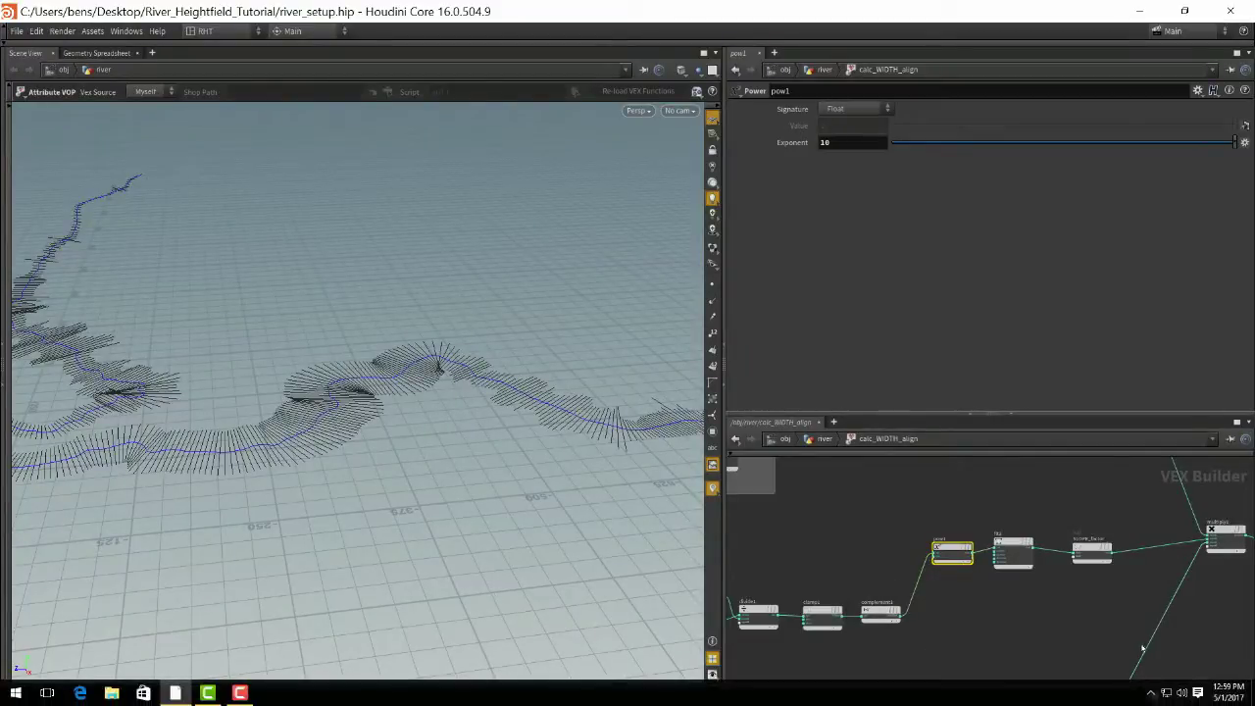
{"action": "middle_click_drag", "start_coordinate": [1106, 596], "coordinate": [1083, 453]}
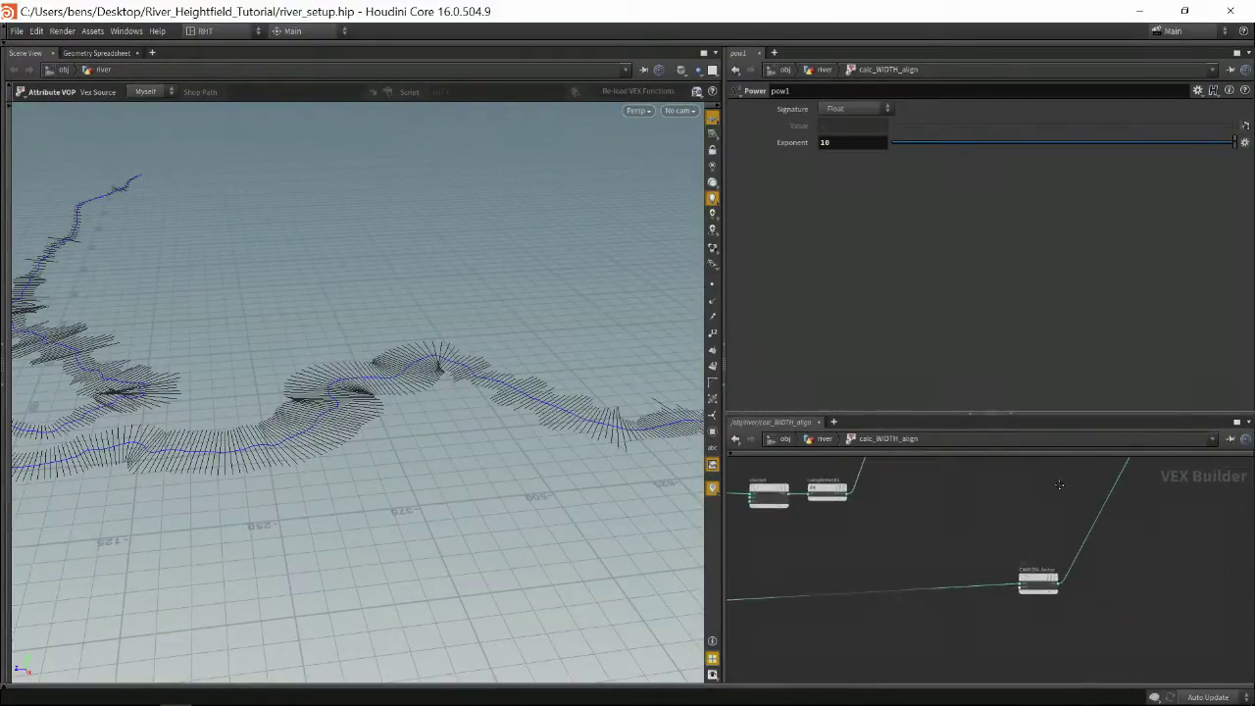
{"action": "middle_click_drag", "start_coordinate": [859, 556], "coordinate": [1216, 561]}
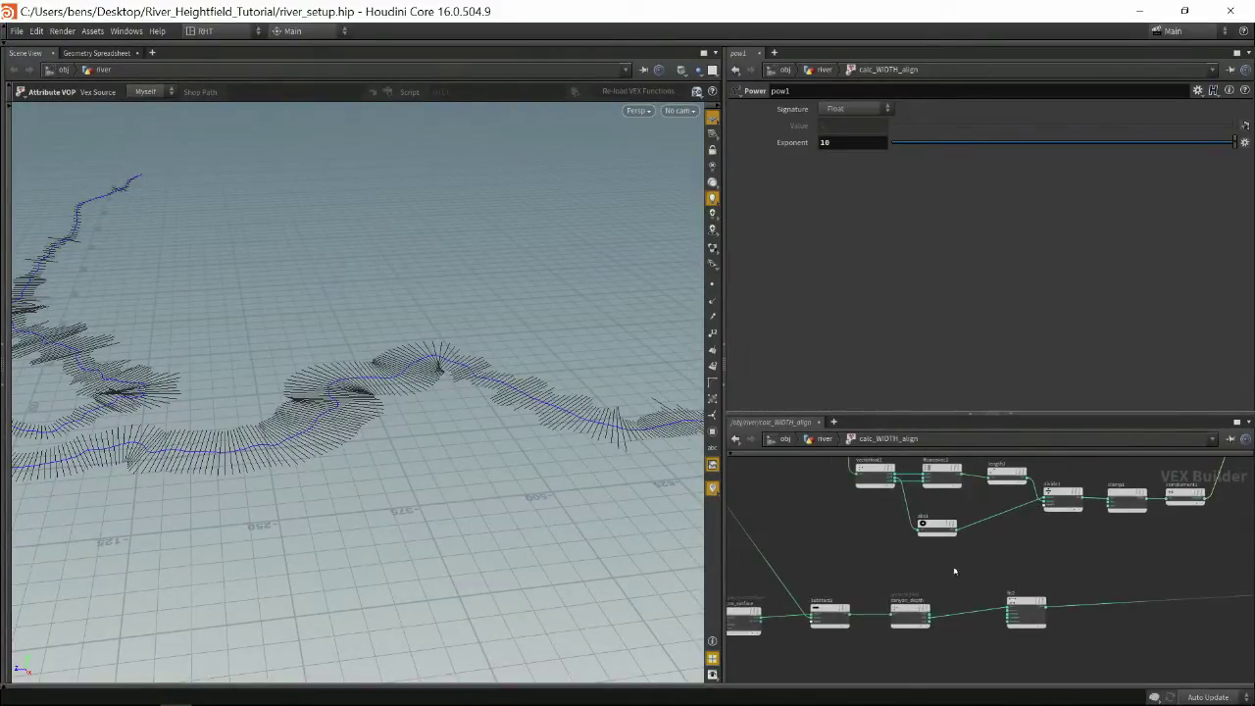
{"action": "middle_click_drag", "start_coordinate": [954, 571], "coordinate": [1068, 576]}
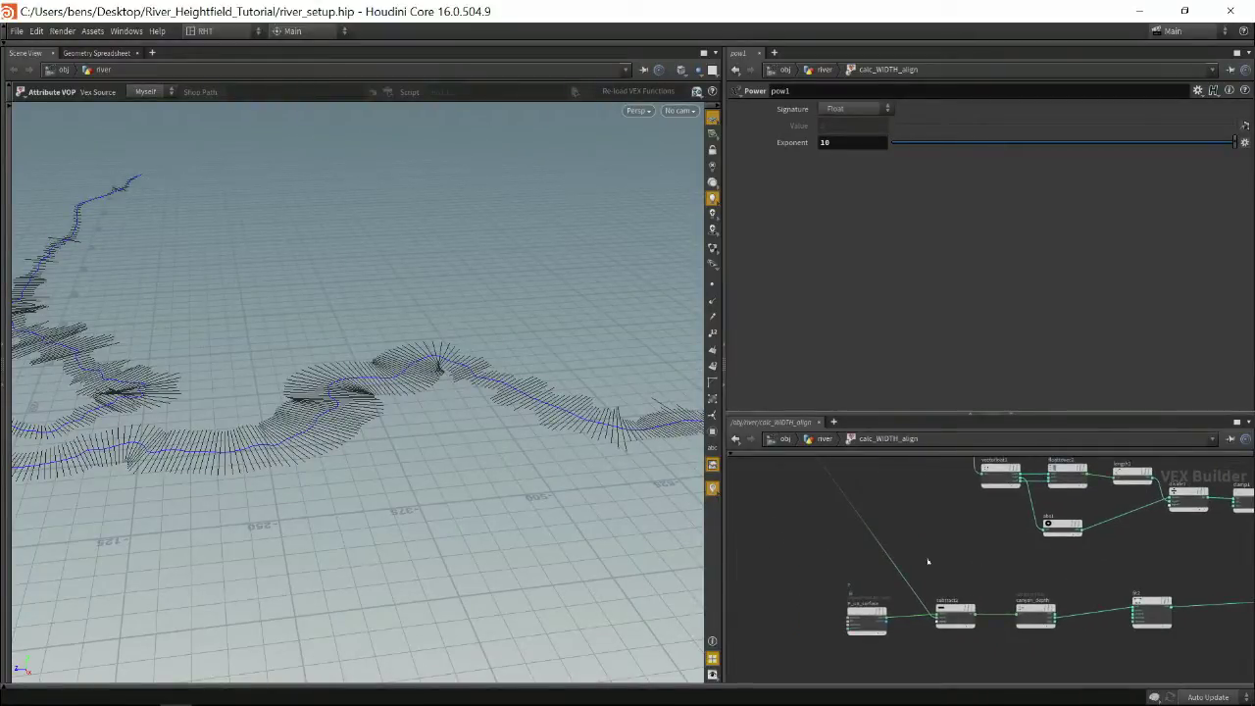
{"action": "middle_click_drag", "start_coordinate": [231, 377], "coordinate": [429, 409], "text": "alt"}
{"action": "left_click_drag", "start_coordinate": [428, 409], "coordinate": [628, 466], "text": "alt"}
{"action": "key", "text": "Return"}
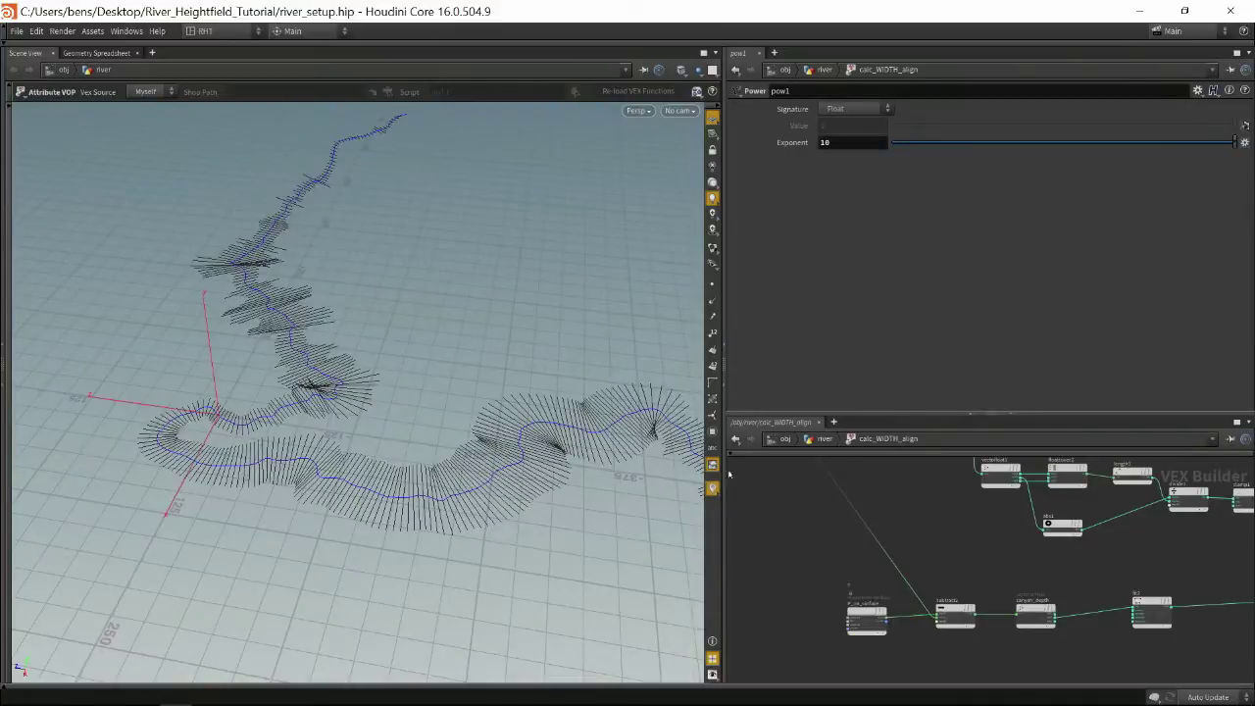
Show the other objects as ghosted and examine the river cross-sections against the surrounding terrain
{"action": "left_click", "coordinate": [697, 70]}
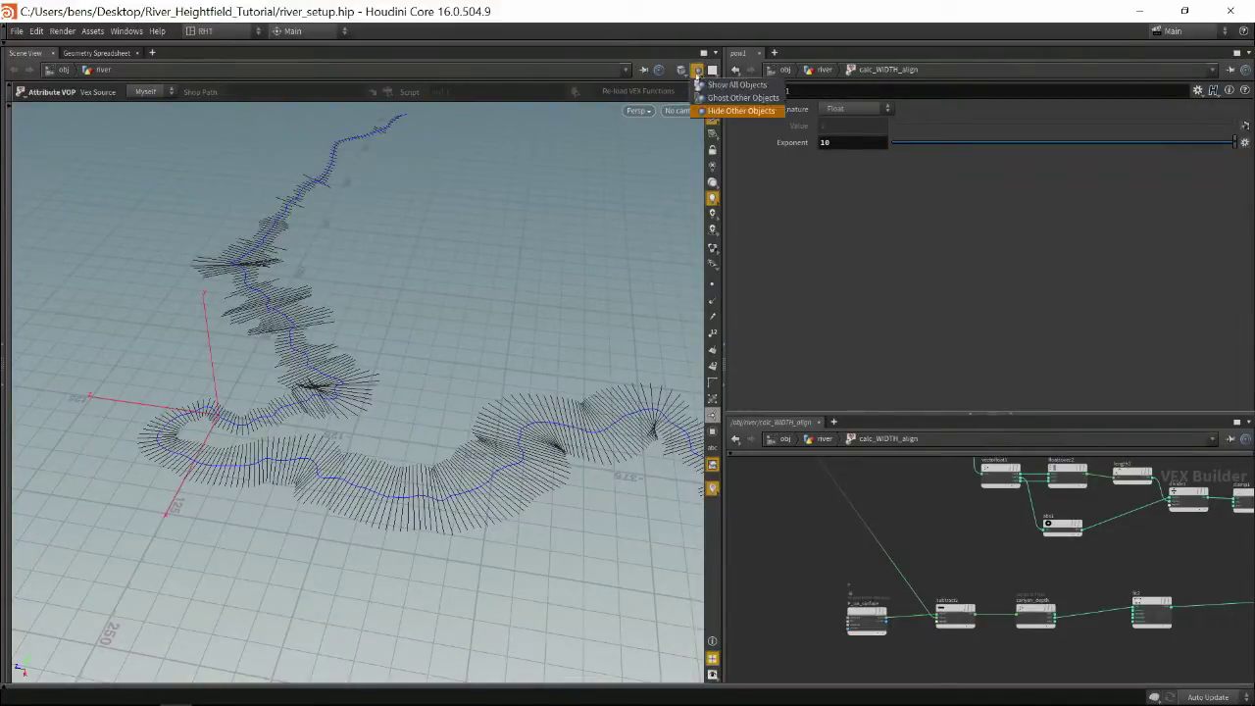
{"action": "left_click", "coordinate": [707, 99]}
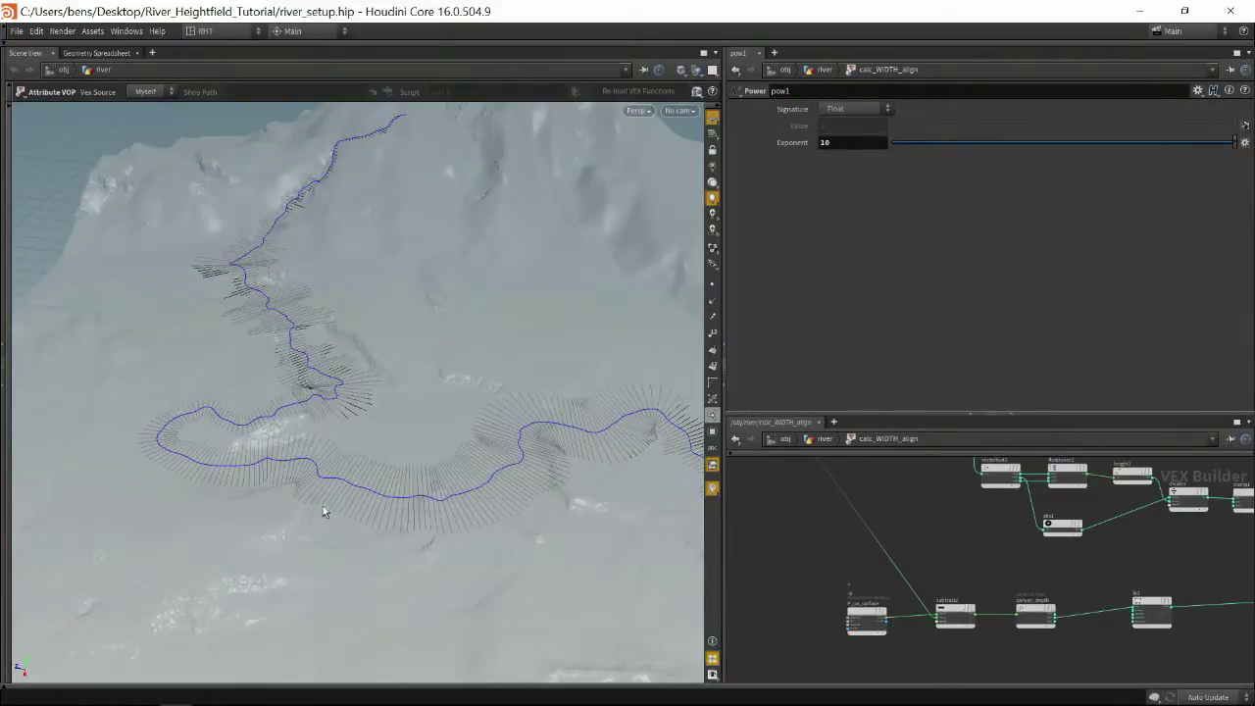
{"action": "key", "text": "Escape"}
{"action": "left_click_drag", "start_coordinate": [295, 474], "coordinate": [280, 397]}
{"action": "right_click_drag", "start_coordinate": [280, 398], "coordinate": [287, 371]}
{"action": "left_click_drag", "start_coordinate": [283, 359], "coordinate": [261, 398]}
{"action": "key", "text": "Return"}
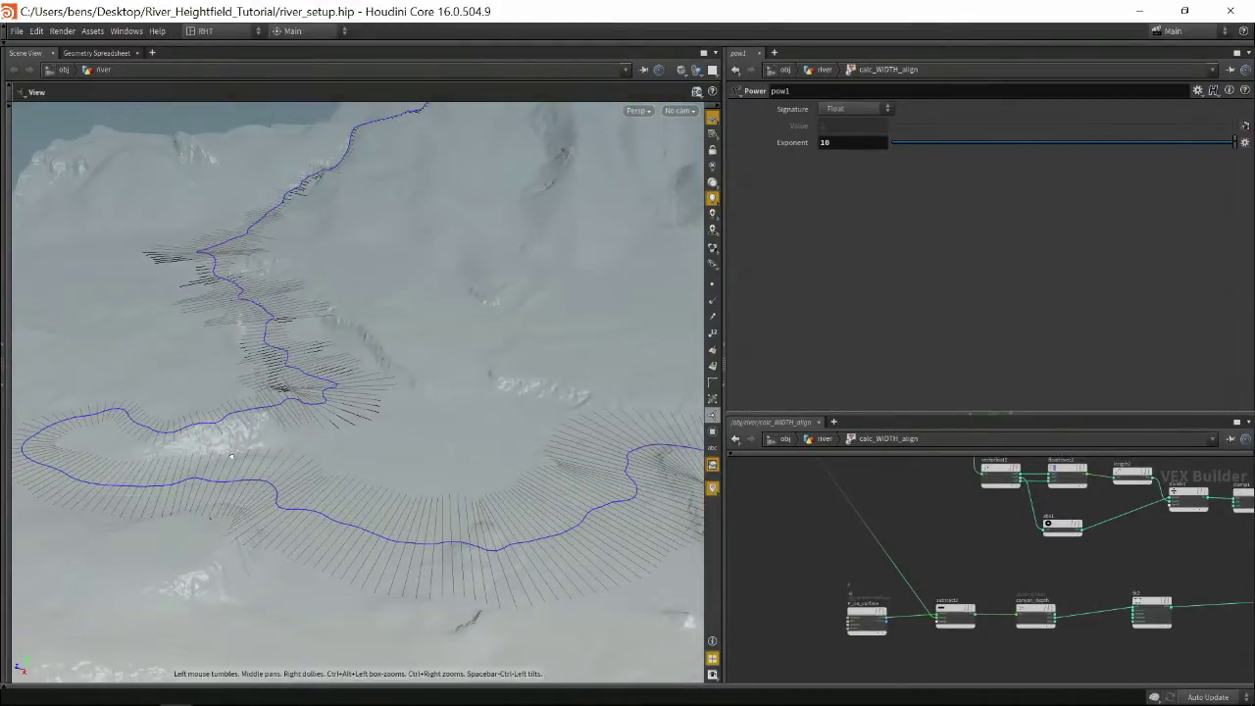
{"action": "left_click_drag", "start_coordinate": [145, 443], "coordinate": [163, 485], "text": "alt"}
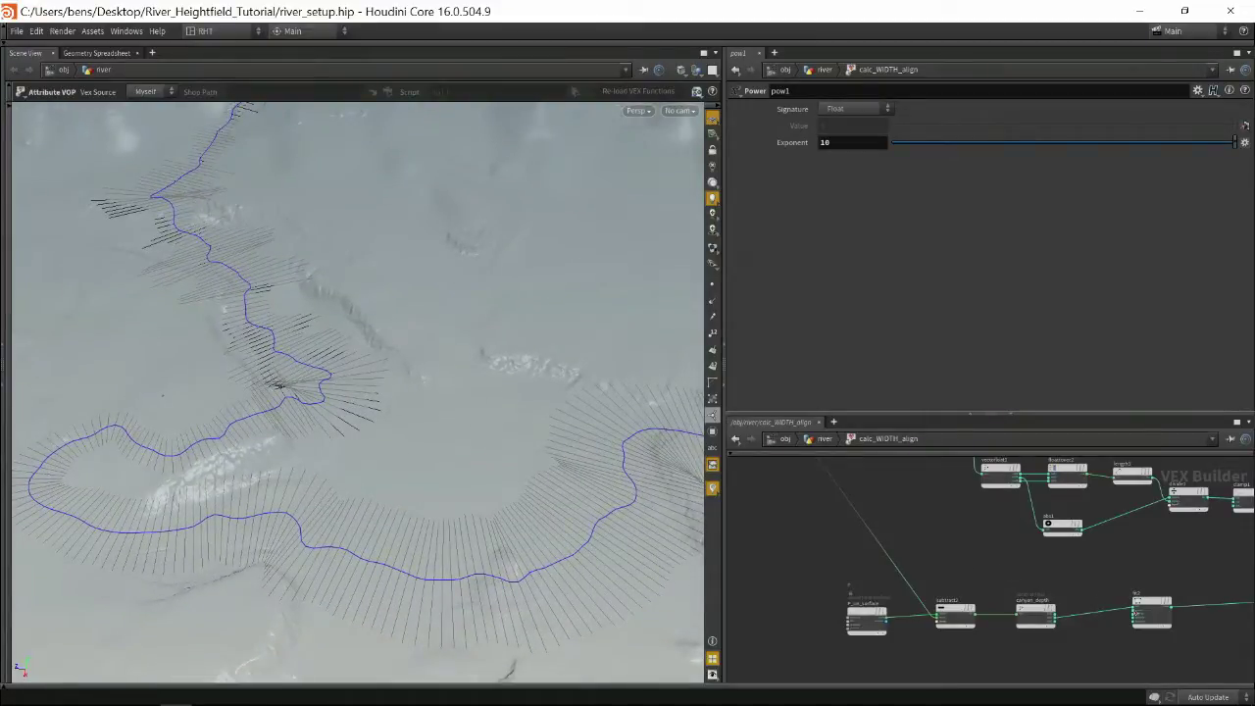
Set Destination Max of the canyon branch's fit2 node to 1 to compare the widths, and restore it to 0.5
{"action": "left_click", "coordinate": [1149, 610]}
{"action": "middle_click_drag", "start_coordinate": [1127, 565], "coordinate": [1026, 571]}
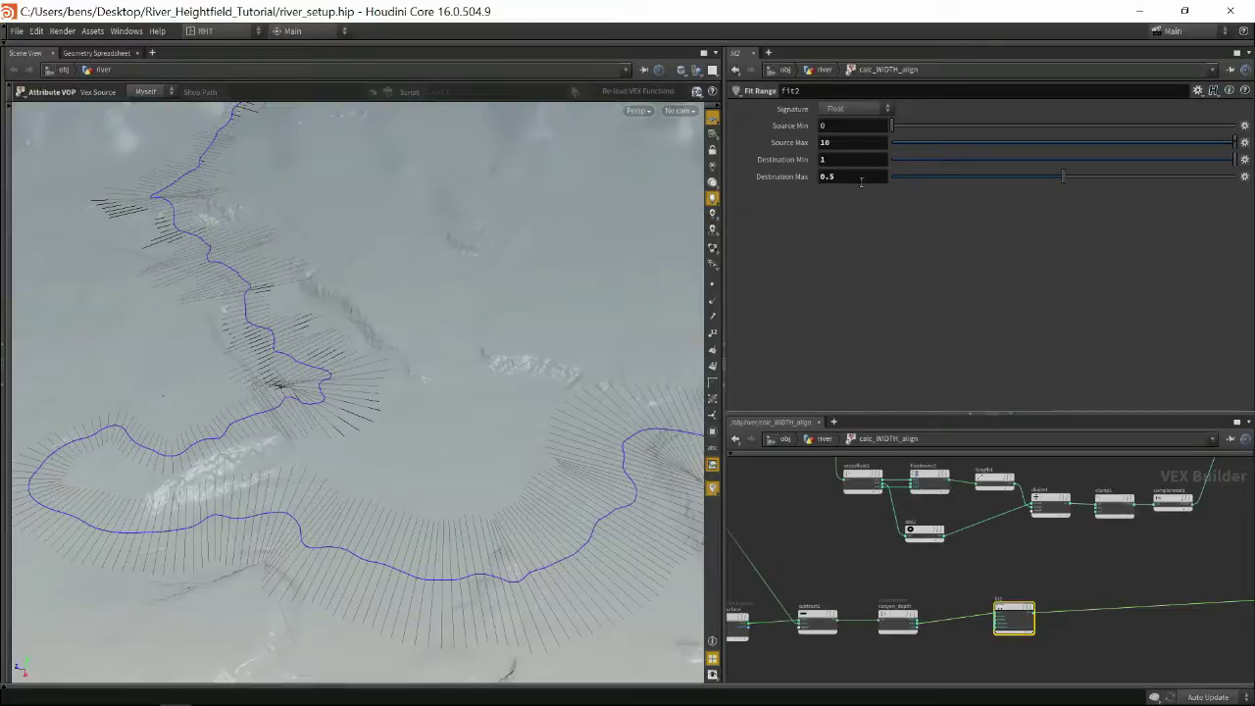
{"action": "left_click_drag", "start_coordinate": [861, 182], "coordinate": [818, 179]}
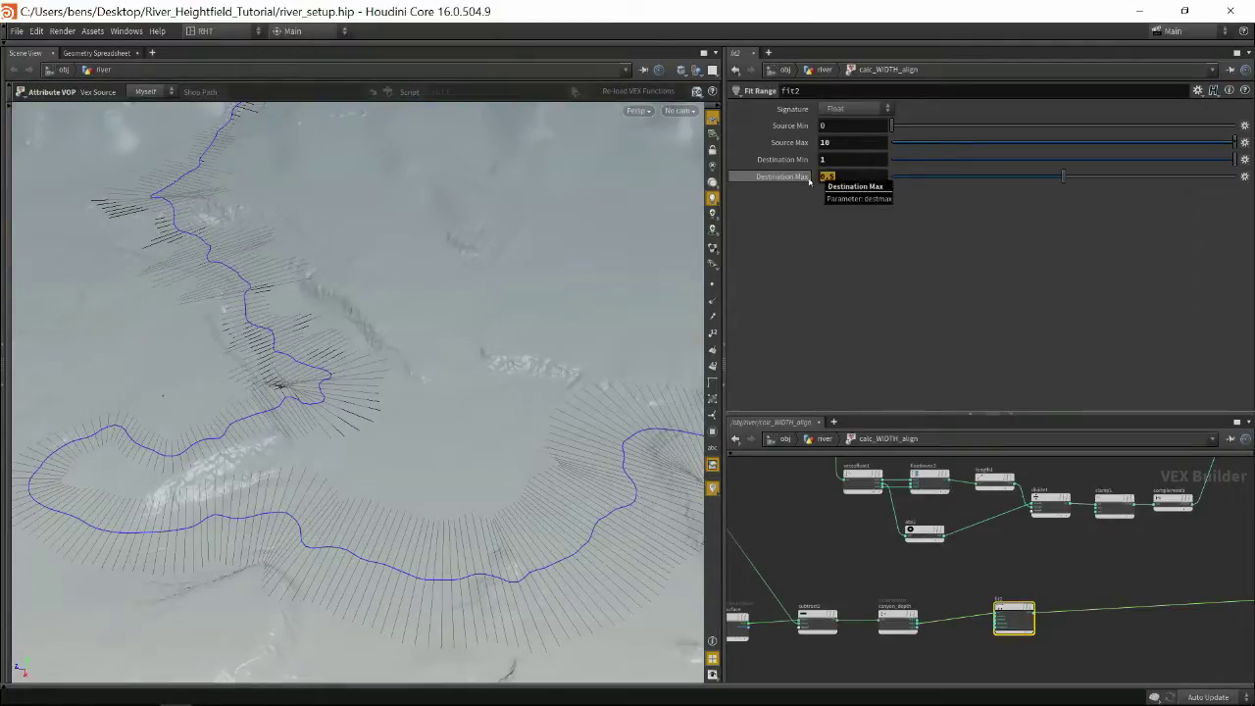
{"action": "type", "text": "1"}
{"action": "key", "text": "Return"}
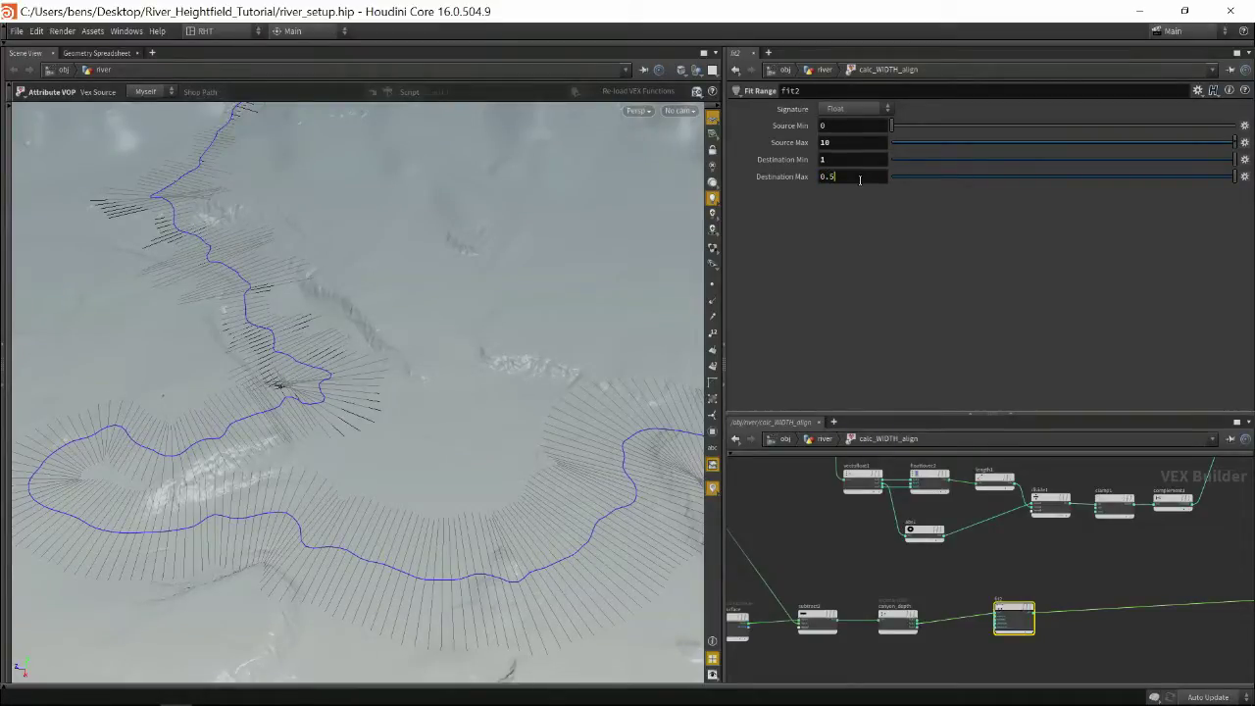
{"action": "key", "text": "Return"}
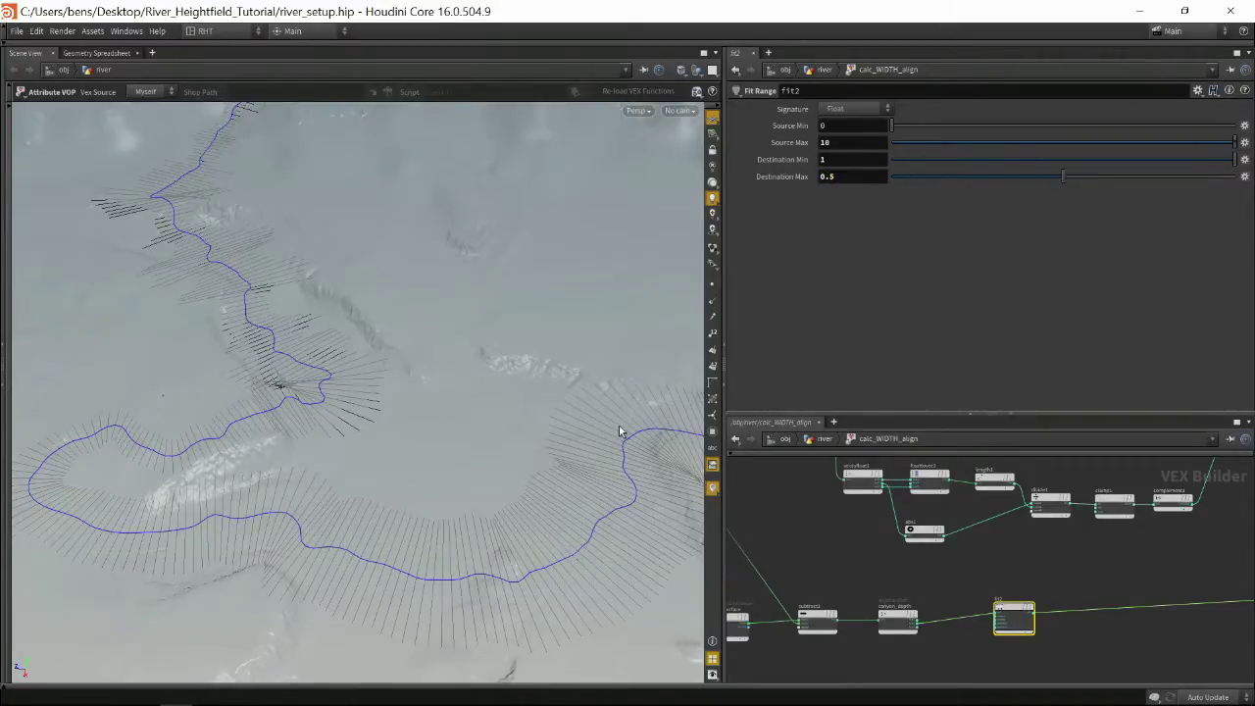
Follow the canyon branch through multiply1 to the network's output and inspect the bind1 node that exports scale
{"action": "middle_click_drag", "start_coordinate": [963, 546], "coordinate": [892, 526]}
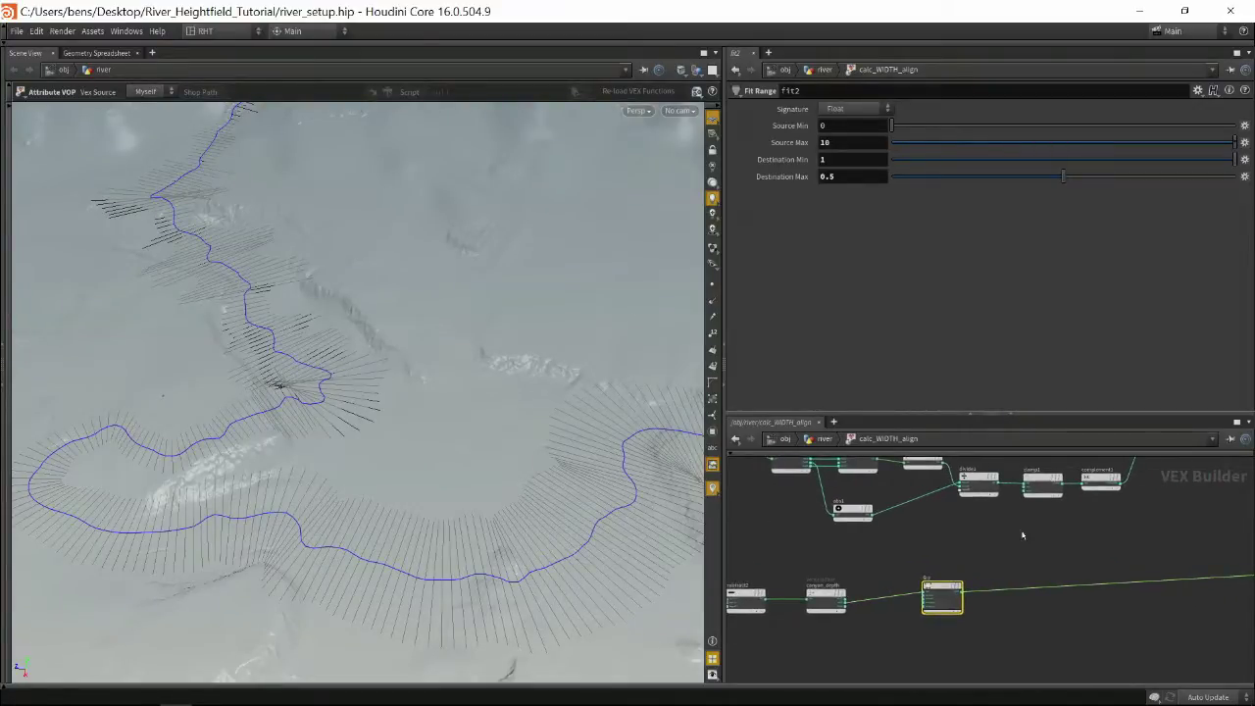
{"action": "middle_click_drag", "start_coordinate": [1023, 535], "coordinate": [832, 596]}
{"action": "right_click_drag", "start_coordinate": [1082, 582], "coordinate": [1042, 579]}
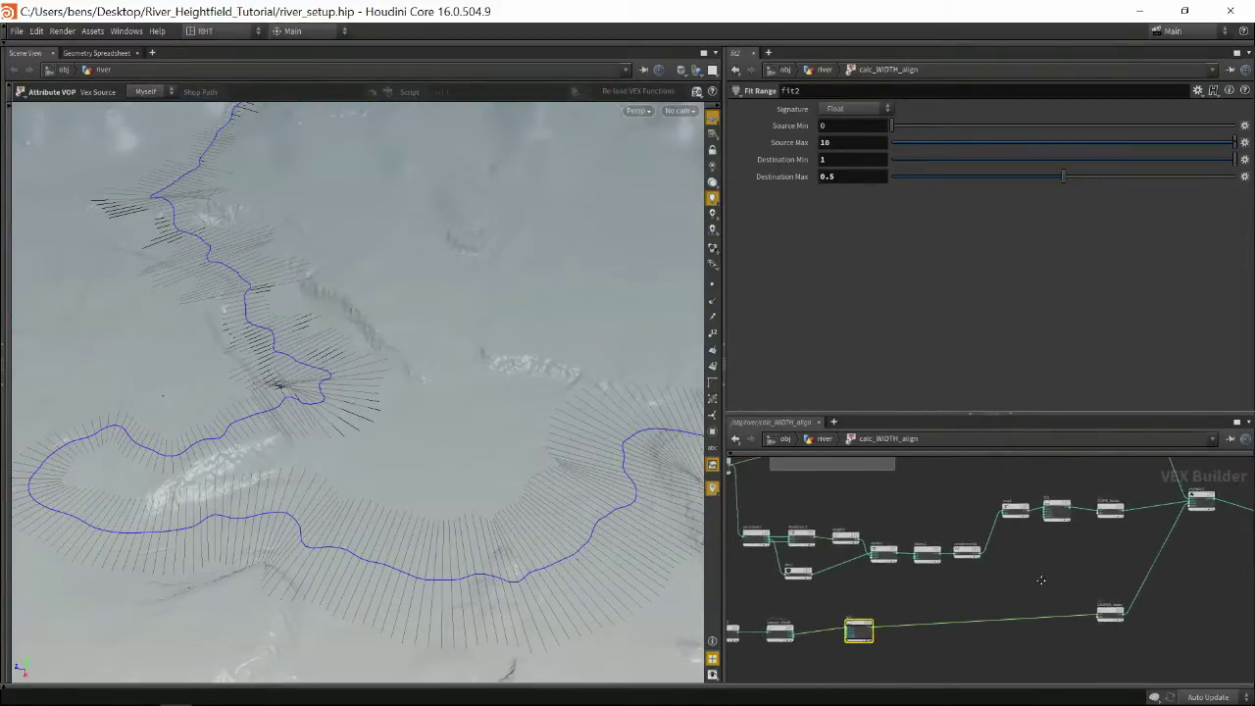
{"action": "middle_click_drag", "start_coordinate": [1051, 580], "coordinate": [802, 647]}
{"action": "right_click_drag", "start_coordinate": [1065, 619], "coordinate": [1105, 619]}
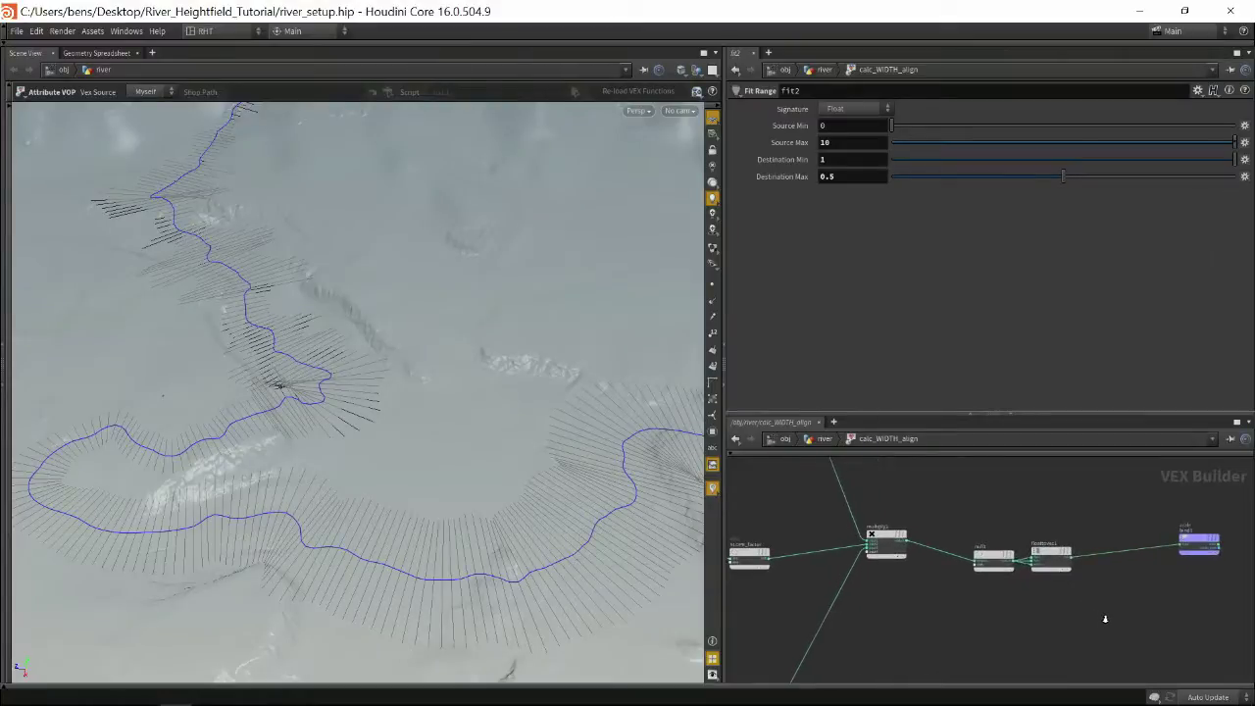
{"action": "left_click", "coordinate": [1202, 542]}
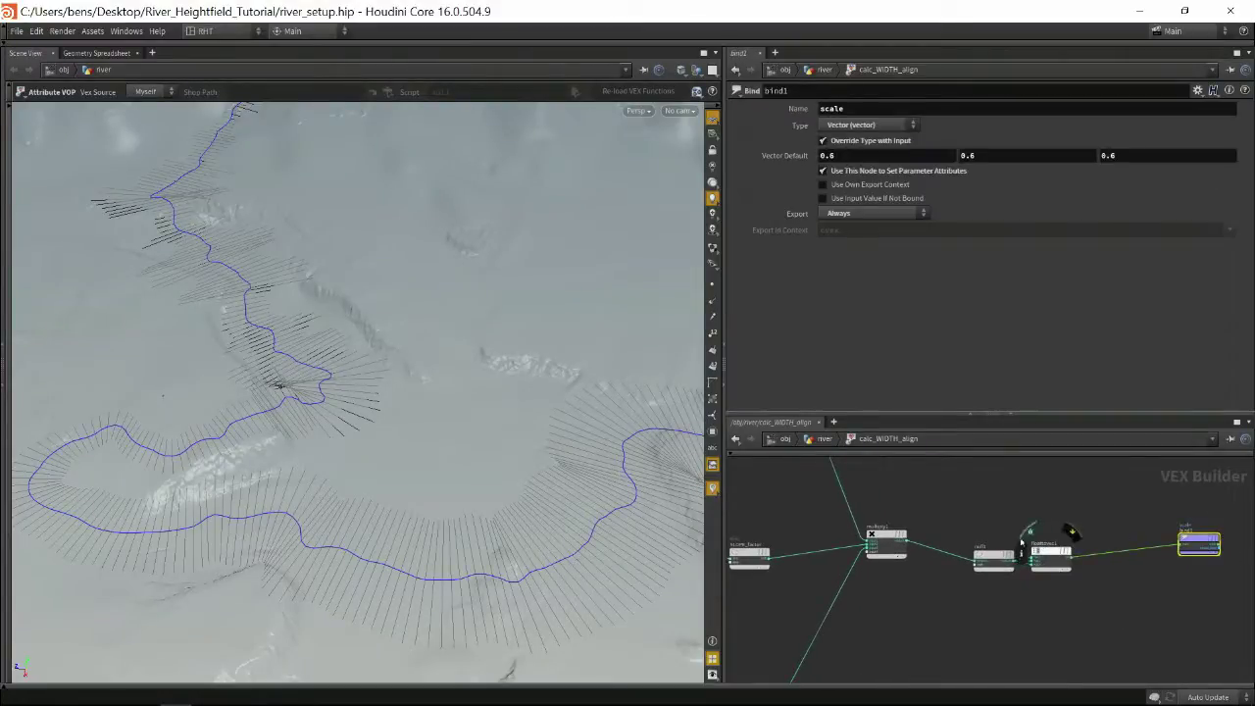
{"action": "middle_click_drag", "start_coordinate": [1040, 605], "coordinate": [1008, 612]}
{"action": "middle_click_drag", "start_coordinate": [1131, 581], "coordinate": [1122, 585]}
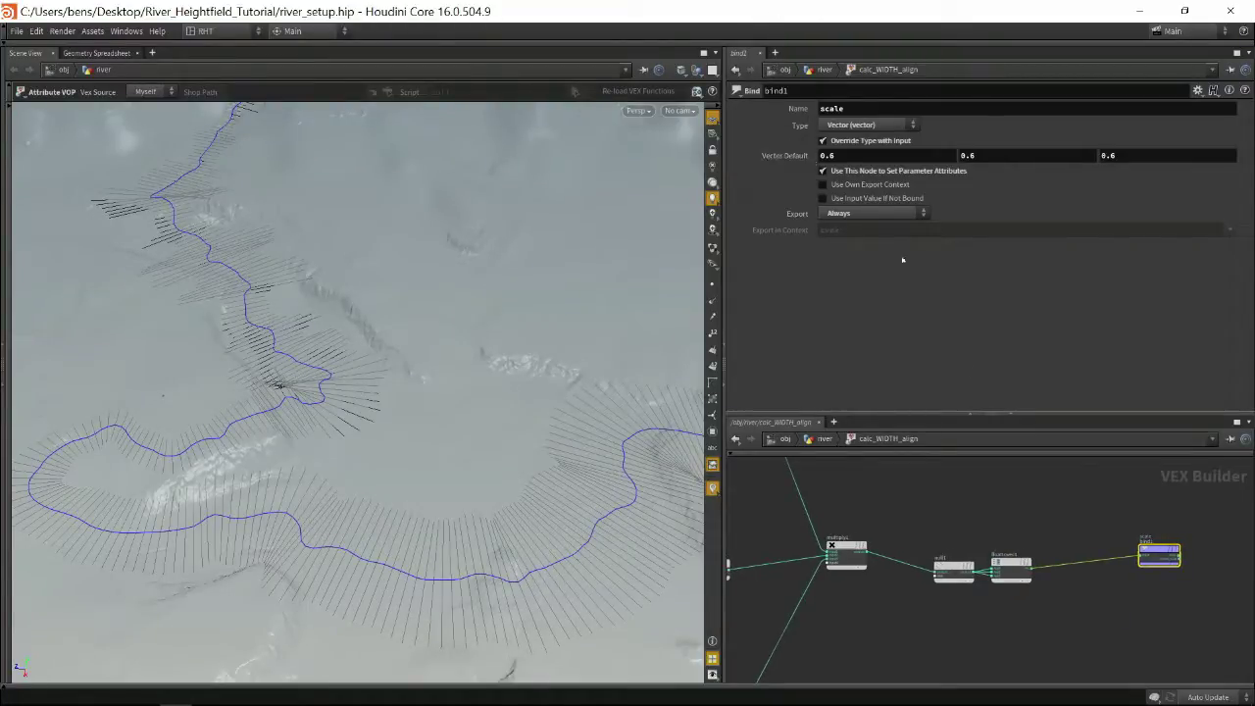
{"action": "middle_click_drag", "start_coordinate": [1044, 528], "coordinate": [1030, 523]}
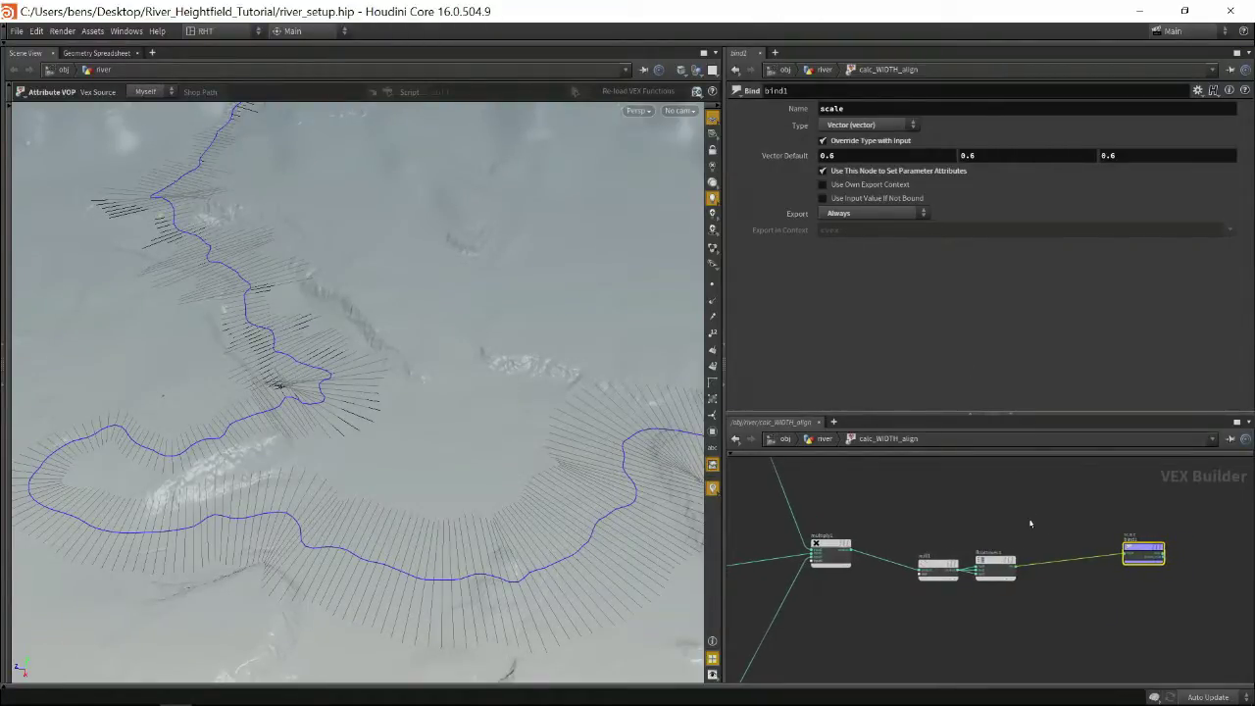
Return to the river geometry network, view the whole set of cross-sections on the terrain, and locate the nodes below copy1
{"action": "key", "text": "u"}
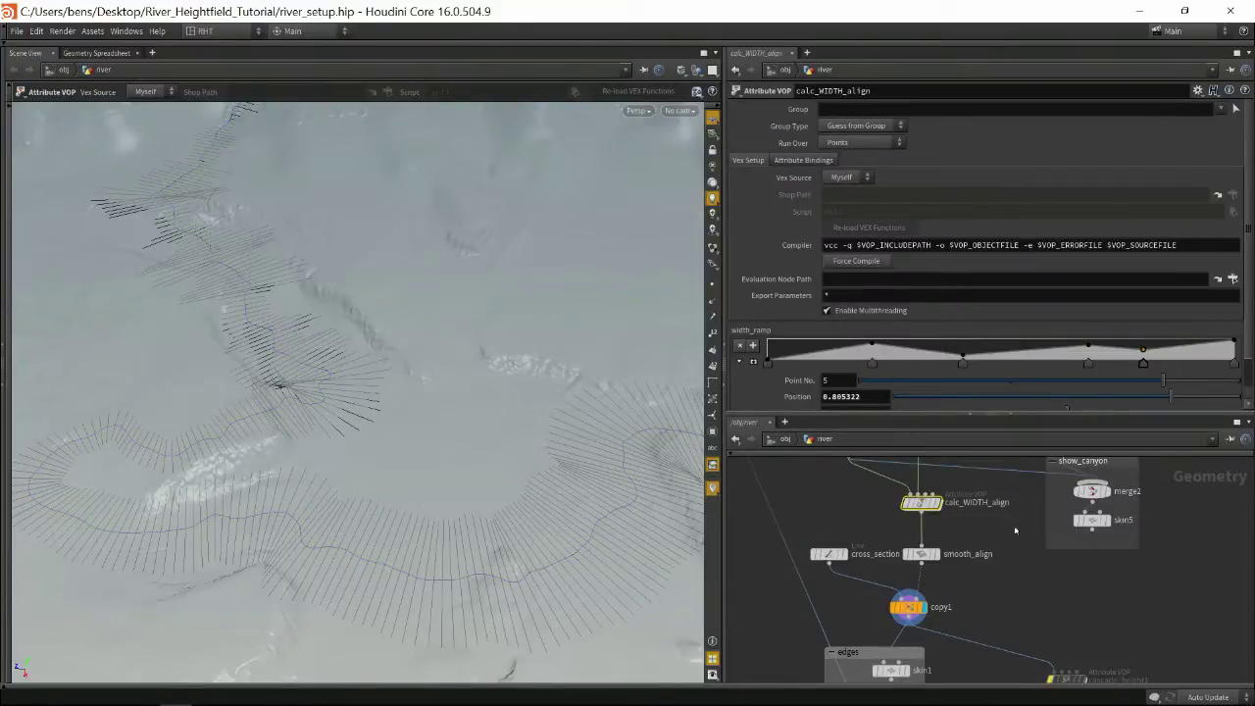
{"action": "middle_click_drag", "start_coordinate": [1037, 584], "coordinate": [1049, 553]}
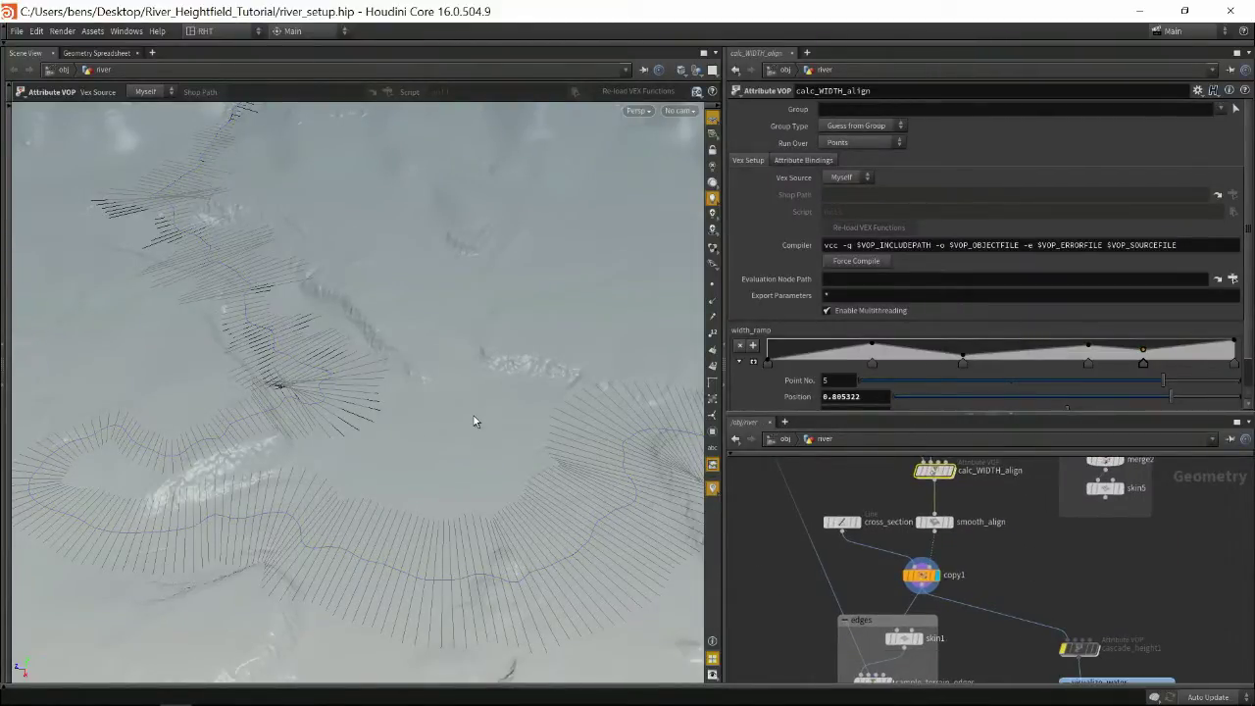
{"action": "key", "text": "Escape"}
{"action": "left_click_drag", "start_coordinate": [485, 376], "coordinate": [359, 440]}
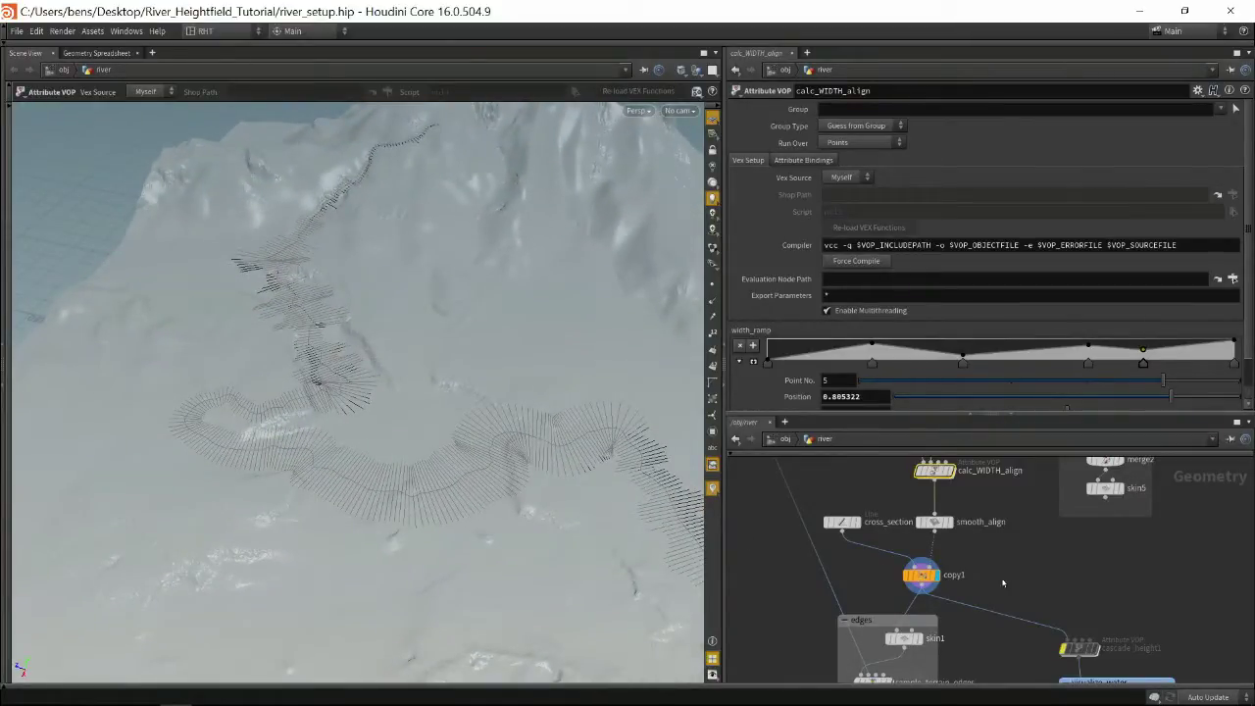
{"action": "middle_click_drag", "start_coordinate": [1002, 582], "coordinate": [1028, 503]}
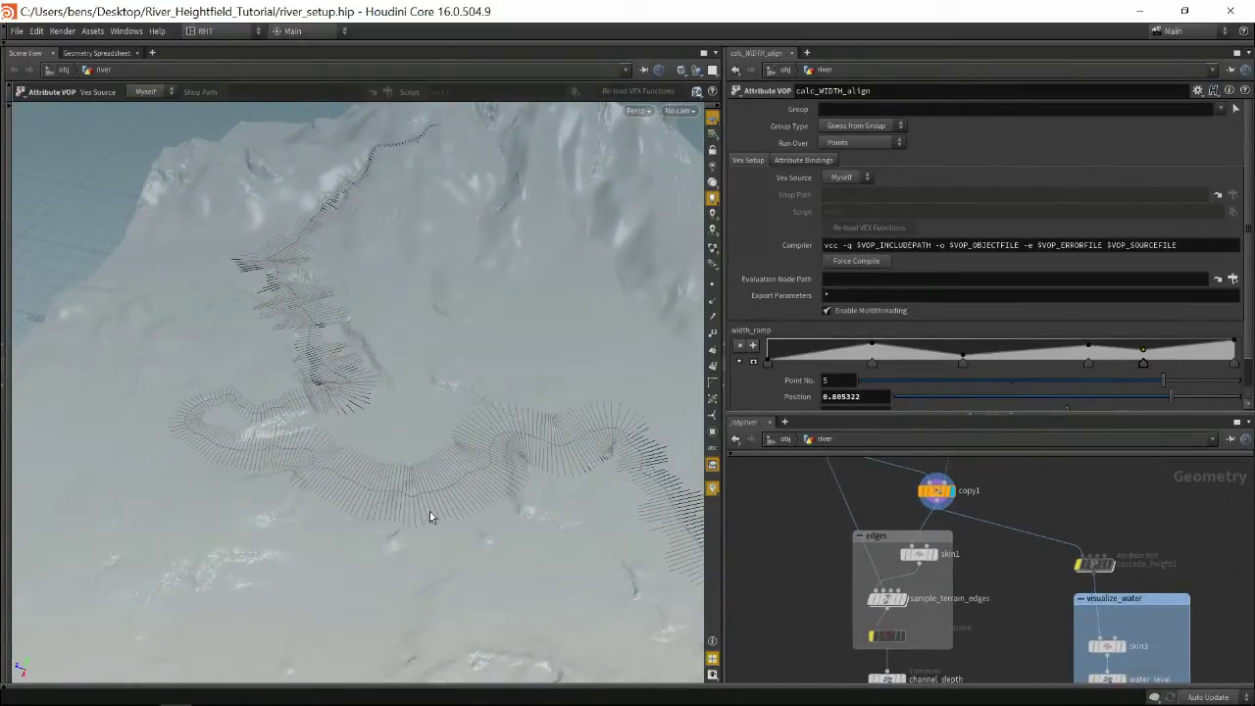
Display the skin1 node in the edges group and examine its lengthwise river curves against the terrain
{"action": "key", "text": "Escape"}
{"action": "left_click_drag", "start_coordinate": [336, 480], "coordinate": [275, 456]}
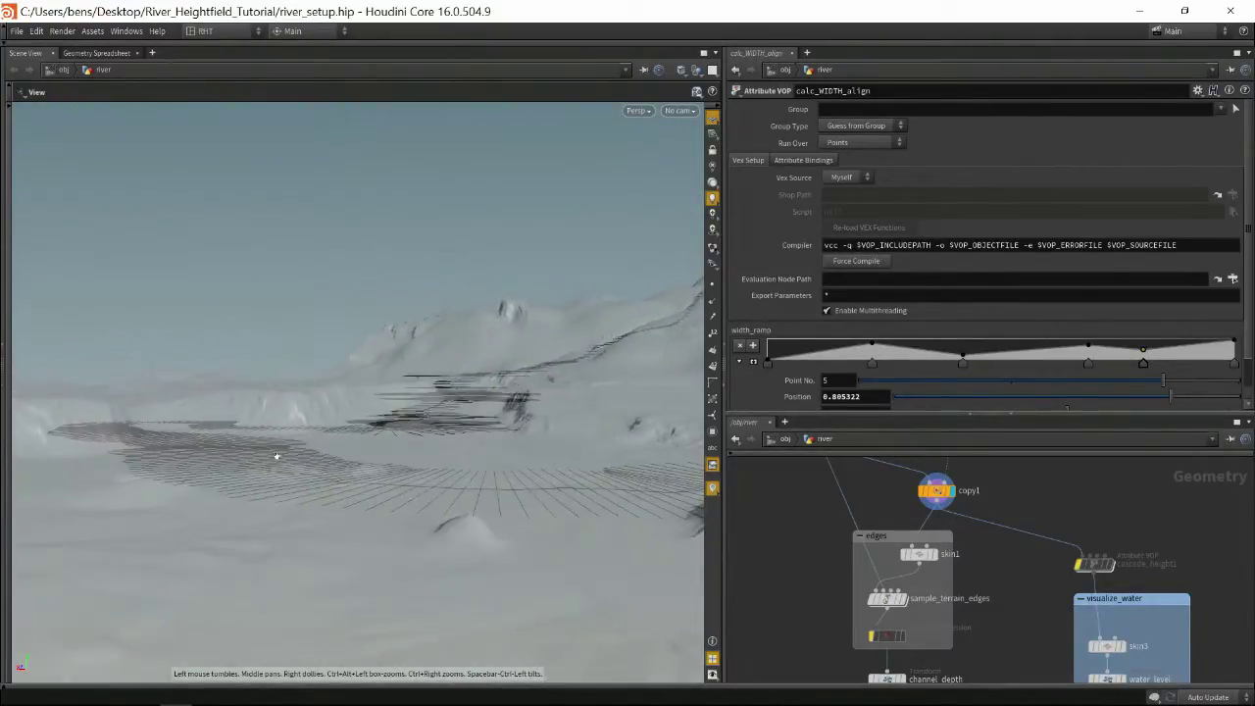
{"action": "scroll", "coordinate": [277, 457], "scroll_direction": "up", "scroll_amount": 2}
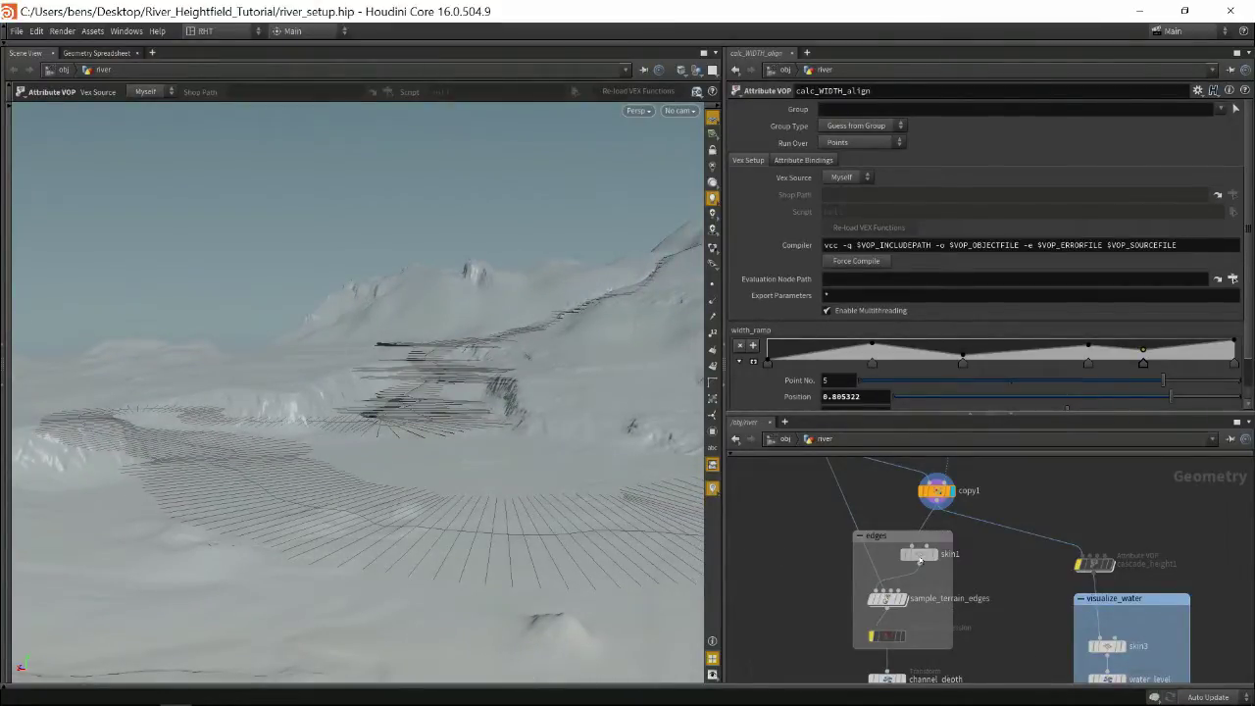
{"action": "left_click", "coordinate": [919, 554]}
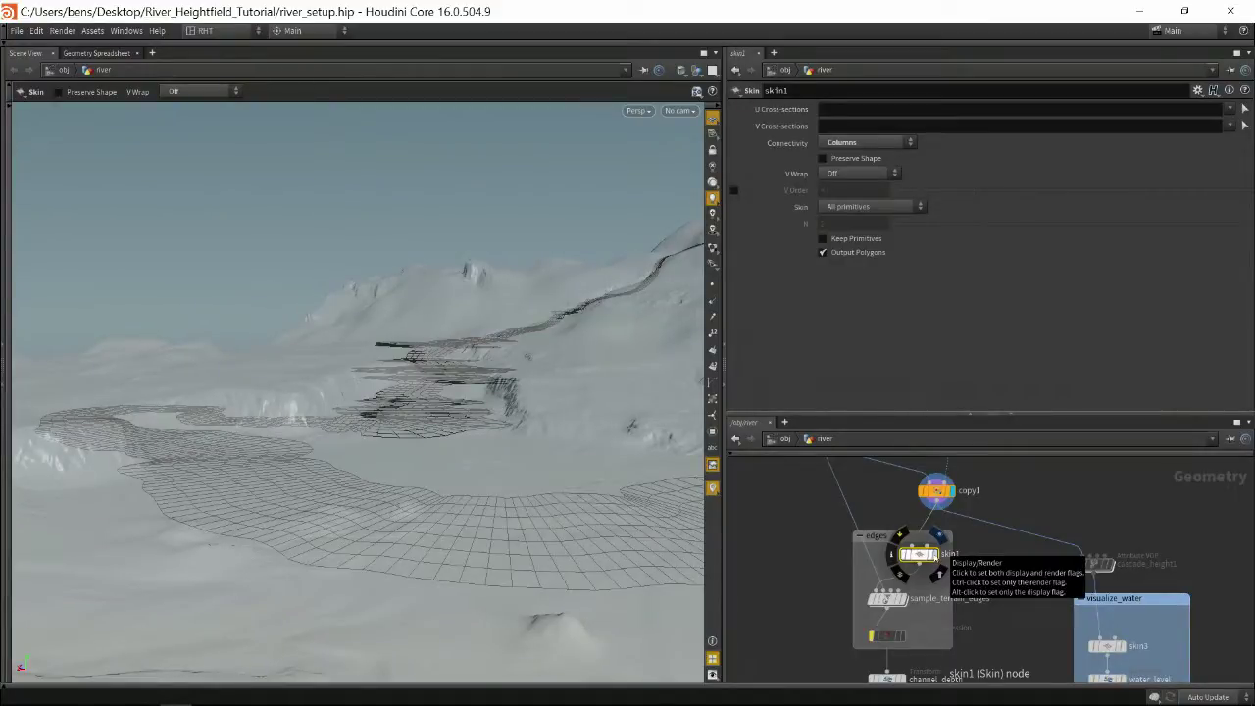
{"action": "left_click", "coordinate": [939, 536]}
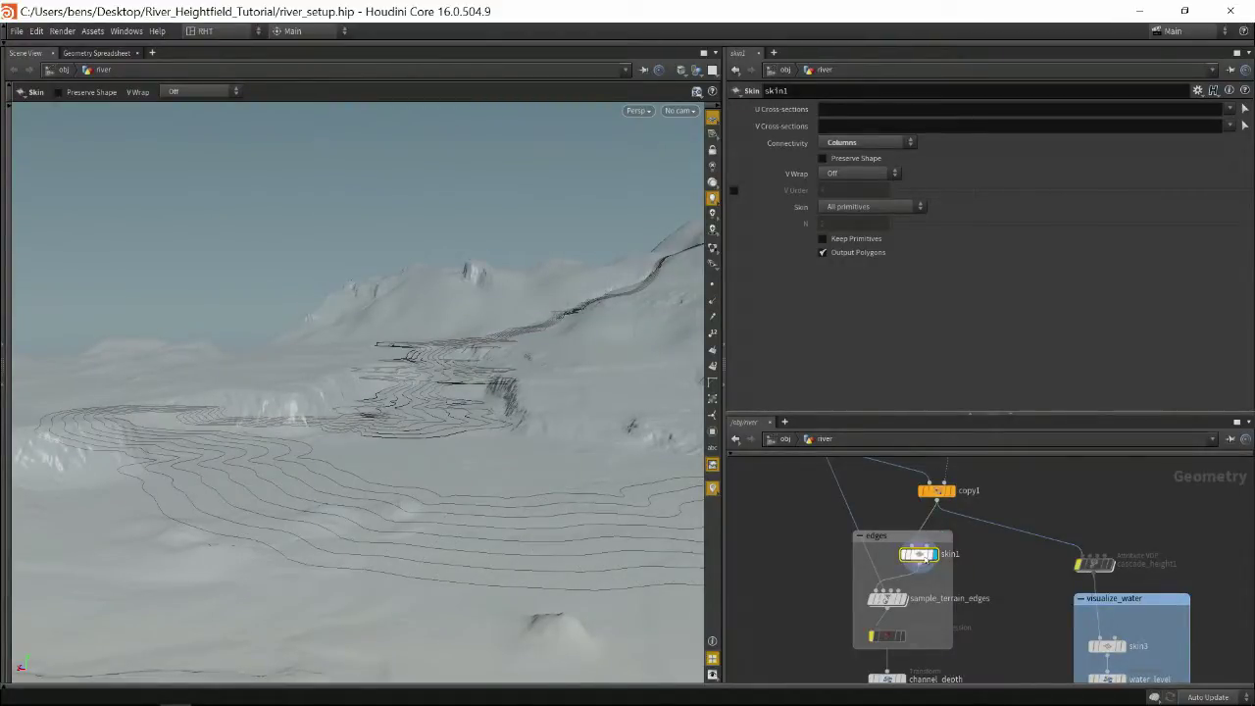
{"action": "key", "text": "Escape"}
{"action": "mouse_move", "coordinate": [379, 481]}
{"action": "left_mouse_down"}
{"action": "mouse_move", "coordinate": [424, 457]}
{"action": "mouse_move", "coordinate": [378, 483]}
{"action": "left_mouse_up"}
{"action": "right_click_drag", "start_coordinate": [378, 483], "coordinate": [448, 481]}
{"action": "middle_click_drag", "start_coordinate": [448, 481], "coordinate": [456, 443]}
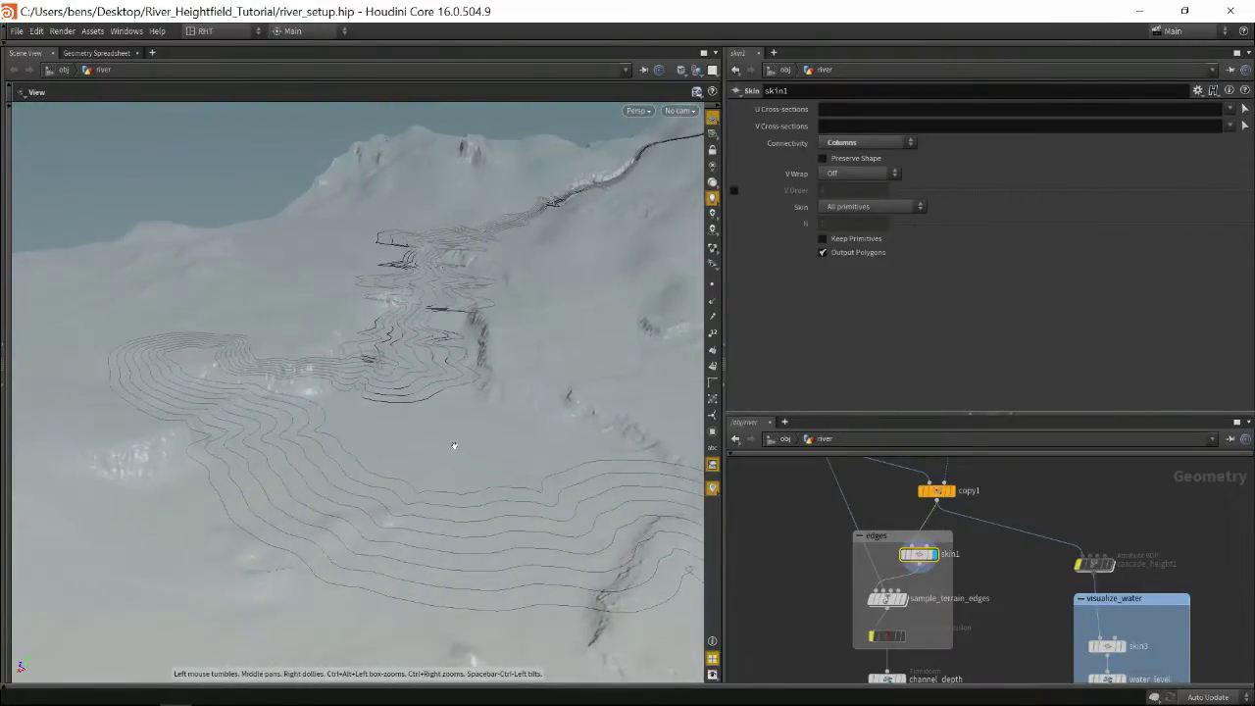
Set skin1's Connectivity to Quadrilaterals to compare the surface, and restore it to Columns
{"action": "left_click", "coordinate": [841, 144]}
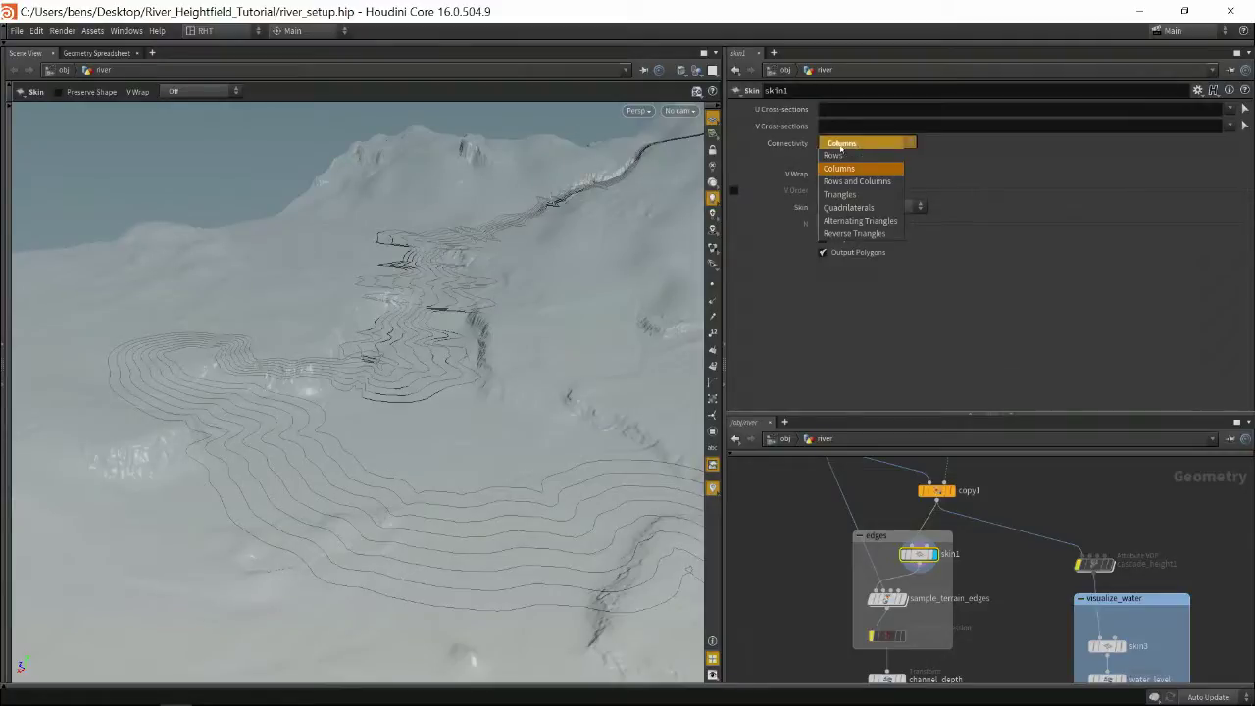
{"action": "left_click", "coordinate": [848, 207]}
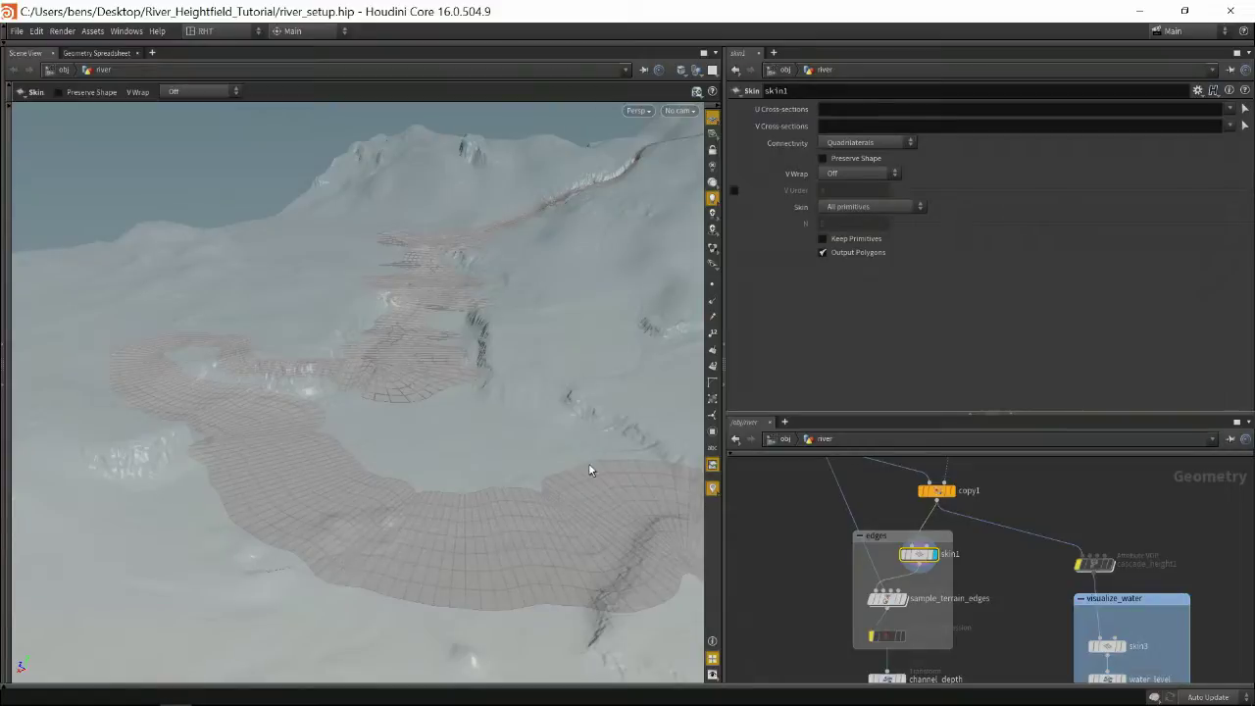
{"action": "left_click", "coordinate": [868, 147]}
{"action": "left_click", "coordinate": [868, 169]}
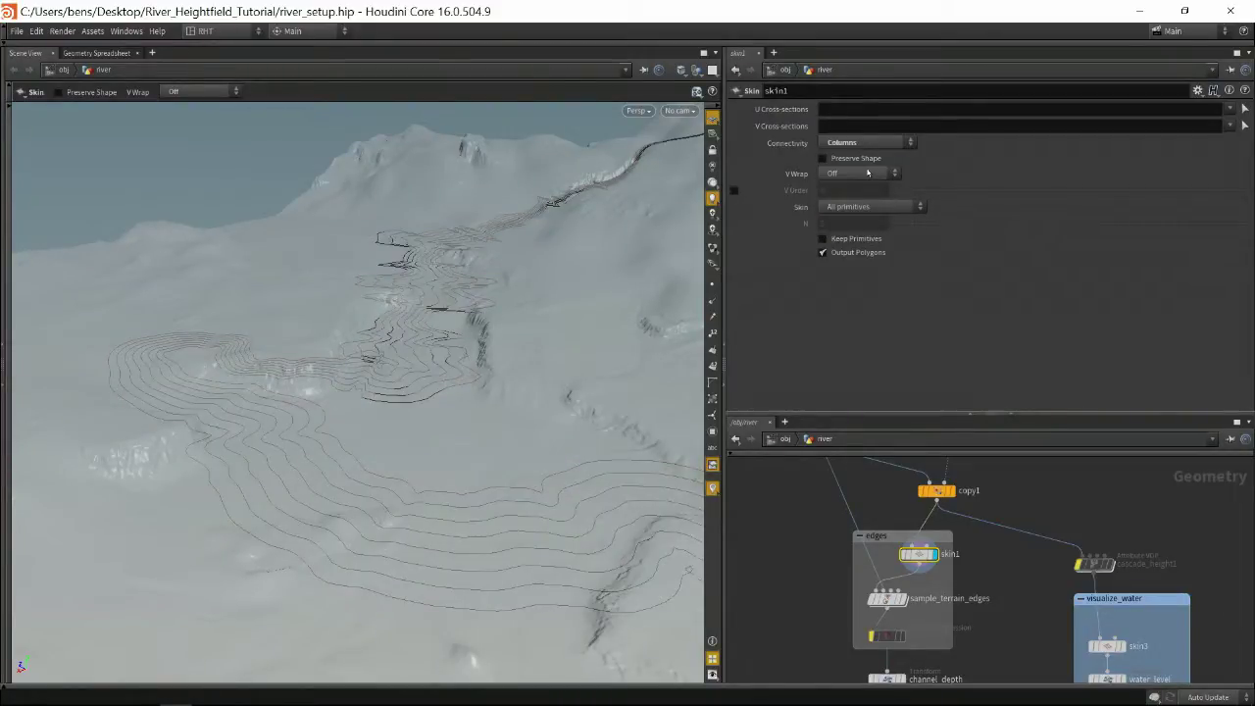
{"action": "left_click_drag", "start_coordinate": [370, 576], "coordinate": [282, 498]}
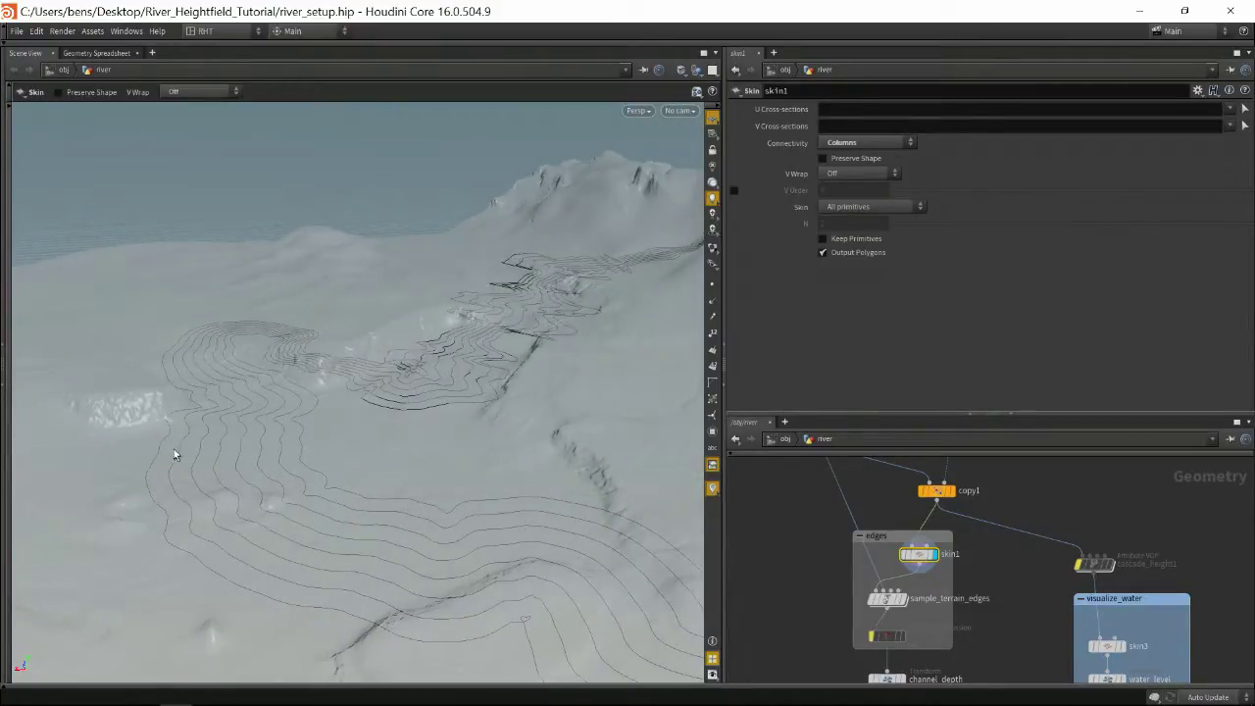
Display sample_terrain_edges, inspect the volume sampling network inside it, and return to the river geometry network
{"action": "middle_click_drag", "start_coordinate": [796, 599], "coordinate": [789, 540]}
{"action": "mouse_move", "coordinate": [887, 540]}
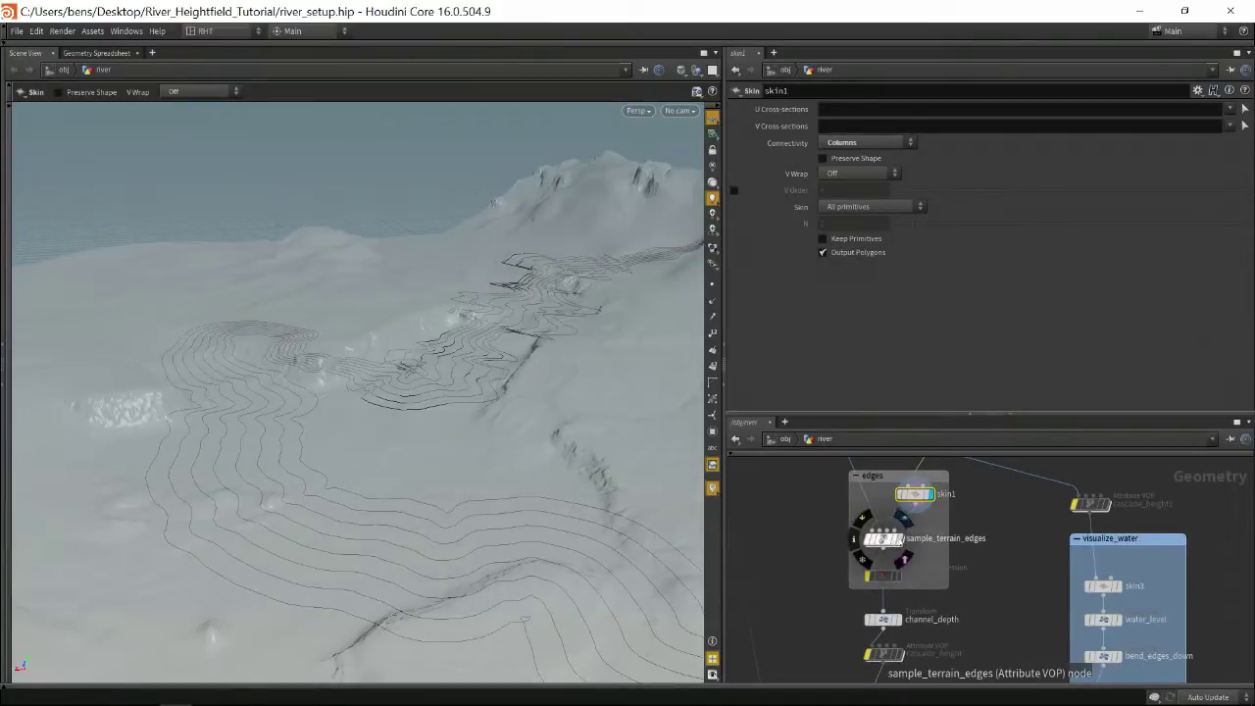
{"action": "left_click", "coordinate": [899, 540]}
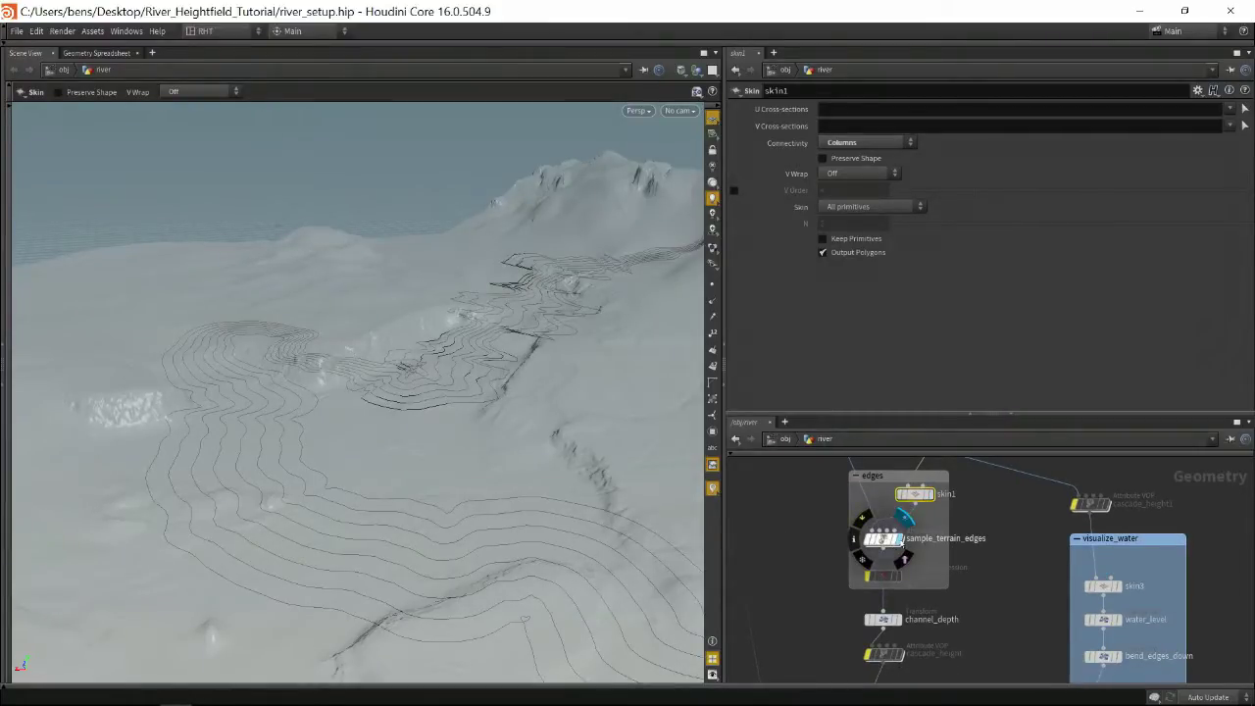
{"action": "double_click", "coordinate": [887, 540]}
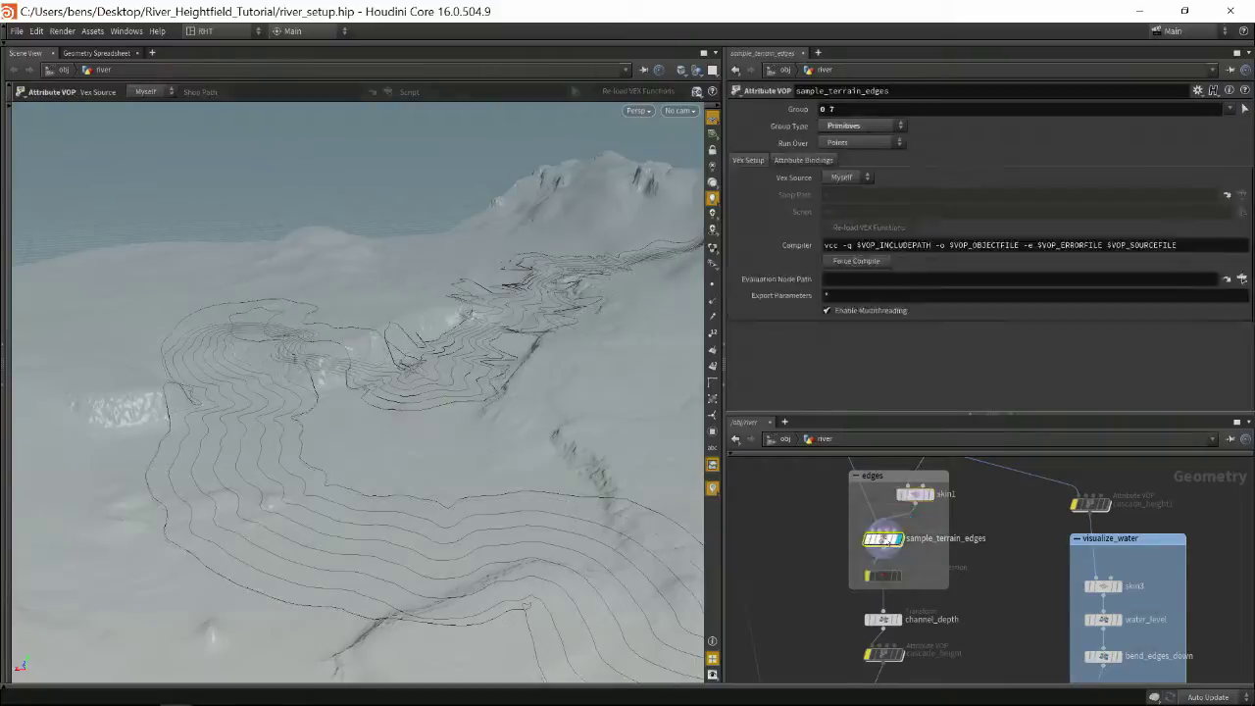
{"action": "left_click", "coordinate": [904, 574]}
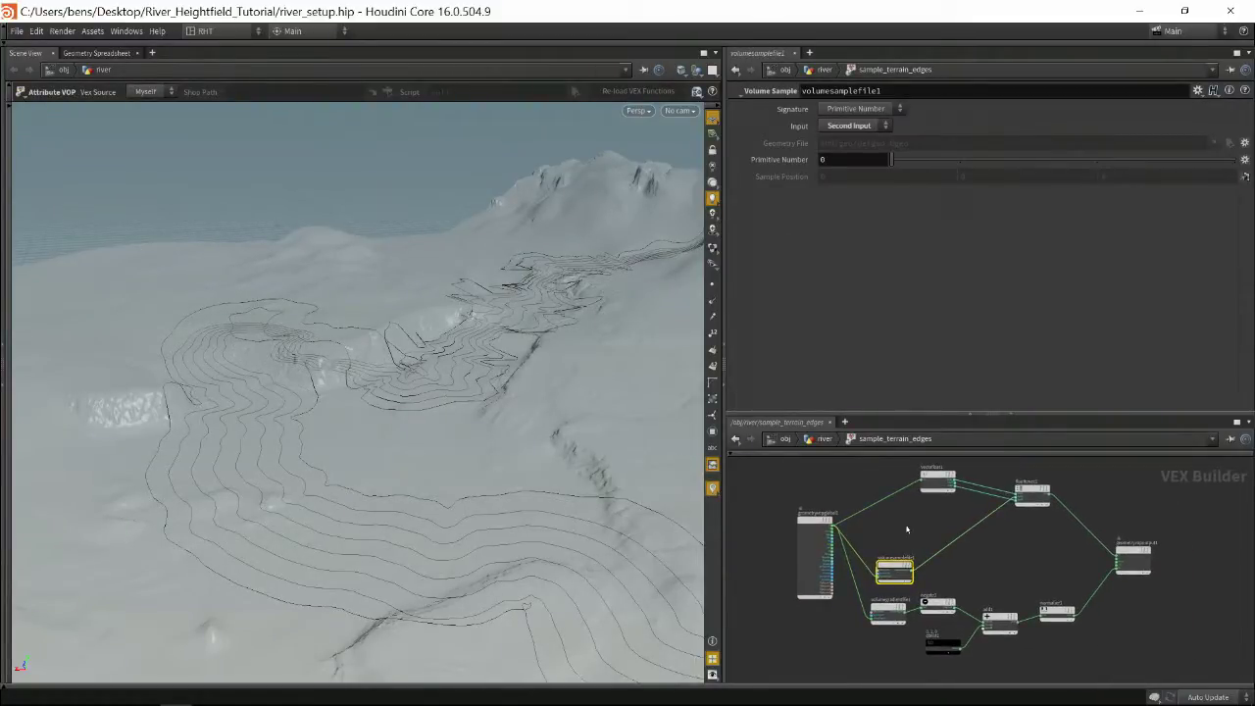
{"action": "key", "text": "u"}
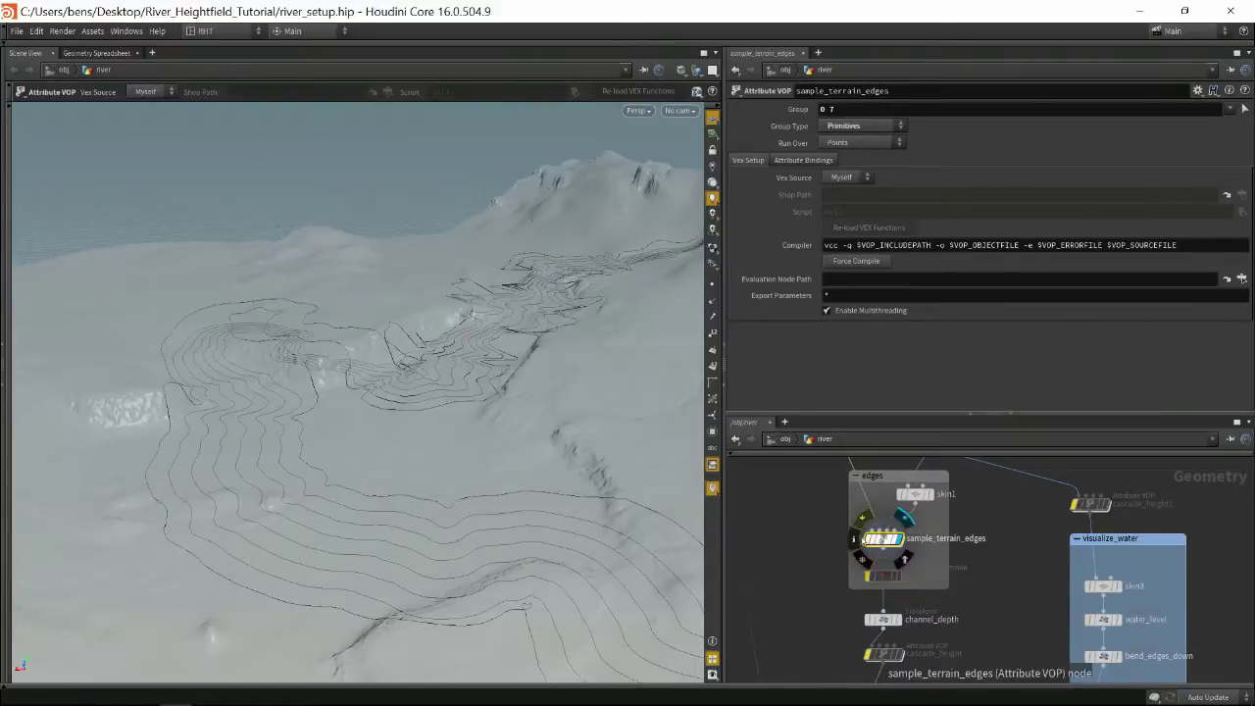
{"action": "scroll", "coordinate": [816, 570], "scroll_direction": "up", "scroll_amount": 3}
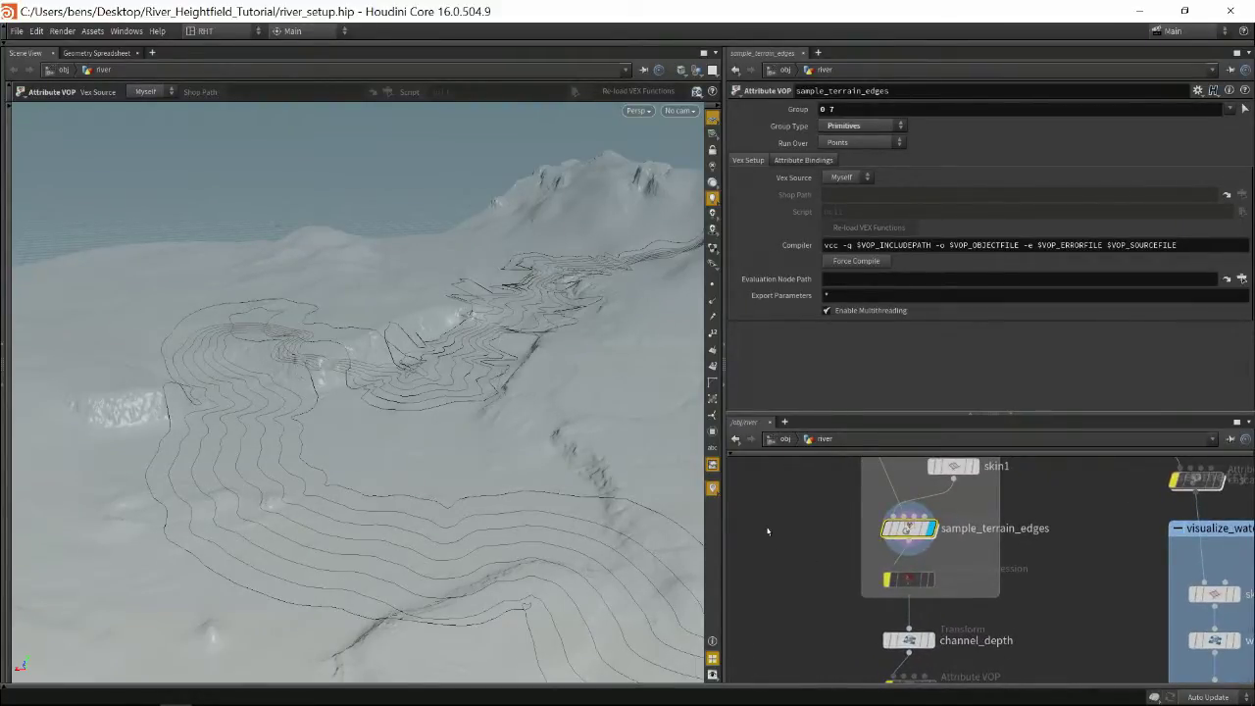
Inspect the channel_depth transform that lowers primitives 3 and 4, and display its result
{"action": "middle_click_drag", "start_coordinate": [801, 589], "coordinate": [794, 512]}
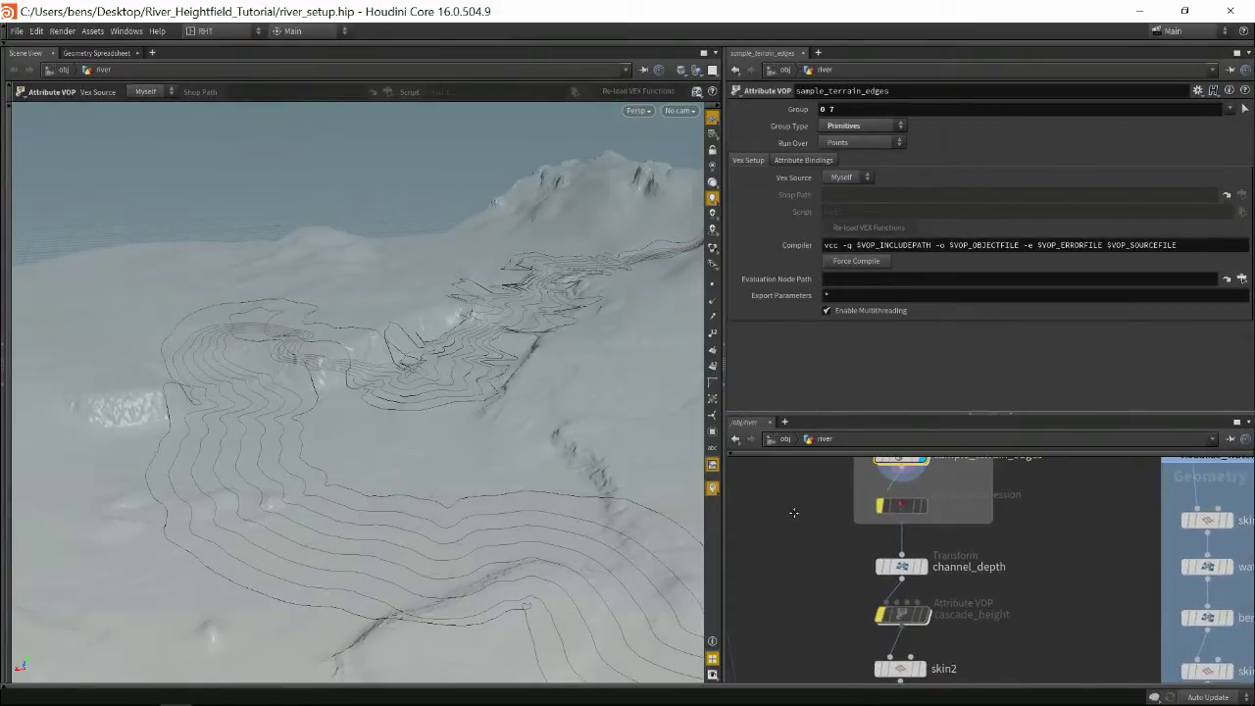
{"action": "middle_click_drag", "start_coordinate": [790, 556], "coordinate": [787, 534]}
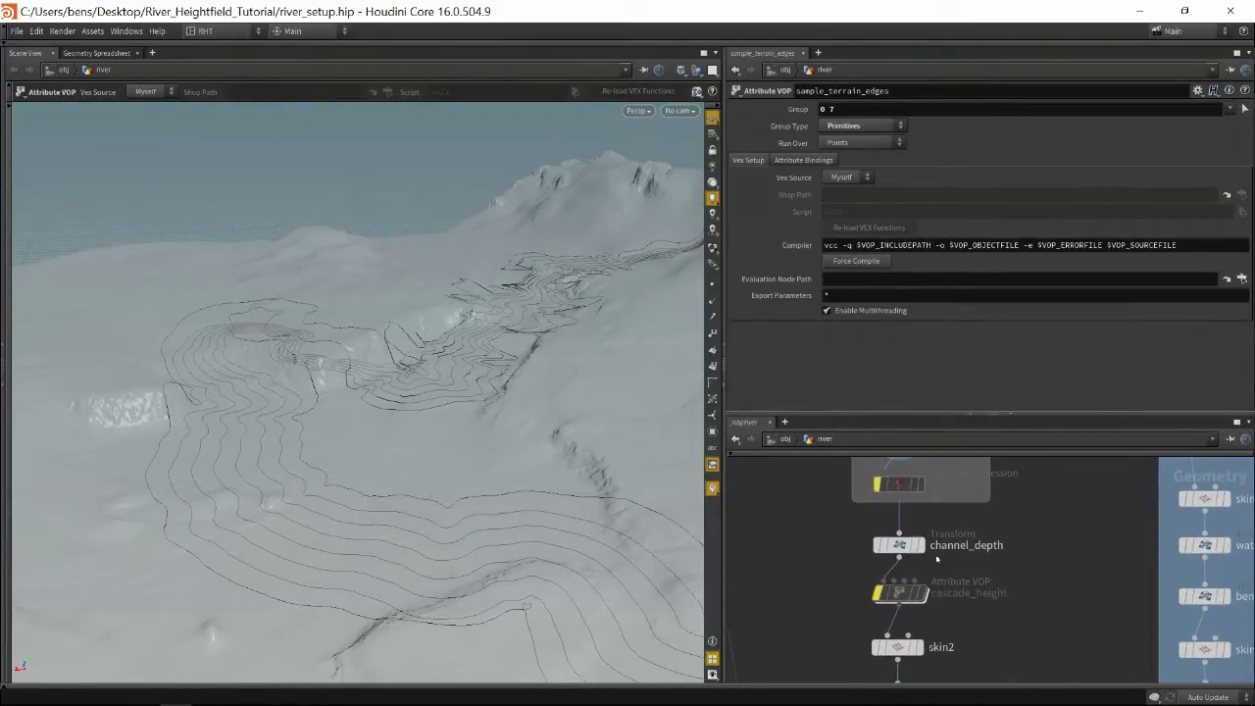
{"action": "mouse_move", "coordinate": [926, 546]}
{"action": "left_click", "coordinate": [911, 547]}
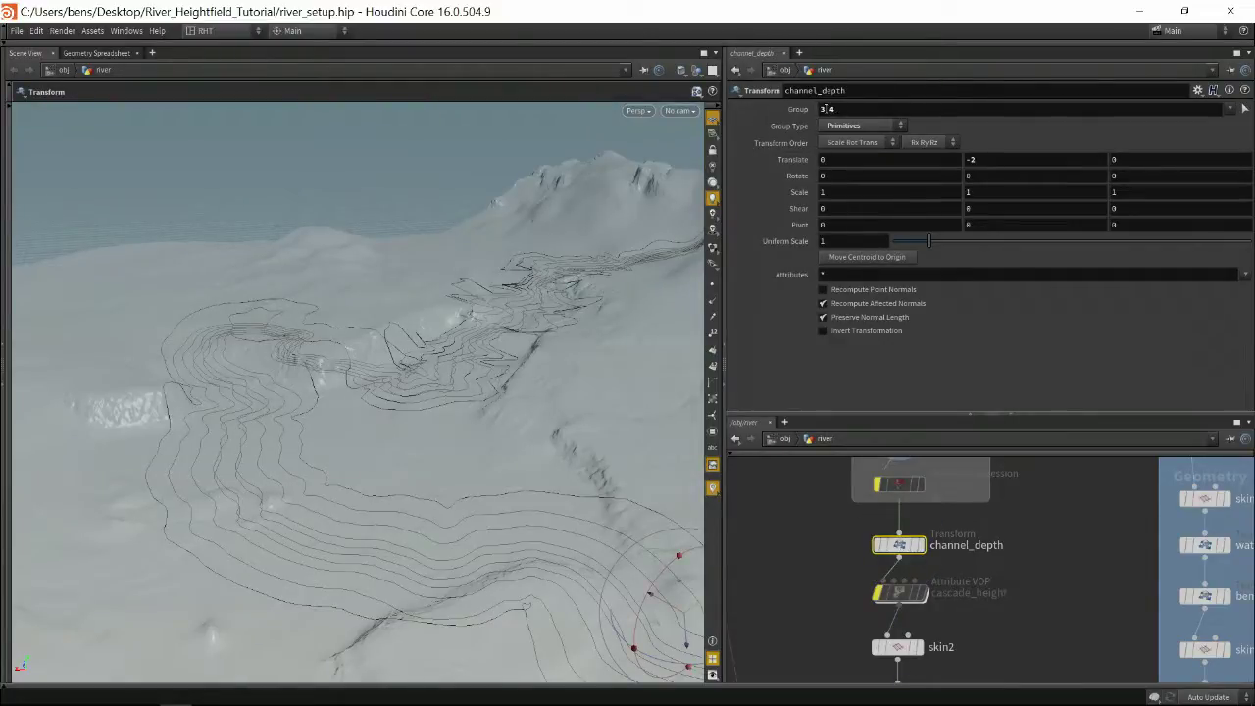
{"action": "left_click", "coordinate": [922, 548]}
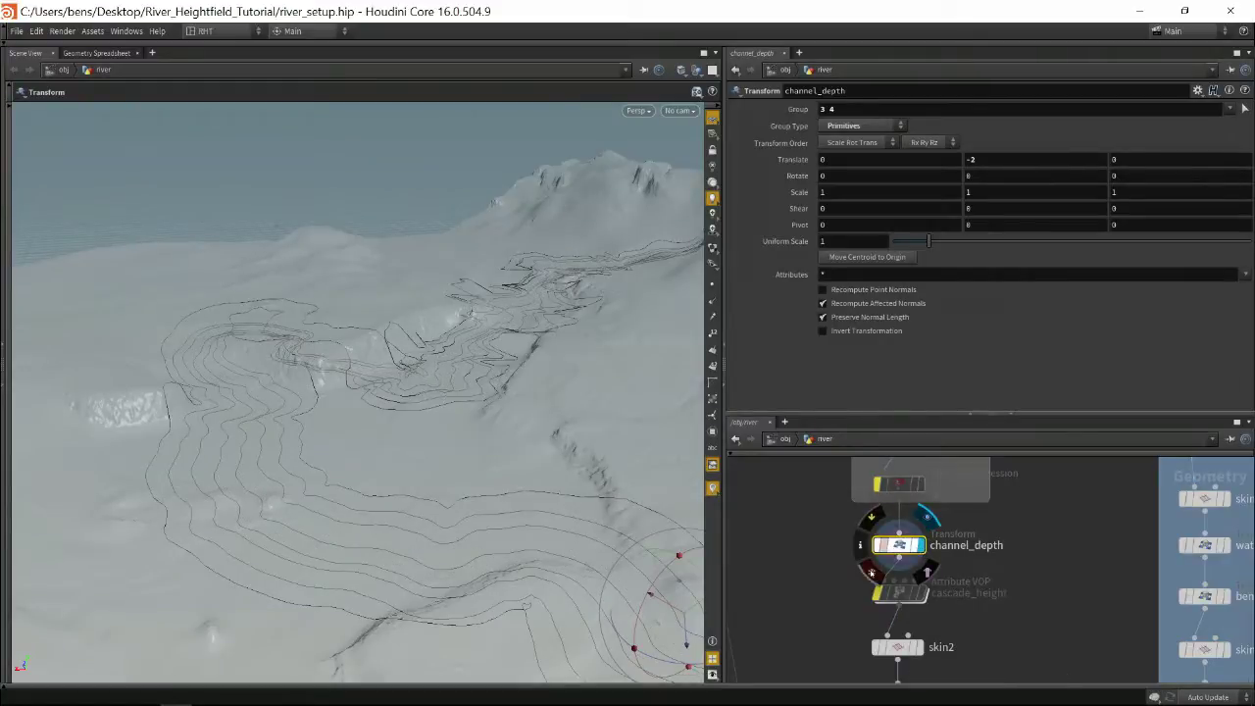
Display the normal1 node below skin2 and examine the skinned riverbed surface from several angles
{"action": "middle_click_drag", "start_coordinate": [821, 595], "coordinate": [815, 527]}
{"action": "mouse_move", "coordinate": [918, 606]}
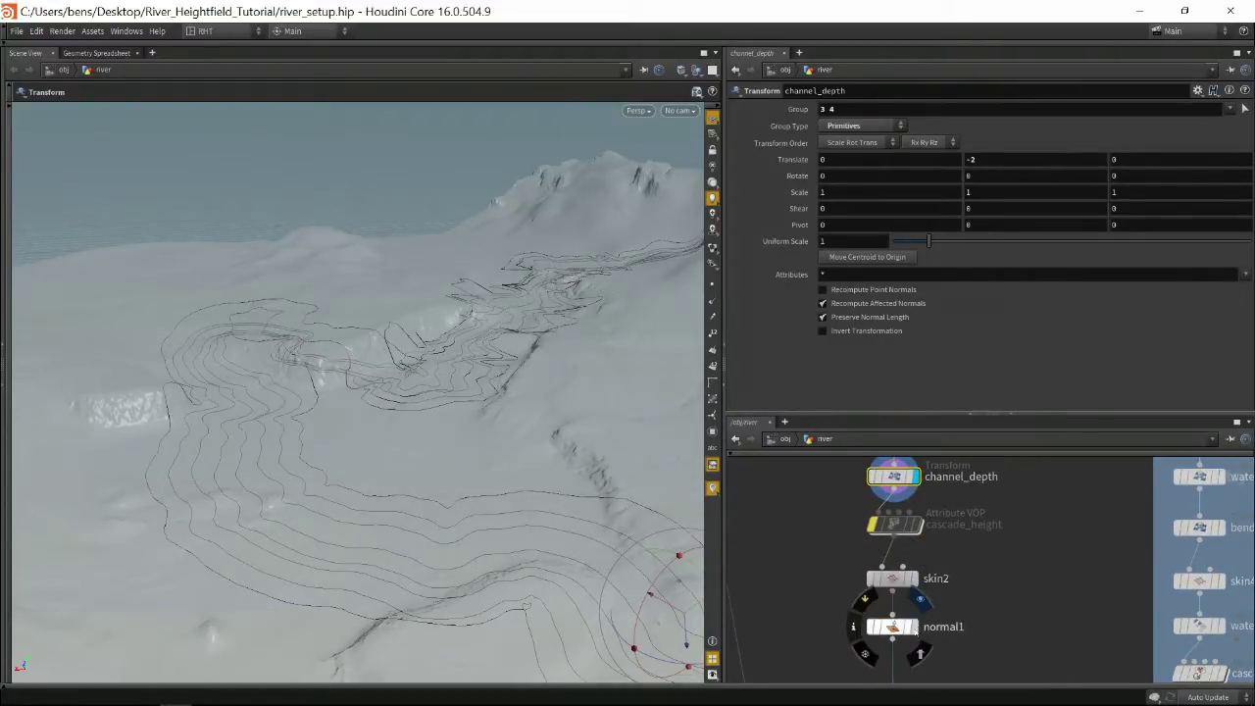
{"action": "left_click", "coordinate": [919, 603]}
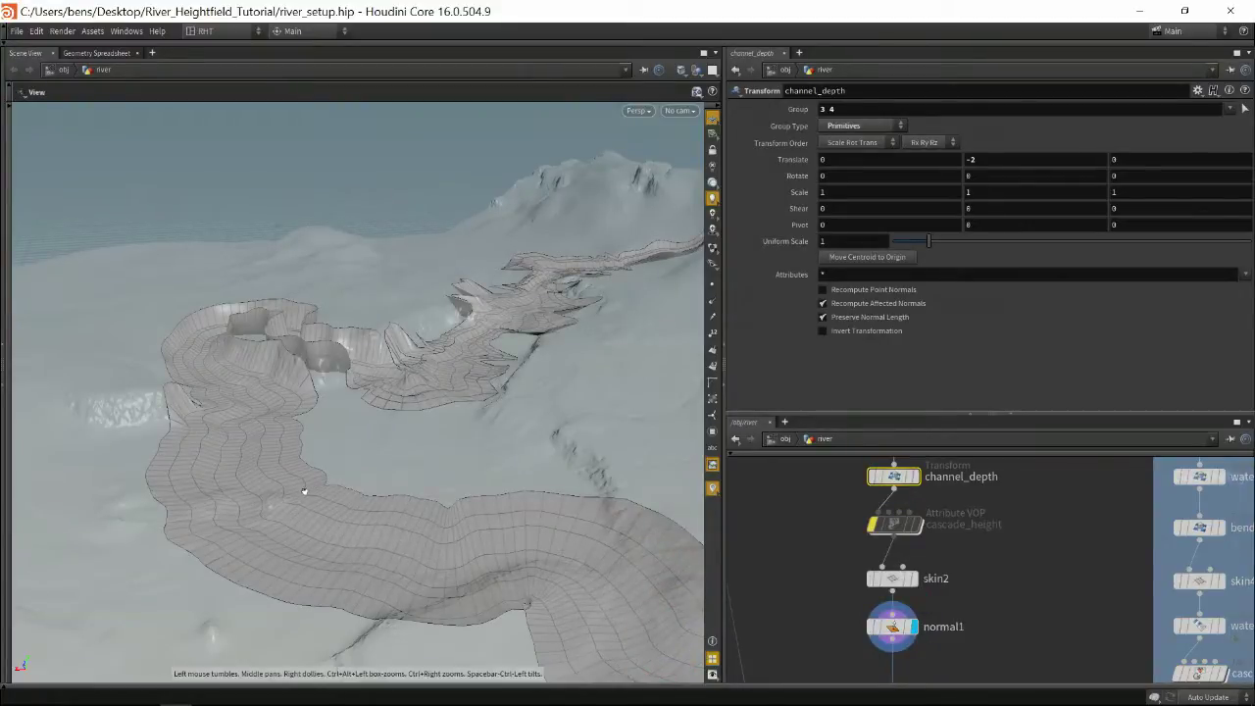
{"action": "left_click_drag", "start_coordinate": [305, 492], "coordinate": [281, 464], "text": "alt"}
{"action": "right_click_drag", "start_coordinate": [217, 464], "coordinate": [372, 438], "text": "alt"}
{"action": "left_click_drag", "start_coordinate": [372, 438], "coordinate": [470, 487]}
{"action": "right_click_drag", "start_coordinate": [471, 486], "coordinate": [482, 492]}
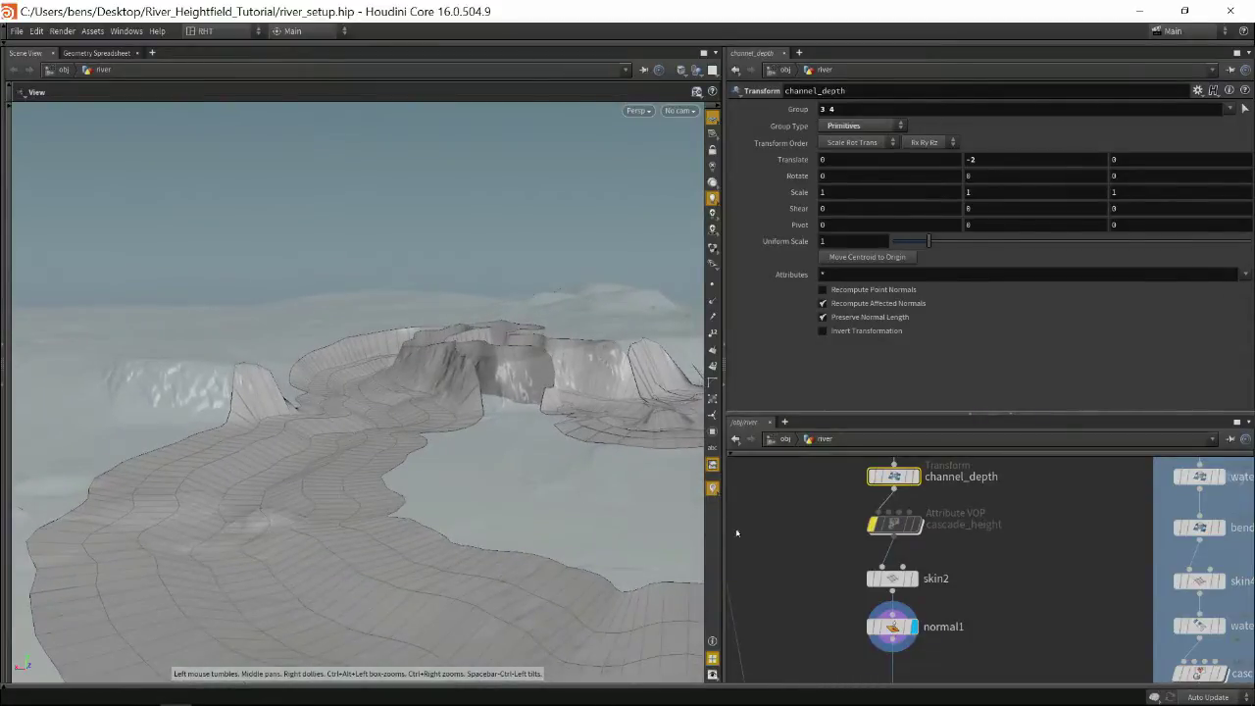
Display the sample_riverbed volume VOP with other objects hidden, and examine the river channel in the terrain
{"action": "mouse_move", "coordinate": [959, 675]}
{"action": "middle_mouse_down"}
{"action": "mouse_move", "coordinate": [960, 547]}
{"action": "mouse_move", "coordinate": [1036, 493]}
{"action": "middle_mouse_up"}
{"action": "middle_click_drag", "start_coordinate": [1010, 606], "coordinate": [1050, 508]}
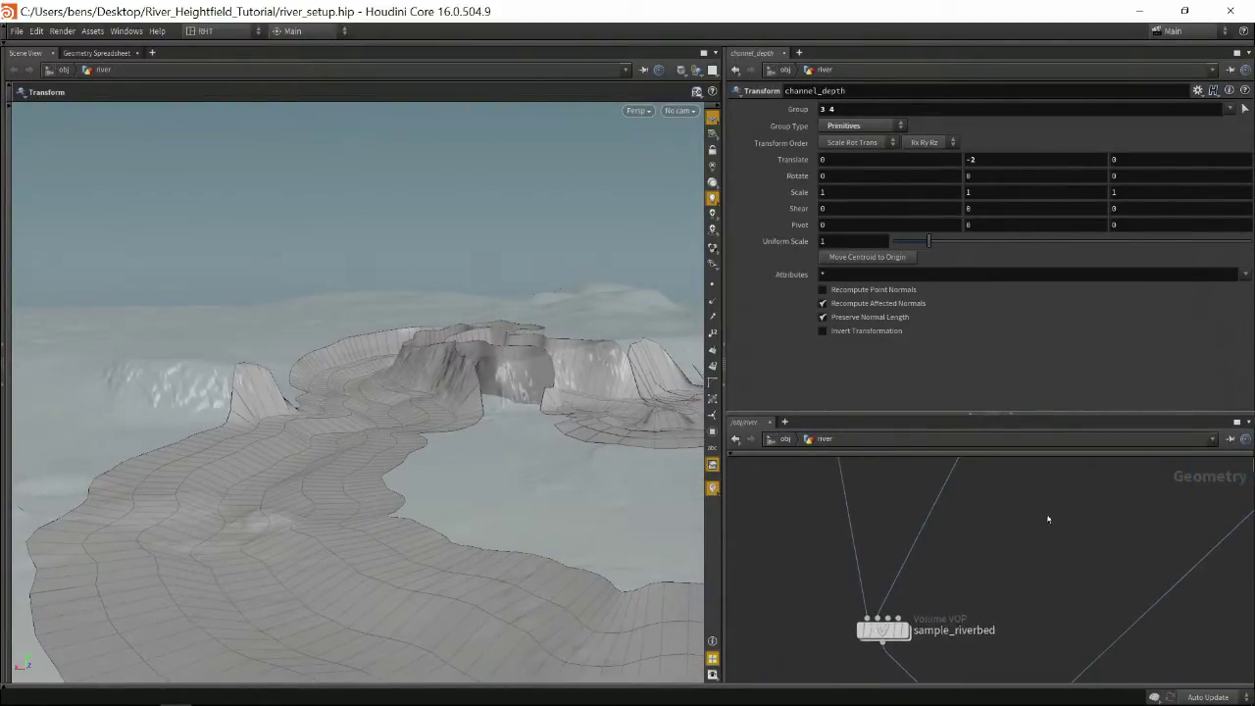
{"action": "mouse_move", "coordinate": [883, 629]}
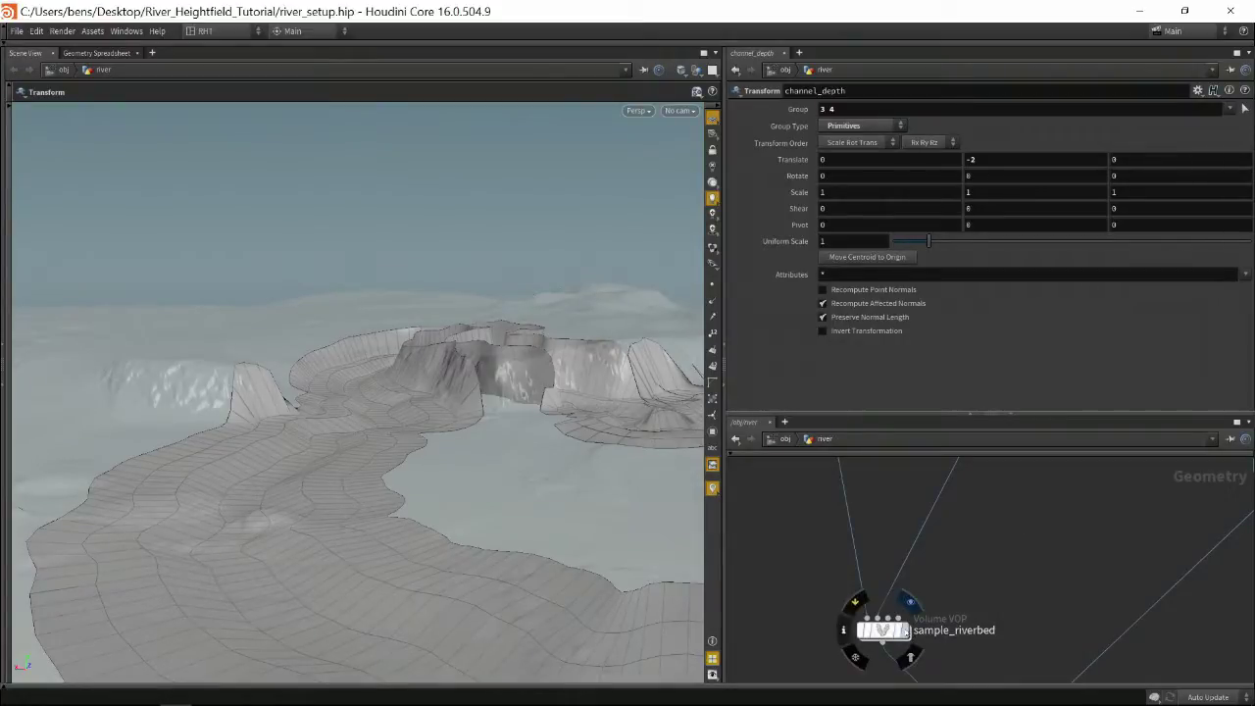
{"action": "left_click", "coordinate": [909, 601]}
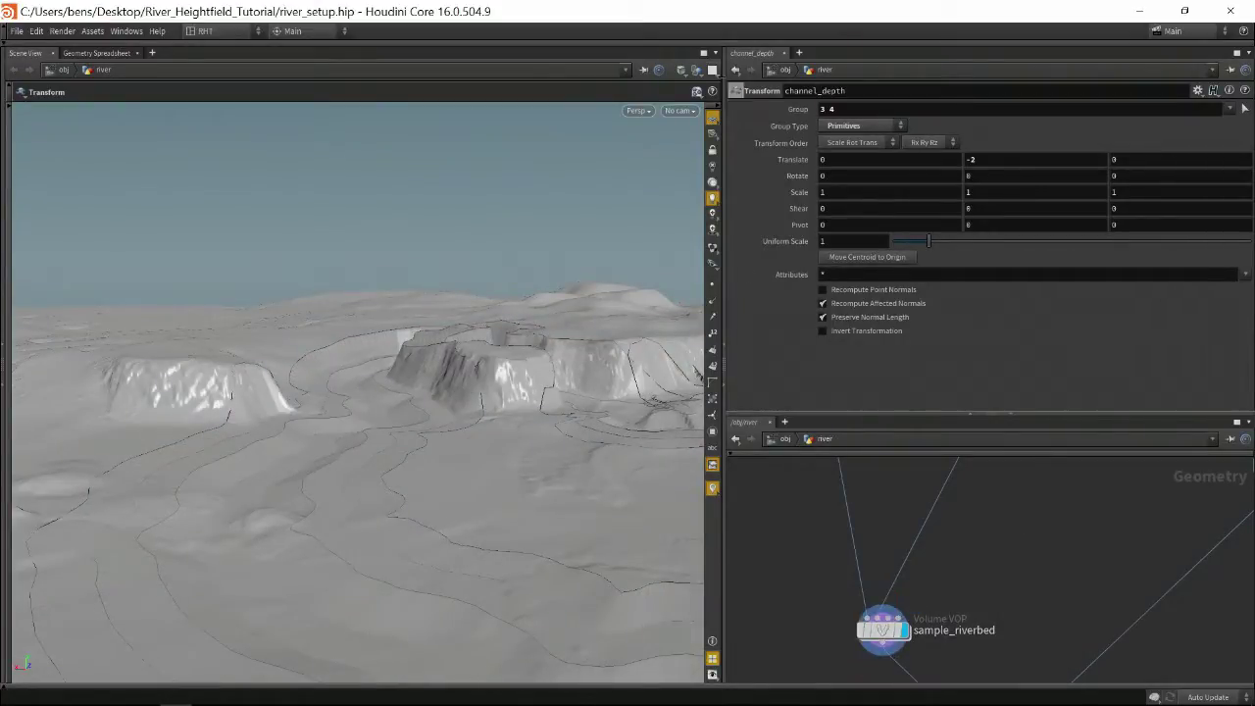
{"action": "left_click", "coordinate": [697, 70]}
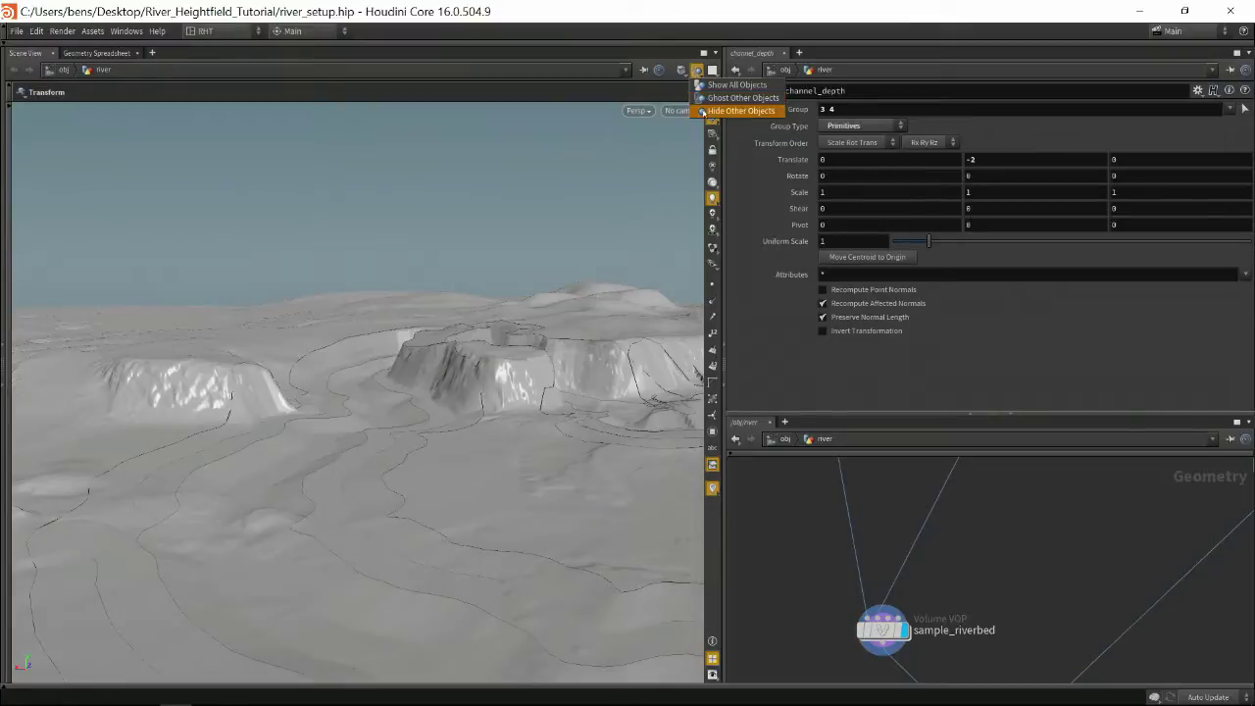
{"action": "left_click", "coordinate": [702, 112]}
{"action": "key", "text": "Escape"}
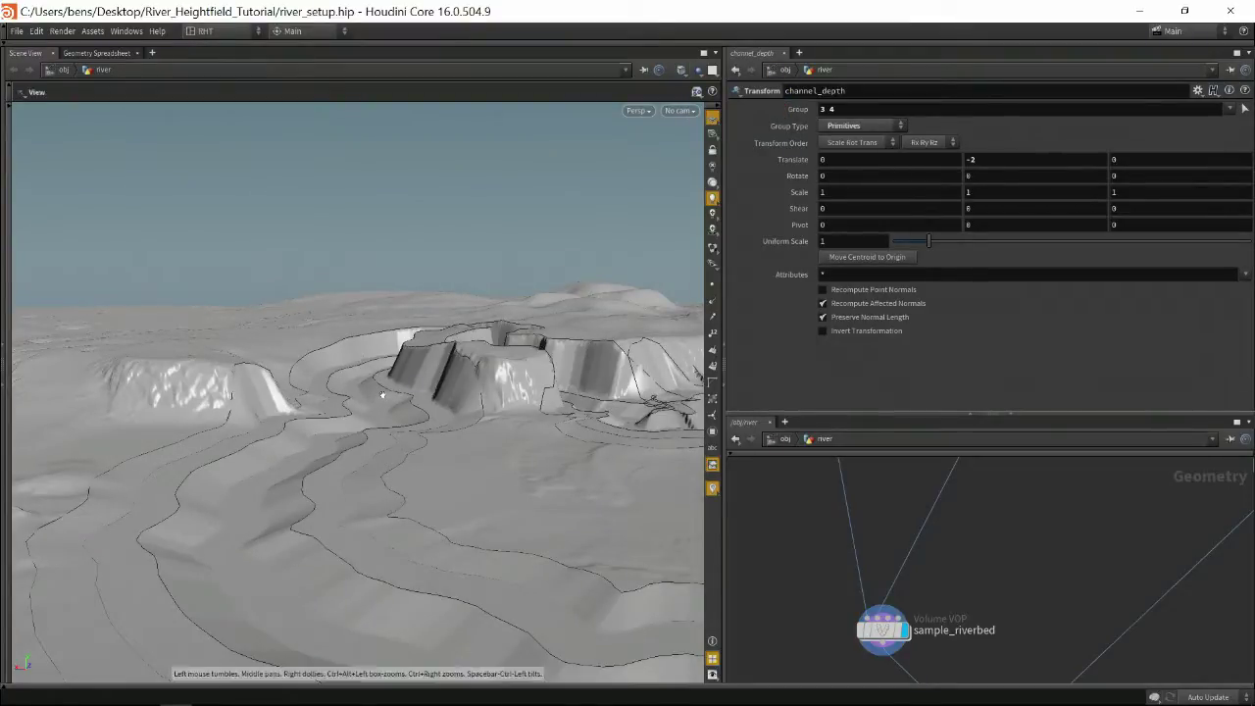
{"action": "left_click_drag", "start_coordinate": [347, 395], "coordinate": [360, 336]}
{"action": "right_click_drag", "start_coordinate": [360, 336], "coordinate": [432, 353]}
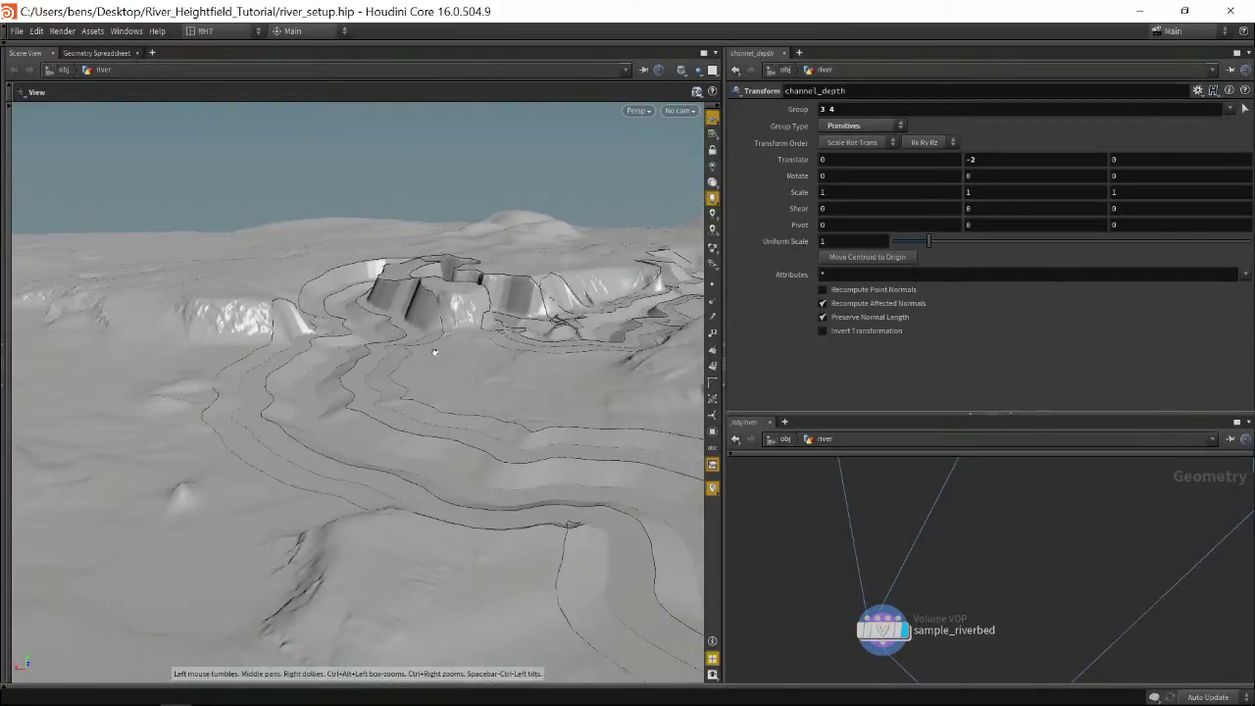
Open the network inside sample_riverbed and enlarge the network area to examine its nodes from the global parameters onward
{"action": "middle_click_drag", "start_coordinate": [984, 572], "coordinate": [966, 513]}
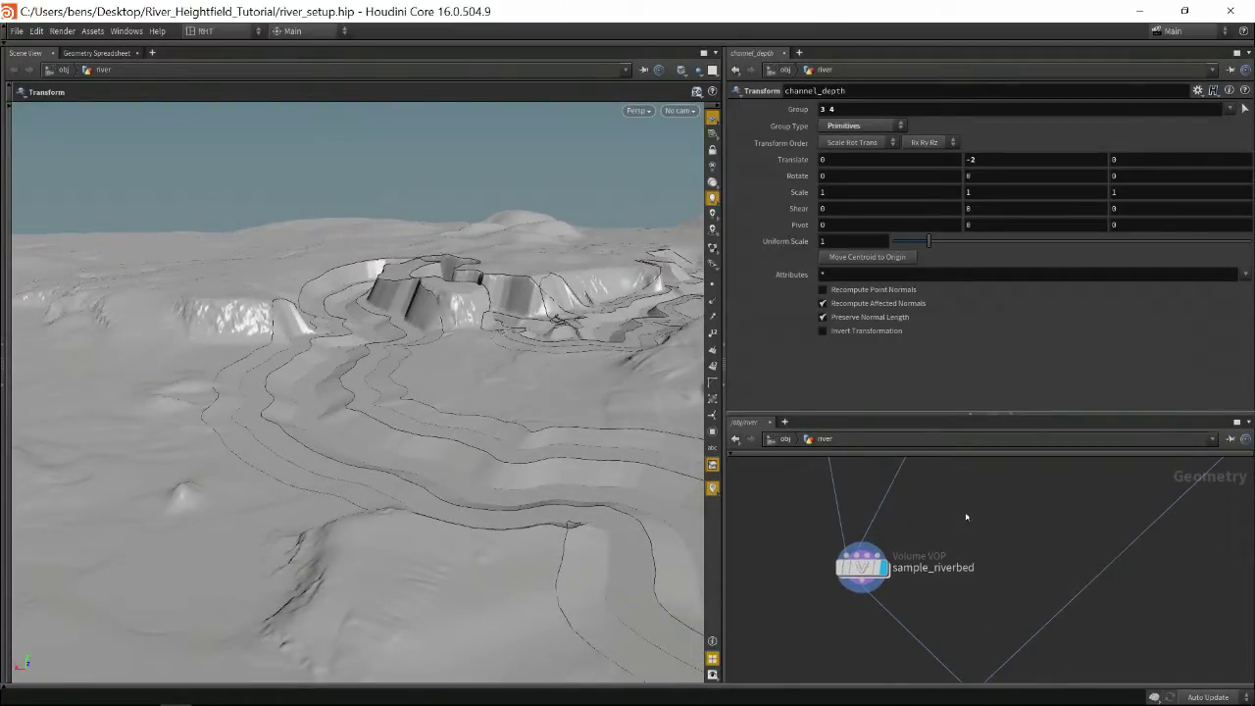
{"action": "double_click", "coordinate": [861, 567]}
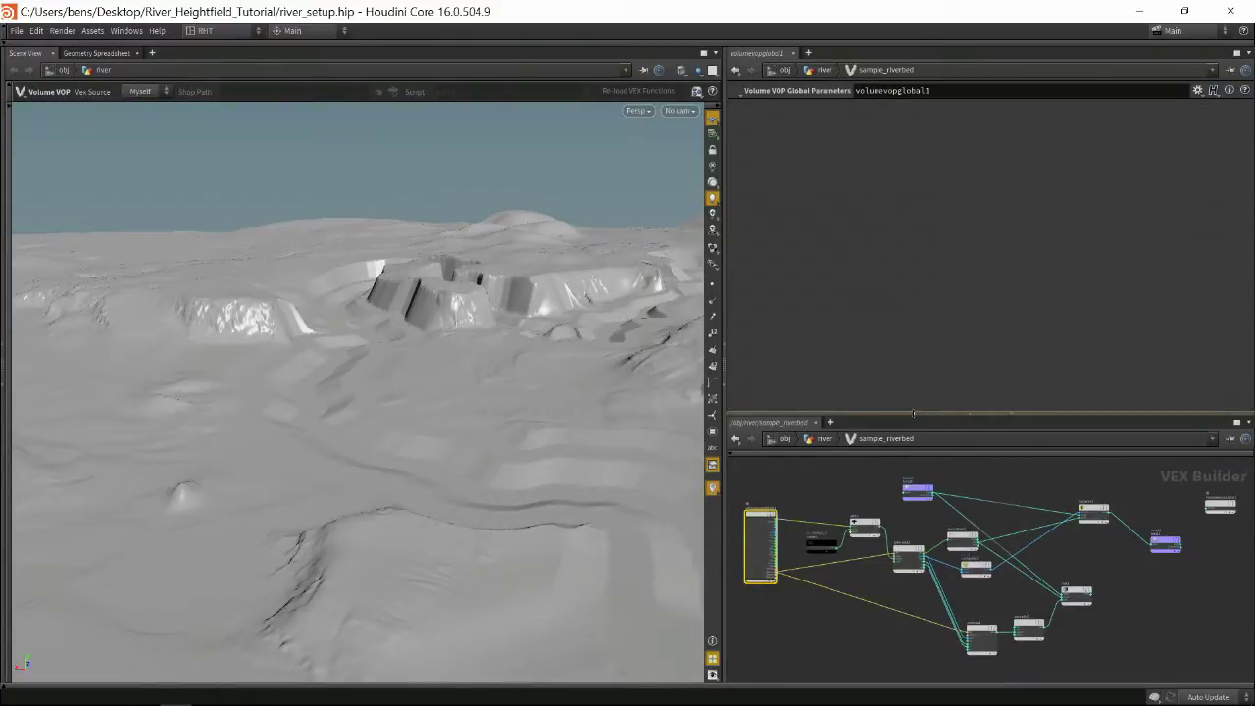
{"action": "left_click_drag", "start_coordinate": [916, 413], "coordinate": [937, 155]}
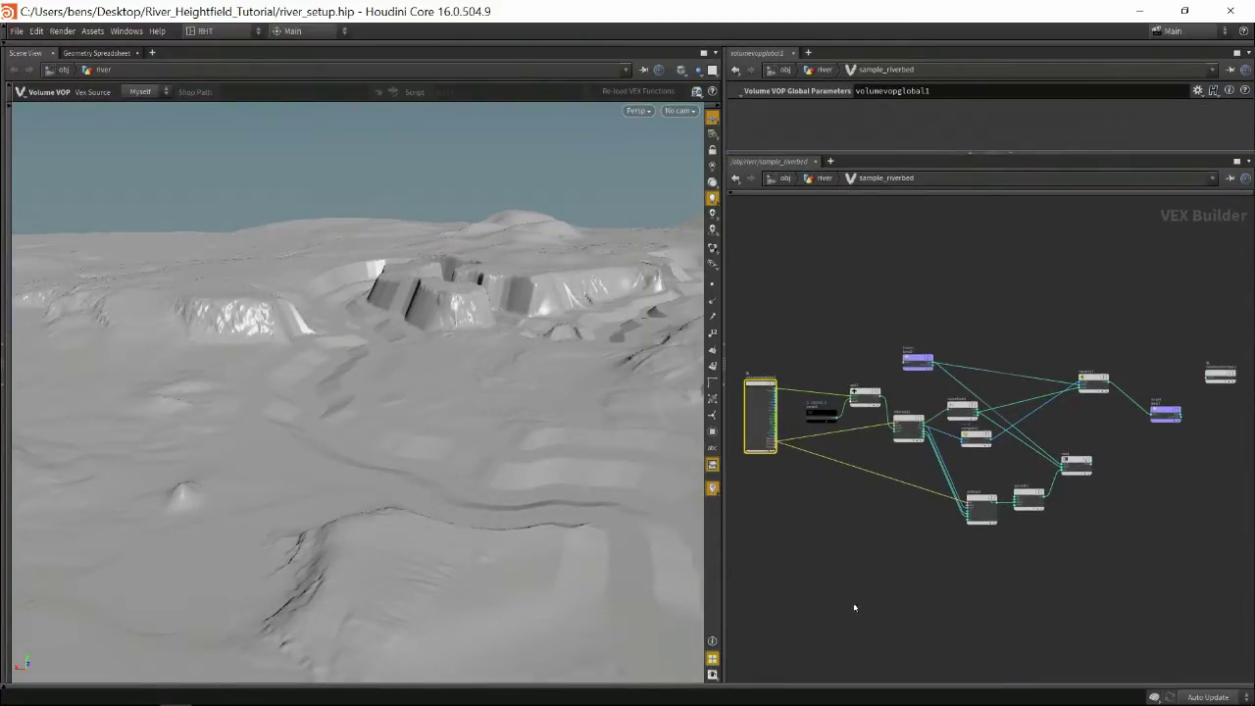
{"action": "scroll", "coordinate": [854, 608], "scroll_direction": "up", "scroll_amount": 2}
{"action": "middle_click_drag", "start_coordinate": [889, 518], "coordinate": [973, 615]}
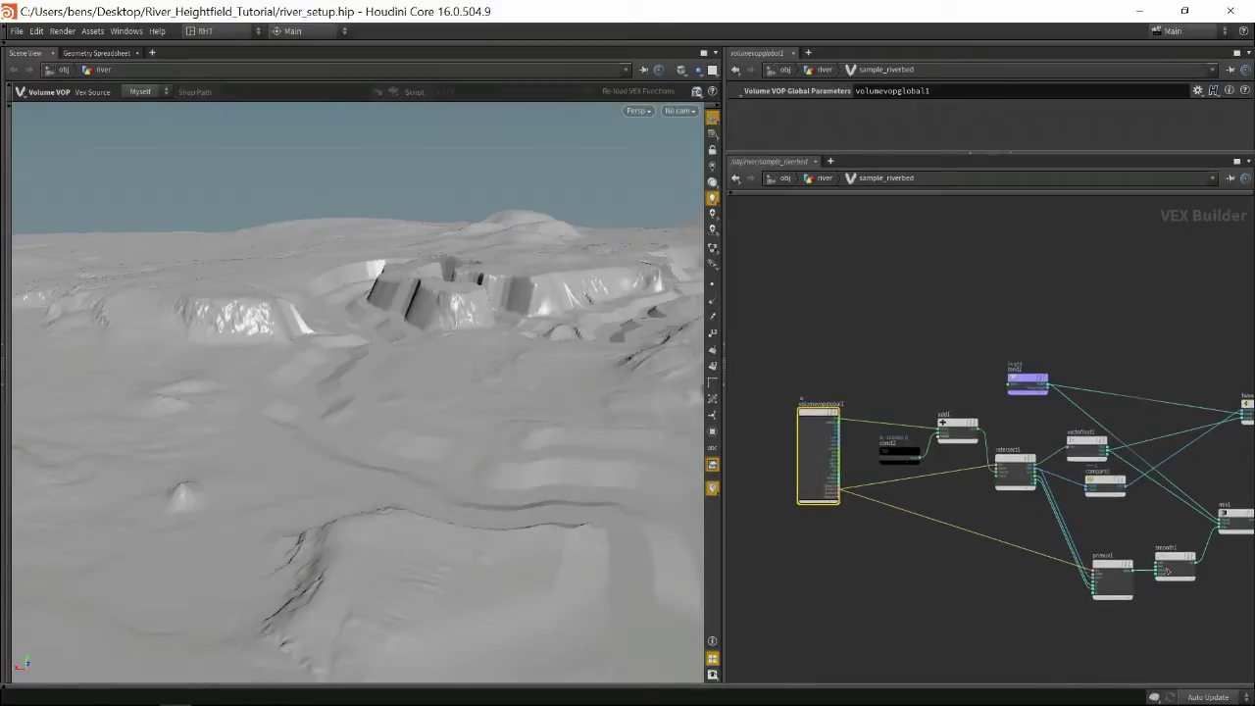
Follow the sample_riverbed network to its output, and move the bind1 height export node slightly up beside twoway1
{"action": "middle_click_drag", "start_coordinate": [1108, 545], "coordinate": [908, 619]}
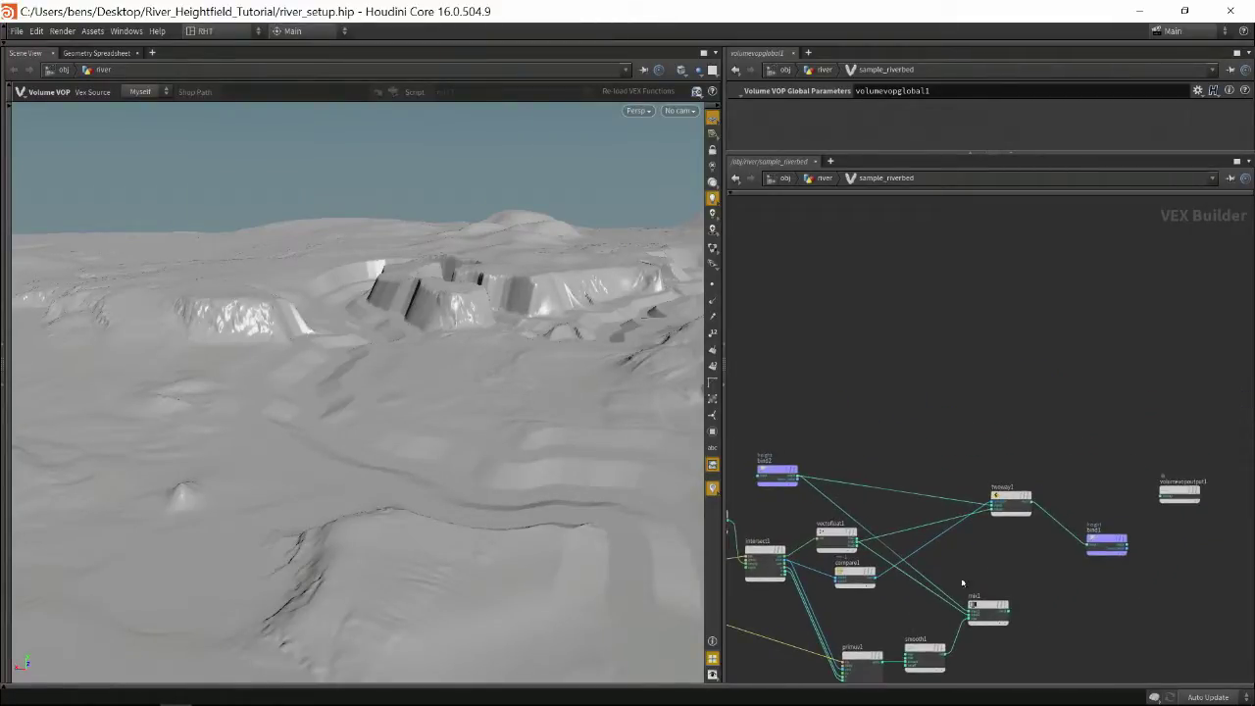
{"action": "middle_click_drag", "start_coordinate": [981, 565], "coordinate": [1087, 550]}
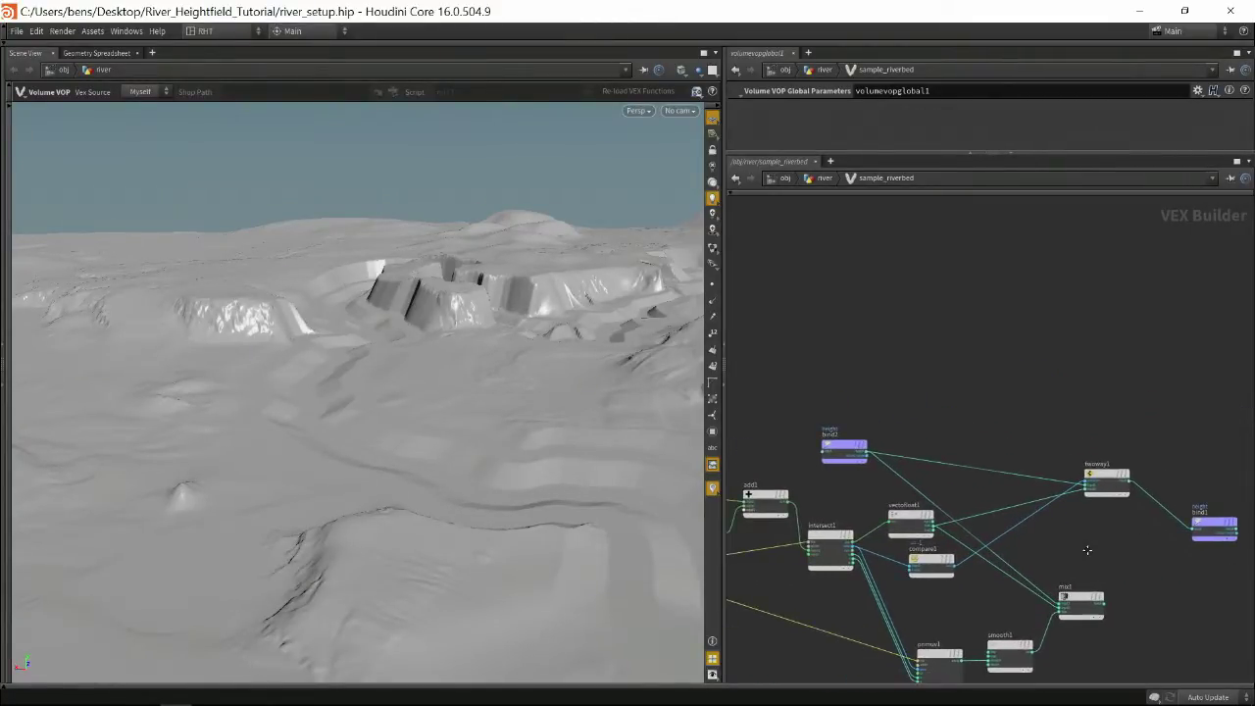
{"action": "left_click", "coordinate": [1211, 526]}
{"action": "left_click_drag", "start_coordinate": [1212, 526], "coordinate": [1209, 500]}
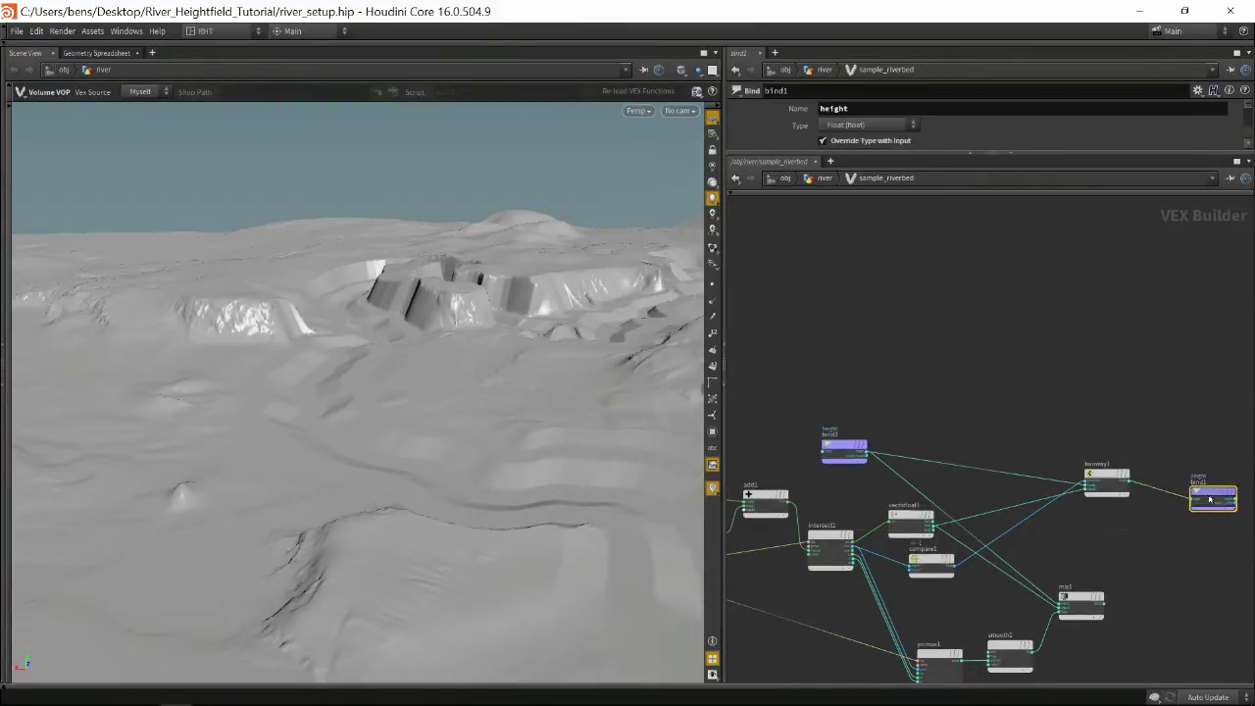
Inspect the twoway1 switch and the vectofloat1 node feeding it in the sample_riverbed network
{"action": "left_click", "coordinate": [1106, 476]}
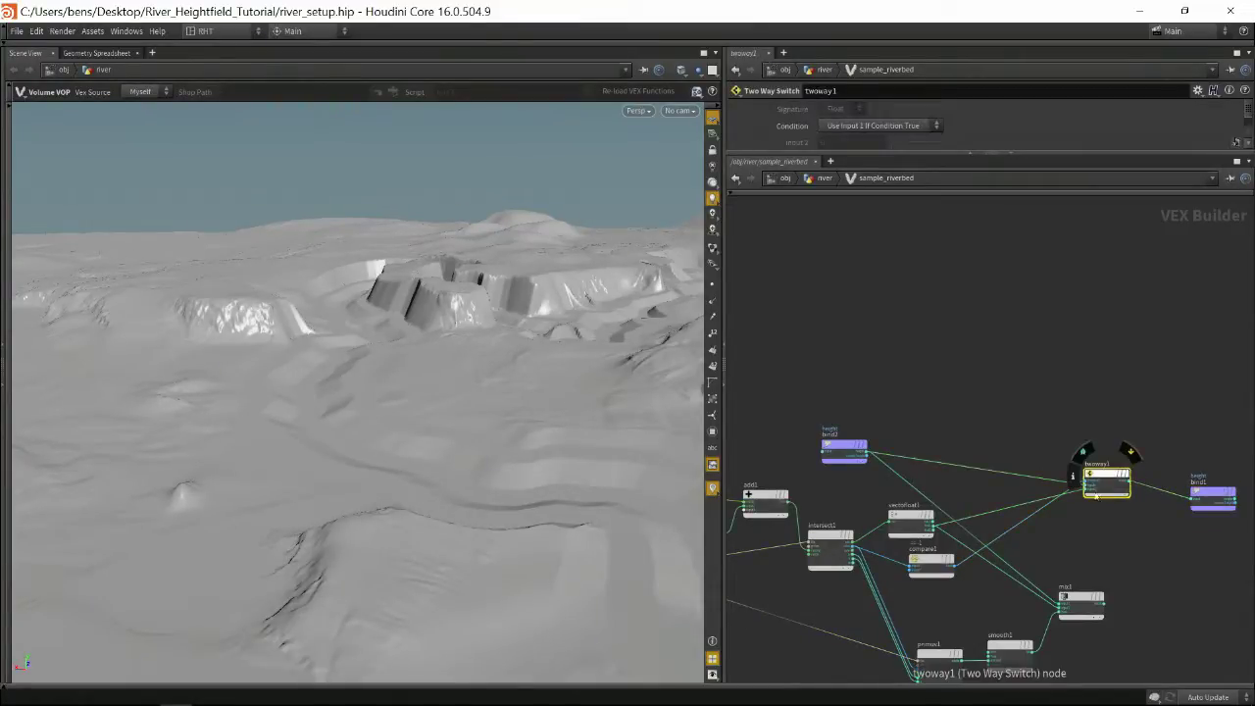
{"action": "scroll", "coordinate": [1094, 486], "scroll_direction": "up", "scroll_amount": 2}
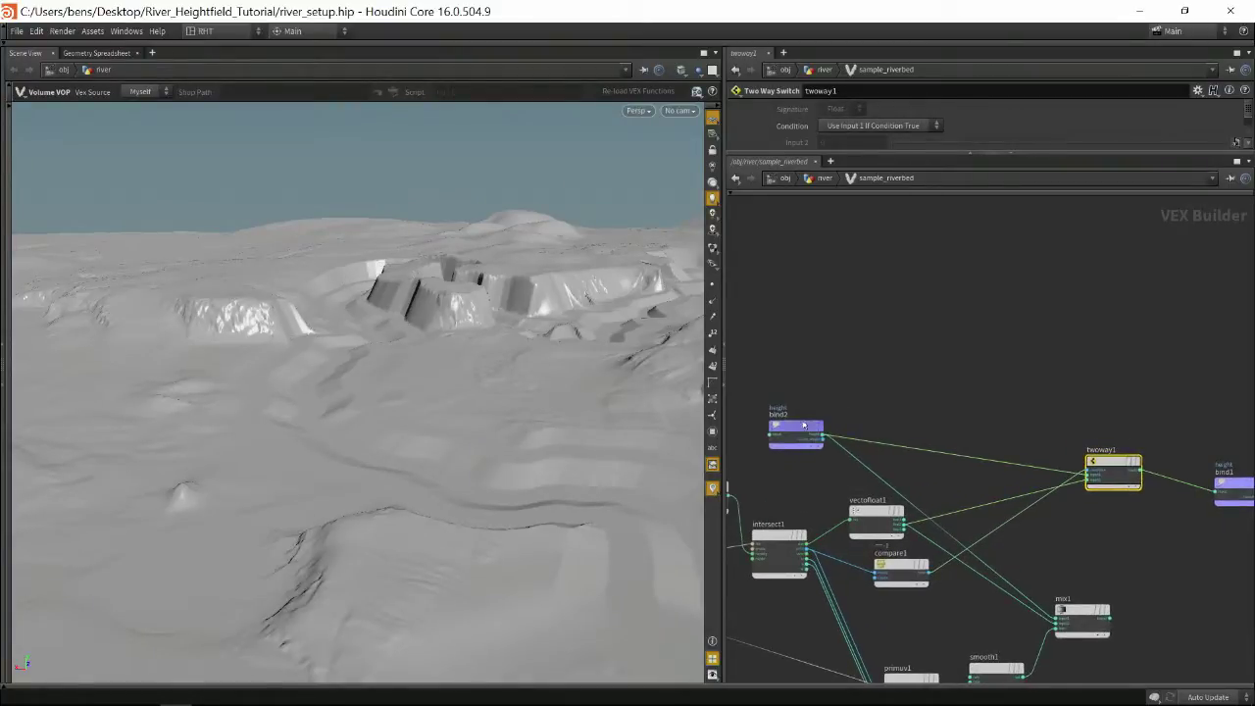
{"action": "left_click", "coordinate": [868, 510]}
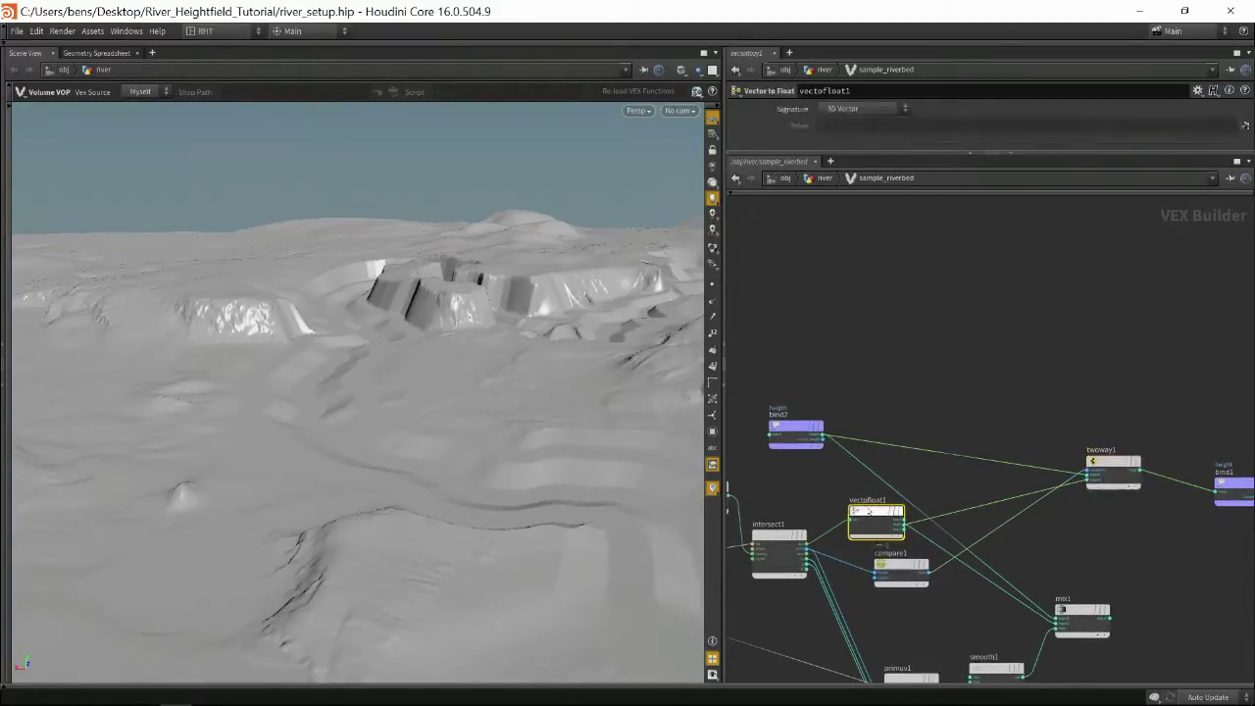
Select the intersect1 node and enlarge its parameter area to examine the ray direction, along with the const2 and add1 nodes feeding it
{"action": "middle_click_drag", "start_coordinate": [794, 493], "coordinate": [1011, 442]}
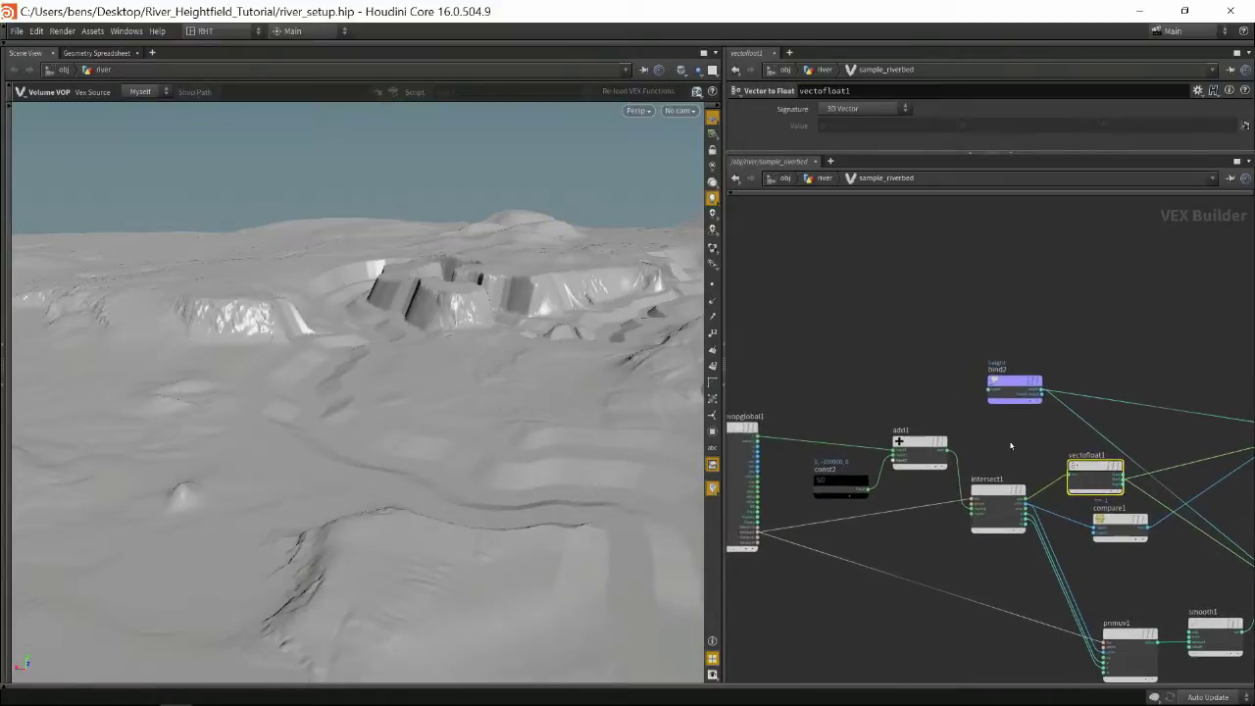
{"action": "left_click", "coordinate": [992, 495]}
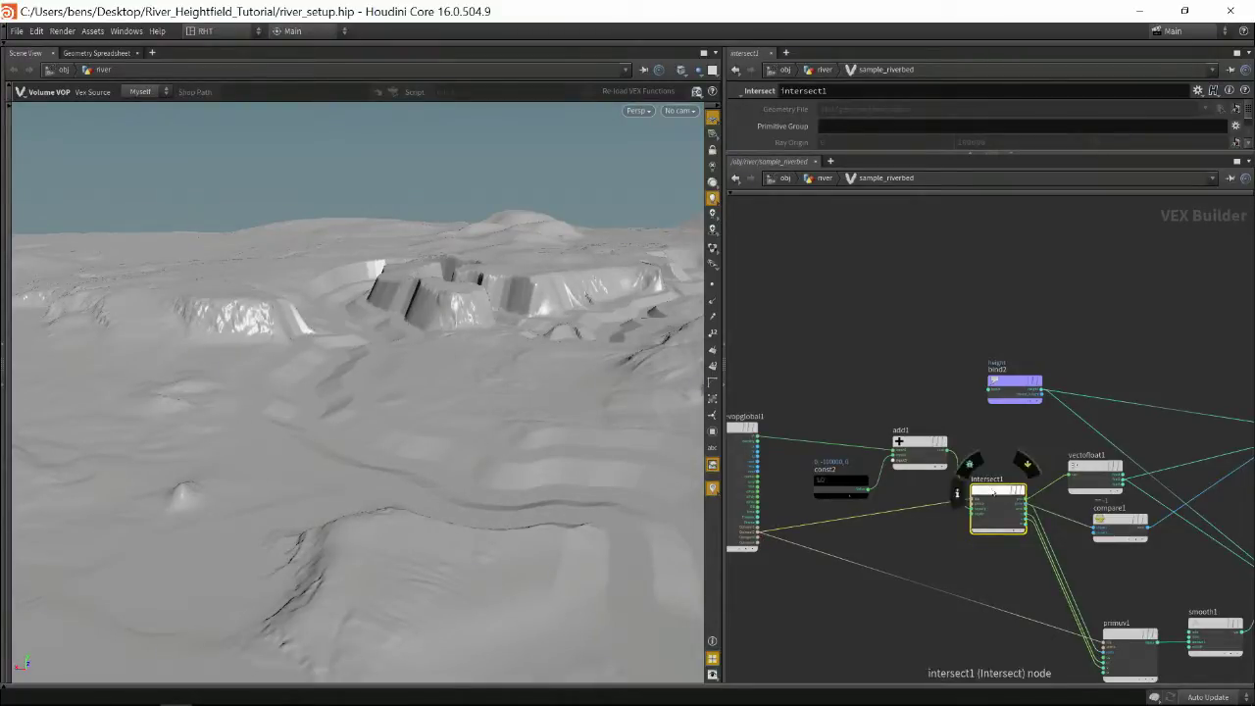
{"action": "left_click_drag", "start_coordinate": [793, 150], "coordinate": [792, 206]}
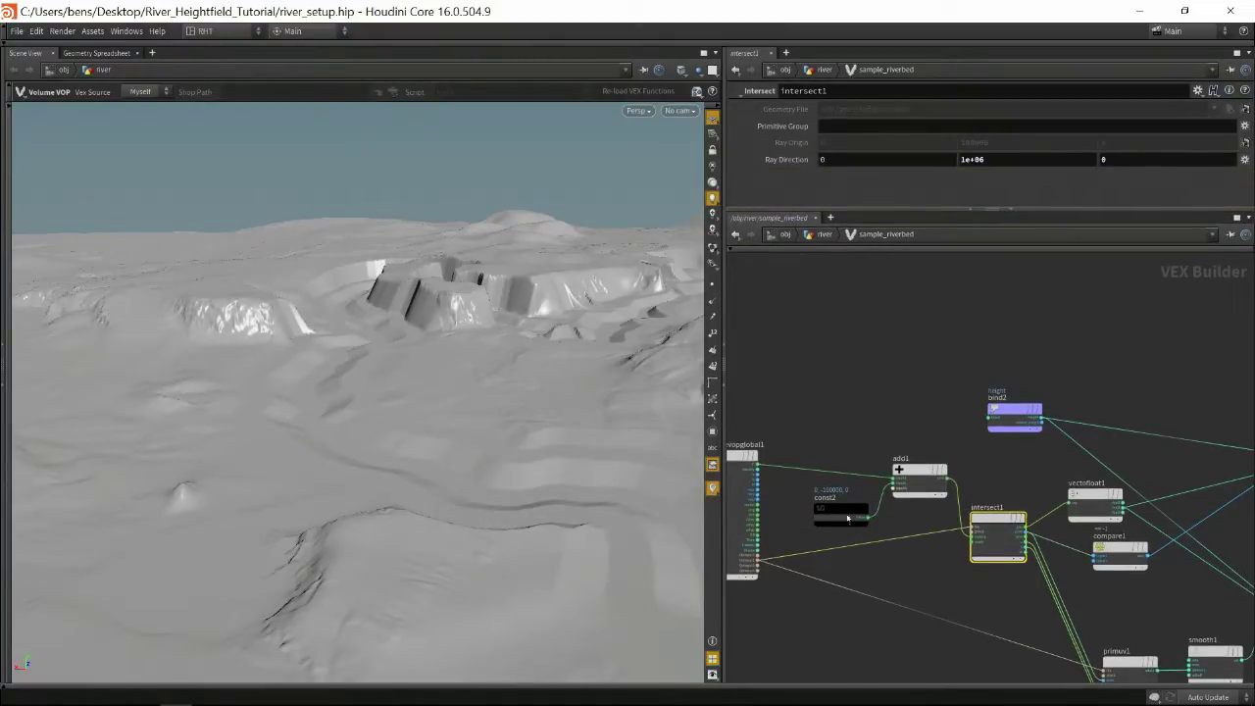
{"action": "mouse_move", "coordinate": [898, 469]}
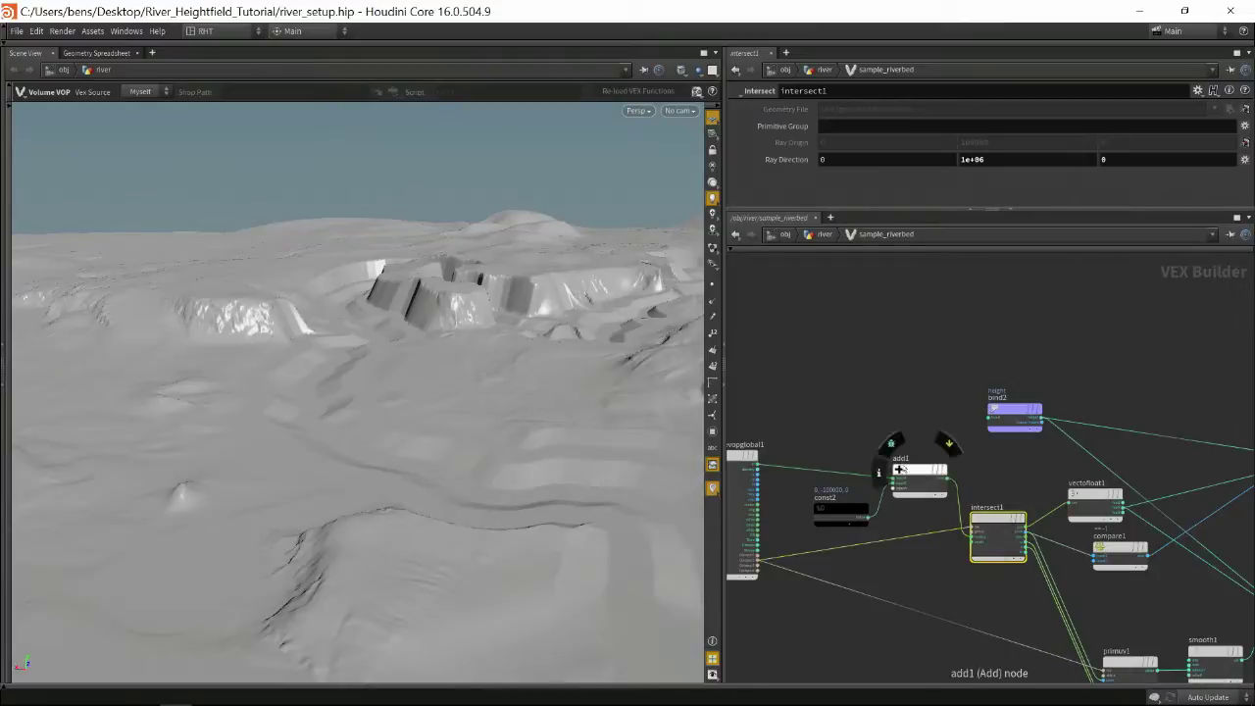
{"action": "mouse_move", "coordinate": [989, 523]}
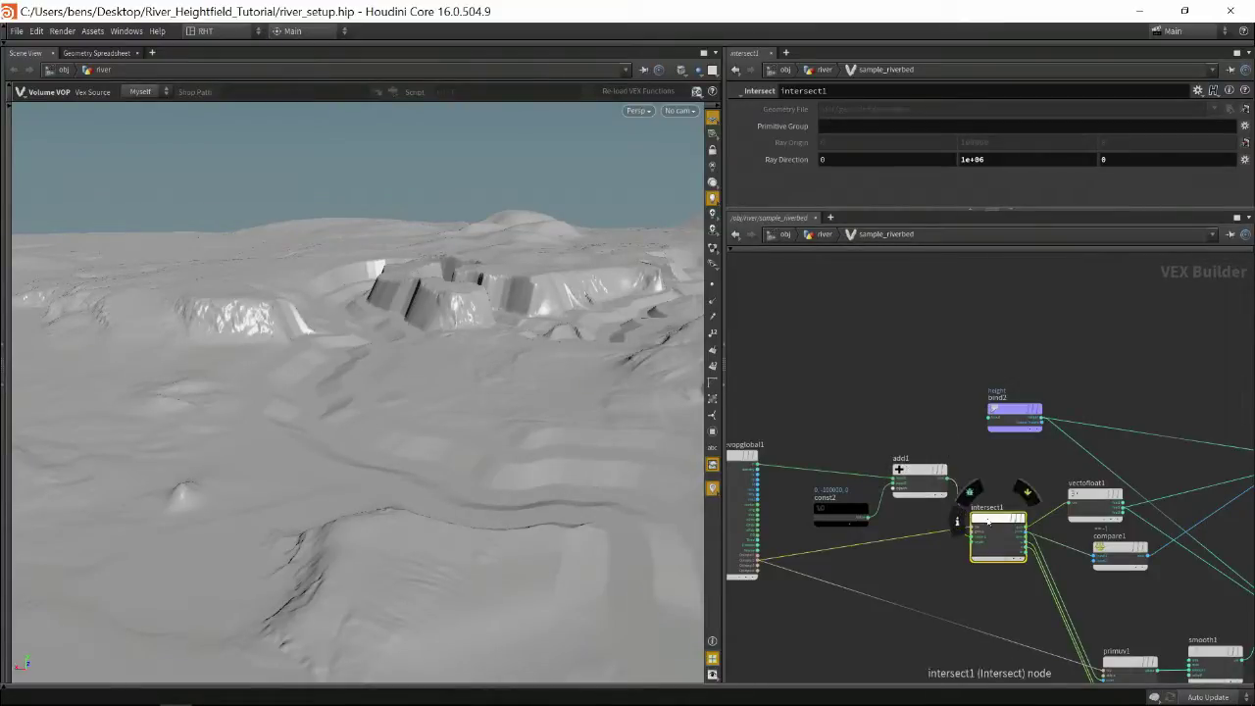
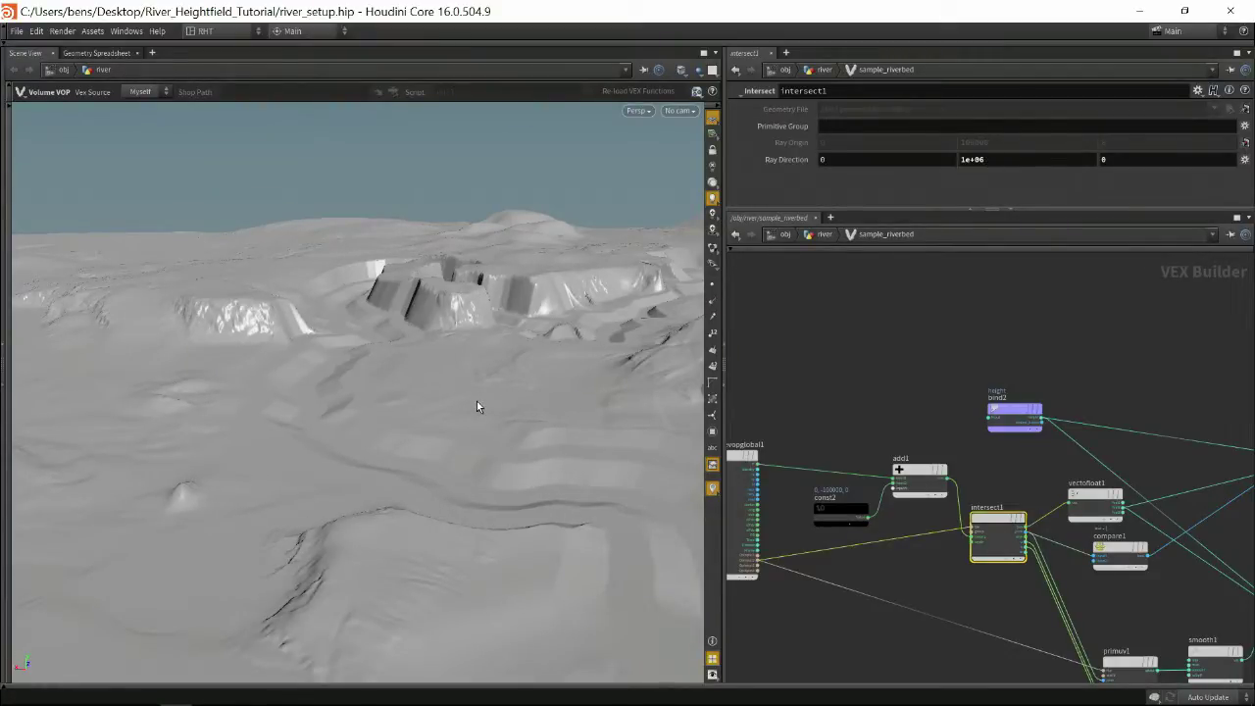
Examine the riverbed terrain from above and follow the sample_riverbed network from intersect1 through primuv1 and smooth1 to the height export
{"action": "key", "text": "Escape"}
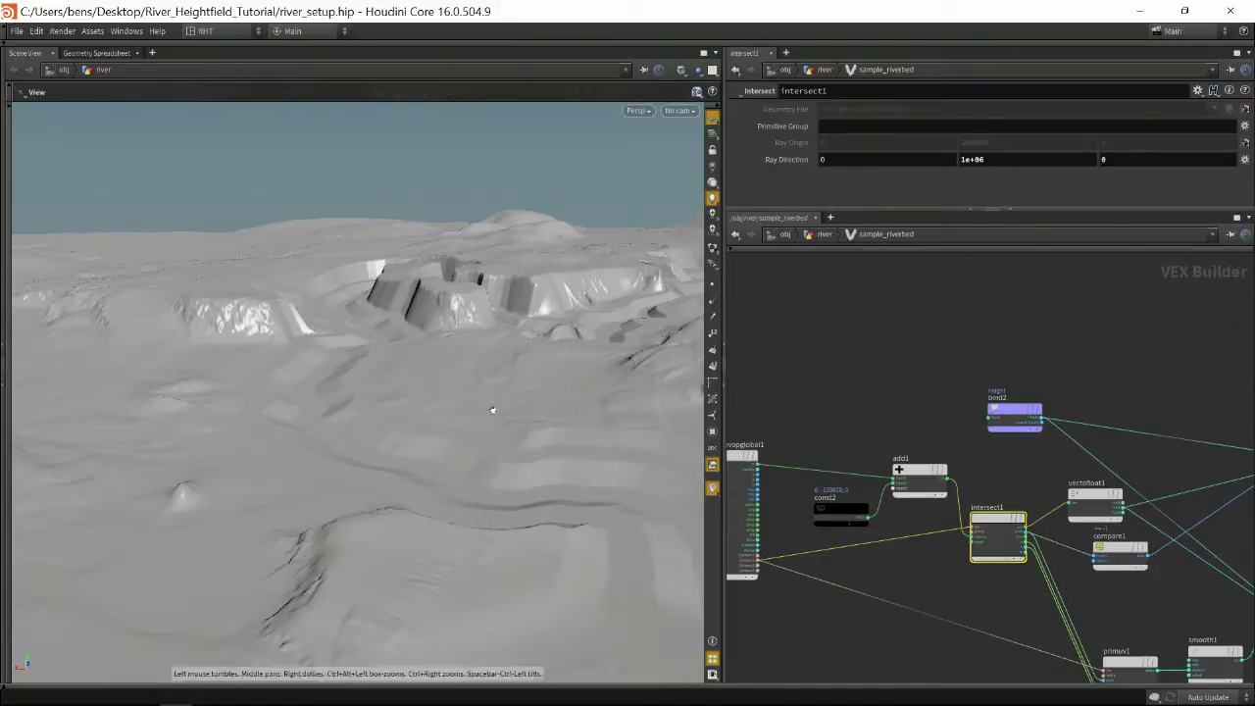
{"action": "left_click_drag", "start_coordinate": [487, 409], "coordinate": [389, 426]}
{"action": "key", "text": "Return"}
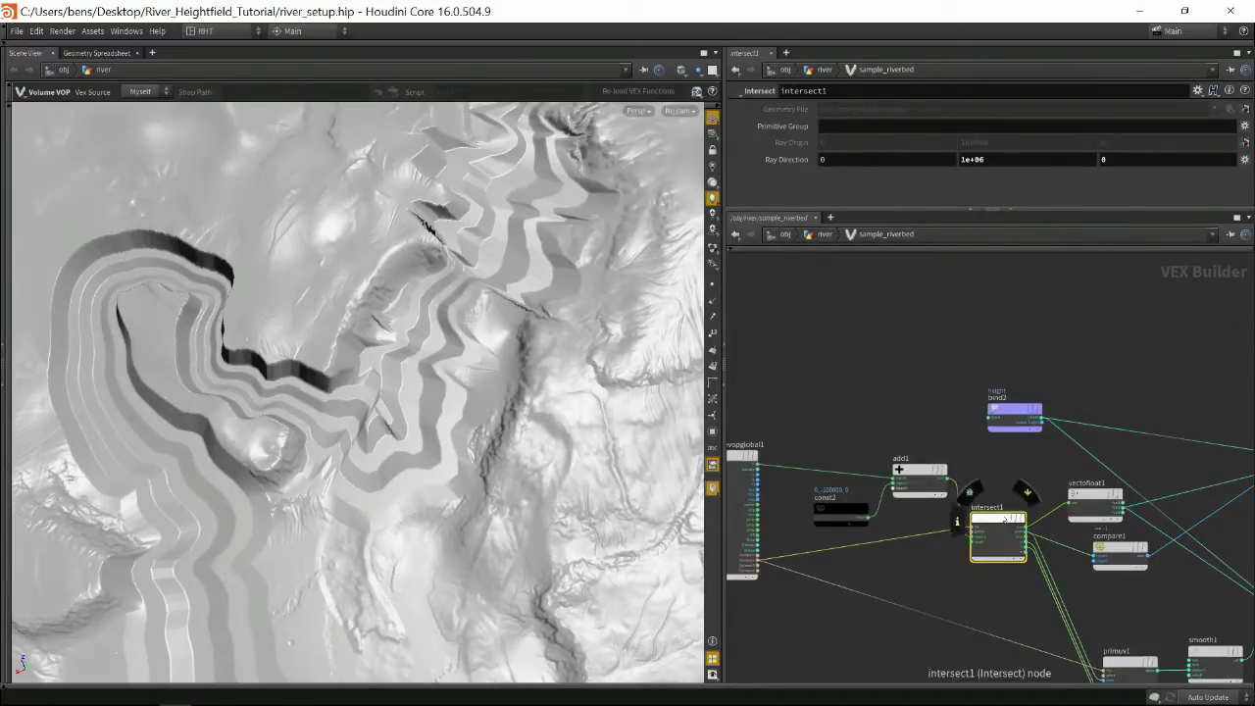
{"action": "middle_click_drag", "start_coordinate": [923, 593], "coordinate": [924, 518]}
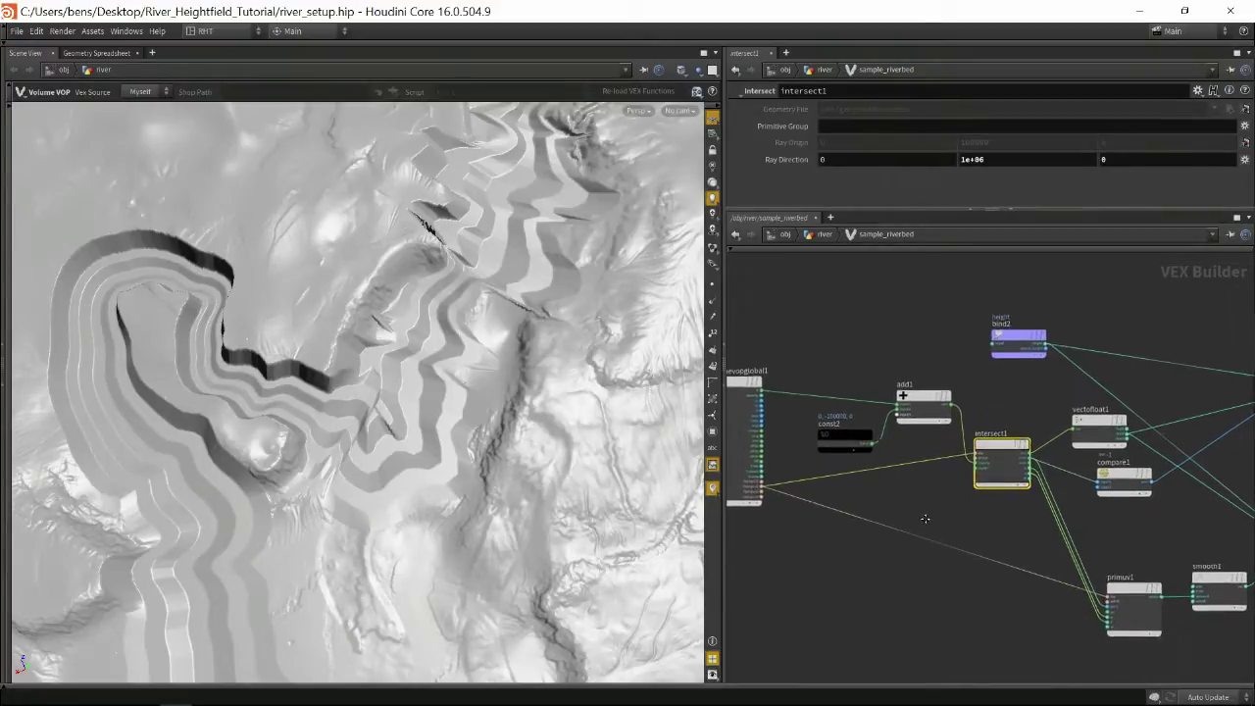
{"action": "middle_click_drag", "start_coordinate": [941, 631], "coordinate": [933, 558]}
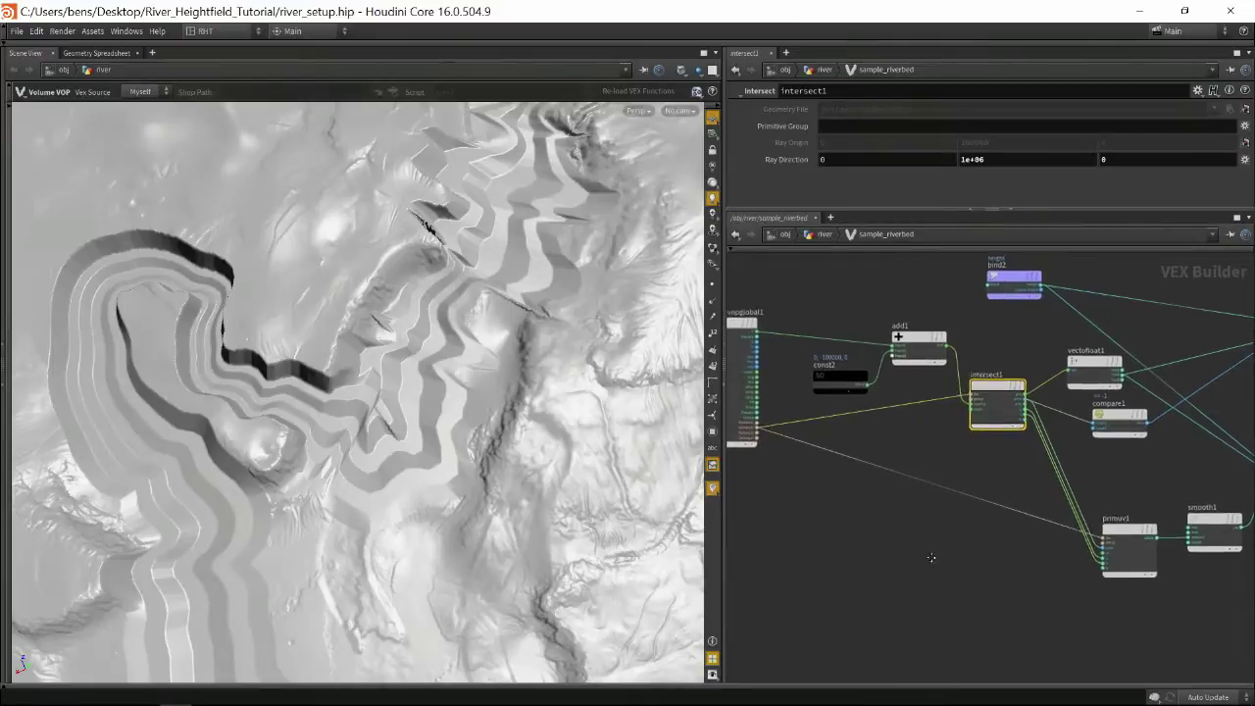
{"action": "scroll", "coordinate": [934, 558], "scroll_direction": "down", "scroll_amount": 2}
{"action": "middle_click_drag", "start_coordinate": [1143, 468], "coordinate": [1072, 505]}
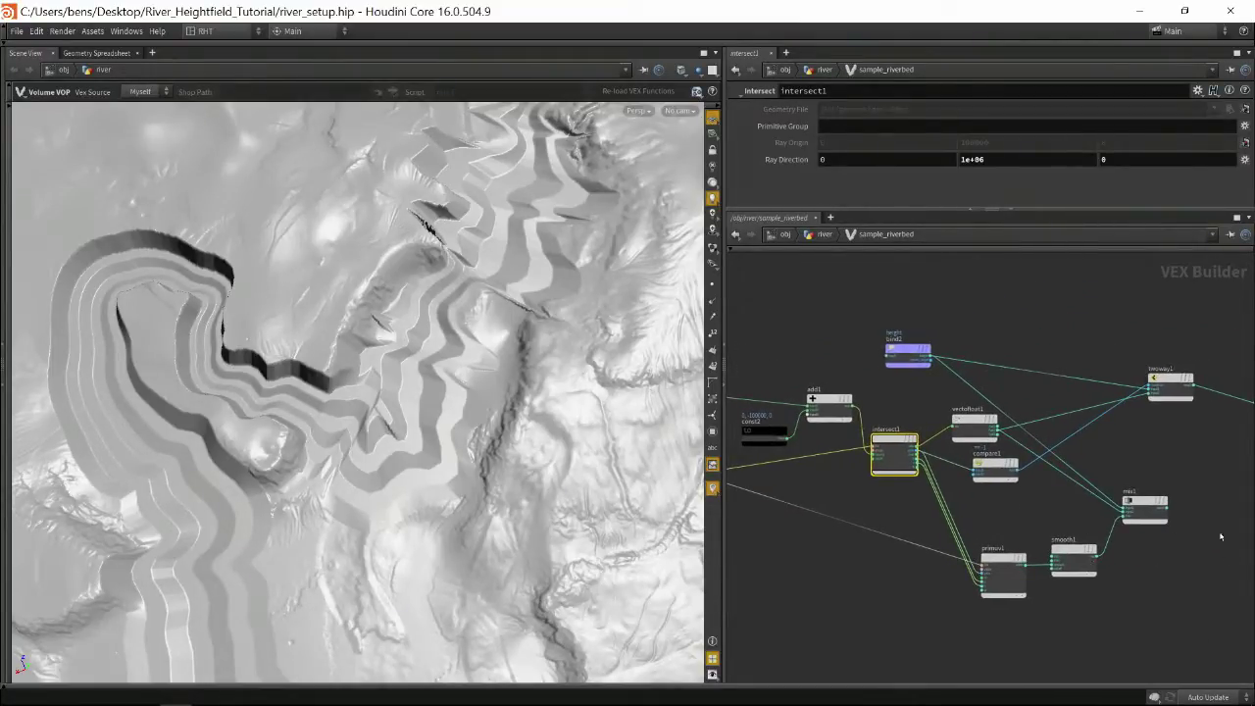
{"action": "middle_click_drag", "start_coordinate": [1197, 470], "coordinate": [1082, 492]}
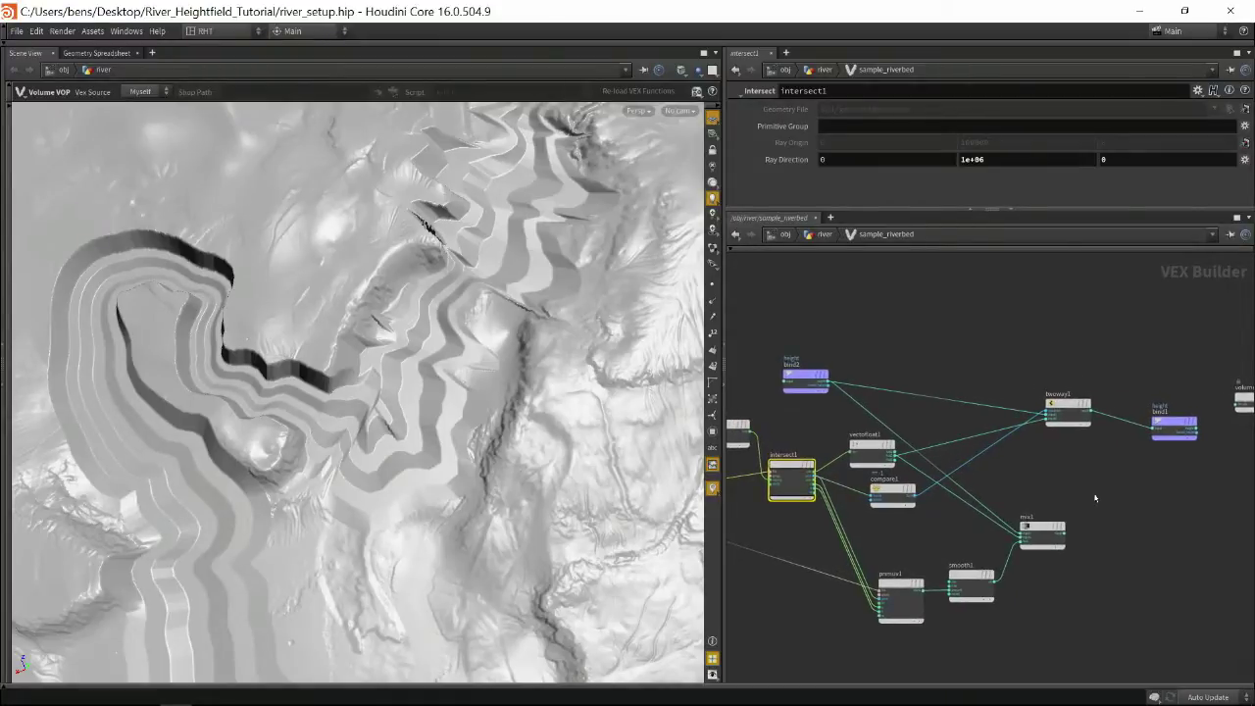
Return to the river network and display merge1 in Smooth Shaded mode to inspect the water running through the terrain
{"action": "key", "text": "u"}
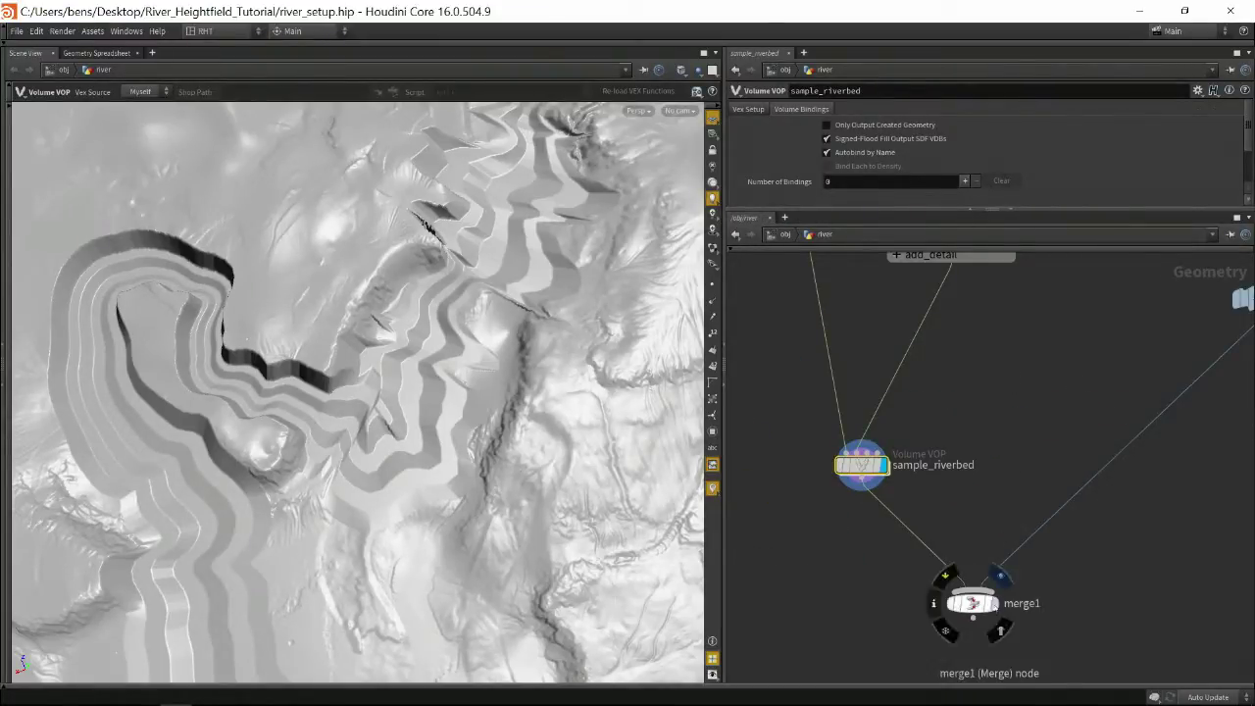
{"action": "left_click", "coordinate": [995, 608]}
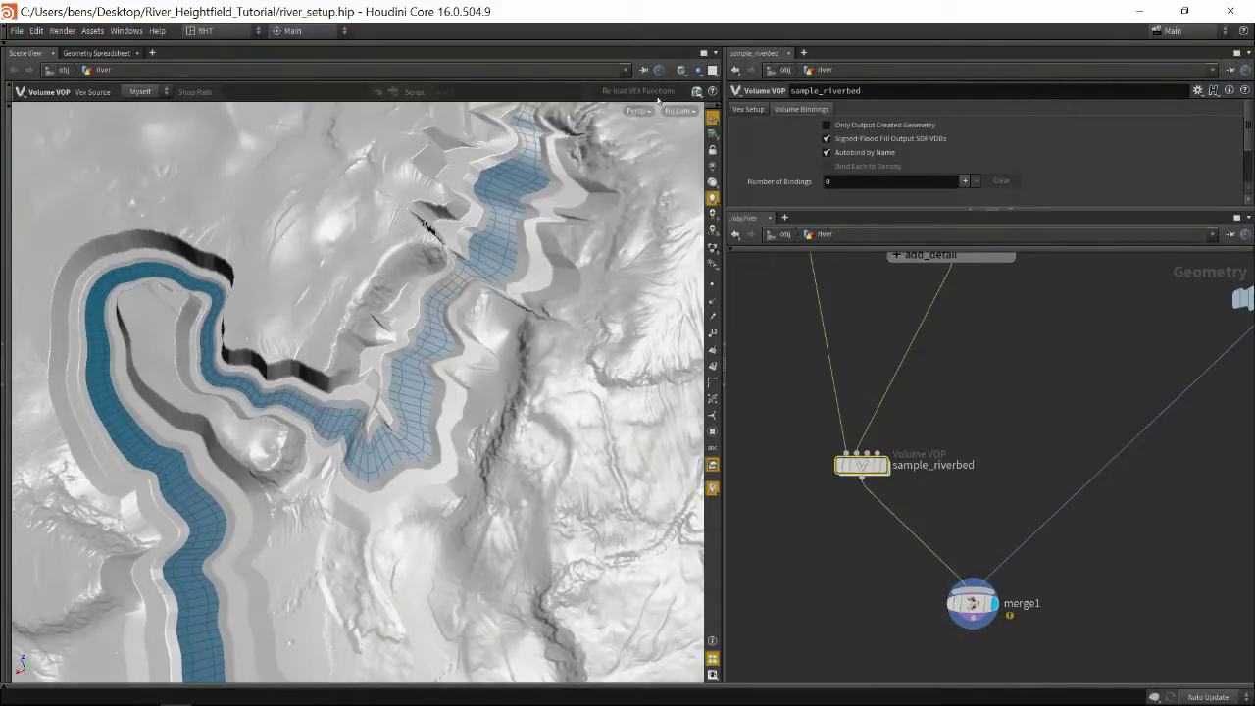
{"action": "left_click", "coordinate": [682, 71]}
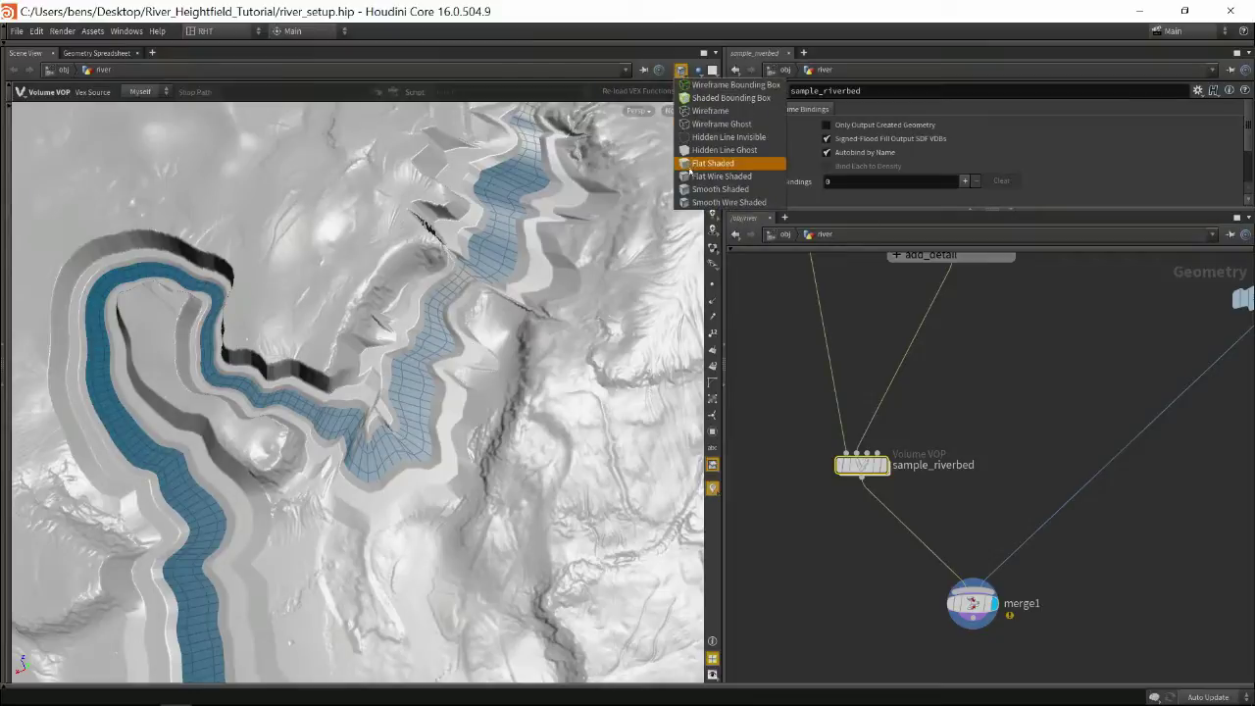
{"action": "left_click", "coordinate": [721, 188]}
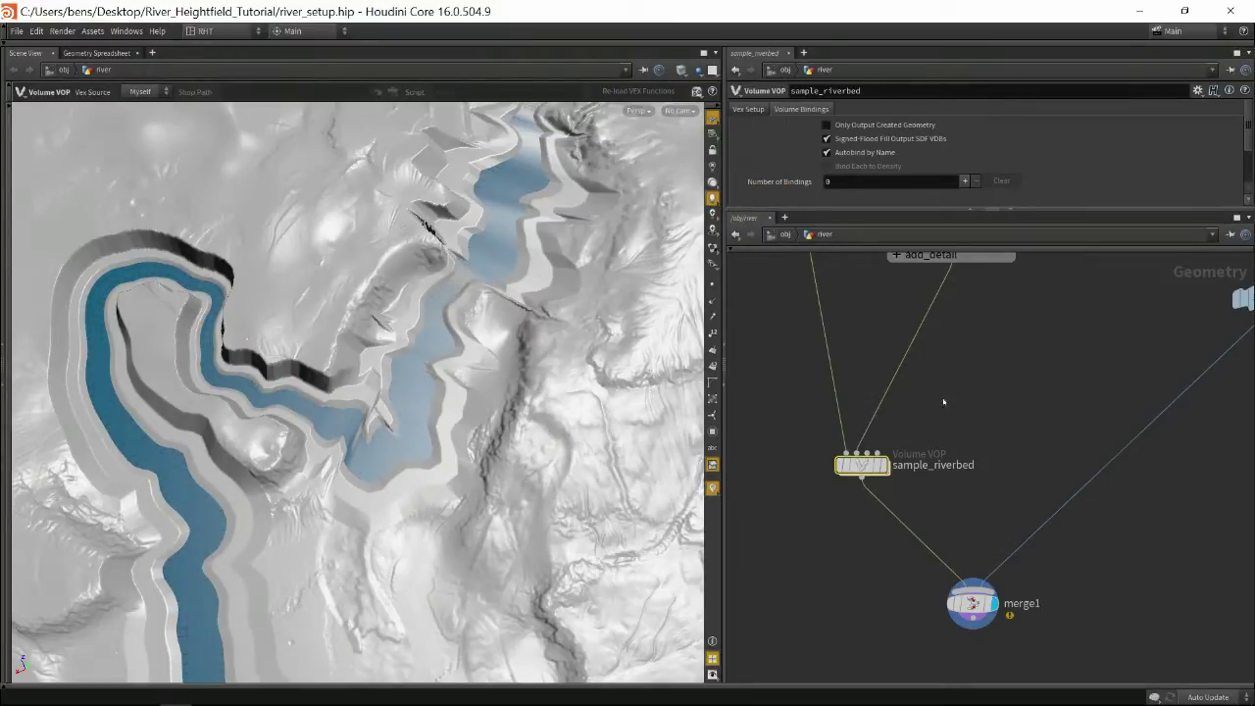
{"action": "middle_click_drag", "start_coordinate": [1033, 378], "coordinate": [1021, 400]}
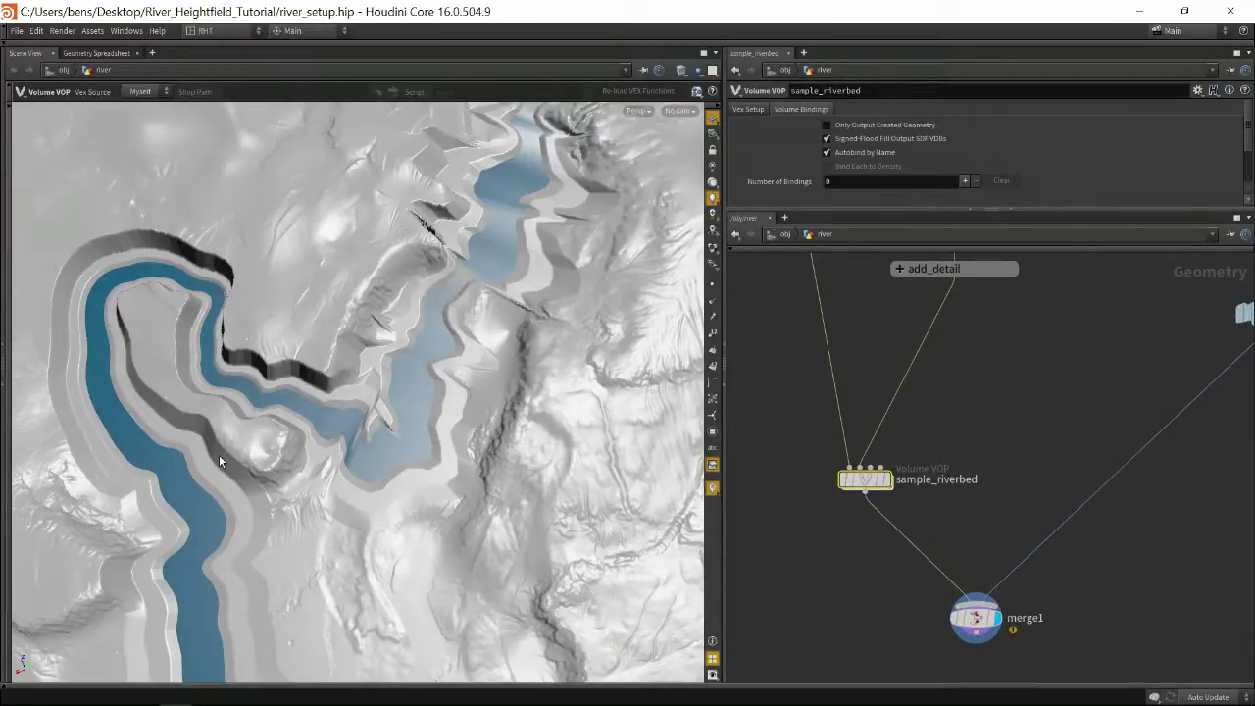
{"action": "key", "text": "Escape"}
{"action": "left_click_drag", "start_coordinate": [300, 456], "coordinate": [266, 325]}
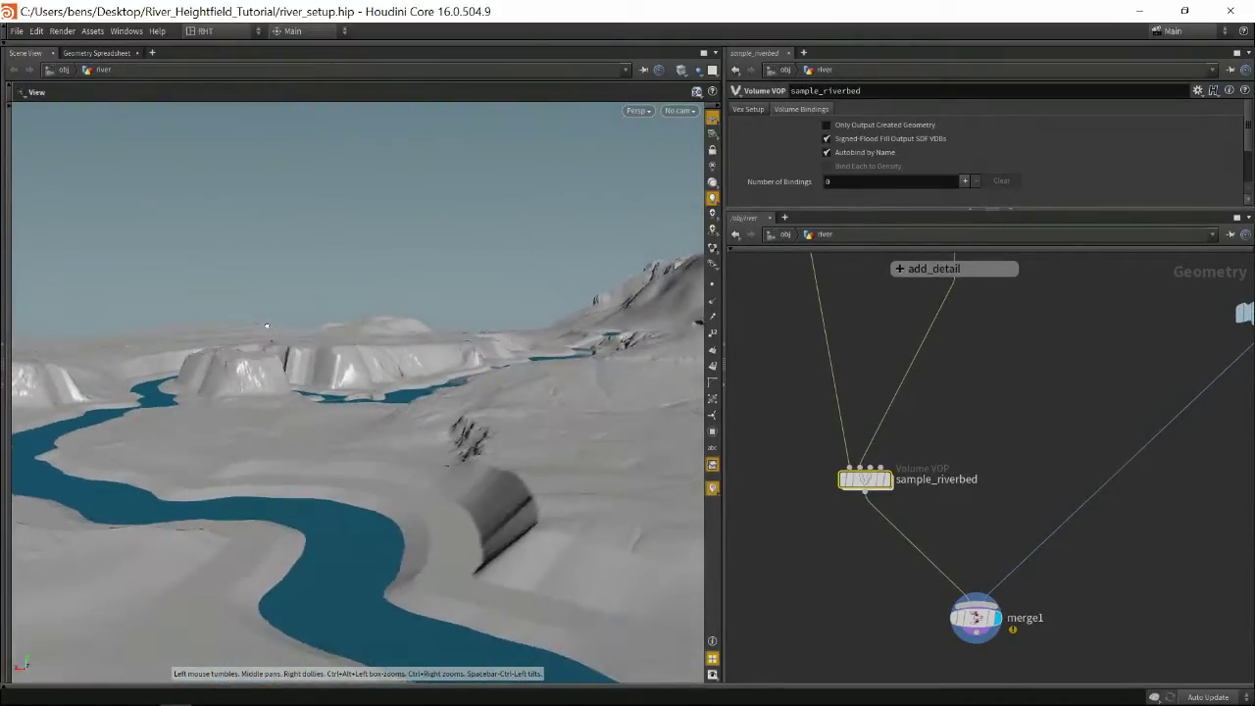
{"action": "mouse_move", "coordinate": [368, 508]}
{"action": "left_mouse_down"}
{"action": "mouse_move", "coordinate": [459, 497]}
{"action": "mouse_move", "coordinate": [420, 506]}
{"action": "mouse_move", "coordinate": [369, 484]}
{"action": "left_mouse_up"}
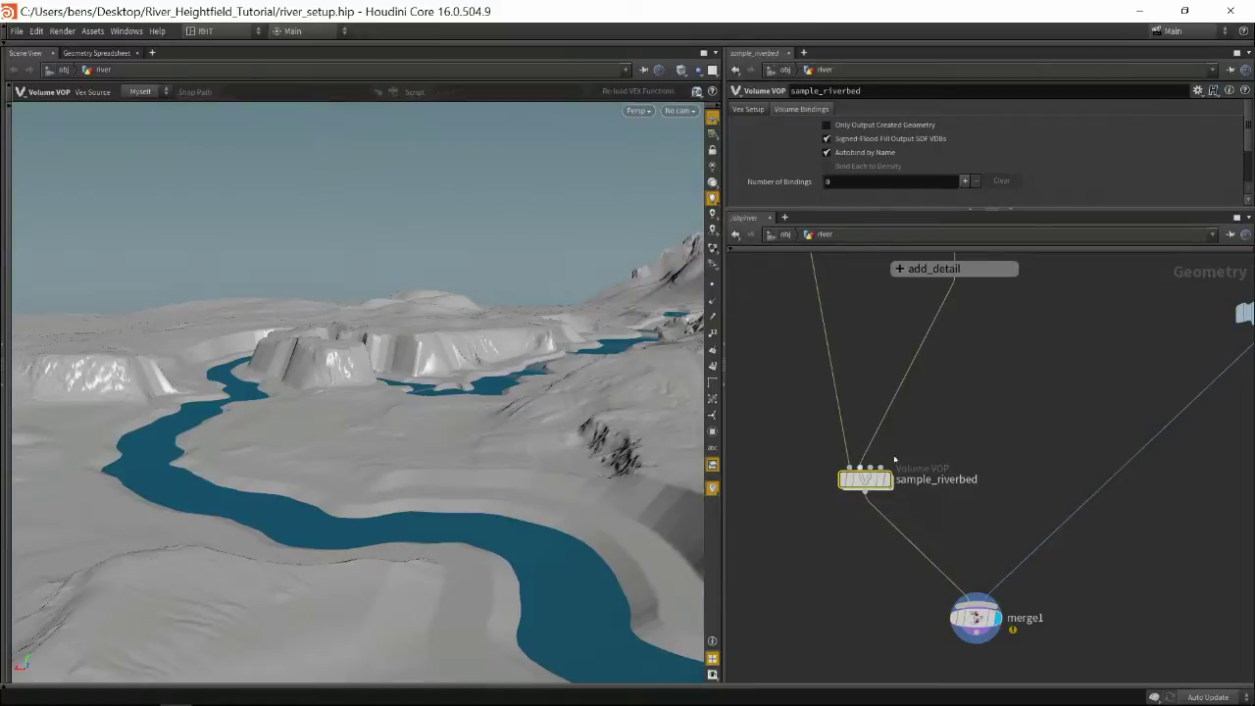
Expand the add_detail box and turn off the bypass on its to_nurbs, upres and add_noise nodes
{"action": "middle_click_drag", "start_coordinate": [1061, 381], "coordinate": [1067, 406]}
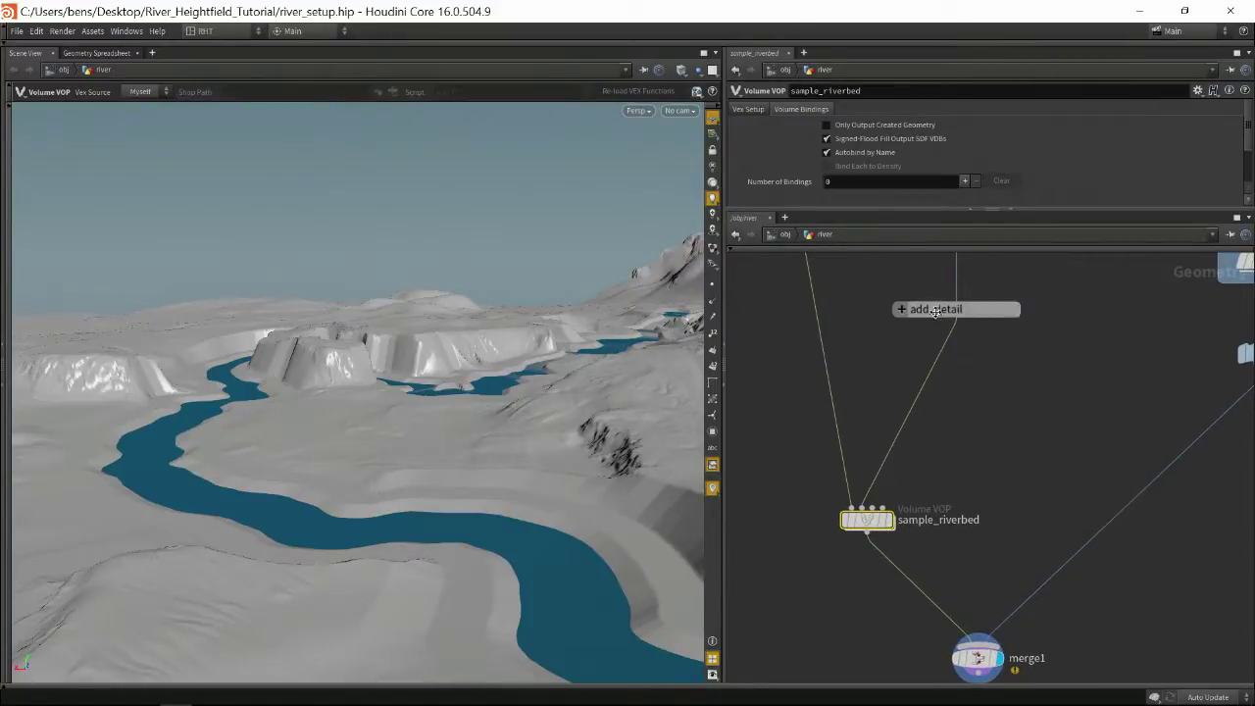
{"action": "left_click", "coordinate": [902, 310]}
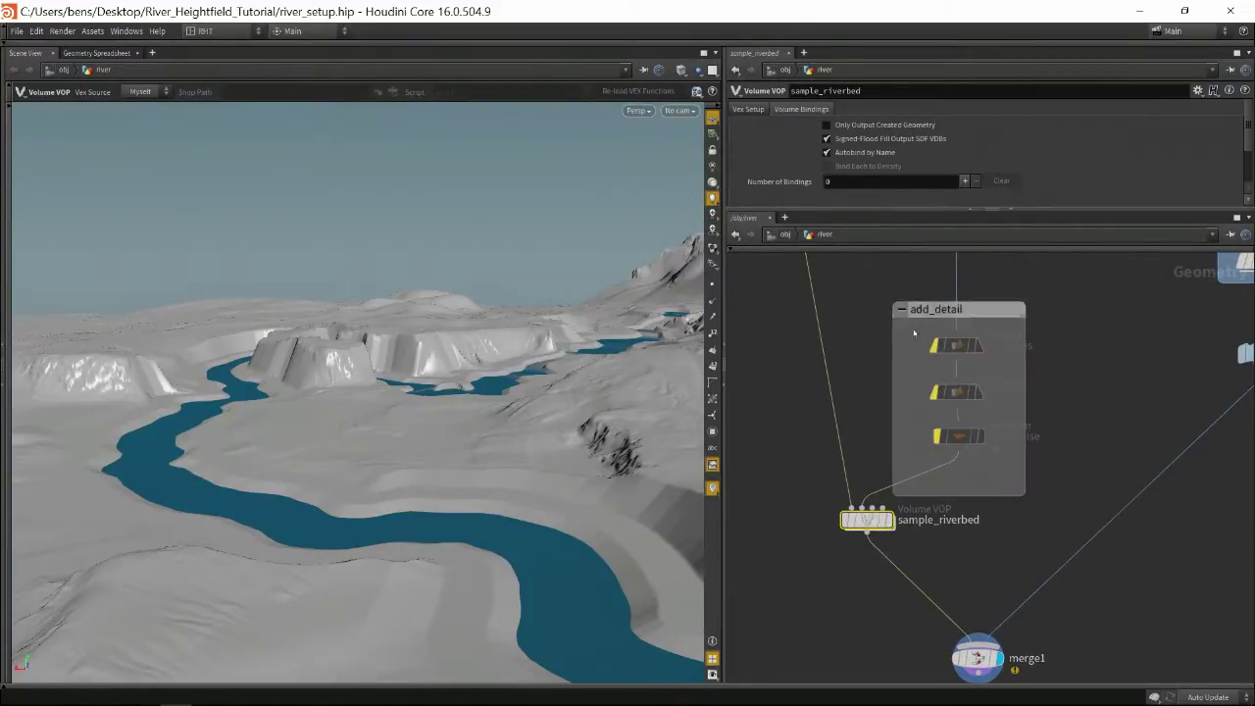
{"action": "left_click", "coordinate": [914, 334]}
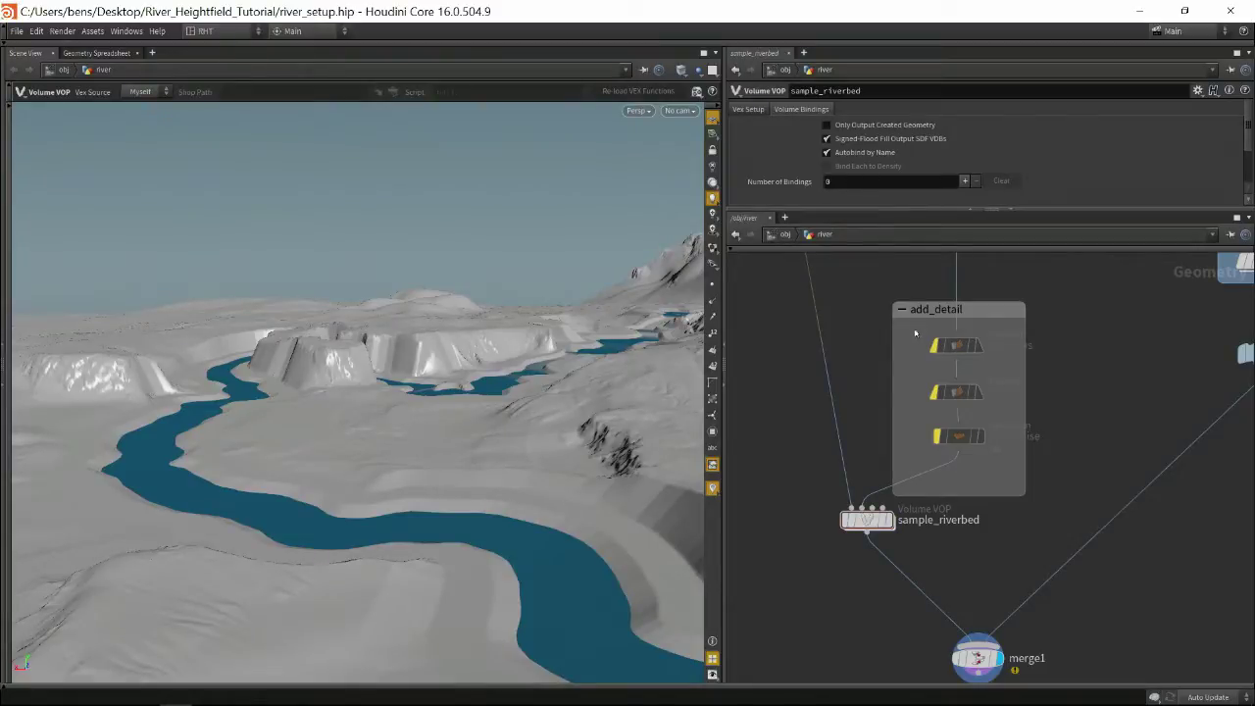
{"action": "left_click_drag", "start_coordinate": [915, 334], "coordinate": [1001, 465]}
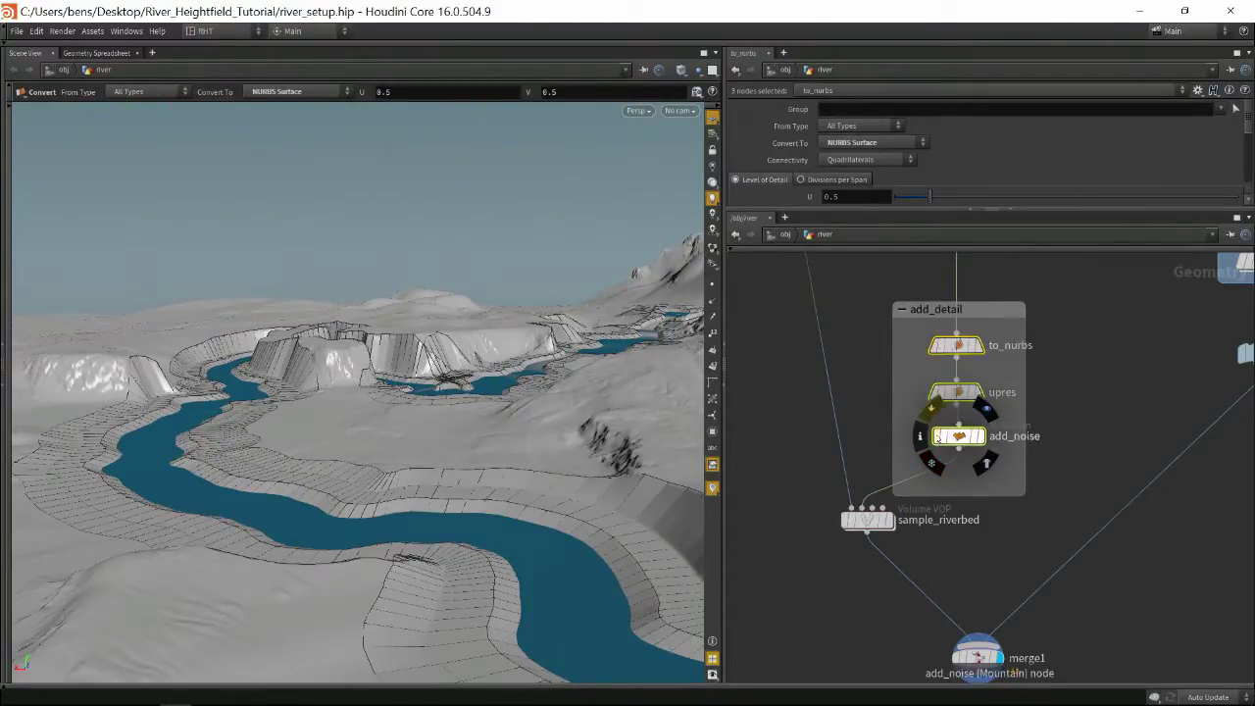
{"action": "left_click", "coordinate": [1078, 469]}
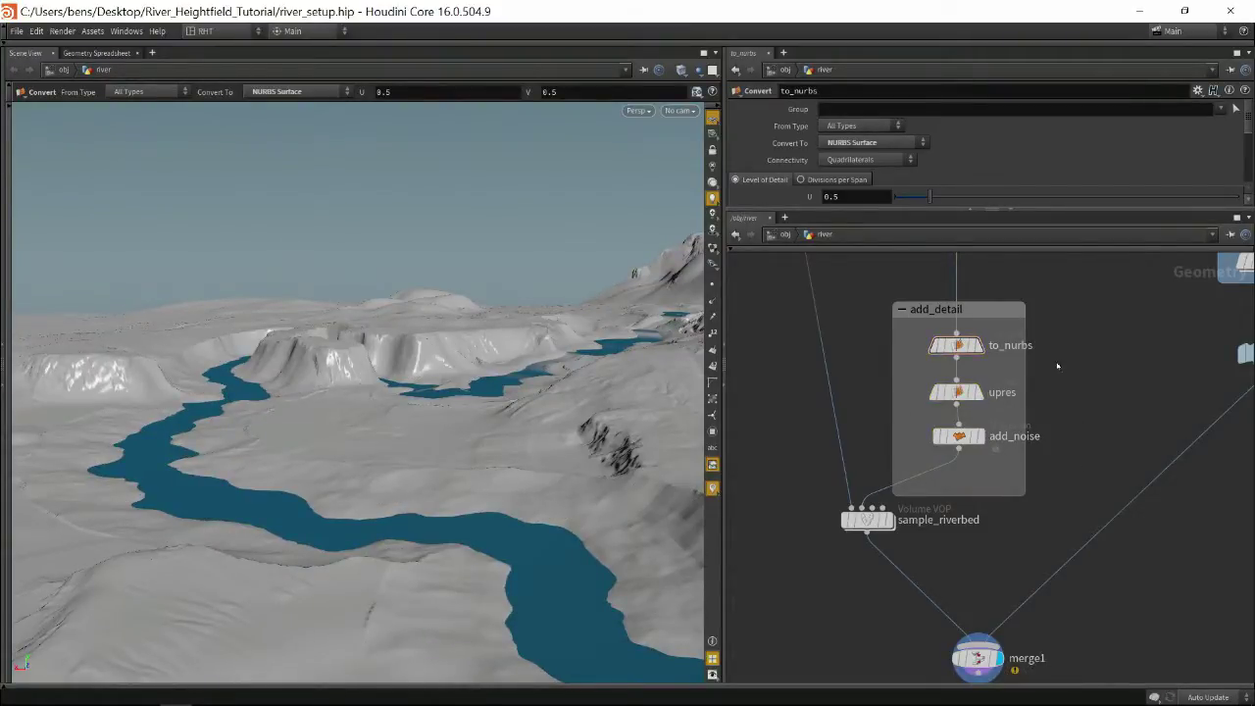
Display the to_nurbs node's riverbed surface with Smooth Wire Shaded viewport shading
{"action": "scroll", "coordinate": [1090, 361], "scroll_direction": "up", "scroll_amount": 1}
{"action": "scroll", "coordinate": [1090, 361], "scroll_direction": "up", "scroll_amount": 1}
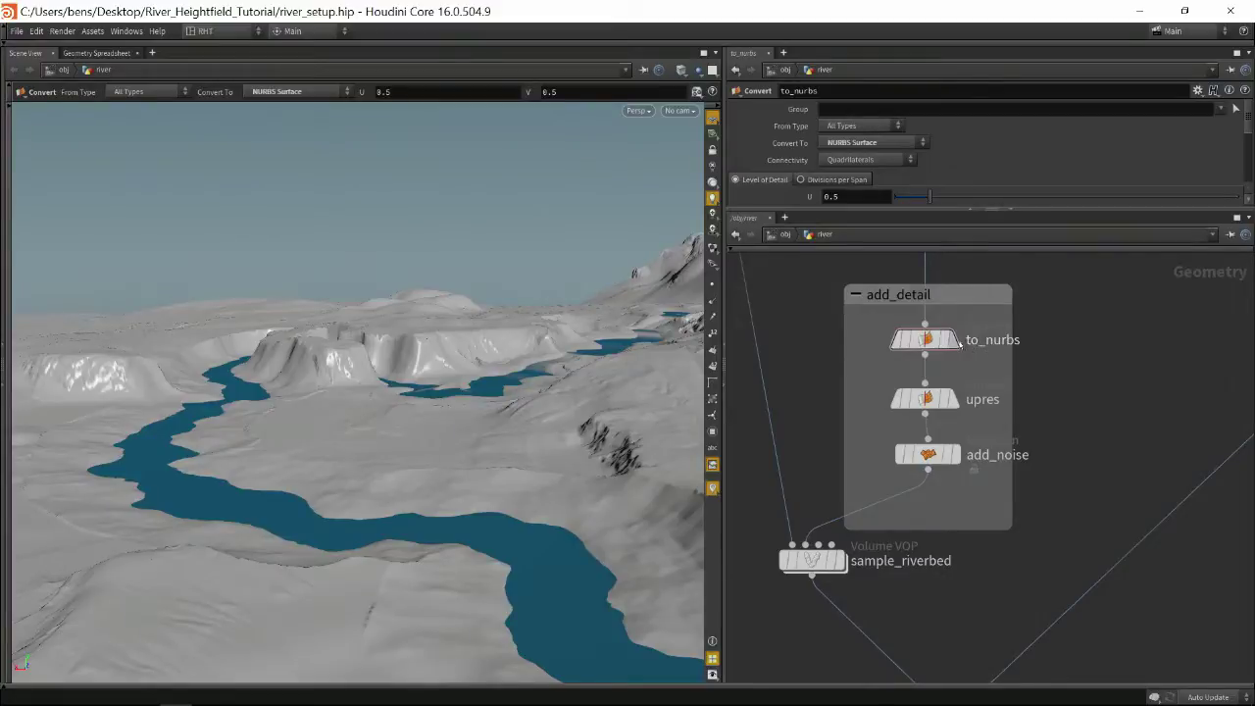
{"action": "left_click", "coordinate": [961, 302]}
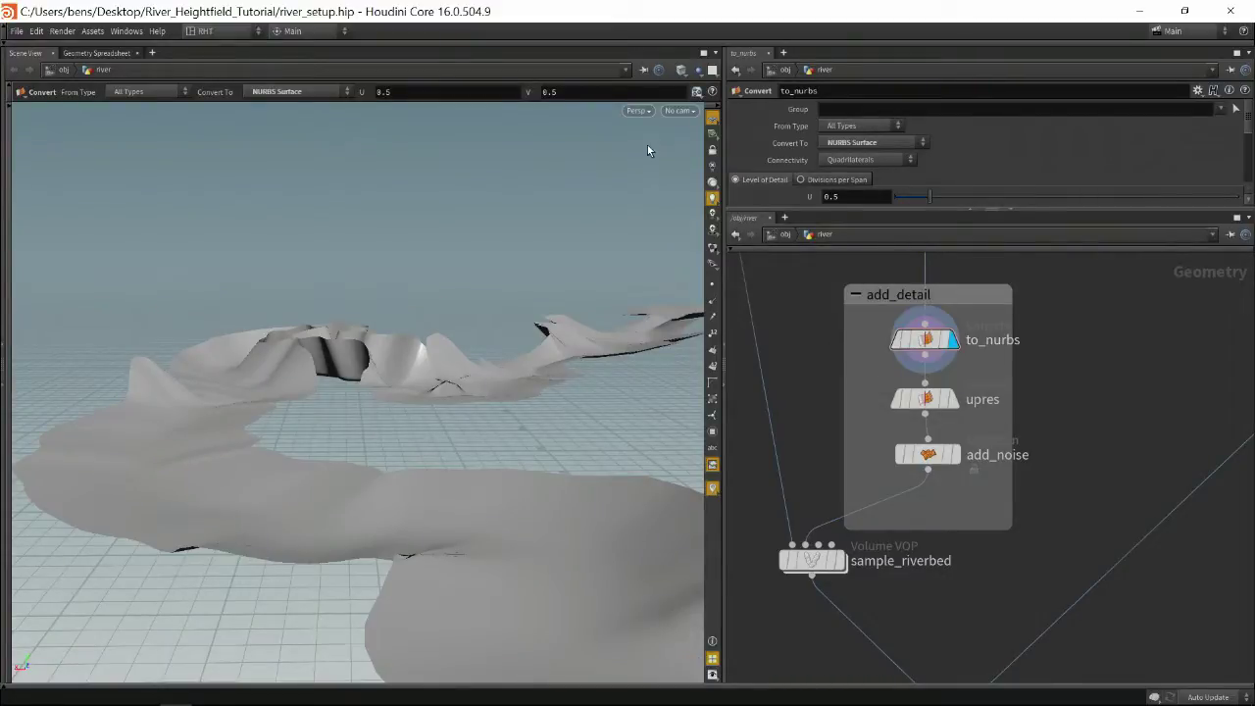
{"action": "left_click", "coordinate": [681, 71]}
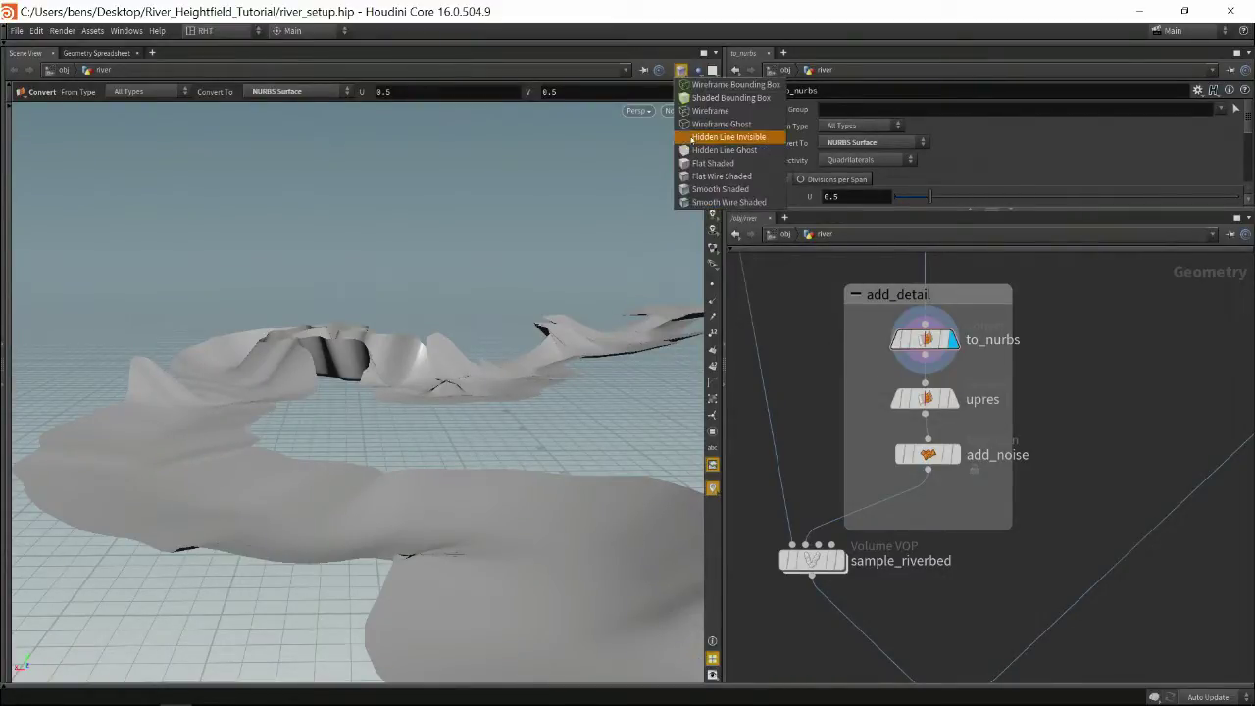
{"action": "left_click", "coordinate": [697, 201]}
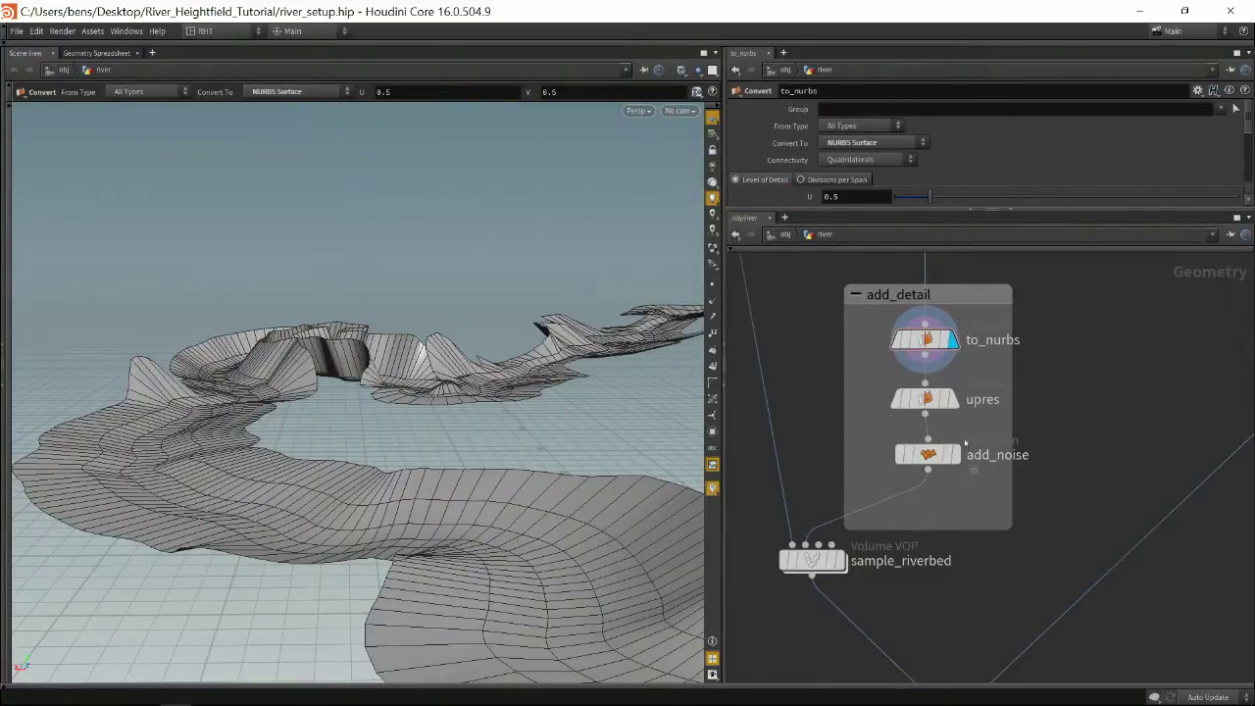
Display the upres output followed by add_noise, and enlarge the parameter area to examine the add_noise settings
{"action": "mouse_move", "coordinate": [957, 405]}
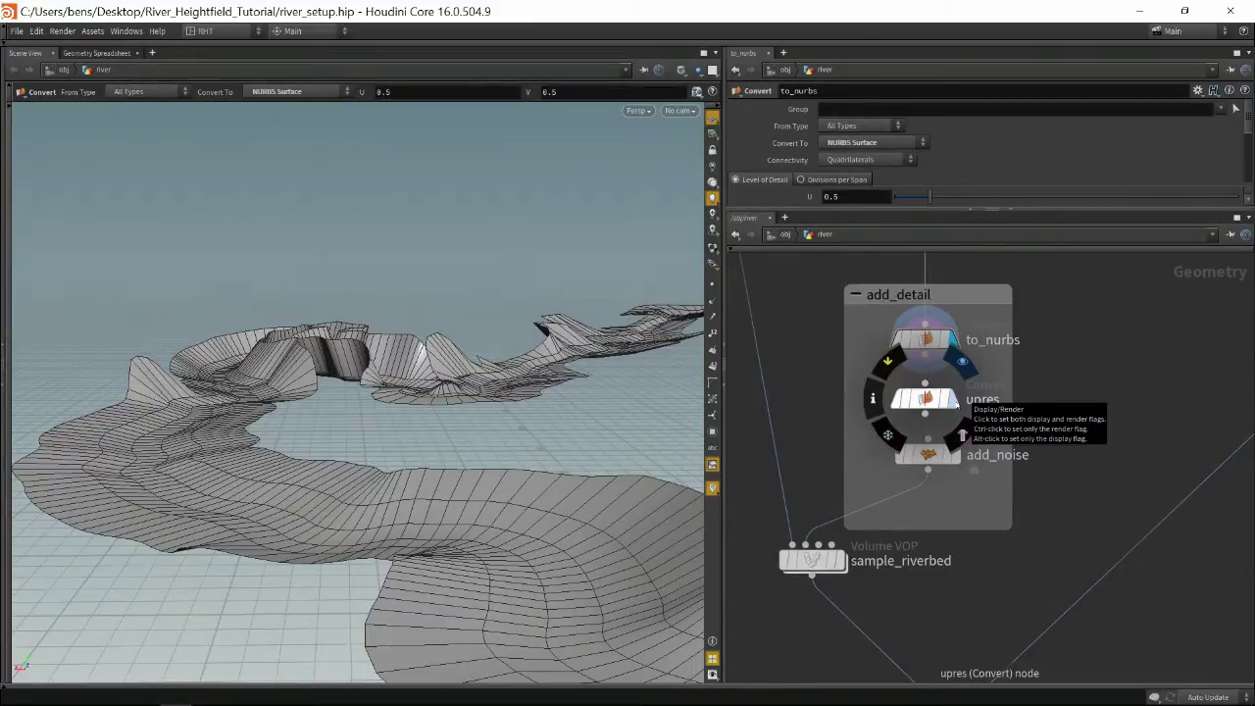
{"action": "left_click", "coordinate": [959, 403]}
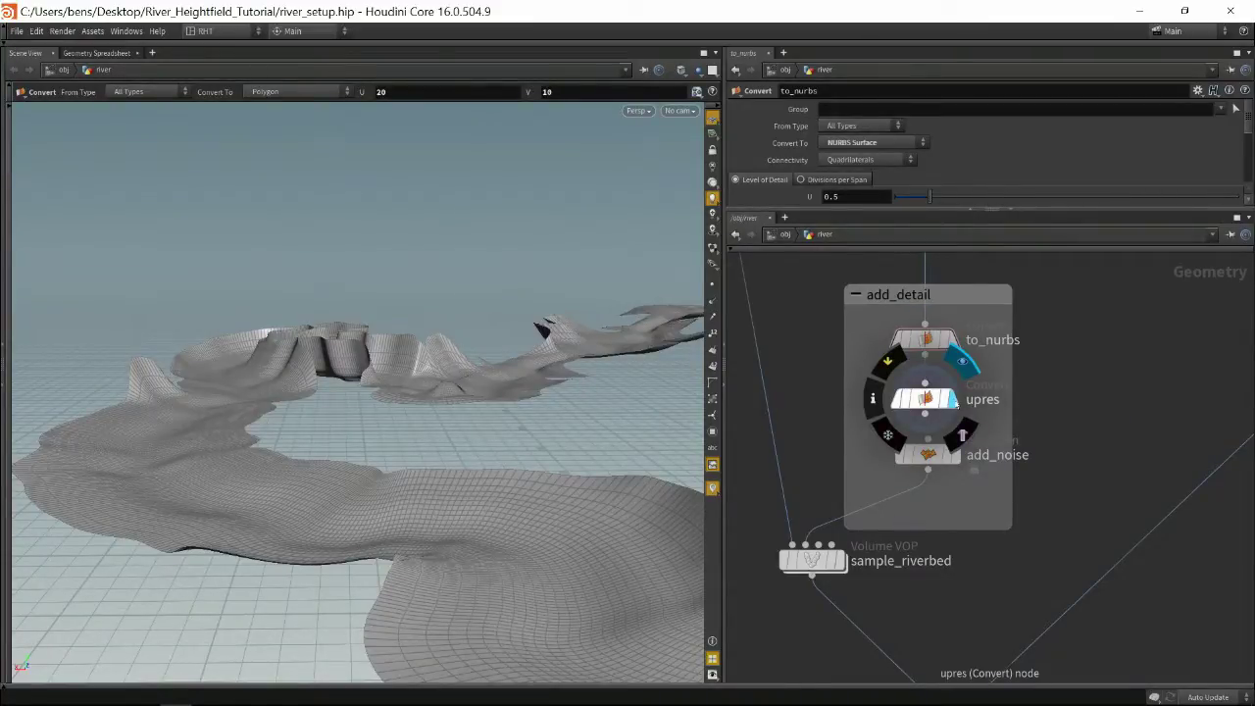
{"action": "left_click", "coordinate": [957, 456]}
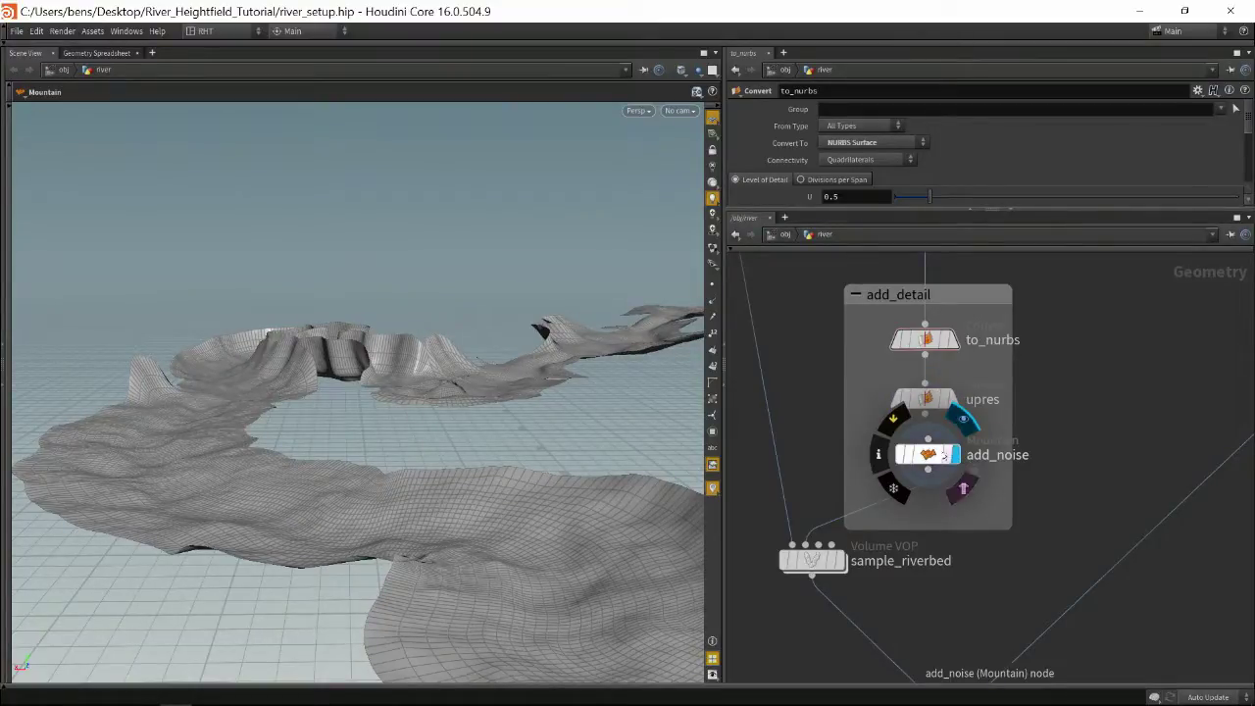
{"action": "left_click", "coordinate": [927, 454]}
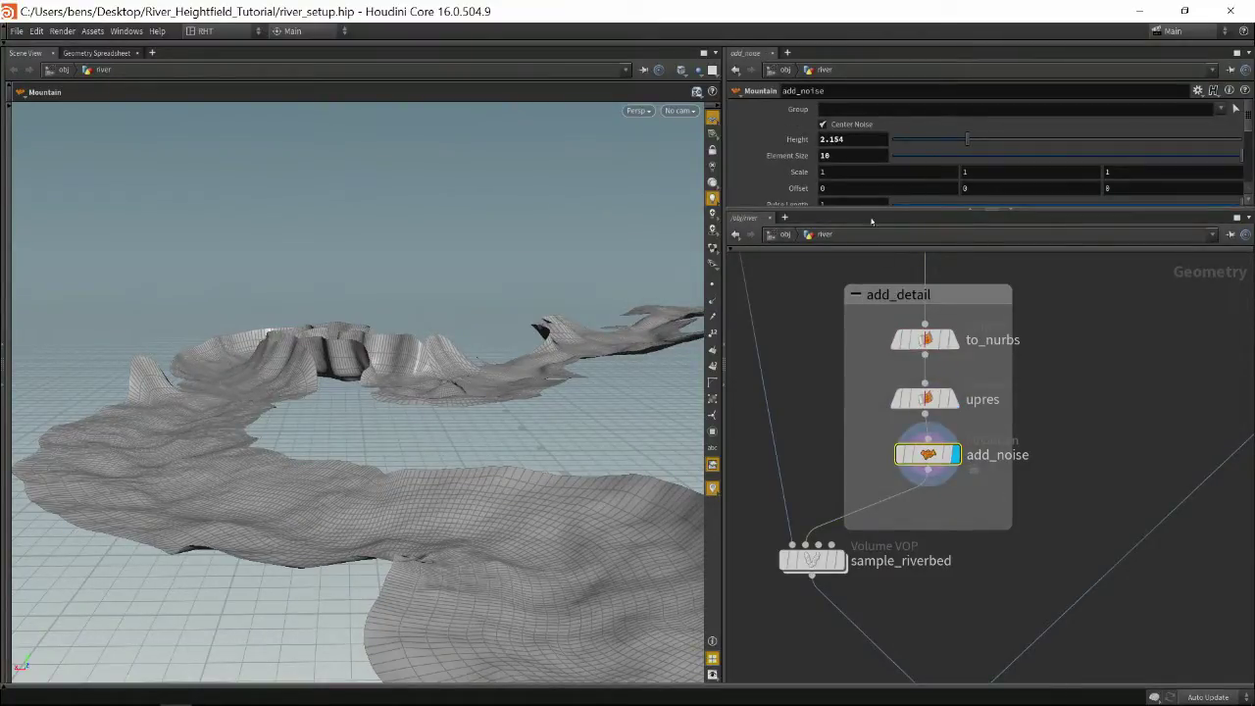
{"action": "left_click_drag", "start_coordinate": [872, 211], "coordinate": [869, 291]}
{"action": "middle_click_drag", "start_coordinate": [1096, 462], "coordinate": [1062, 469]}
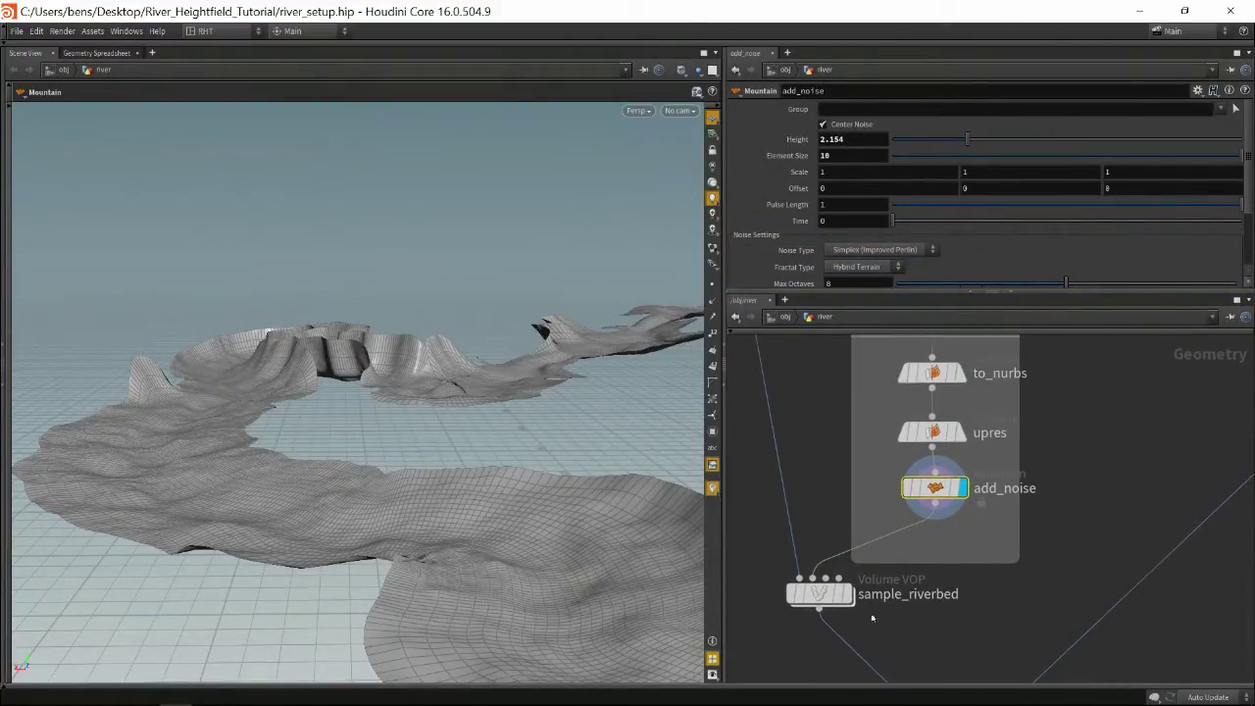
Display the sample_riverbed node and compare its terrain with add_noise bypassed and active
{"action": "left_click", "coordinate": [849, 594]}
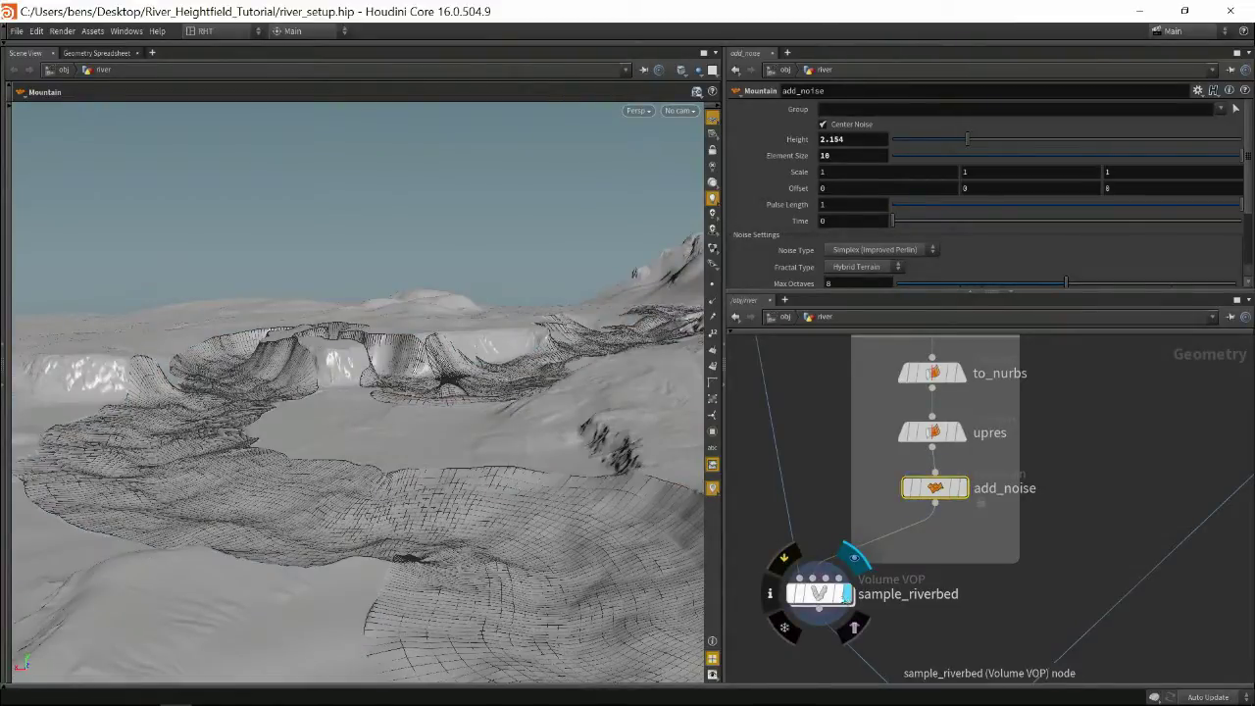
{"action": "left_click", "coordinate": [835, 595]}
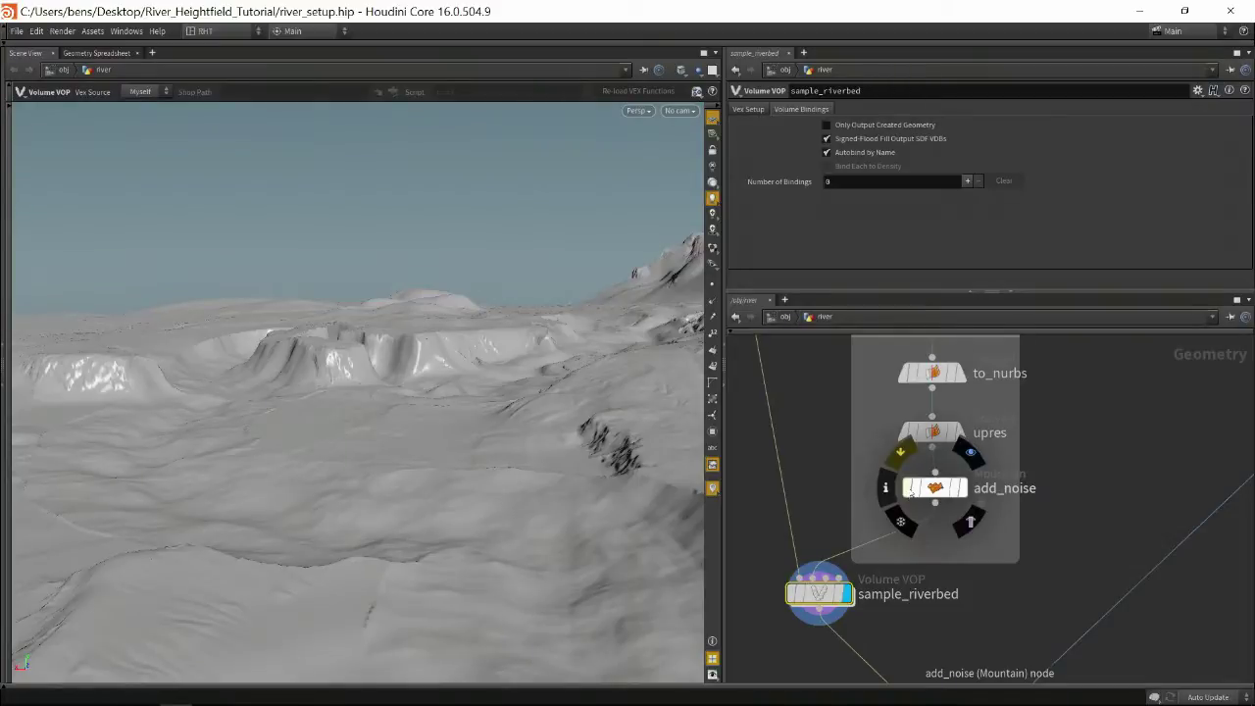
{"action": "left_click", "coordinate": [908, 487]}
{"action": "left_click", "coordinate": [908, 488]}
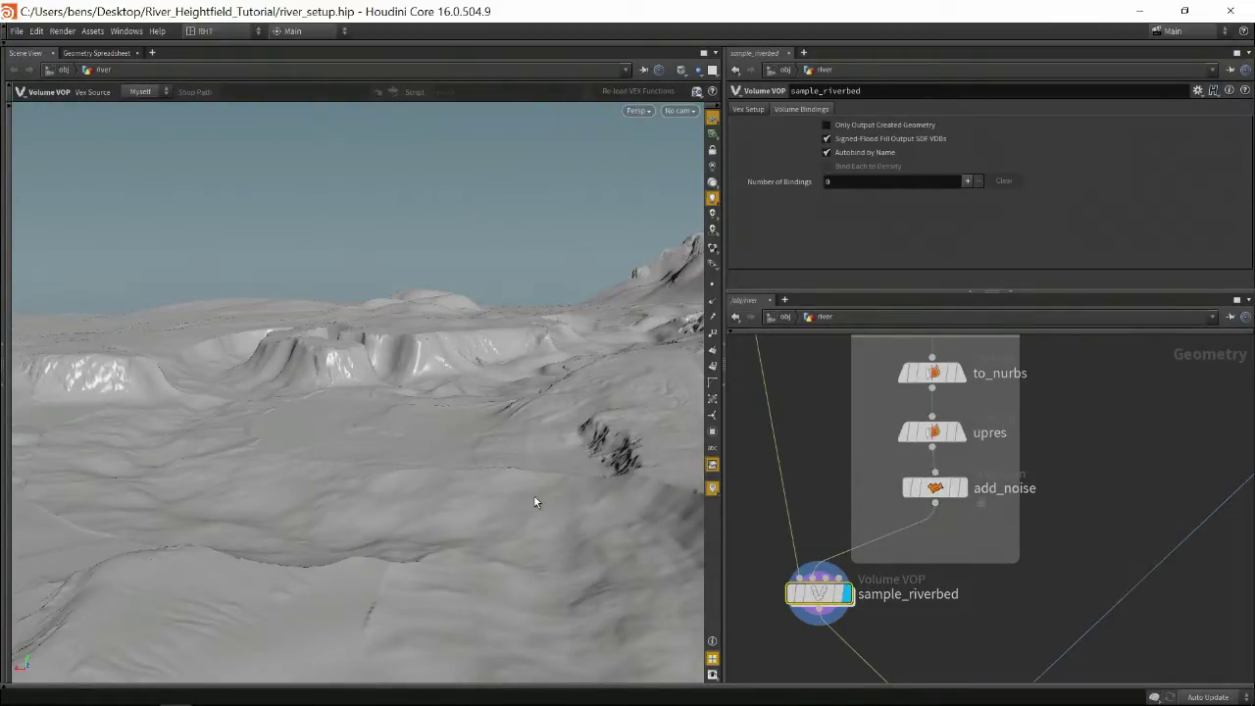
{"action": "key", "text": "Escape"}
{"action": "left_click_drag", "start_coordinate": [196, 502], "coordinate": [379, 454]}
{"action": "key", "text": "Return"}
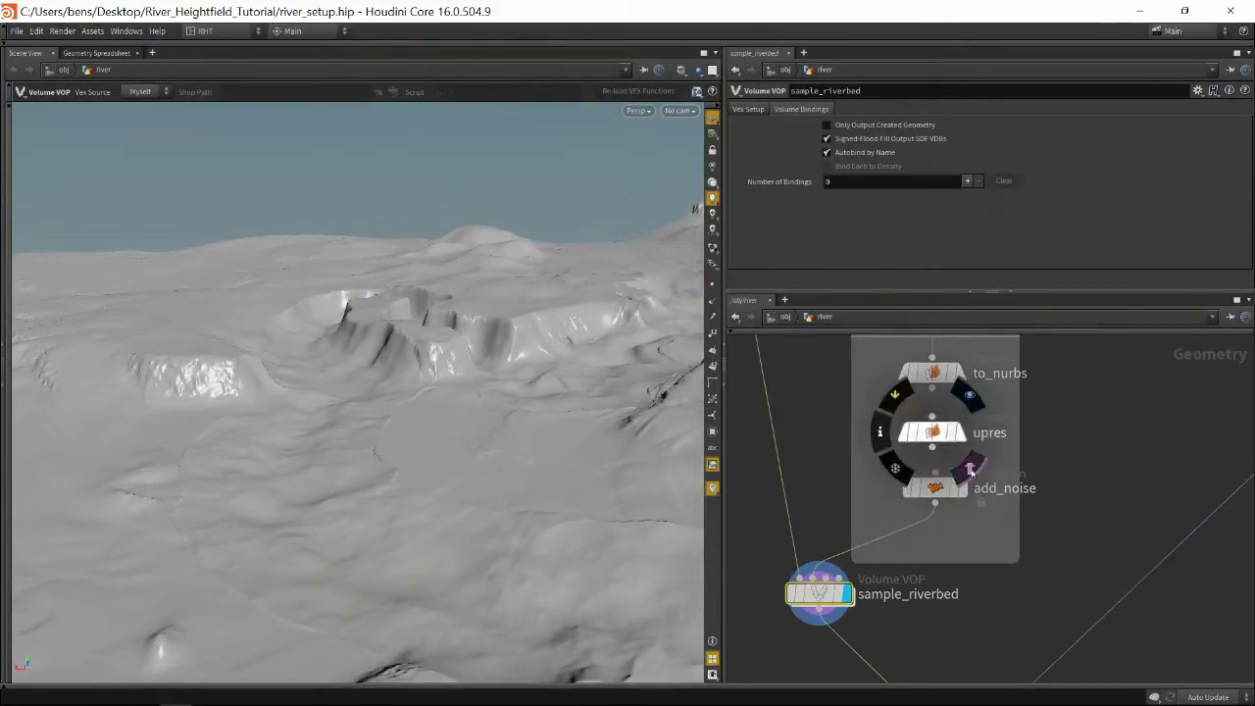
Turn off the bypass on the set_alpha node in the edges box and display its output
{"action": "scroll", "coordinate": [1111, 476], "scroll_direction": "down", "scroll_amount": 5}
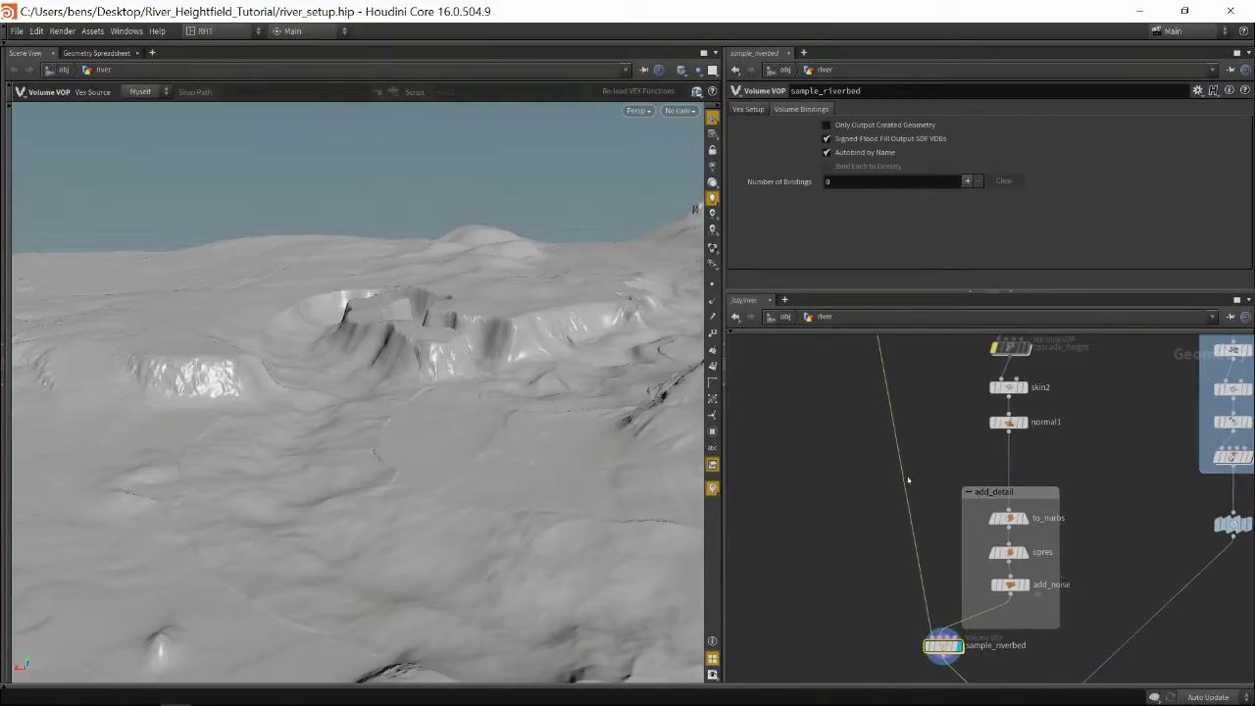
{"action": "middle_click_drag", "start_coordinate": [935, 426], "coordinate": [945, 510]}
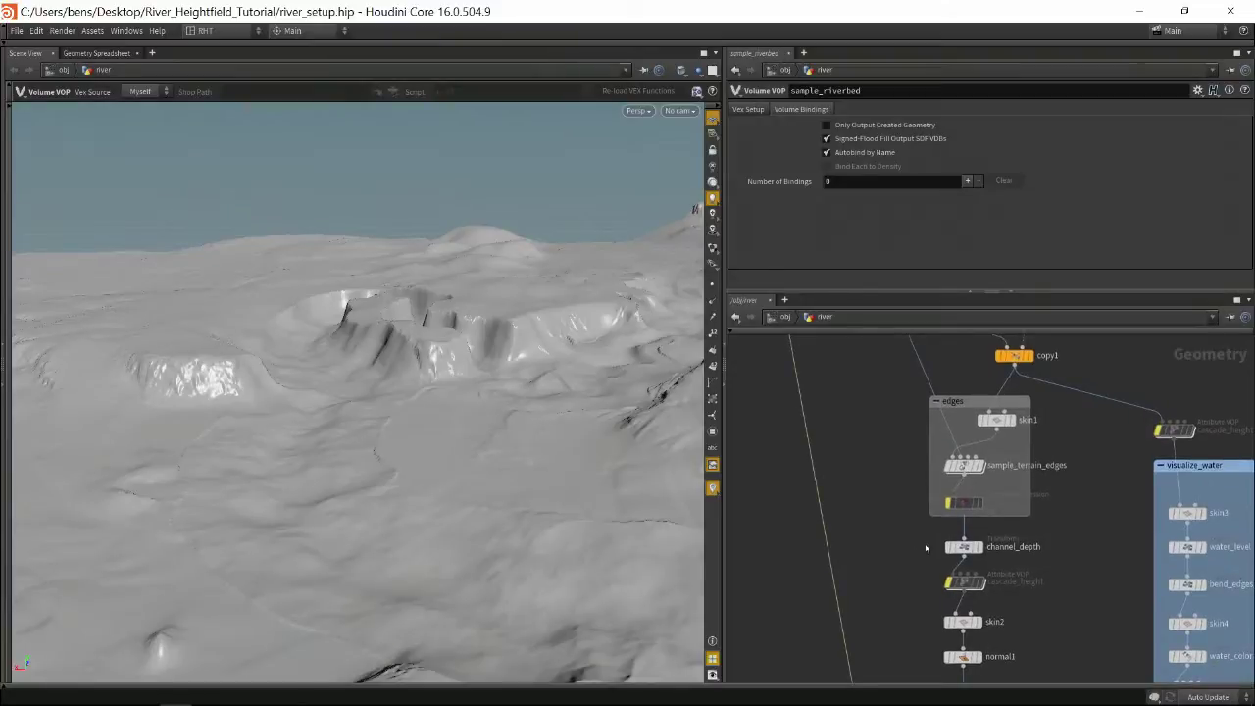
{"action": "left_click", "coordinate": [947, 504]}
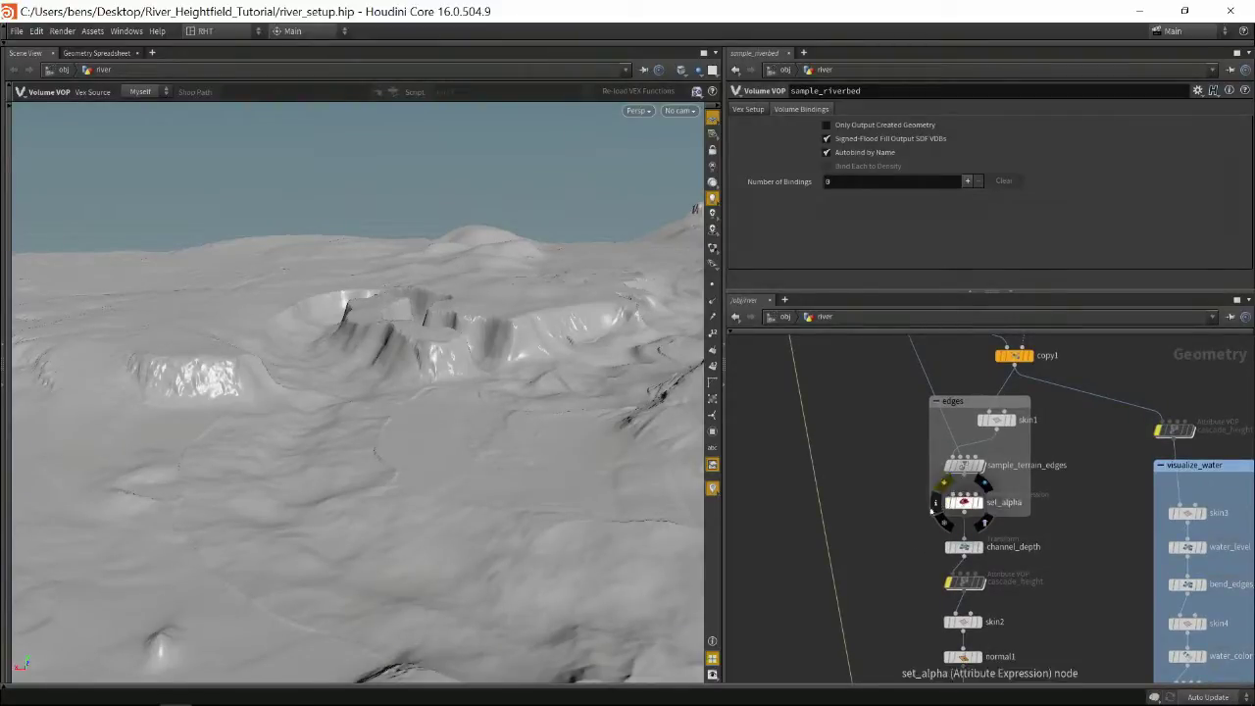
{"action": "left_click", "coordinate": [983, 484]}
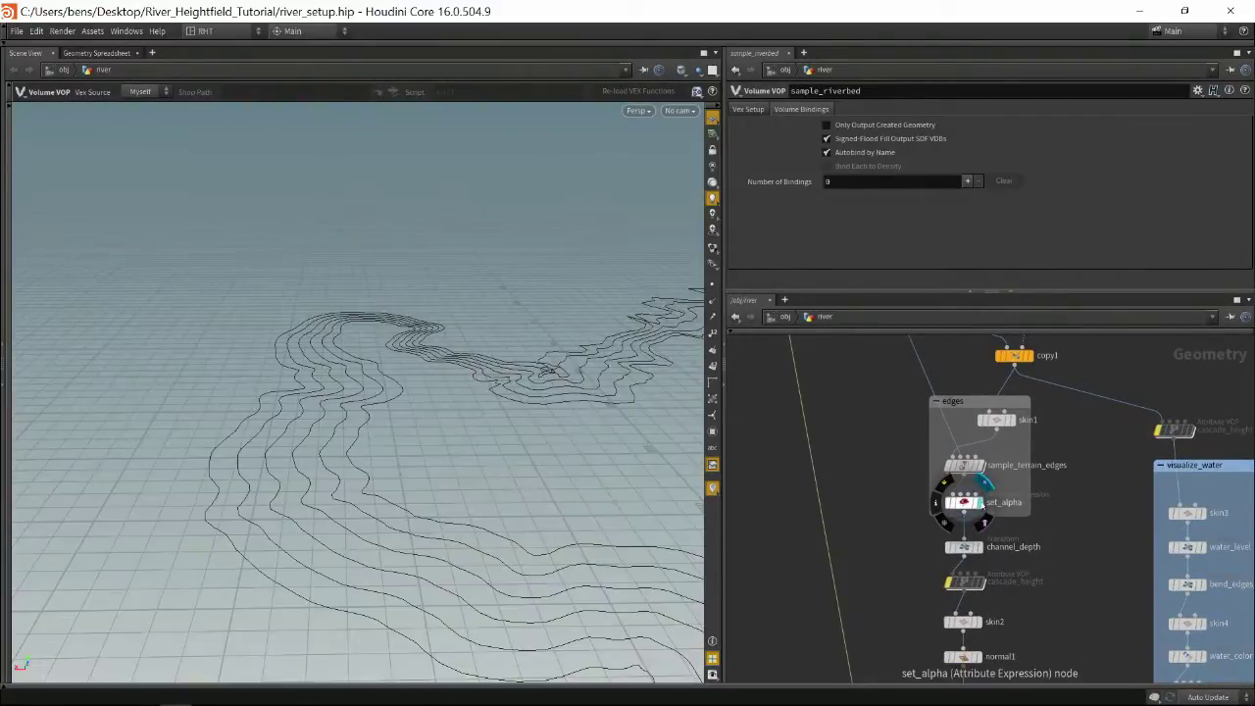
Display the normal1 output and compare the riverbed surface with the set_alpha node bypassed and active
{"action": "middle_click_drag", "start_coordinate": [865, 634], "coordinate": [870, 532]}
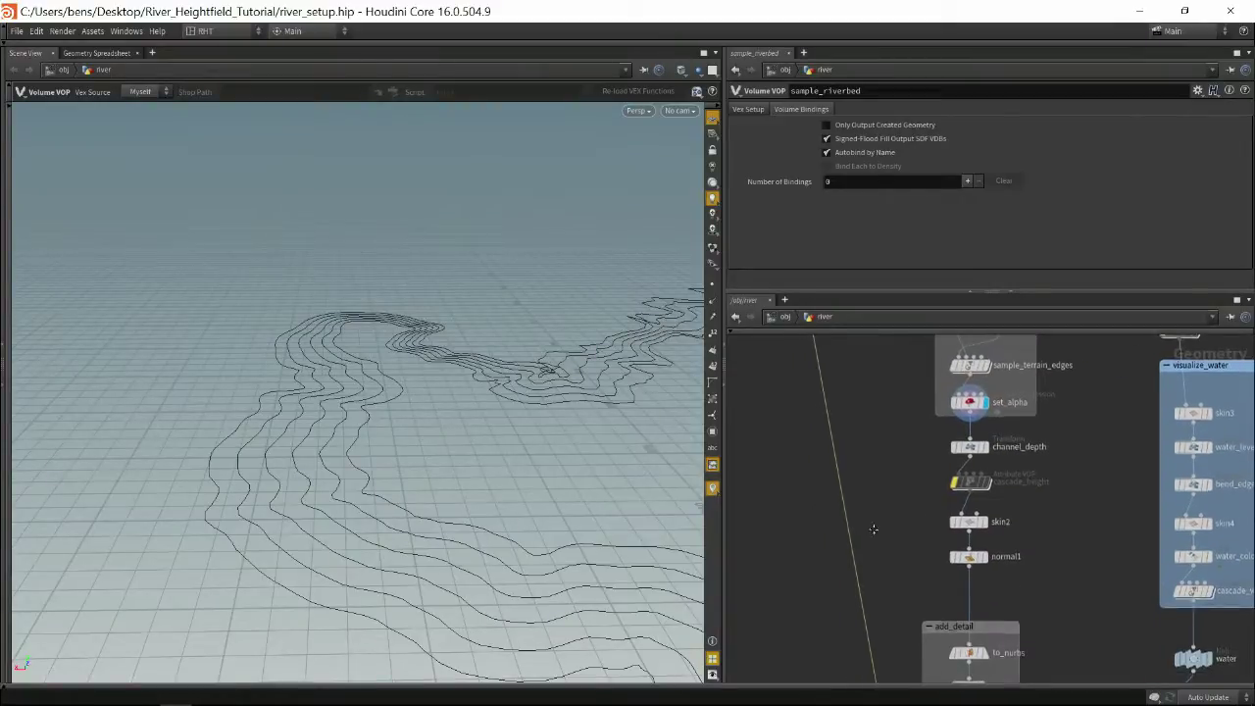
{"action": "left_click", "coordinate": [986, 538]}
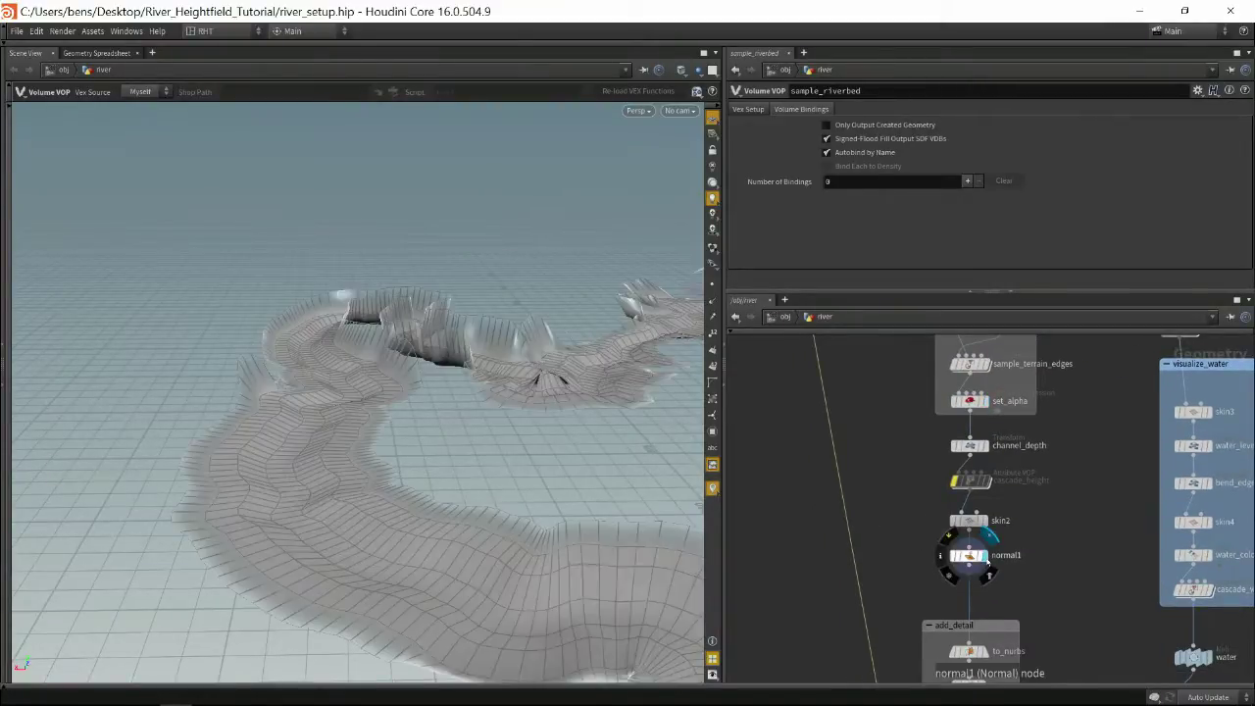
{"action": "mouse_move", "coordinate": [953, 400]}
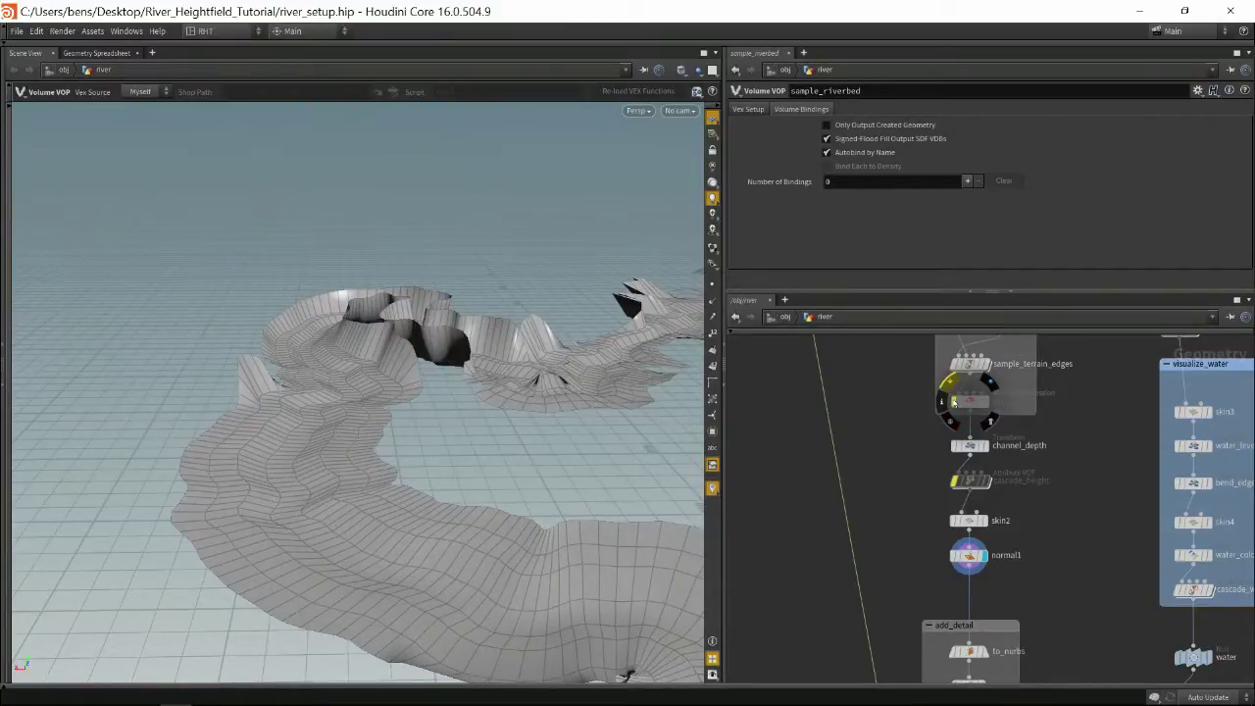
{"action": "left_click", "coordinate": [953, 402]}
Display the sample_riverbed node's terrain and open its internal VEX network
{"action": "middle_click_drag", "start_coordinate": [1053, 579], "coordinate": [1010, 329]}
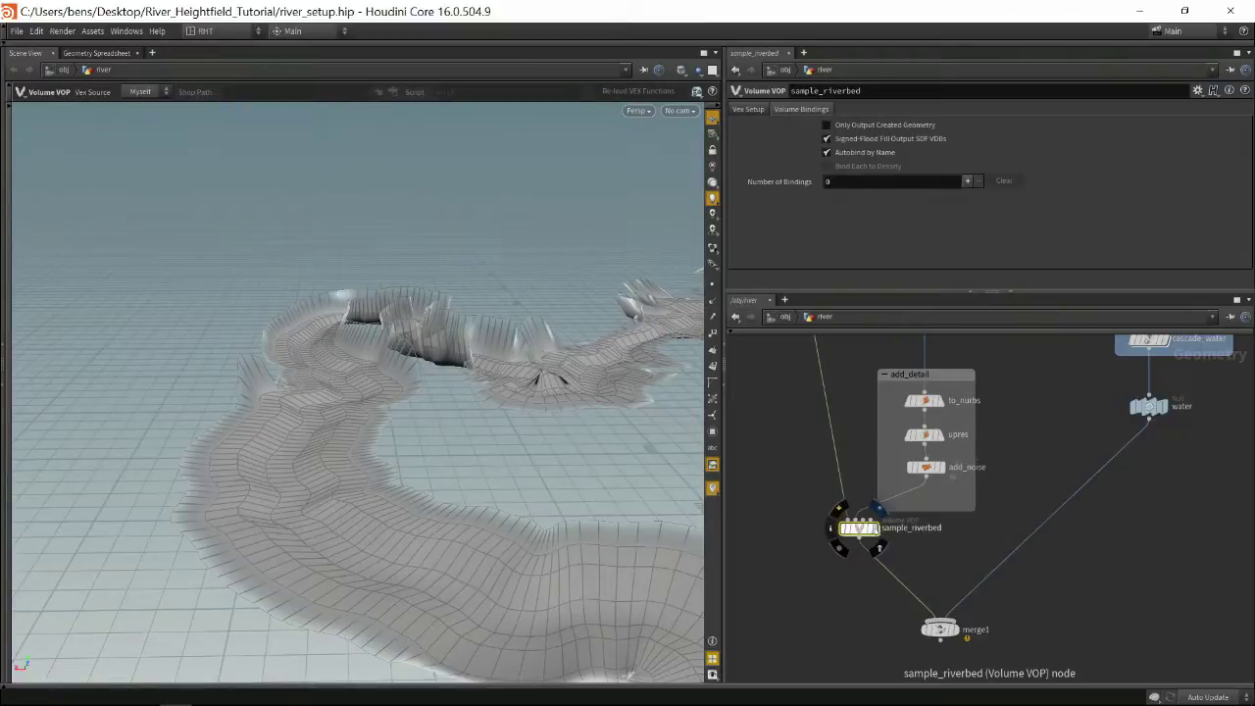
{"action": "left_click", "coordinate": [877, 528]}
{"action": "double_click", "coordinate": [858, 530]}
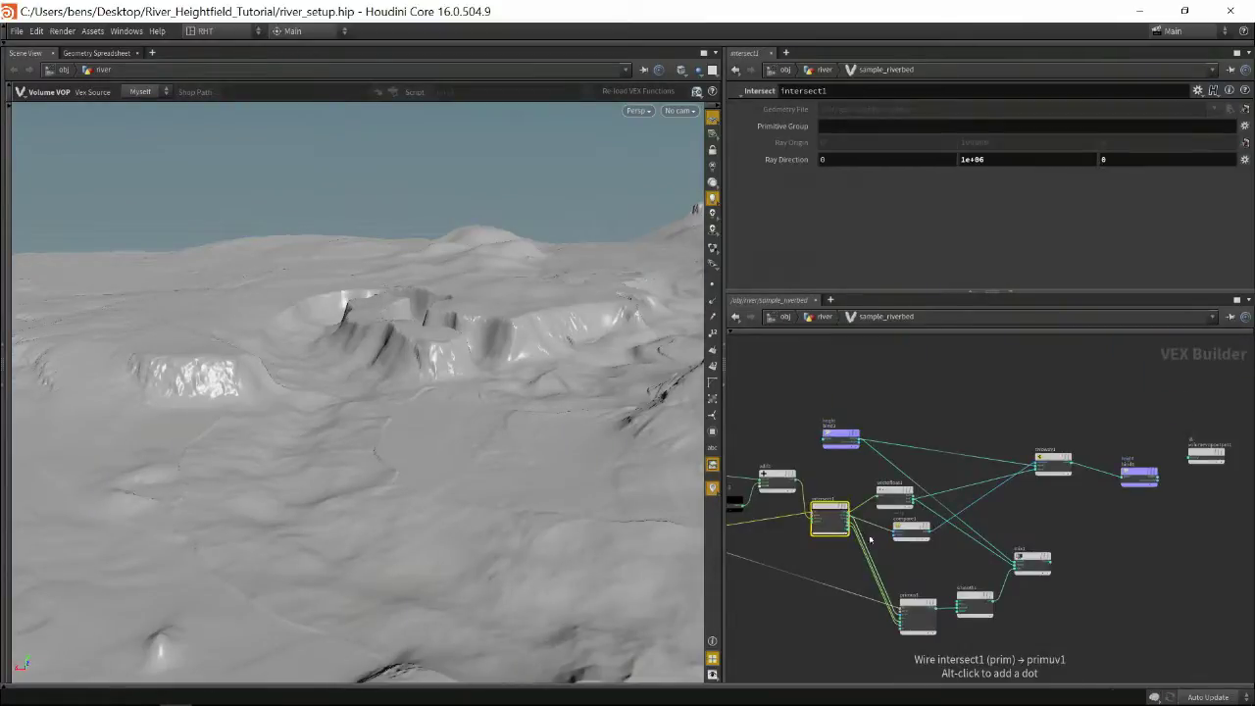
Wire the blended output of mix1 into the input of the height bind1 node, replacing the twoway1 connection
{"action": "scroll", "coordinate": [923, 569], "scroll_direction": "up", "scroll_amount": 2}
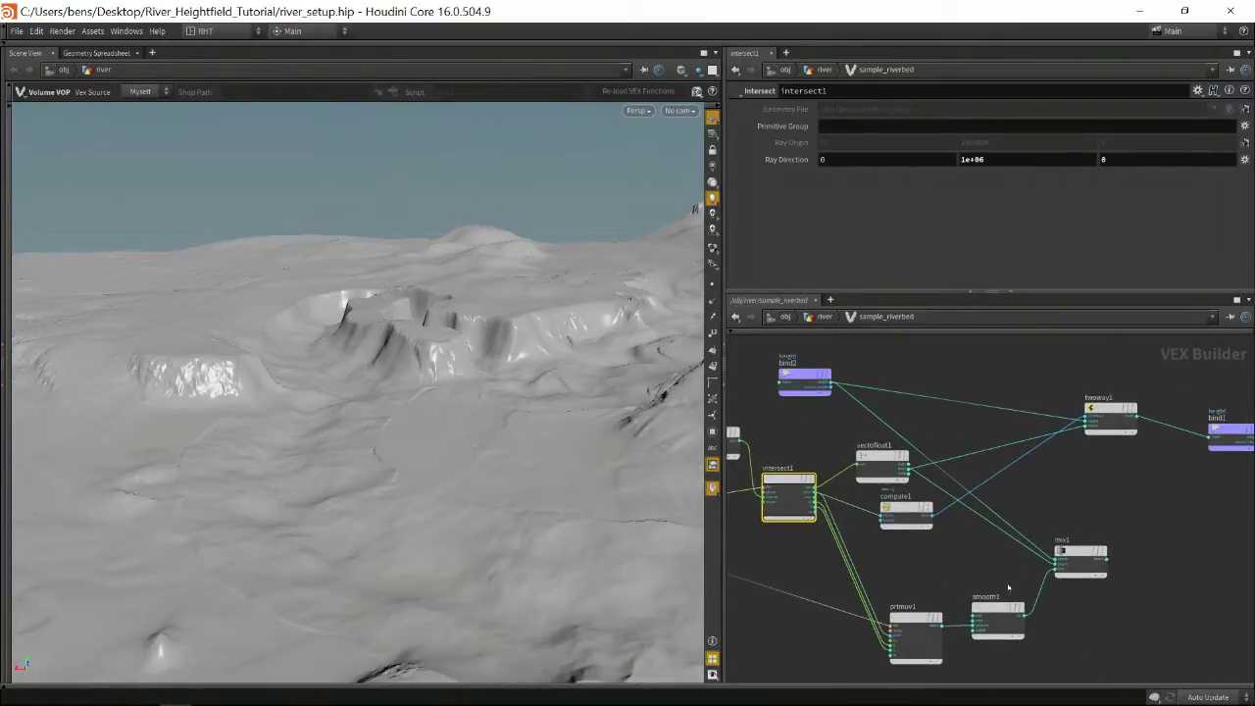
{"action": "scroll", "coordinate": [956, 575], "scroll_direction": "up", "scroll_amount": 1}
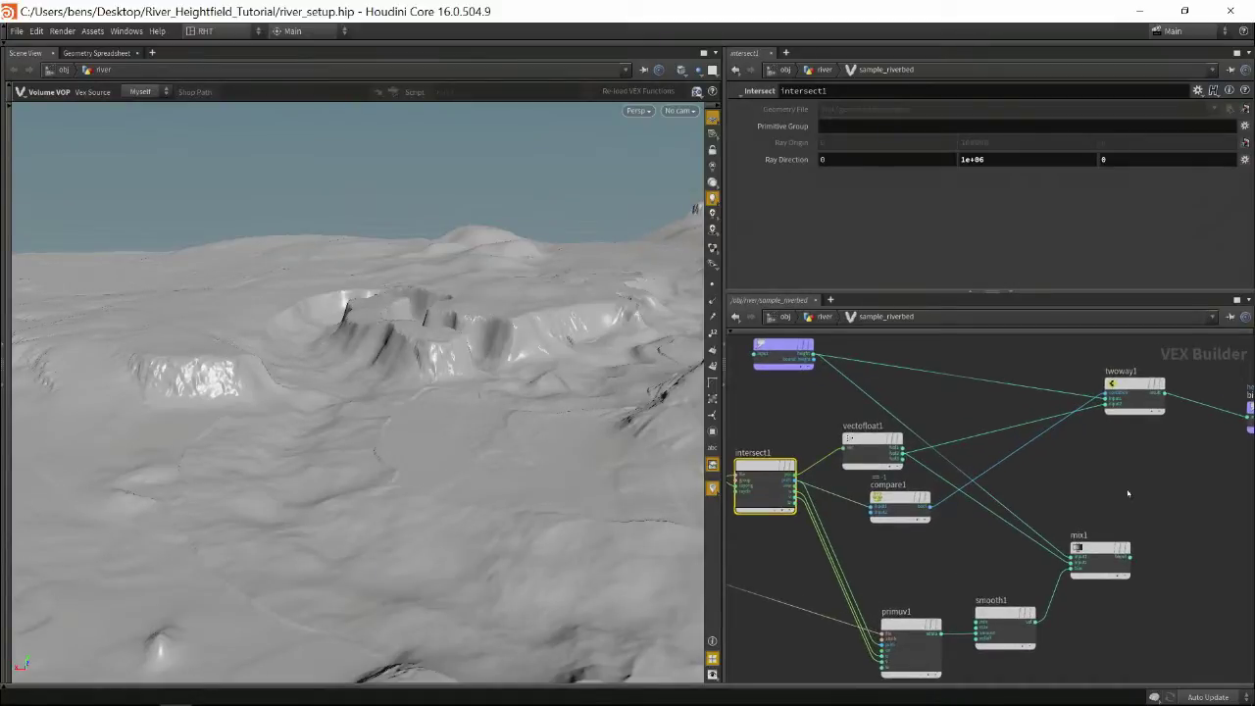
{"action": "middle_click_drag", "start_coordinate": [1128, 493], "coordinate": [956, 505]}
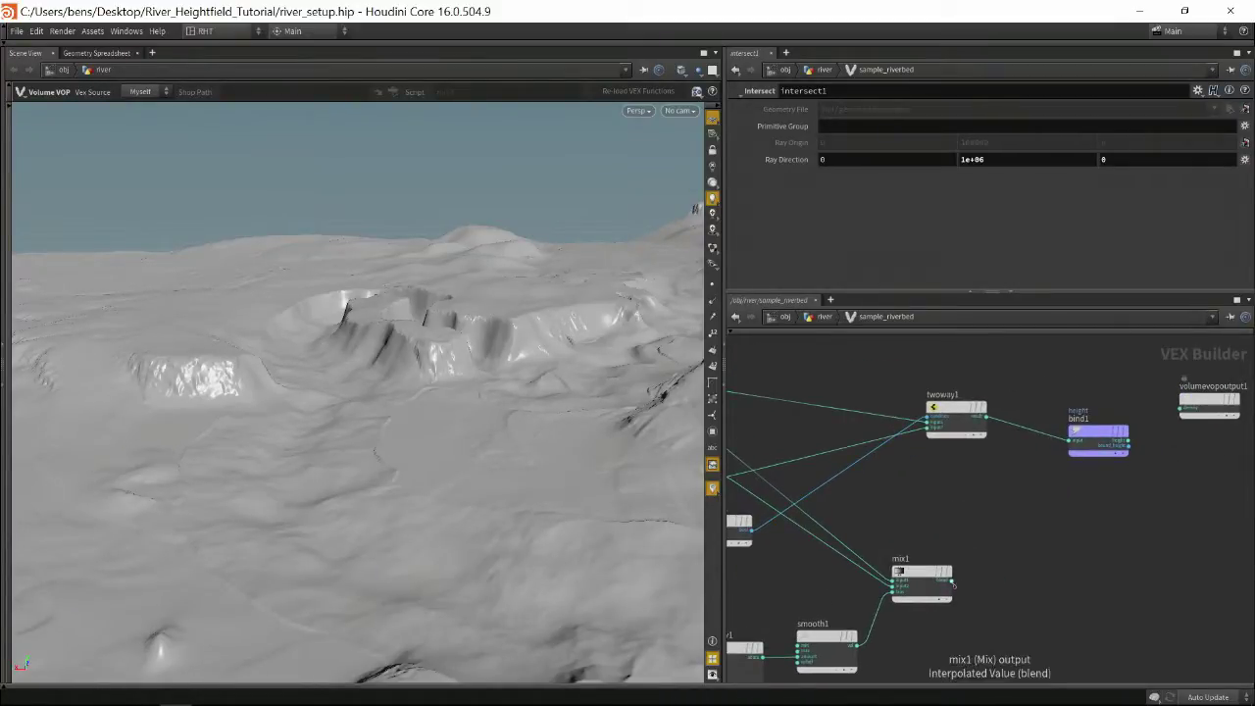
{"action": "left_click", "coordinate": [951, 580]}
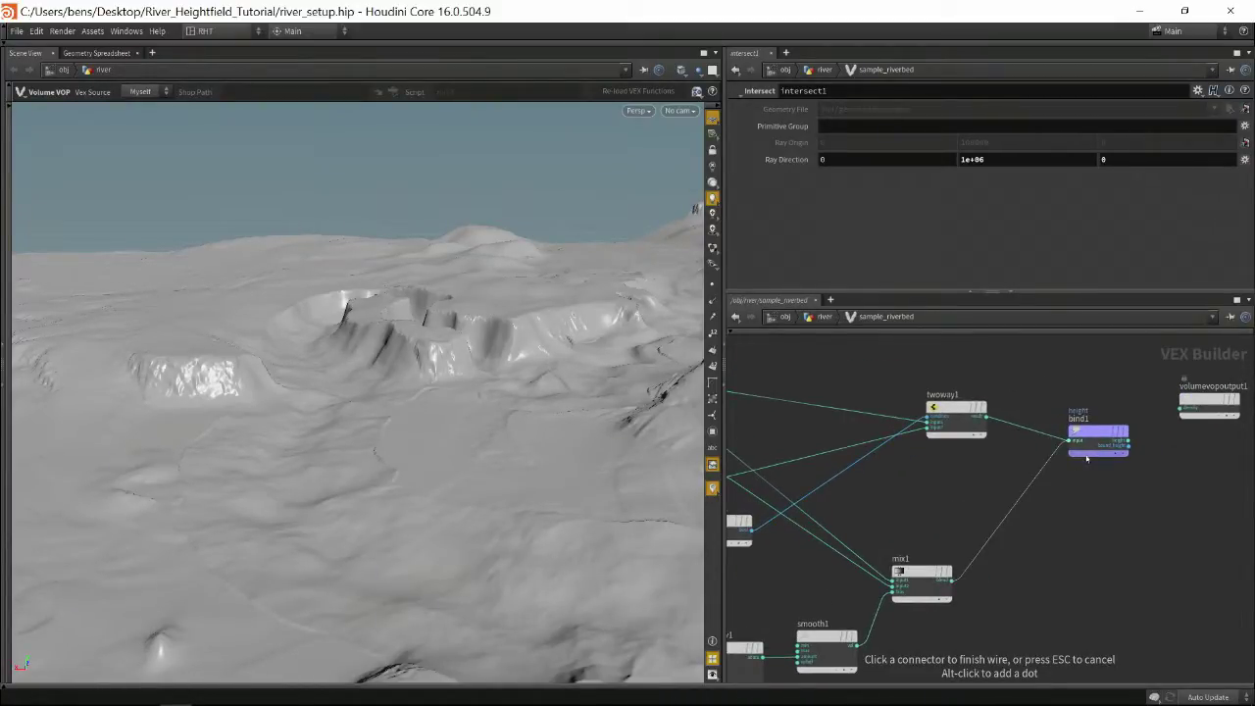
{"action": "left_click", "coordinate": [1086, 458]}
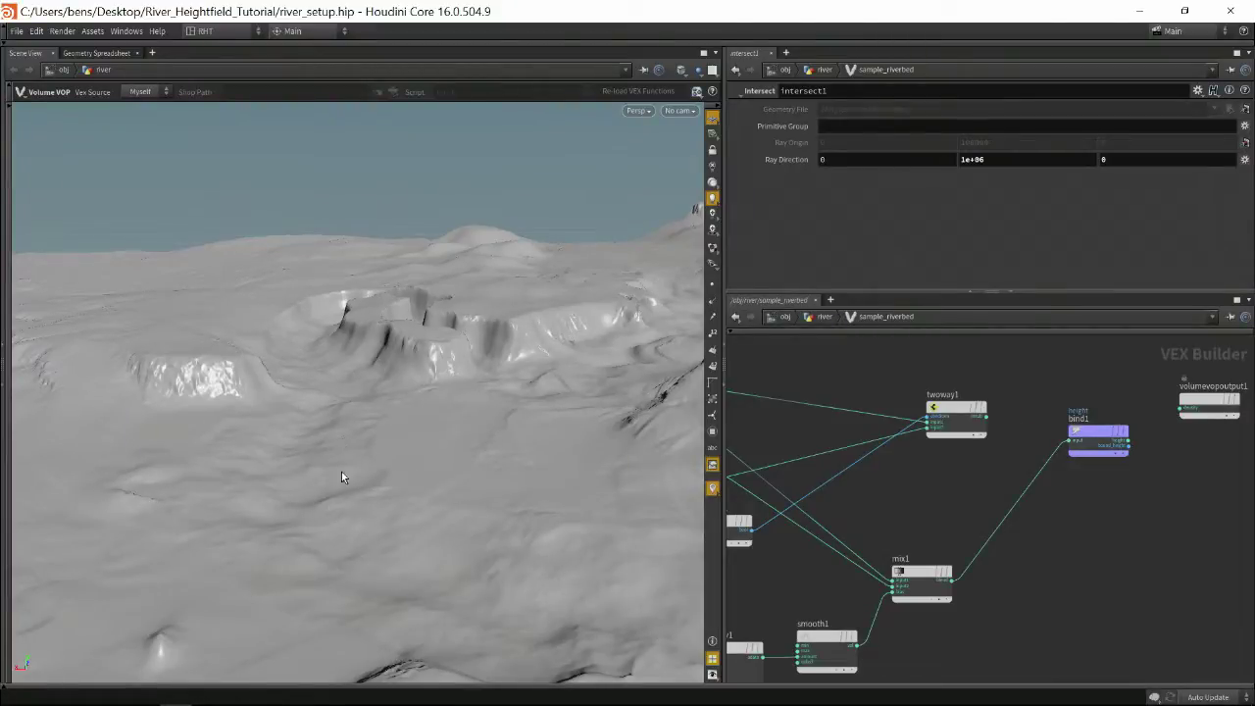
Examine the intersect1 node and the primuv1 node that samples the Alpha attribute
{"action": "middle_click_drag", "start_coordinate": [902, 527], "coordinate": [1060, 439]}
{"action": "middle_click_drag", "start_coordinate": [928, 480], "coordinate": [983, 509]}
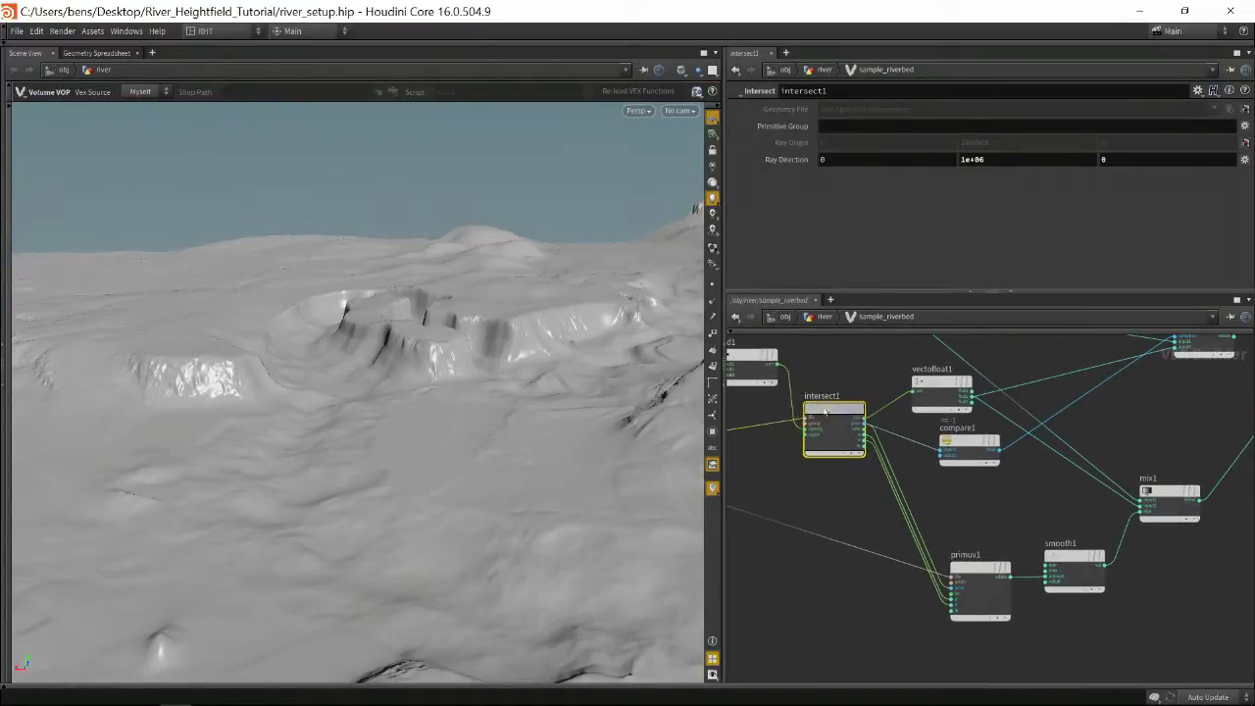
{"action": "left_click", "coordinate": [976, 584]}
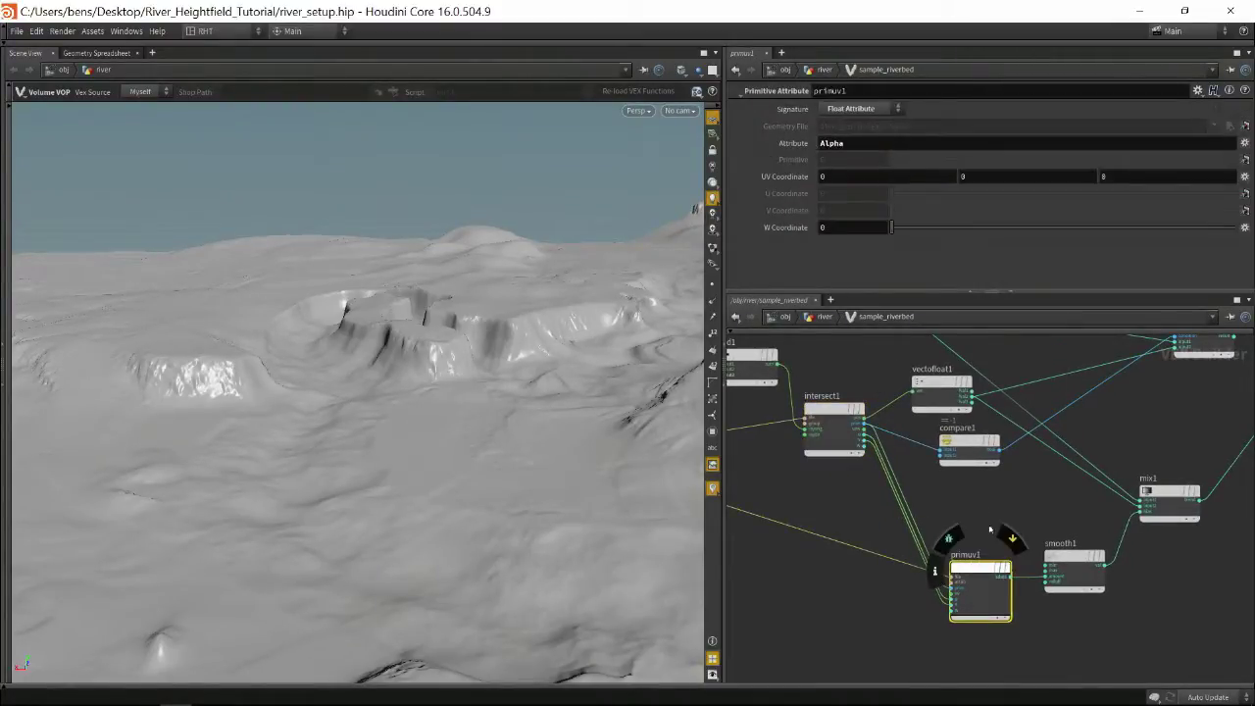
{"action": "mouse_move", "coordinate": [1042, 512]}
{"action": "middle_mouse_down"}
{"action": "mouse_move", "coordinate": [1002, 506]}
{"action": "mouse_move", "coordinate": [1057, 517]}
{"action": "middle_mouse_up"}
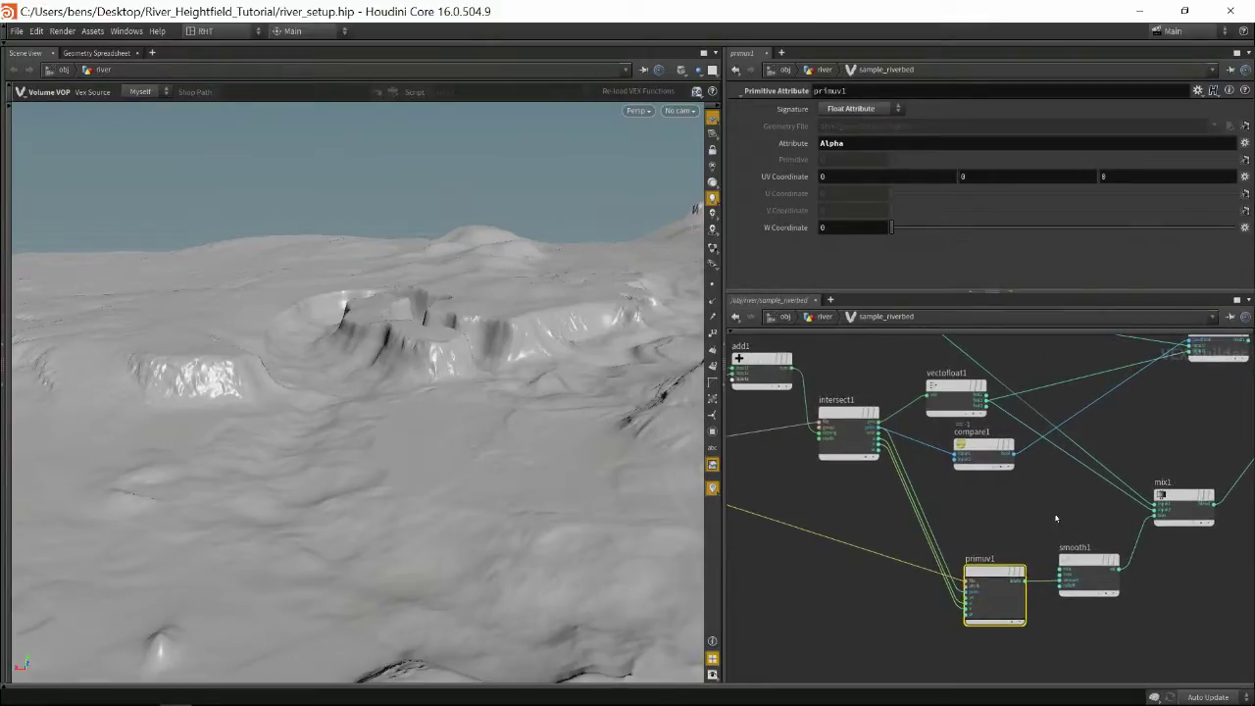
{"action": "left_click", "coordinate": [842, 416]}
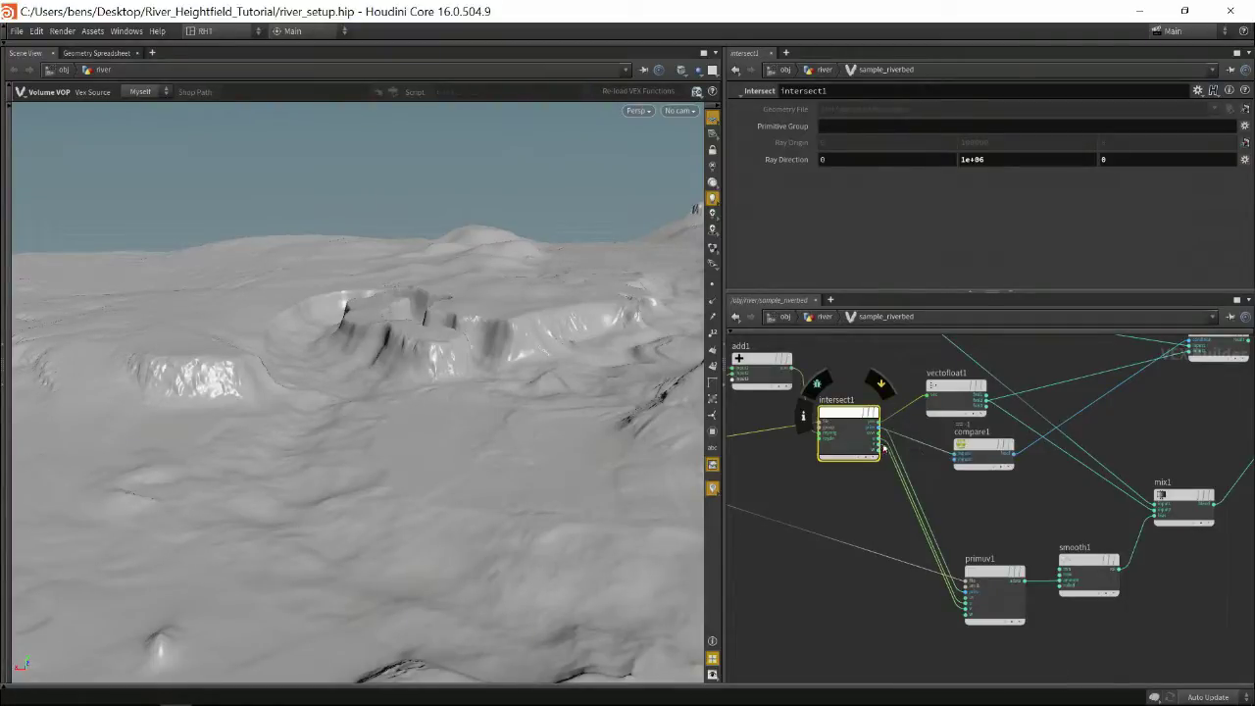
{"action": "middle_click_drag", "start_coordinate": [992, 504], "coordinate": [895, 506]}
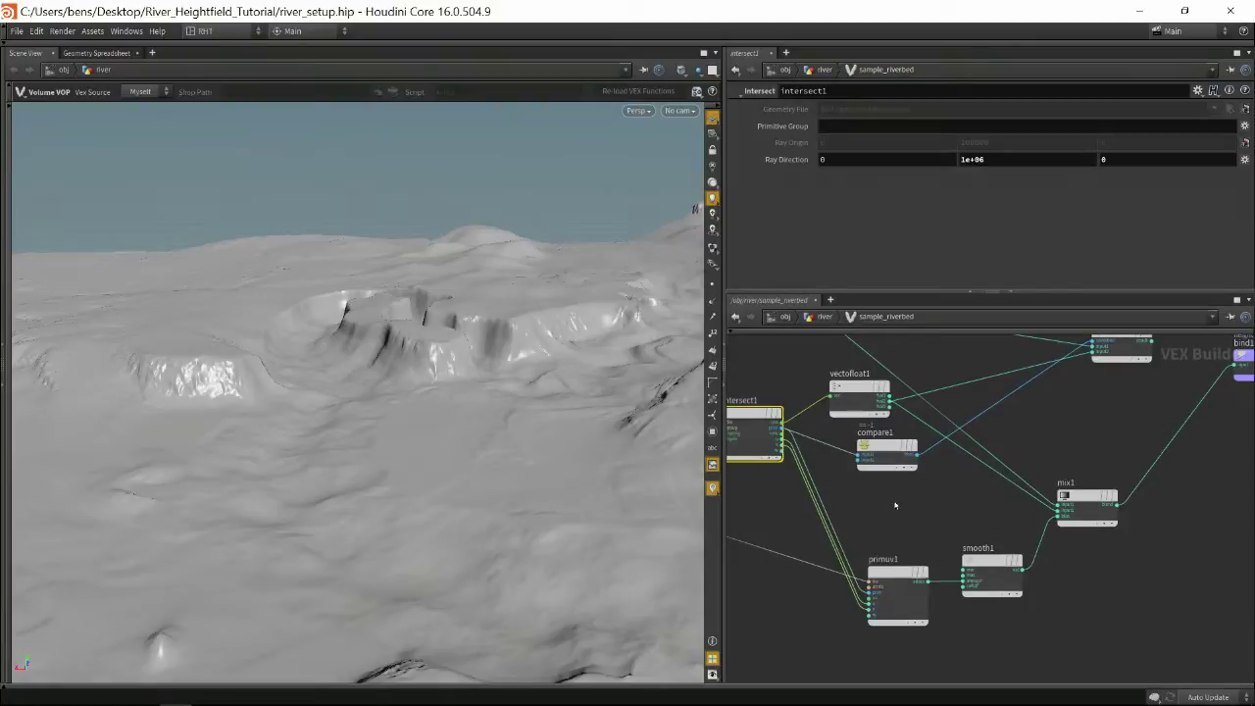
{"action": "left_click", "coordinate": [887, 575]}
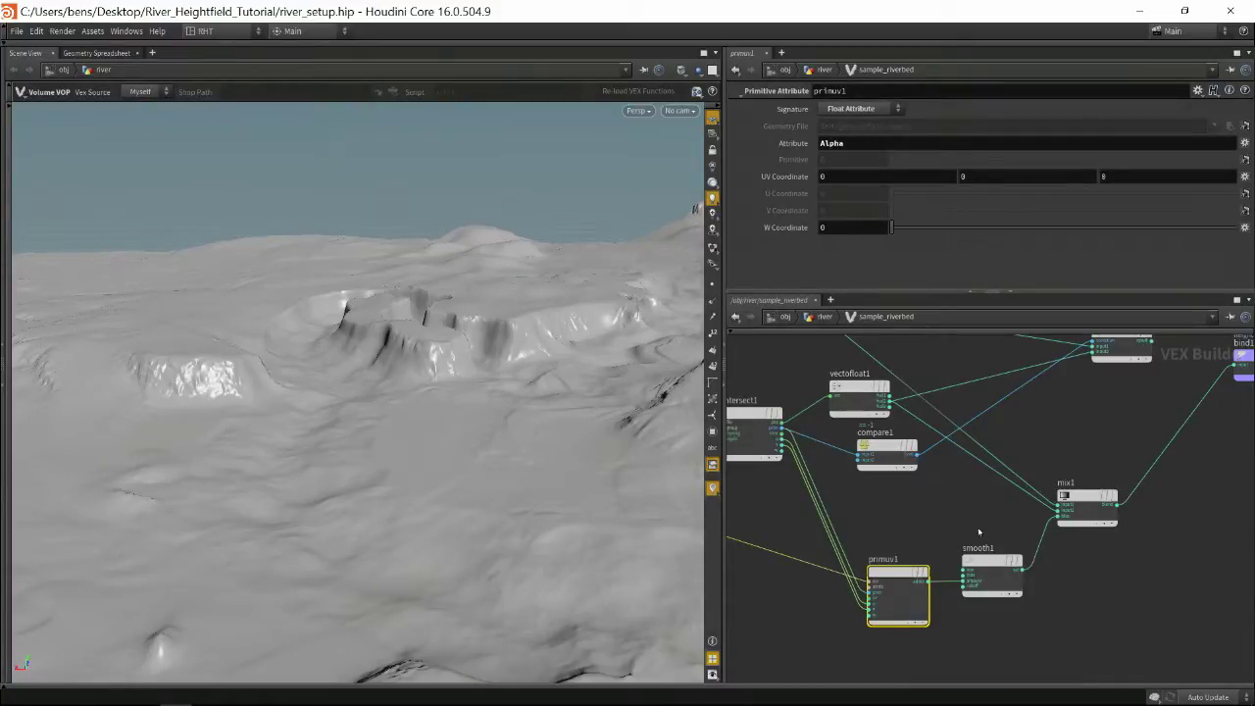
Examine the smooth1 settings, the mix1 inputs and the vectofloat1 node that feed the height blend
{"action": "left_click", "coordinate": [991, 571]}
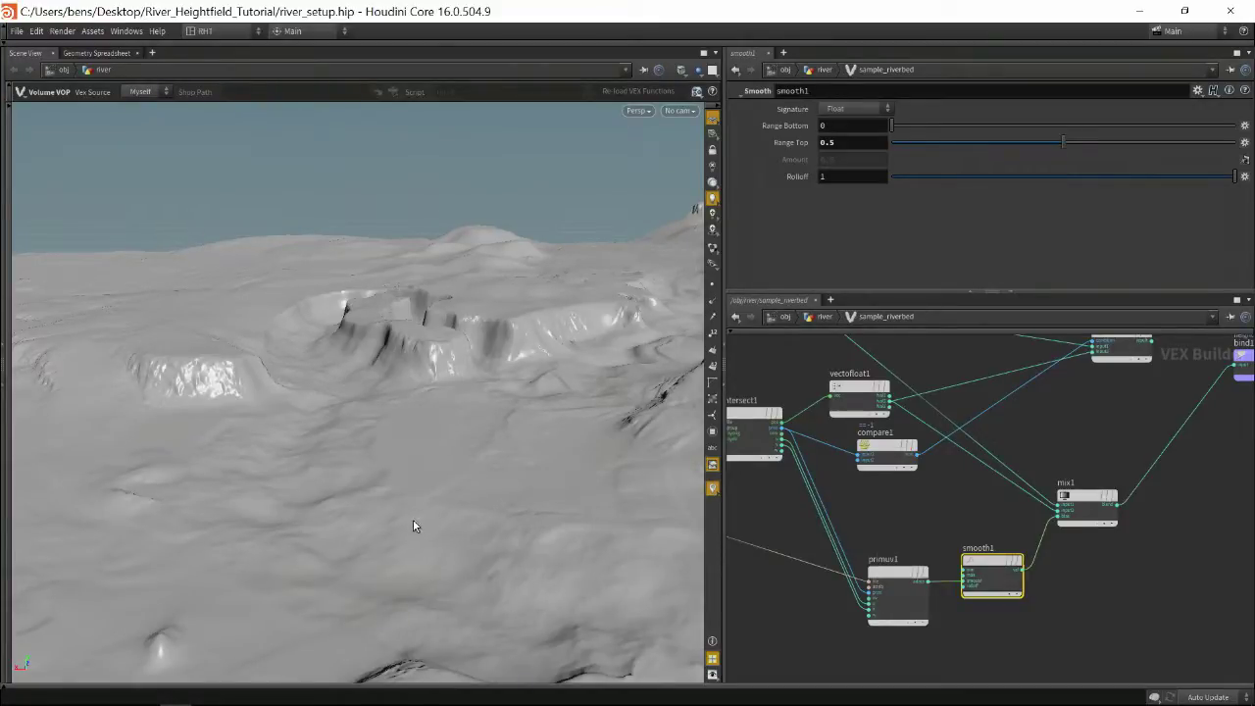
{"action": "middle_click_drag", "start_coordinate": [1190, 531], "coordinate": [1032, 596]}
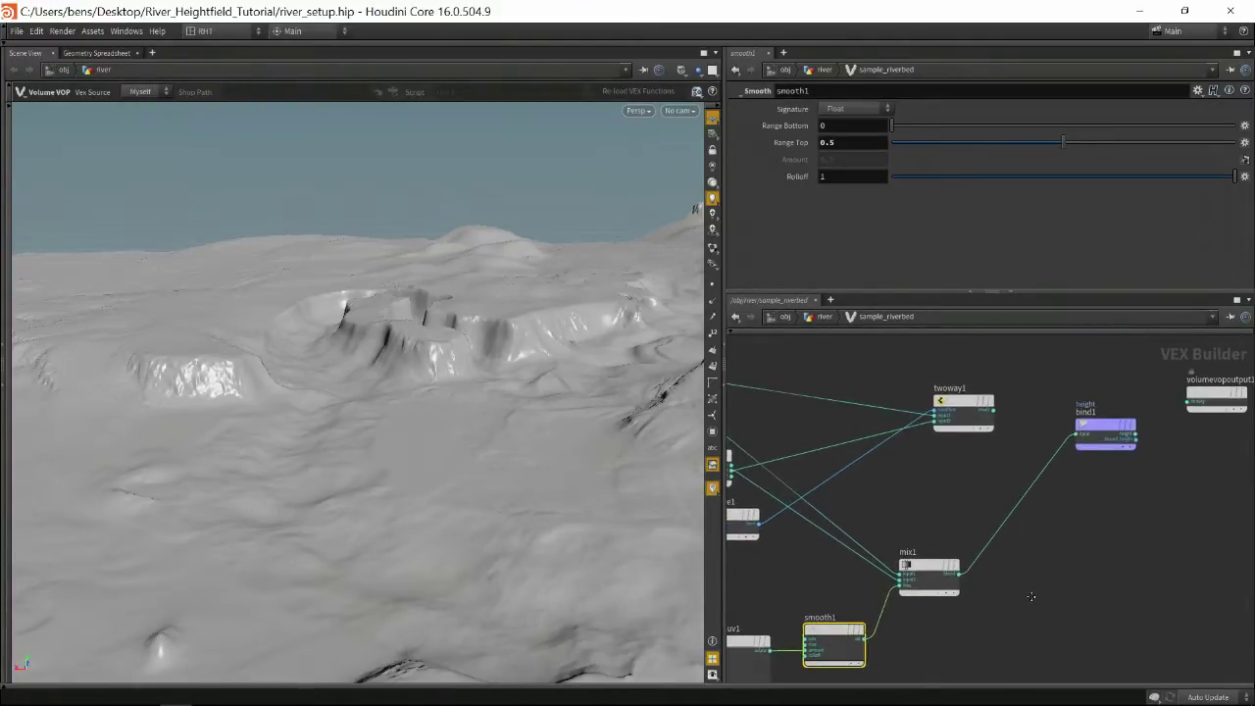
{"action": "left_click", "coordinate": [917, 574]}
{"action": "middle_click_drag", "start_coordinate": [973, 494], "coordinate": [1237, 533]}
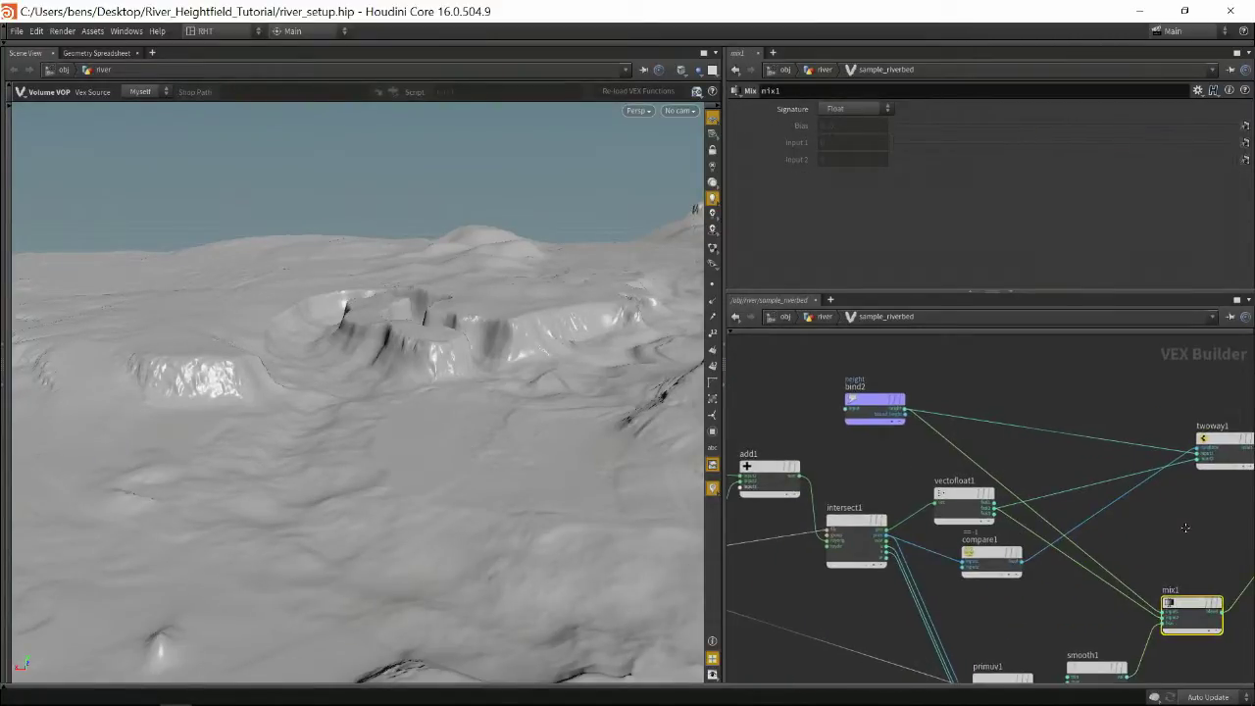
{"action": "left_click", "coordinate": [963, 498]}
{"action": "middle_click_drag", "start_coordinate": [1029, 618], "coordinate": [863, 560]}
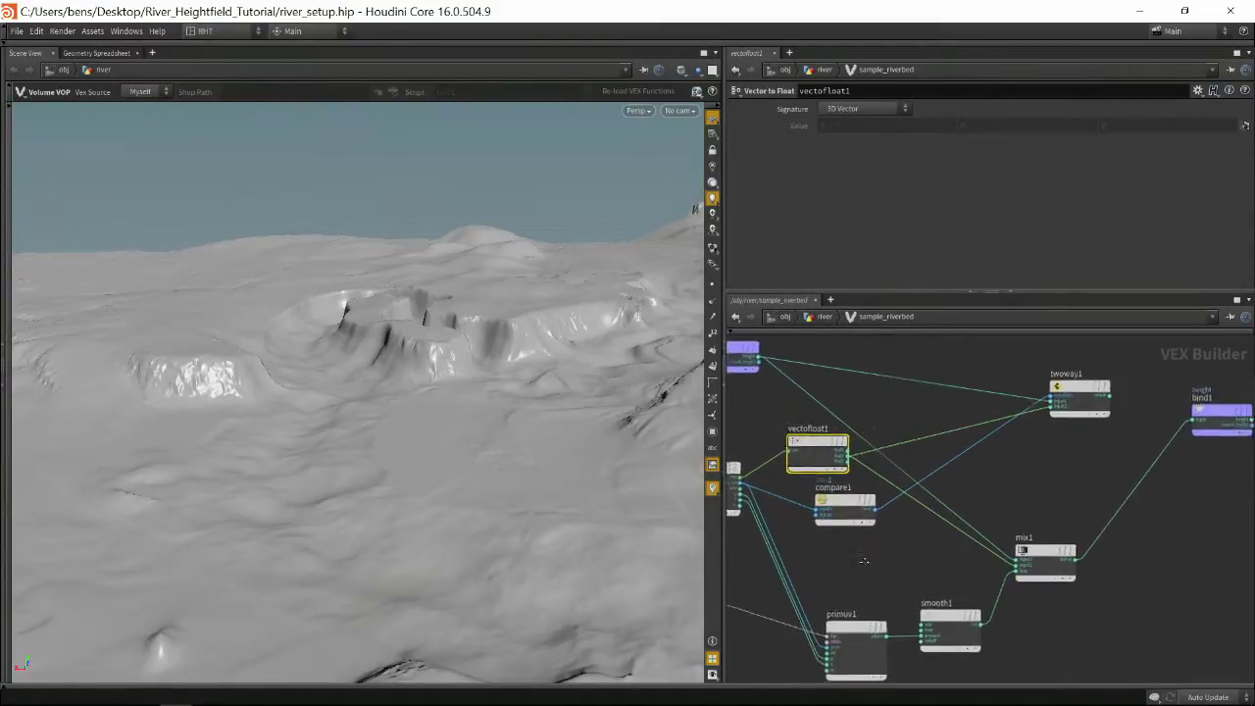
{"action": "middle_click_drag", "start_coordinate": [1067, 607], "coordinate": [1046, 606]}
Return to the river network, display the merge1 output and view the terrain and water from another angle
{"action": "key", "text": "u"}
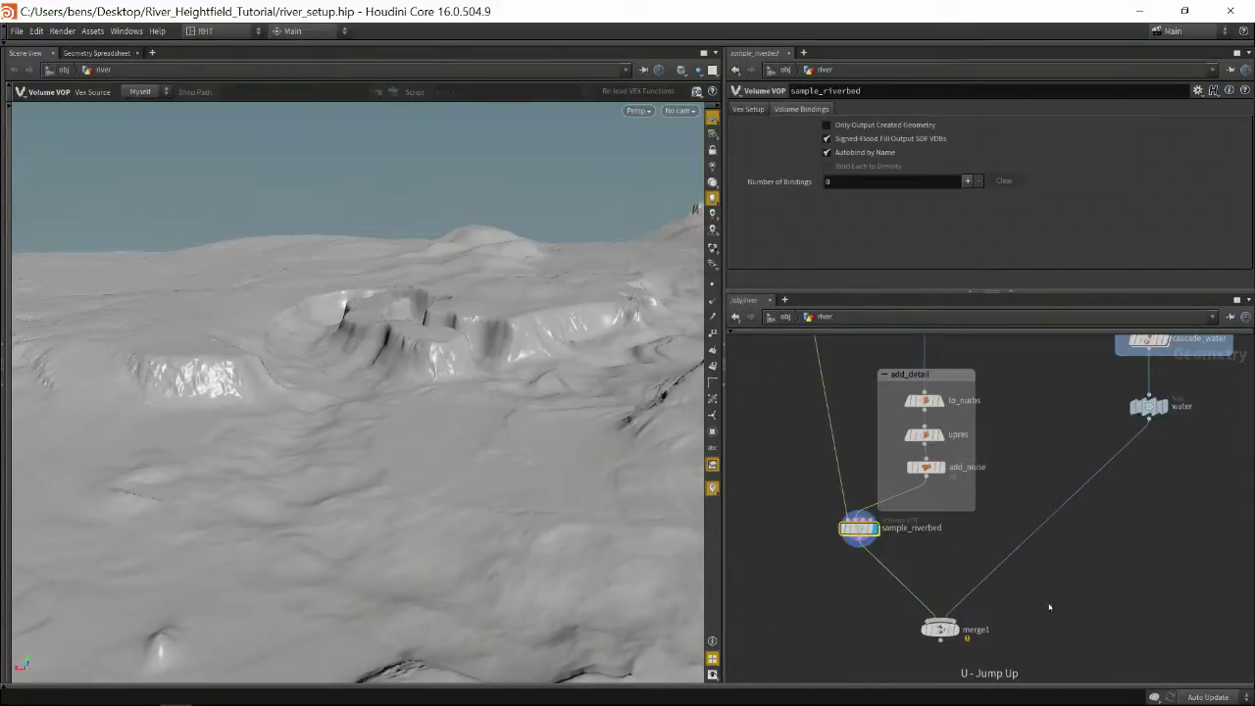
{"action": "left_click", "coordinate": [960, 609]}
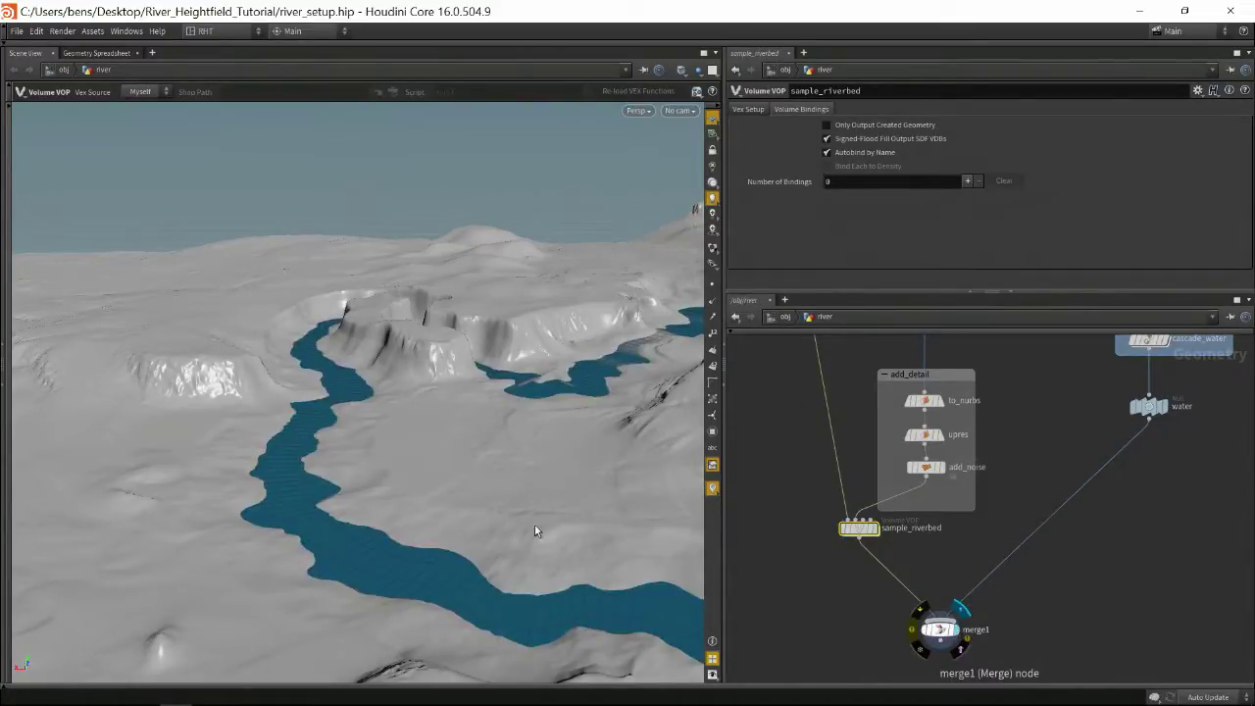
{"action": "key", "text": "Escape"}
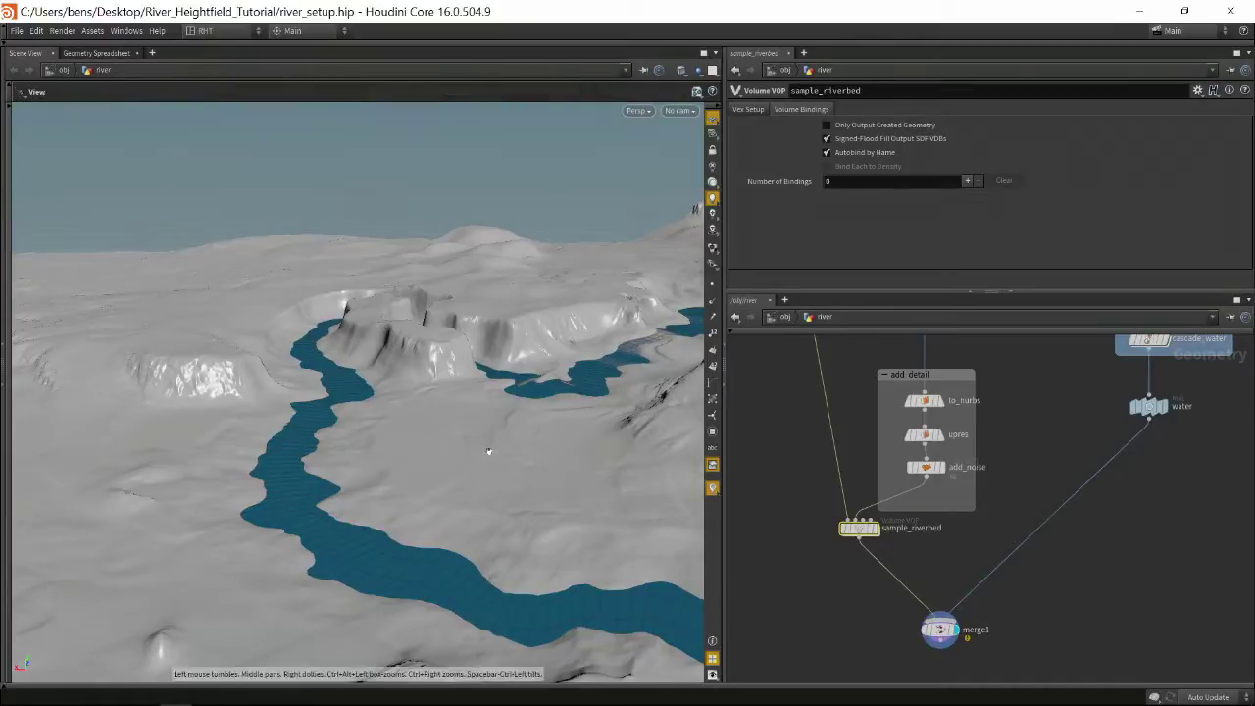
{"action": "left_click_drag", "start_coordinate": [473, 457], "coordinate": [414, 460]}
{"action": "key", "text": "Return"}
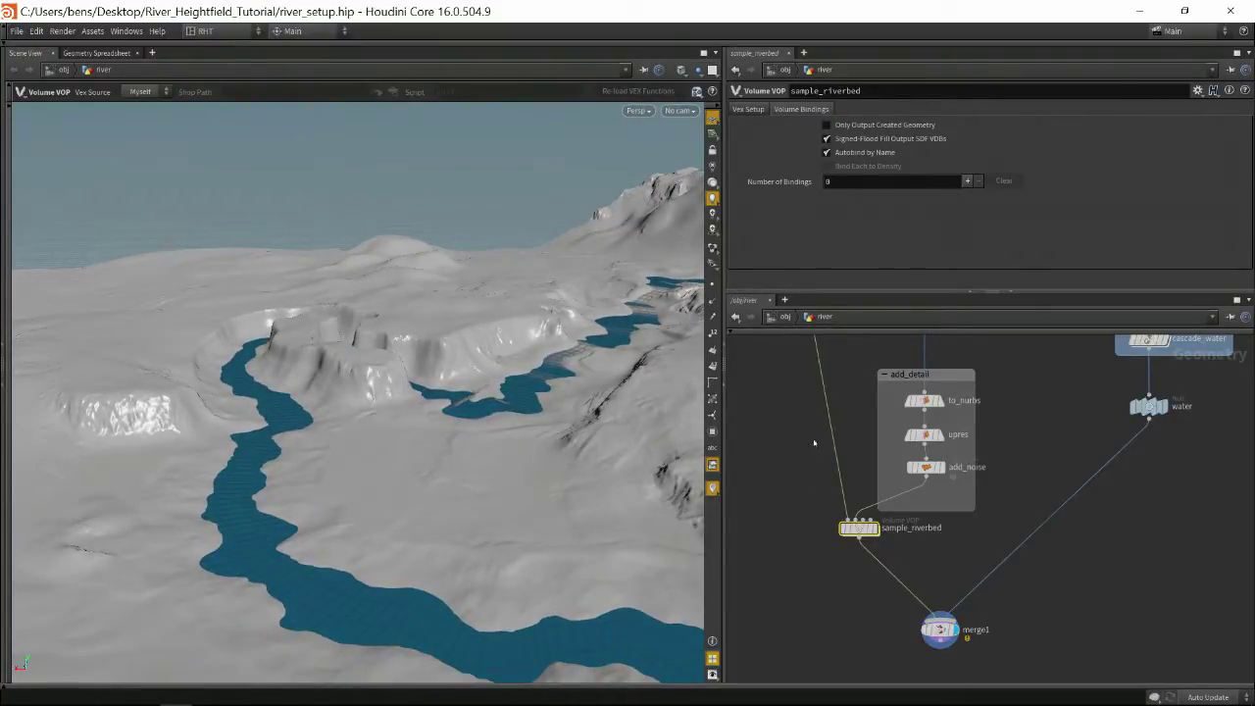
Display the output of the sample_terrain_edges node in the edges box
{"action": "middle_click_drag", "start_coordinate": [814, 443], "coordinate": [831, 670]}
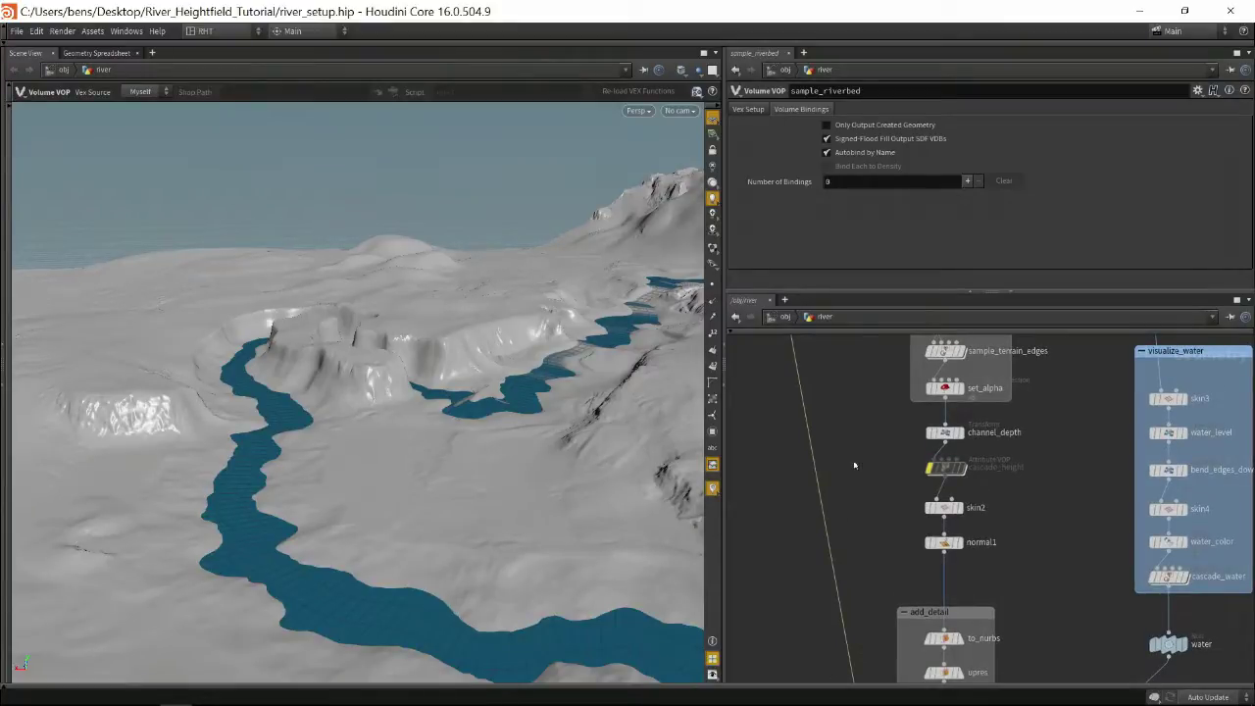
{"action": "middle_click_drag", "start_coordinate": [858, 441], "coordinate": [856, 633]}
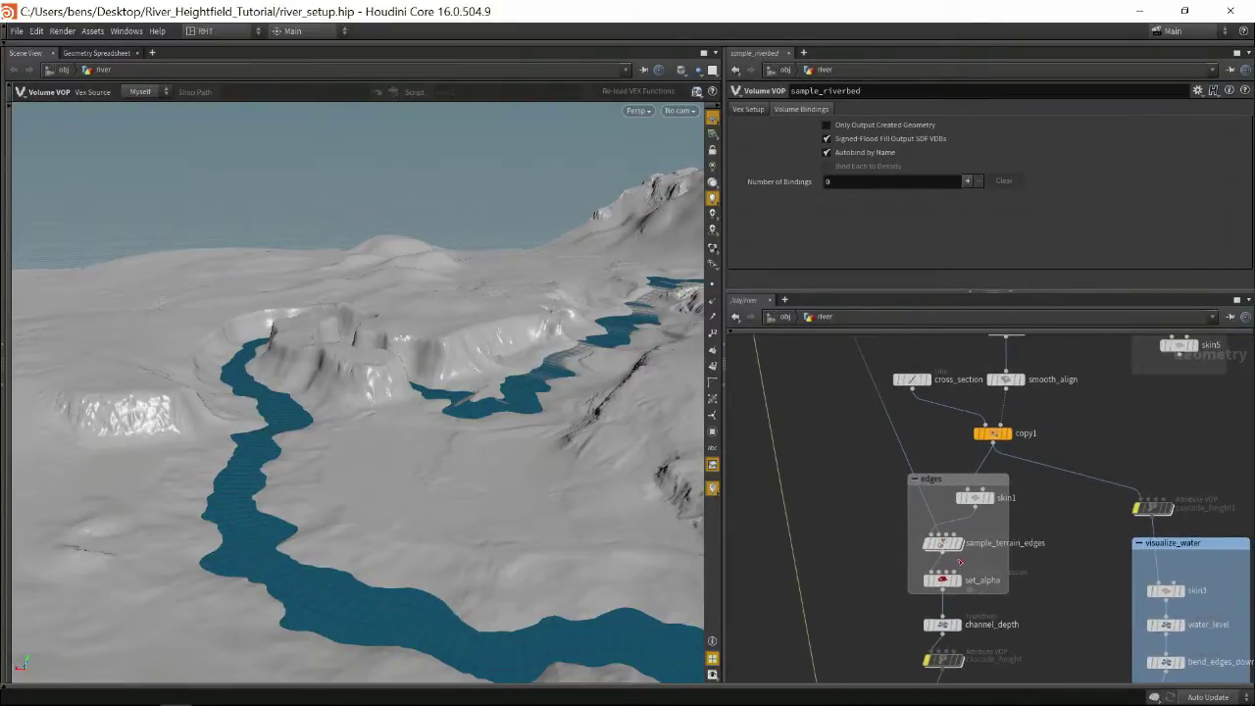
{"action": "mouse_move", "coordinate": [944, 546]}
{"action": "left_click", "coordinate": [964, 524]}
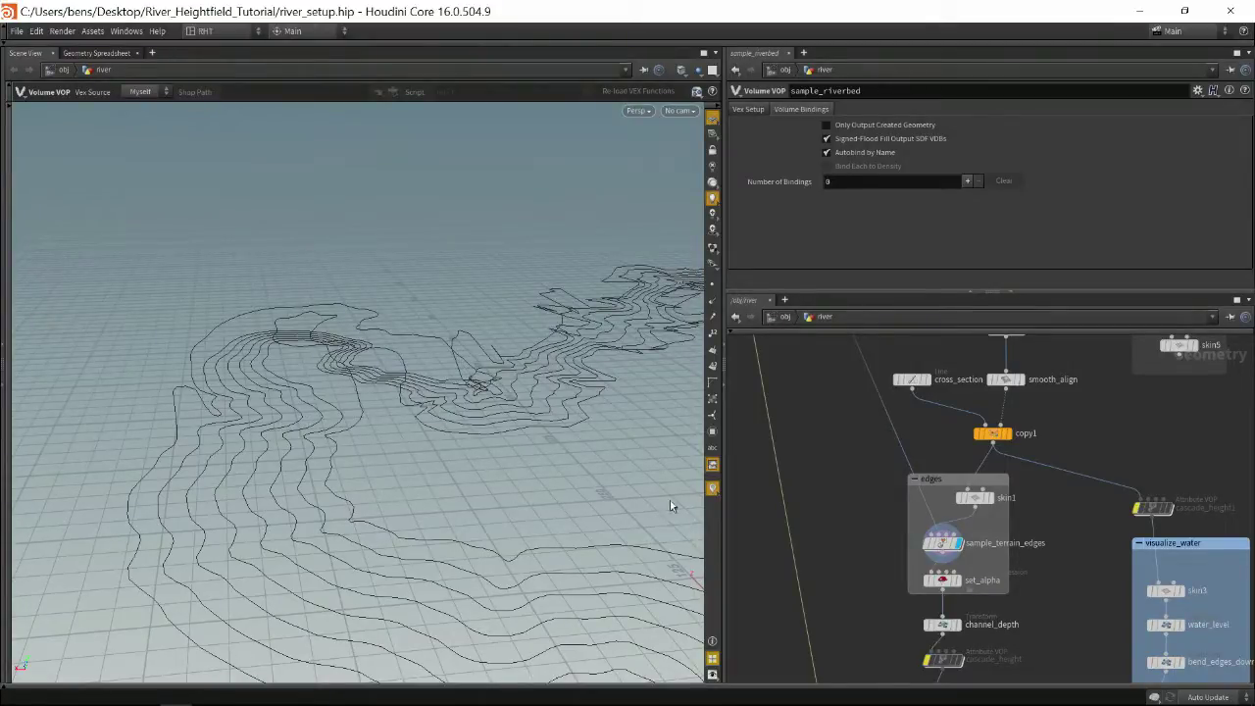
Display the merge1 output again and inspect the whole river and surrounding terrain from several angles
{"action": "middle_click_drag", "start_coordinate": [1015, 632], "coordinate": [1006, 401]}
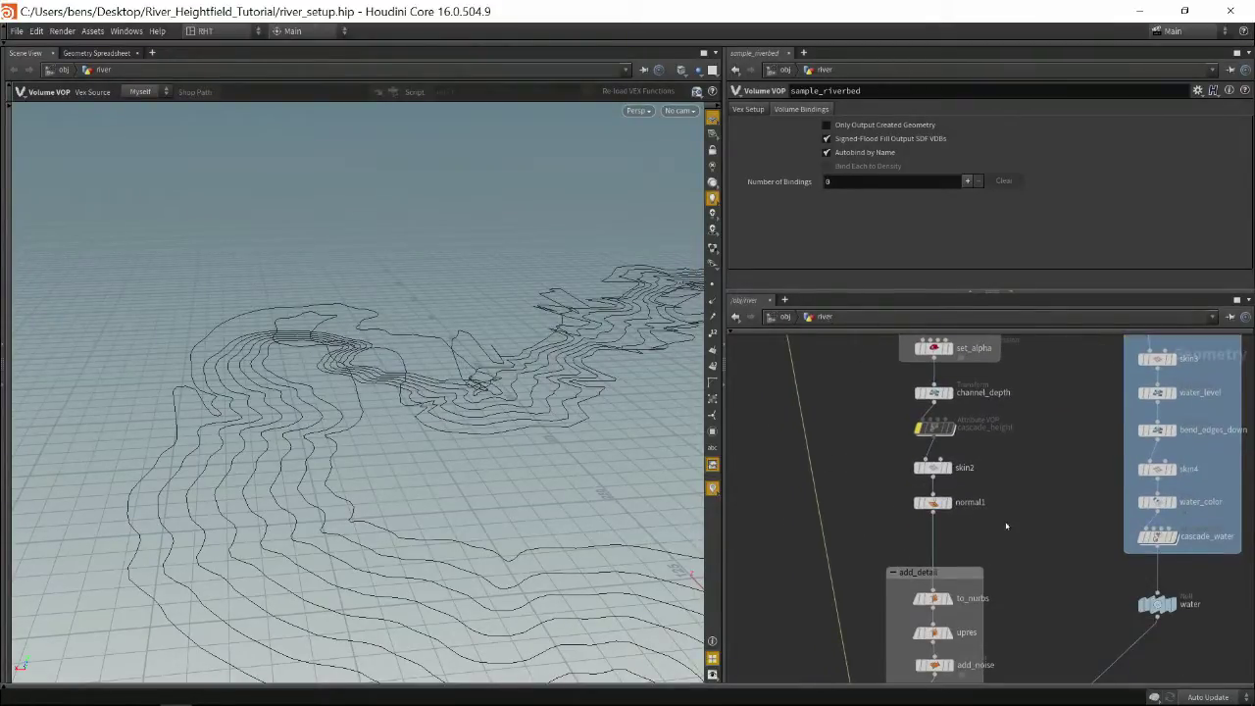
{"action": "middle_click_drag", "start_coordinate": [1033, 569], "coordinate": [1018, 416]}
{"action": "scroll", "coordinate": [1019, 422], "scroll_direction": "down", "scroll_amount": 1}
{"action": "scroll", "coordinate": [1020, 487], "scroll_direction": "up", "scroll_amount": 1}
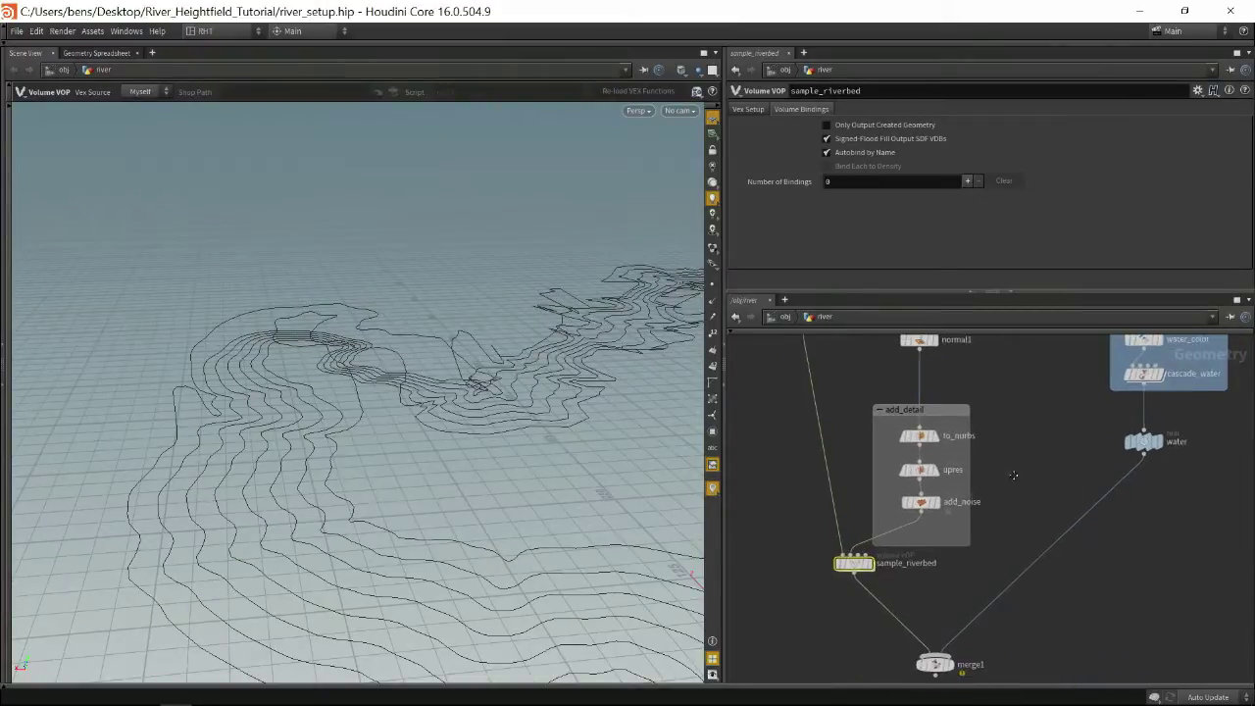
{"action": "middle_click_drag", "start_coordinate": [1016, 492], "coordinate": [1009, 443]}
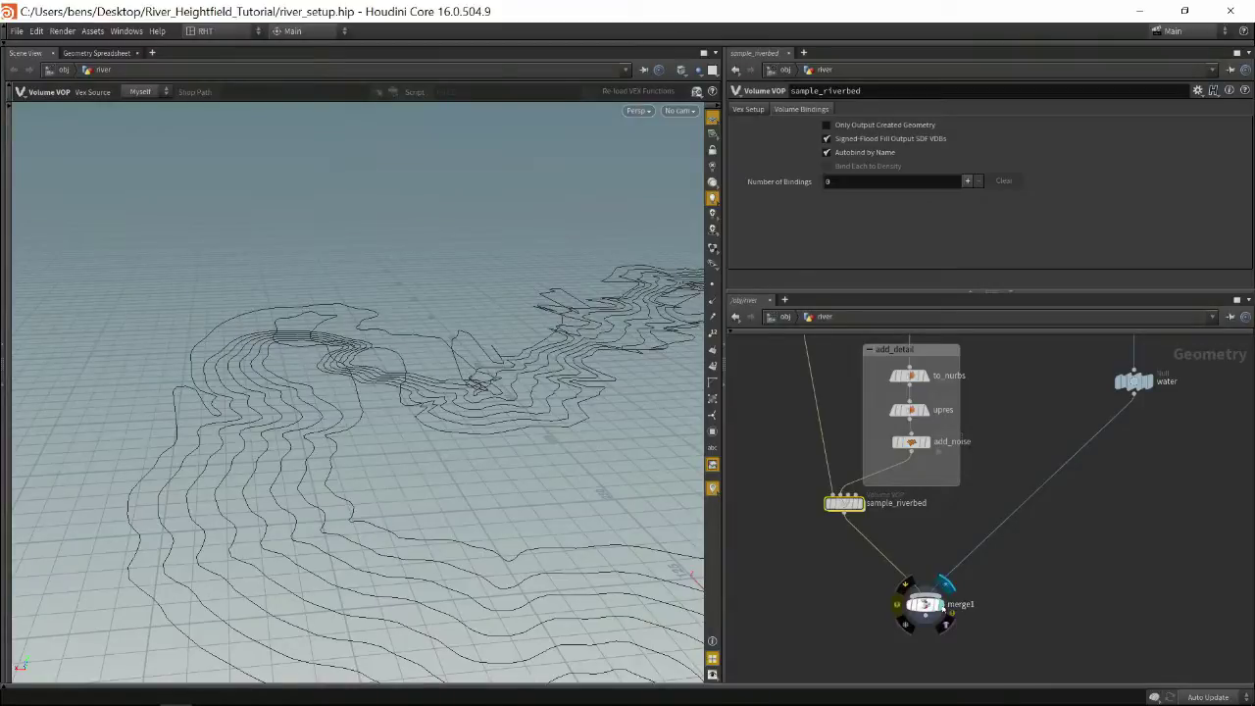
{"action": "left_click", "coordinate": [944, 588]}
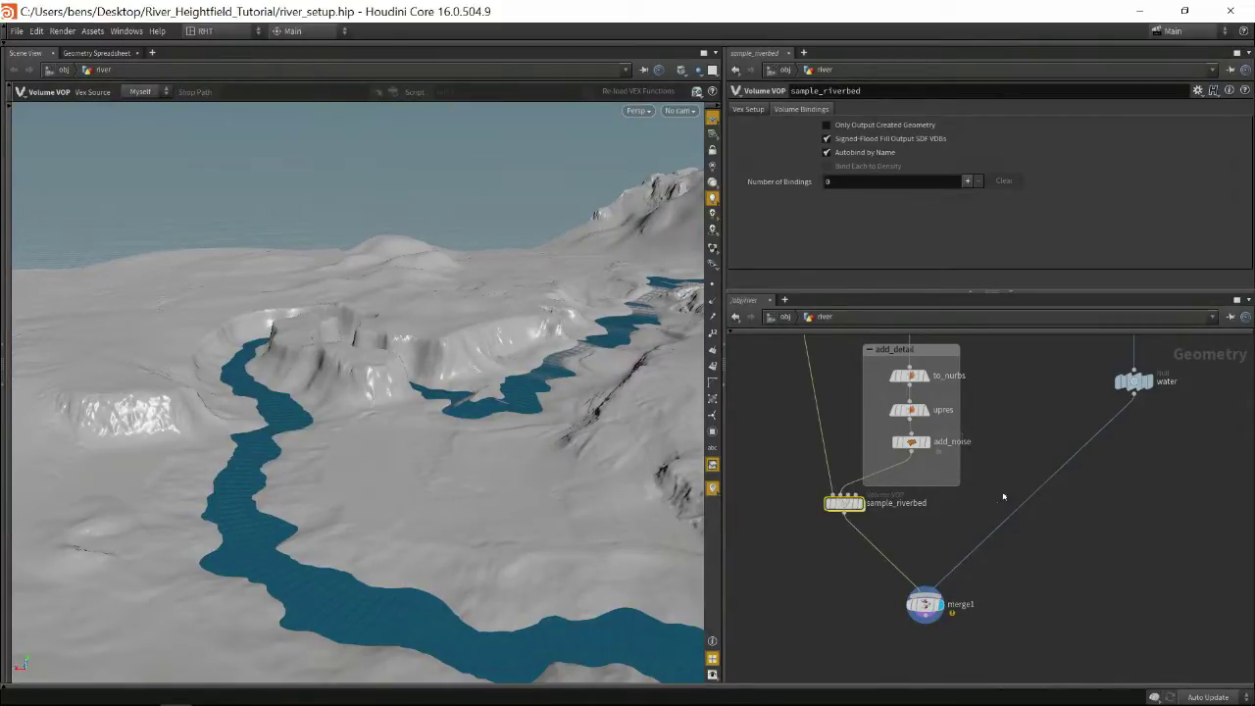
{"action": "middle_click_drag", "start_coordinate": [1034, 428], "coordinate": [1038, 484]}
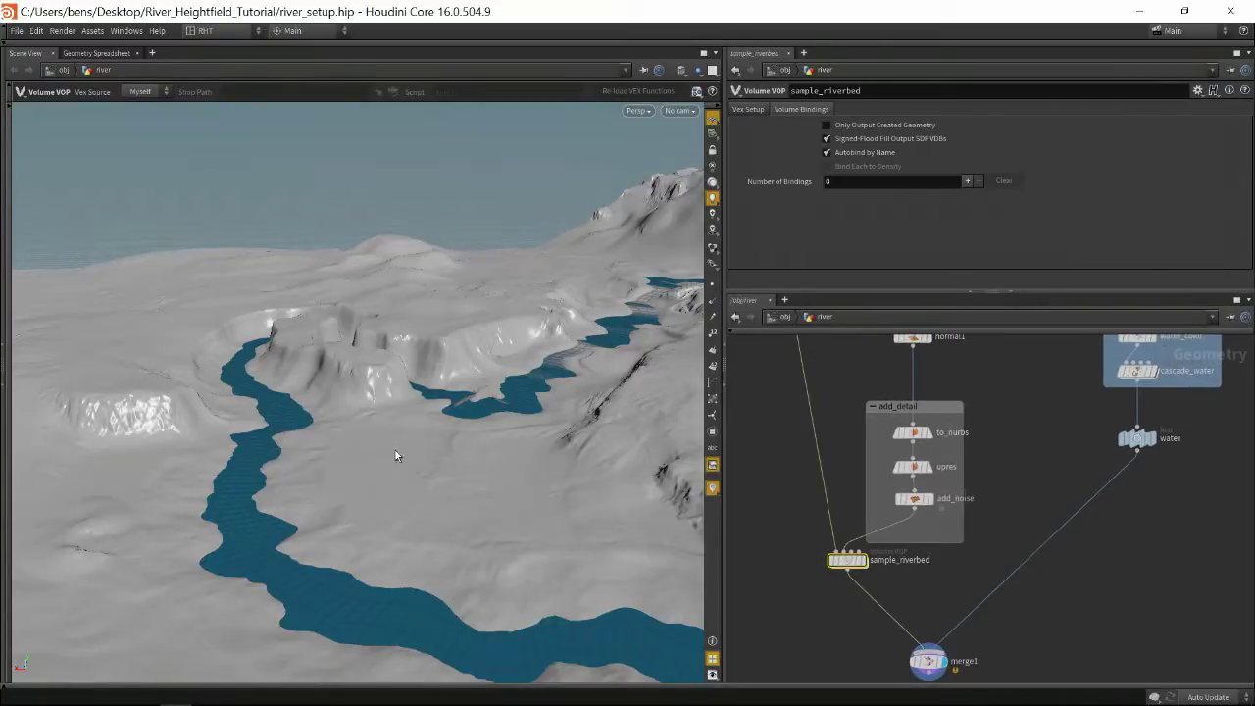
{"action": "middle_click_drag", "start_coordinate": [506, 453], "coordinate": [244, 526], "text": "alt"}
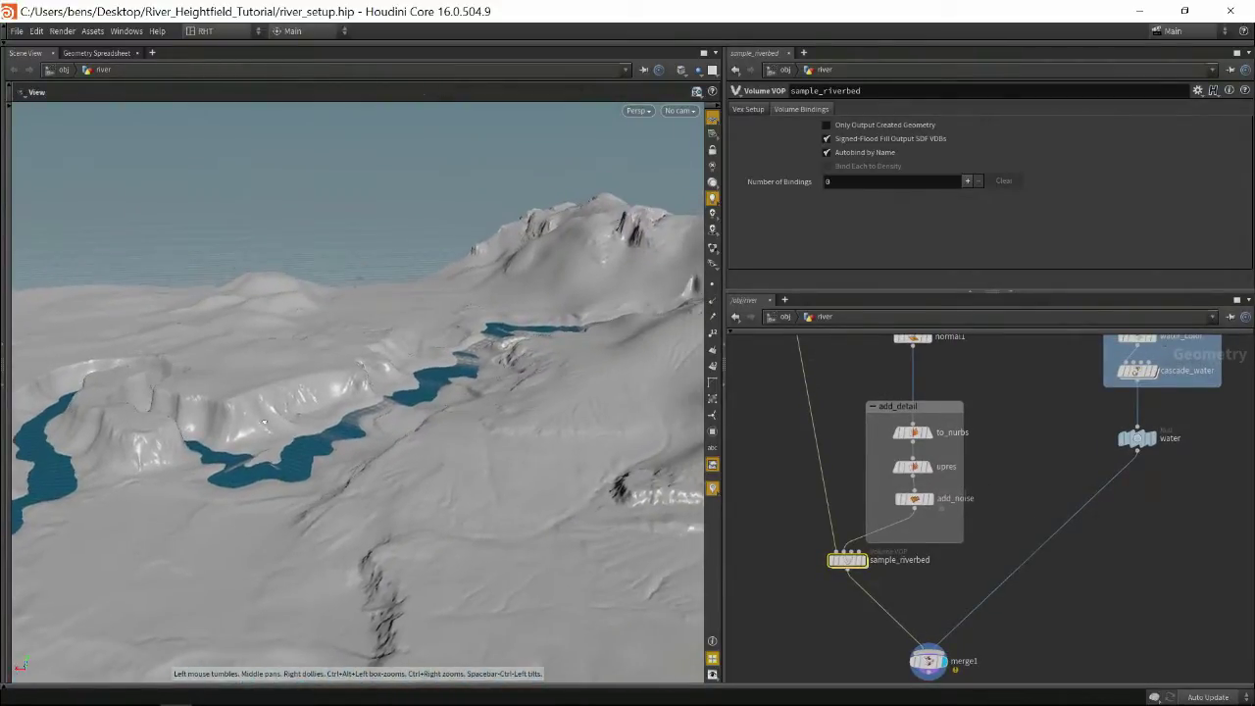
{"action": "left_click_drag", "start_coordinate": [264, 421], "coordinate": [600, 454]}
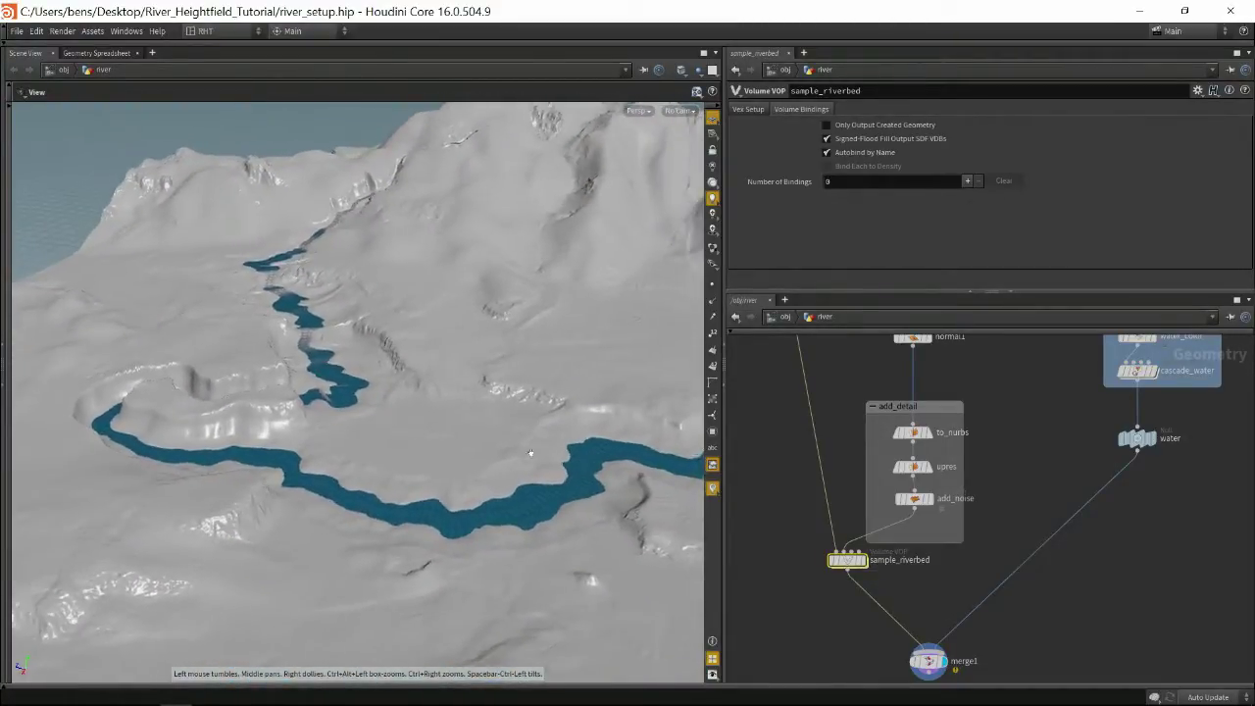
{"action": "right_click_drag", "start_coordinate": [600, 454], "coordinate": [659, 454]}
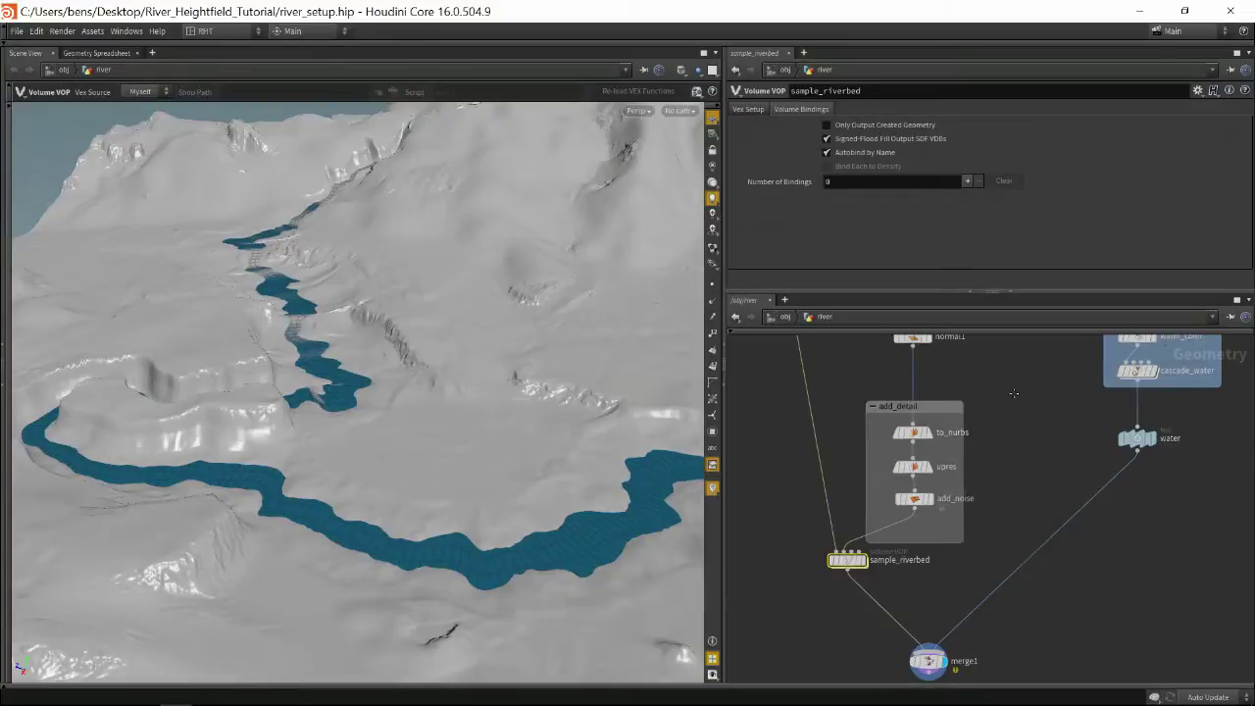
Enable the bypassed cascade_height and cascade_height1 nodes so that both the riverbed and the water get cascades
{"action": "middle_click_drag", "start_coordinate": [1016, 384], "coordinate": [991, 698]}
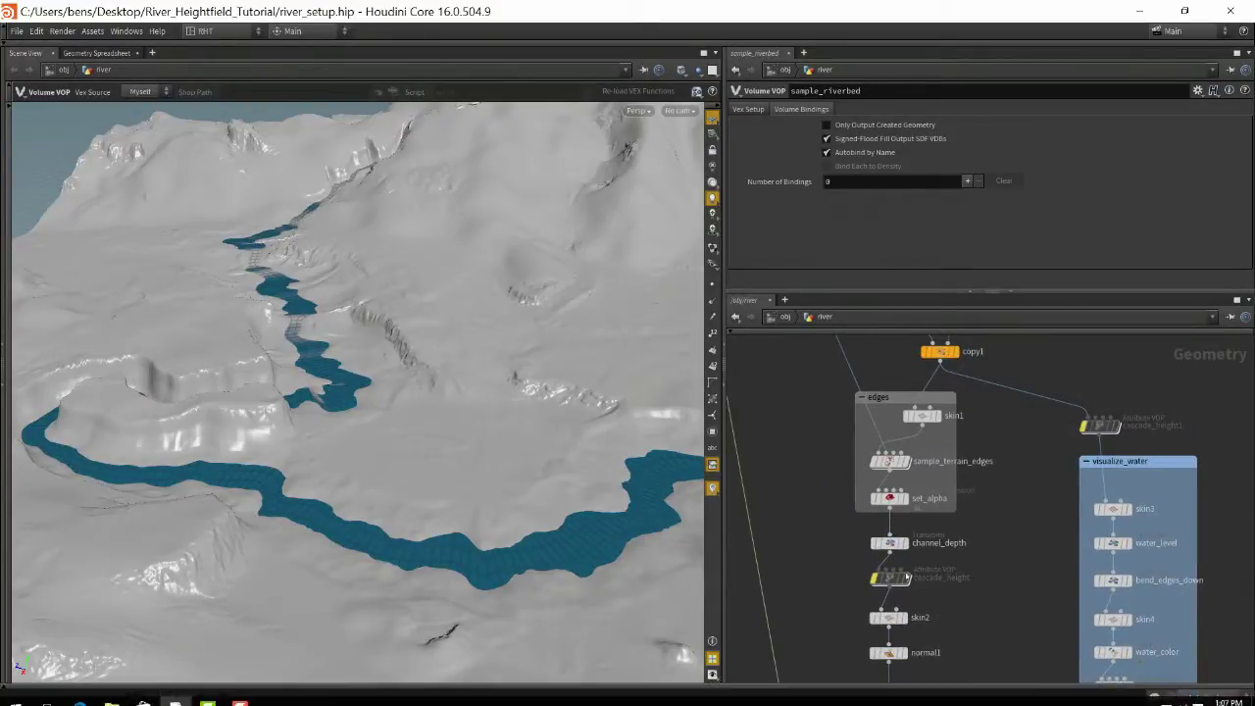
{"action": "mouse_move", "coordinate": [891, 583]}
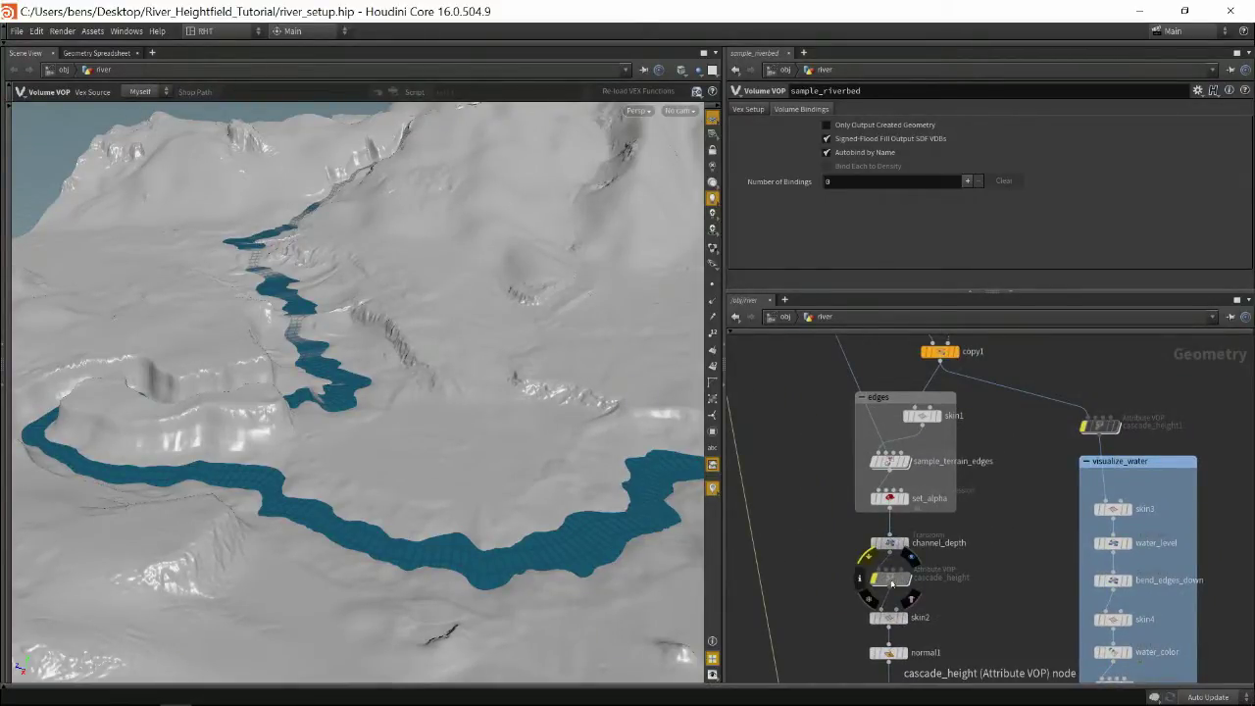
{"action": "left_click", "coordinate": [891, 580]}
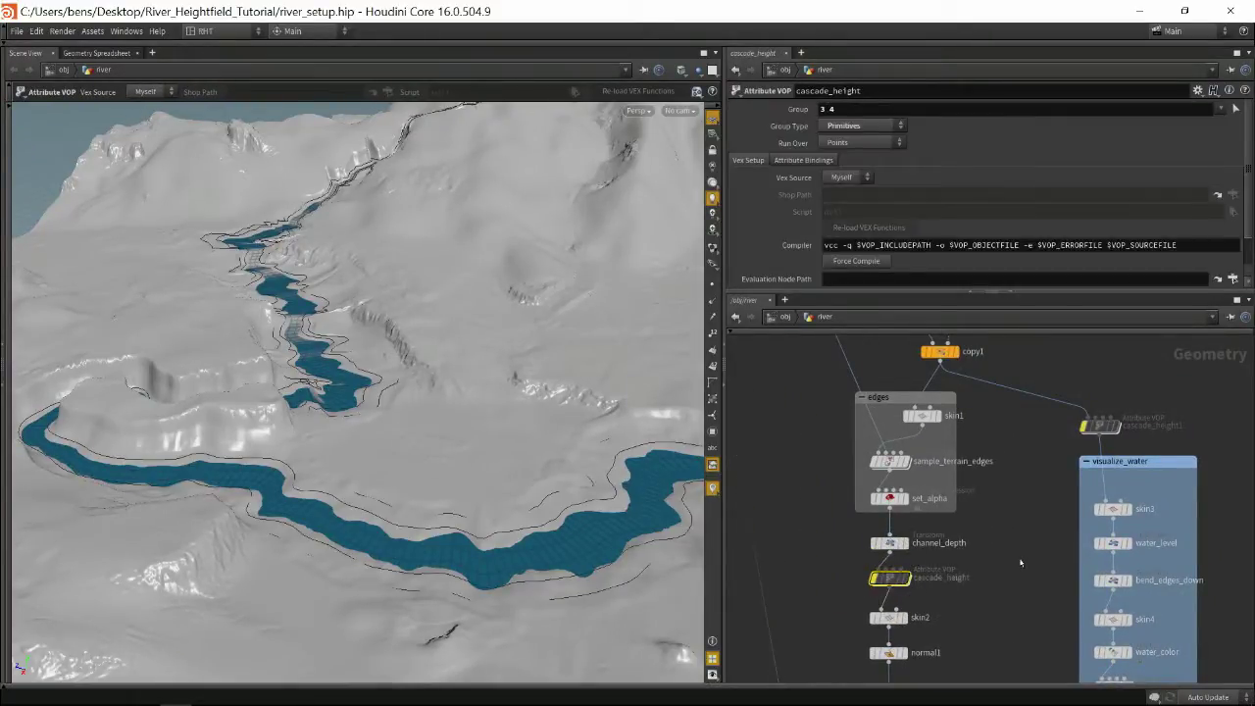
{"action": "left_click", "coordinate": [1099, 425], "text": "shift"}
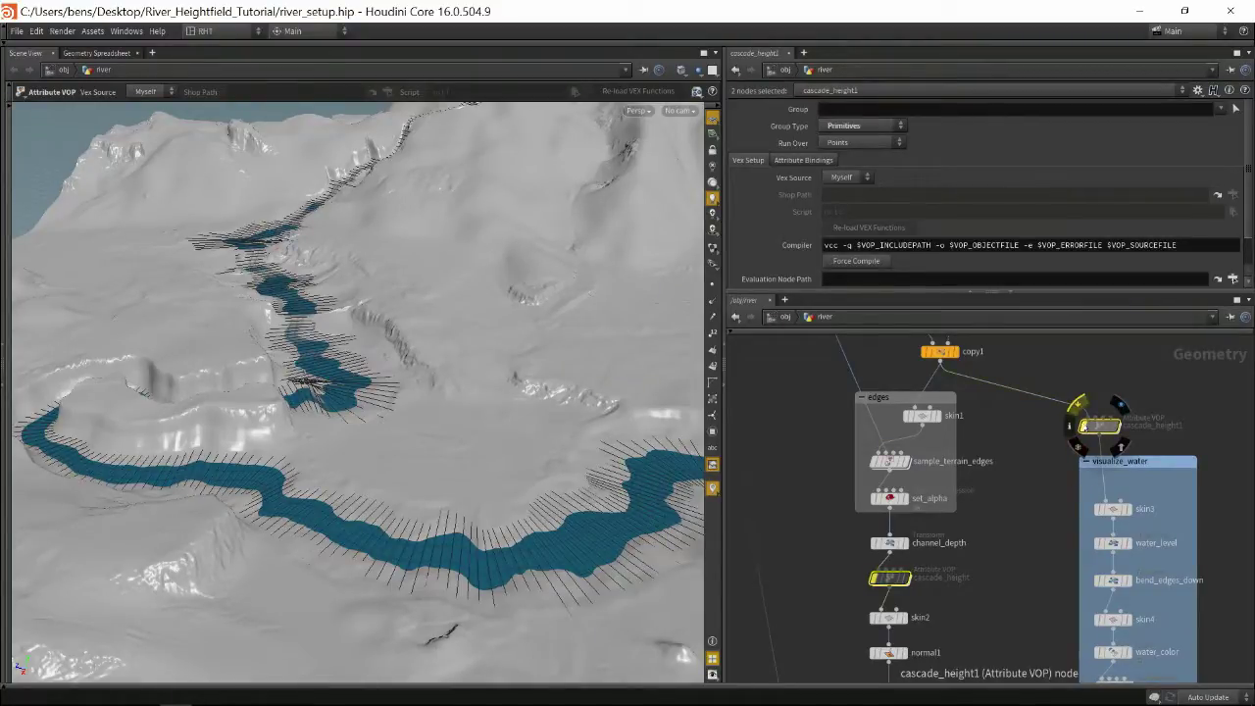
{"action": "left_click", "coordinate": [1085, 427]}
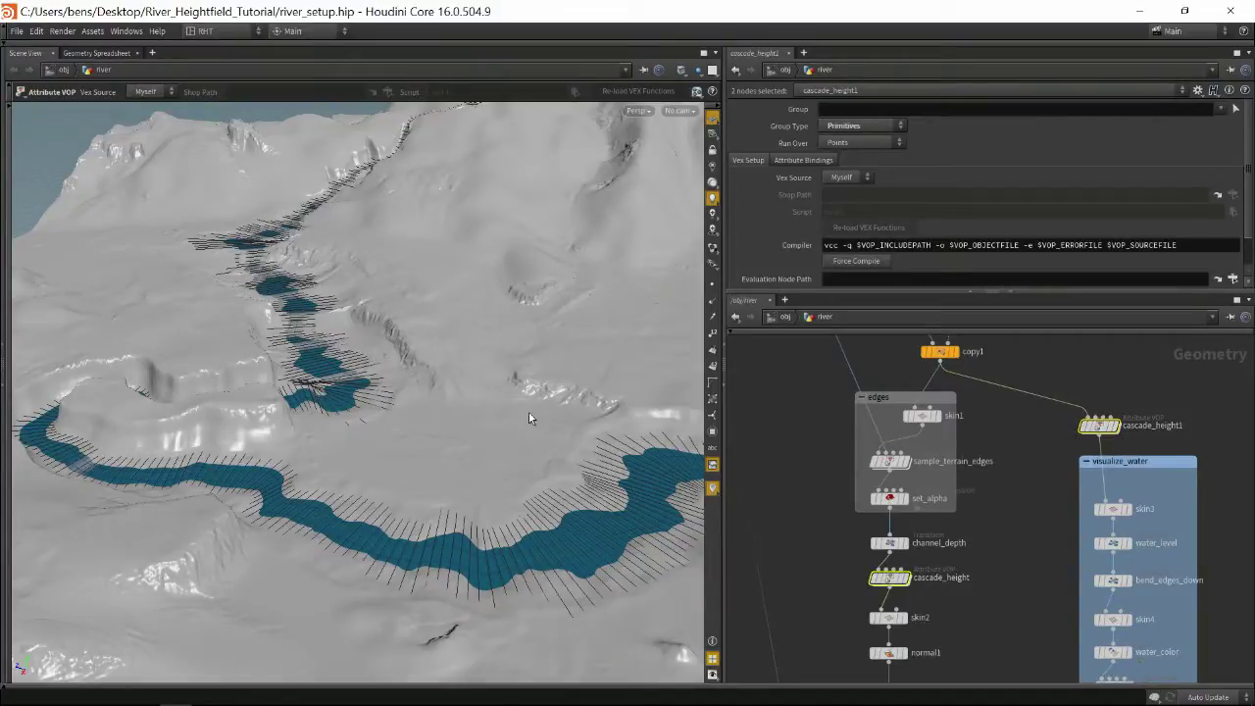
Clear the node selection and view the upper river's cascades up close in the merge1 output
{"action": "right_click_drag", "start_coordinate": [338, 377], "coordinate": [675, 264], "text": "alt"}
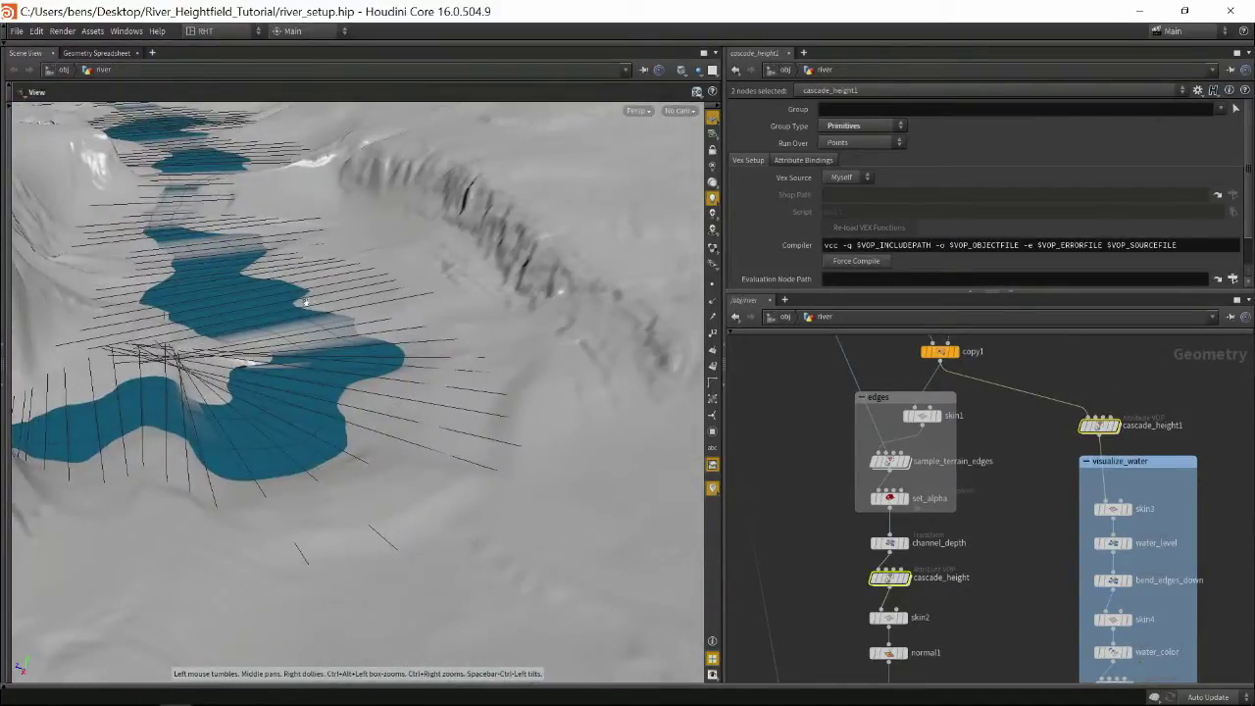
{"action": "left_click_drag", "start_coordinate": [257, 294], "coordinate": [326, 397], "text": "alt"}
{"action": "mouse_move", "coordinate": [326, 397]}
{"action": "right_mouse_down", "text": "alt"}
{"action": "mouse_move", "coordinate": [417, 379]}
{"action": "mouse_move", "coordinate": [341, 387]}
{"action": "right_mouse_up", "text": "alt"}
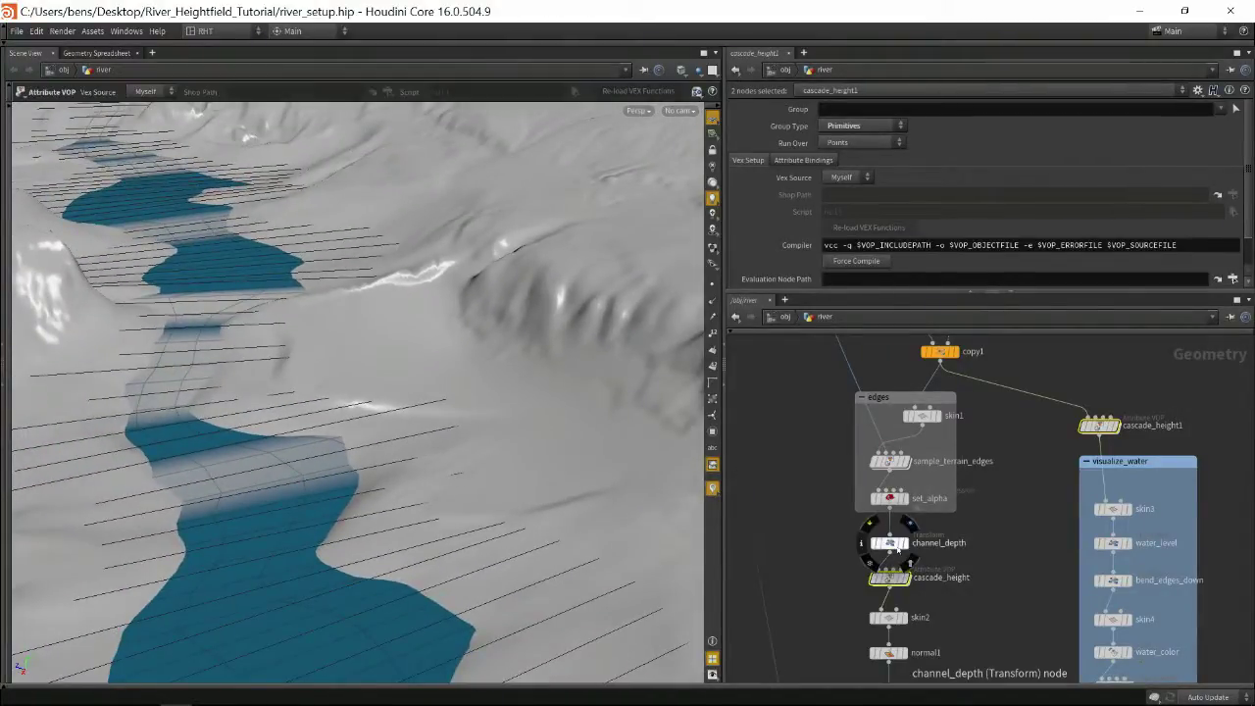
{"action": "left_click", "coordinate": [837, 604]}
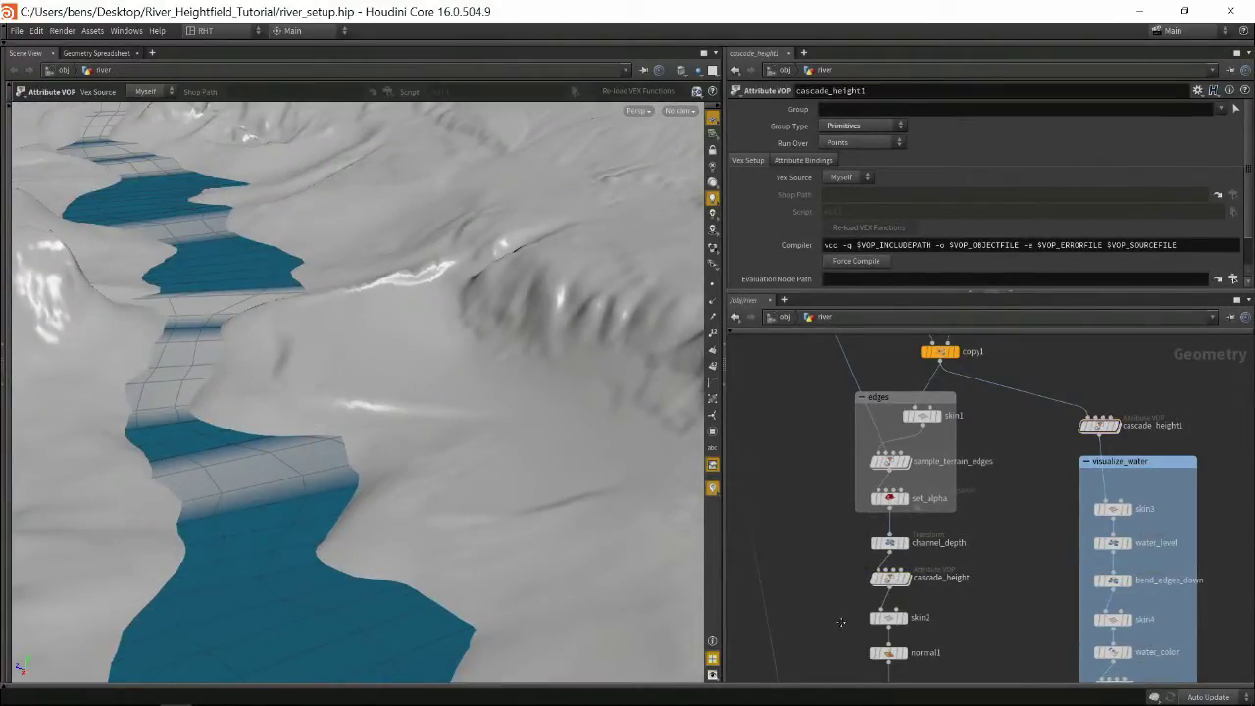
{"action": "middle_click_drag", "start_coordinate": [837, 604], "coordinate": [865, 405]}
{"action": "key", "text": "Escape"}
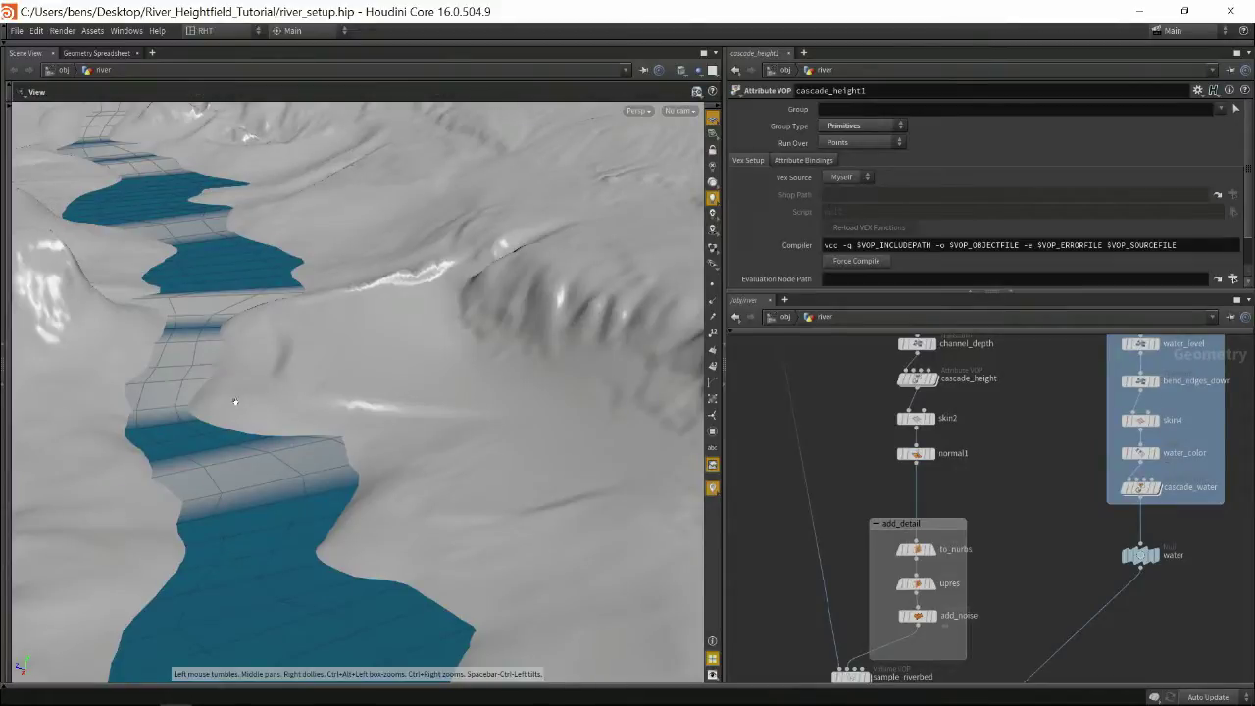
Inspect the stepped cascades along the river from low and high angles, ending with an overview of the terrain
{"action": "left_click_drag", "start_coordinate": [236, 402], "coordinate": [335, 416]}
{"action": "left_click_drag", "start_coordinate": [416, 462], "coordinate": [561, 382]}
{"action": "key", "text": "Return"}
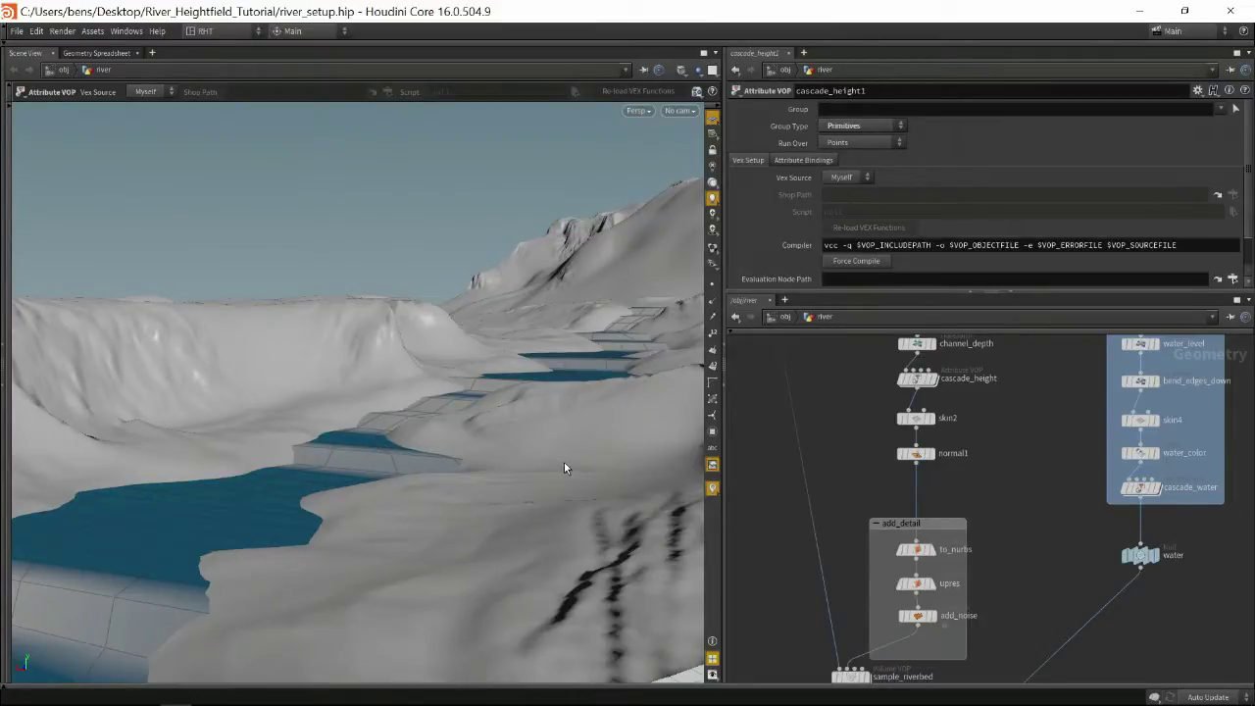
{"action": "left_click_drag", "start_coordinate": [564, 468], "coordinate": [335, 517]}
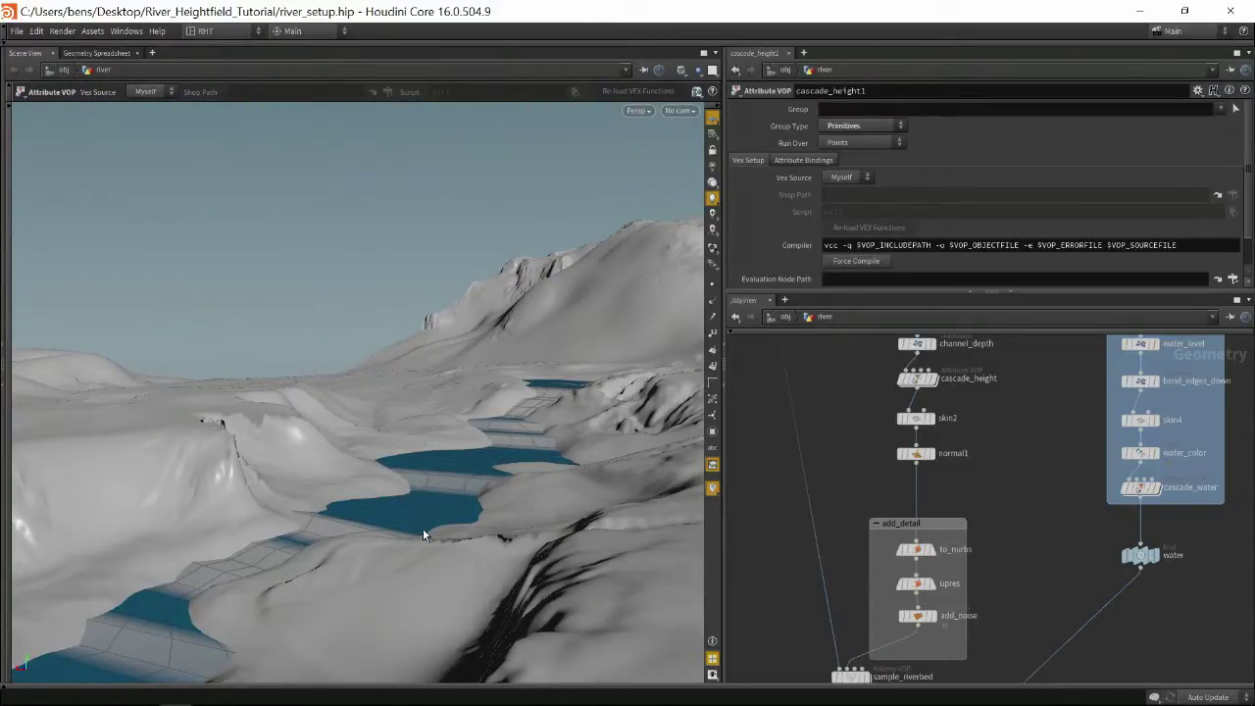
{"action": "left_click_drag", "start_coordinate": [425, 574], "coordinate": [506, 307]}
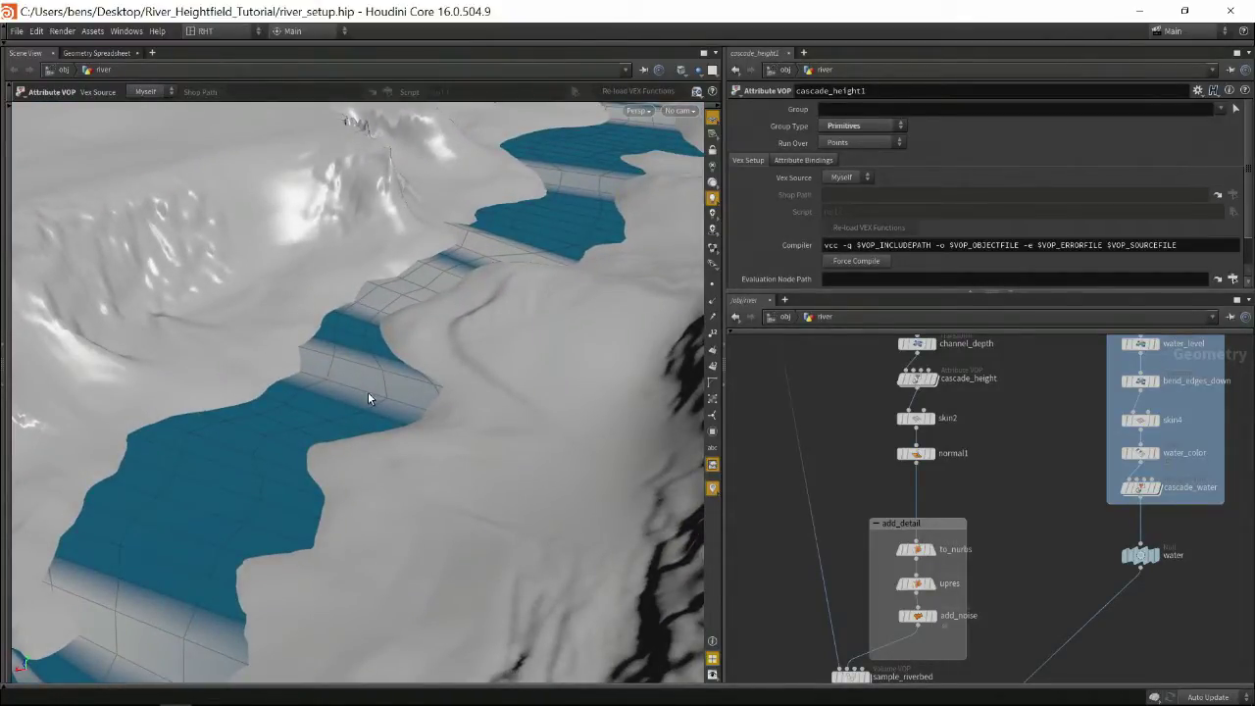
{"action": "left_click_drag", "start_coordinate": [392, 435], "coordinate": [378, 392]}
{"action": "key", "text": "space"}
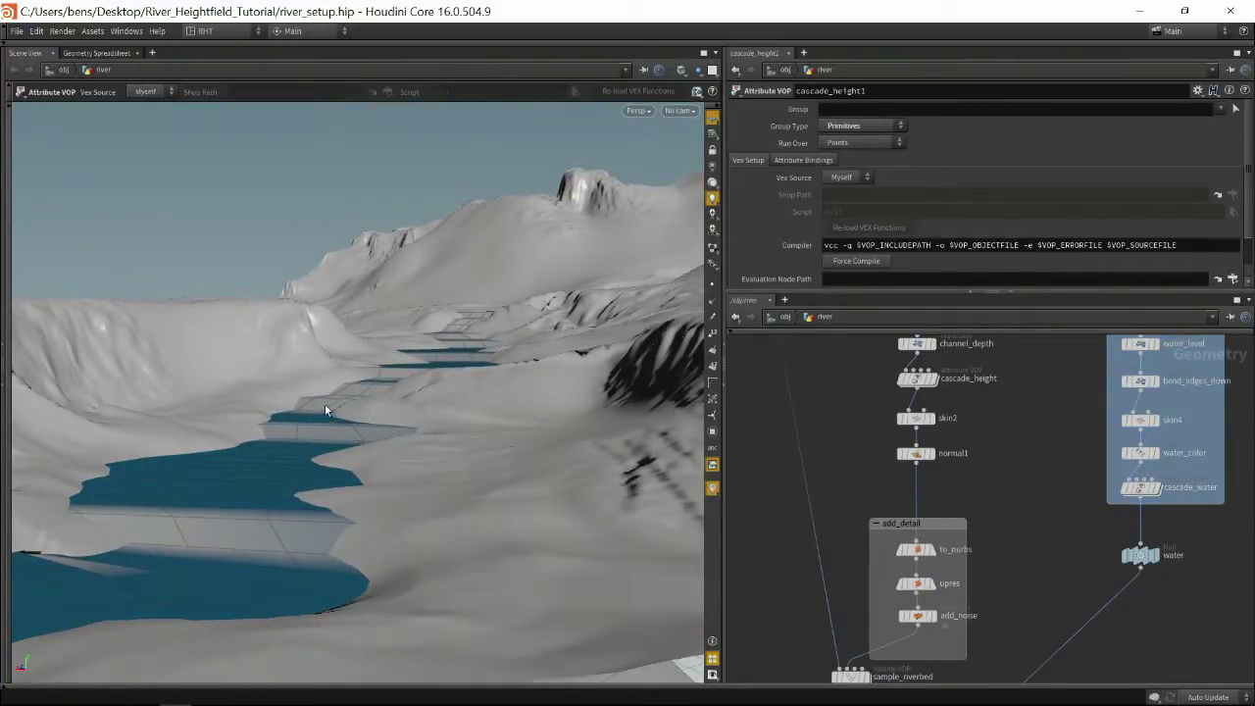
{"action": "key", "text": "space"}
{"action": "left_click_drag", "start_coordinate": [350, 448], "coordinate": [357, 373]}
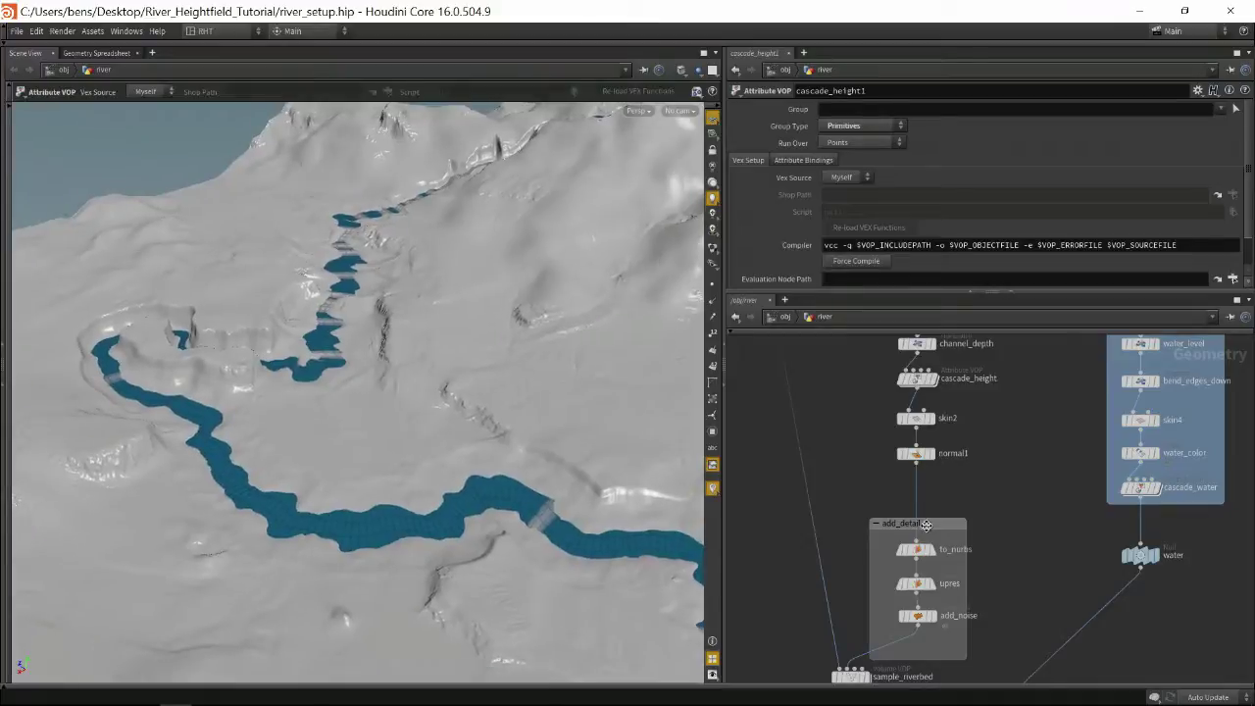
Trace the river network from merge1 back up through the edges and adapt_to_terrain boxes to the source curve
{"action": "middle_click_drag", "start_coordinate": [1015, 520], "coordinate": [1012, 379]}
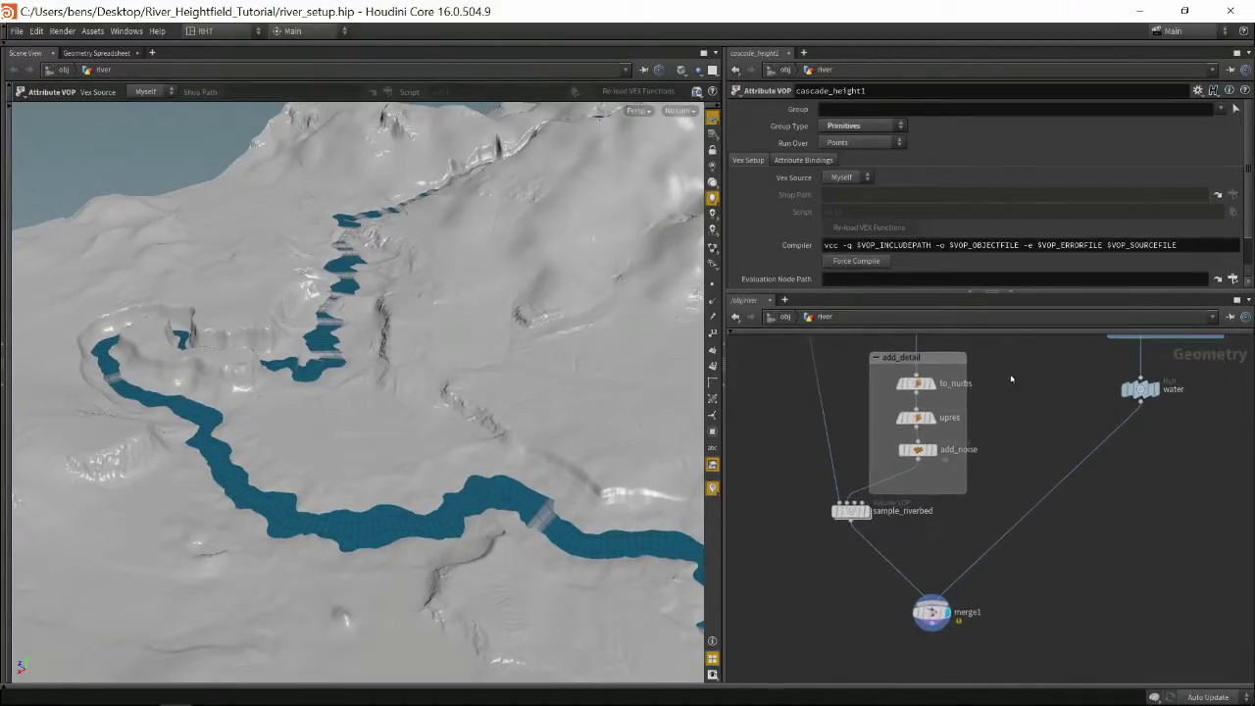
{"action": "middle_click_drag", "start_coordinate": [1007, 446], "coordinate": [971, 616]}
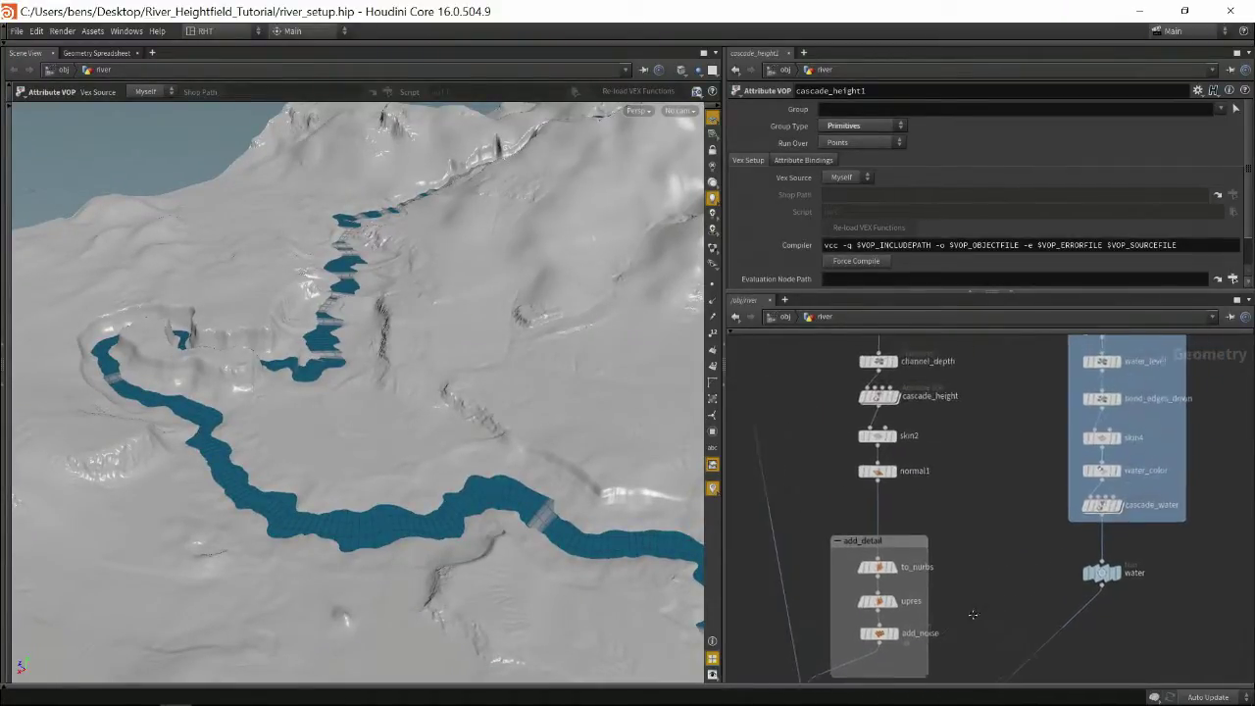
{"action": "middle_click_drag", "start_coordinate": [985, 440], "coordinate": [973, 636]}
{"action": "middle_click_drag", "start_coordinate": [1015, 411], "coordinate": [1007, 474]}
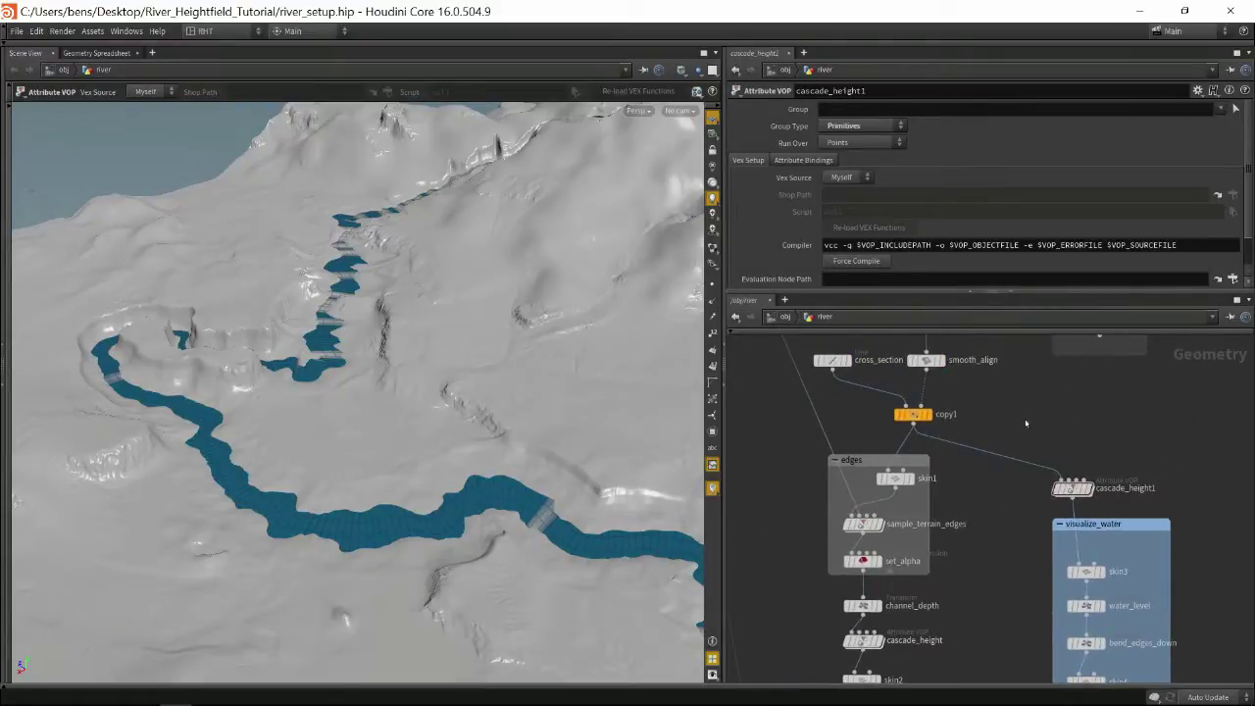
{"action": "middle_click_drag", "start_coordinate": [1026, 422], "coordinate": [1007, 574]}
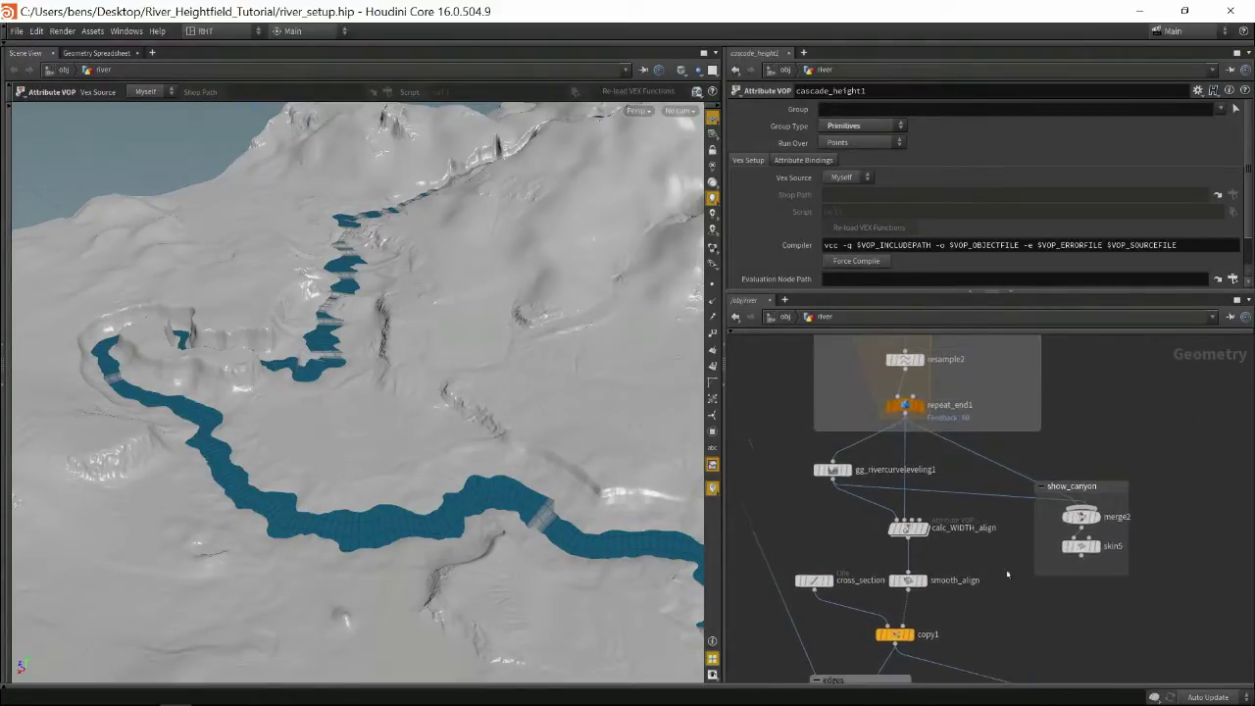
{"action": "middle_click_drag", "start_coordinate": [1096, 413], "coordinate": [1137, 537]}
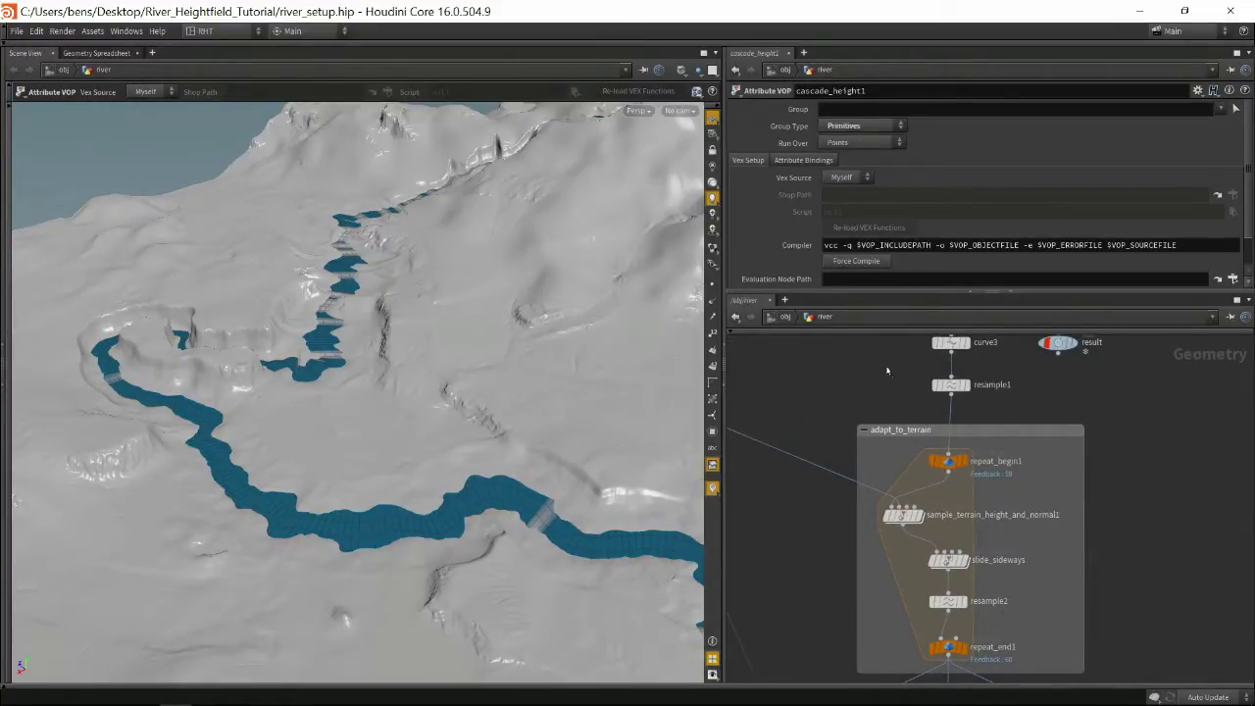
{"action": "middle_click_drag", "start_coordinate": [888, 370], "coordinate": [887, 403]}
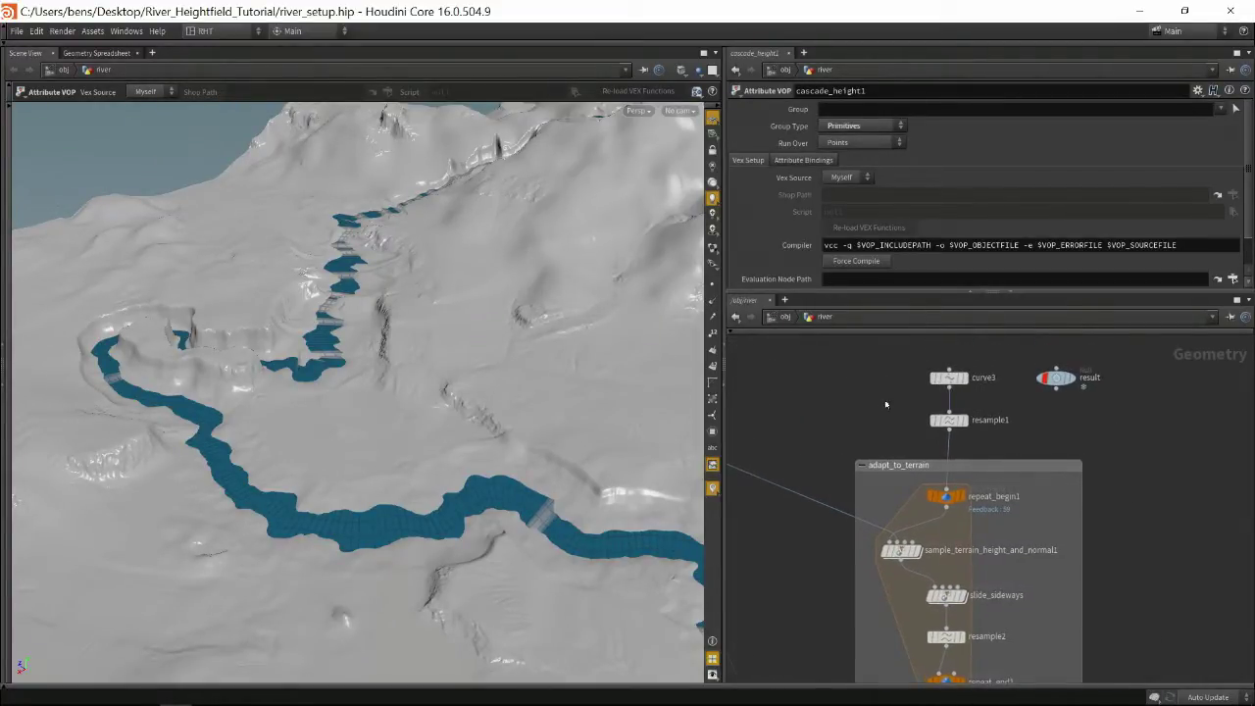
Select the curve3 node and view its control curve over the terrain
{"action": "left_click", "coordinate": [949, 379]}
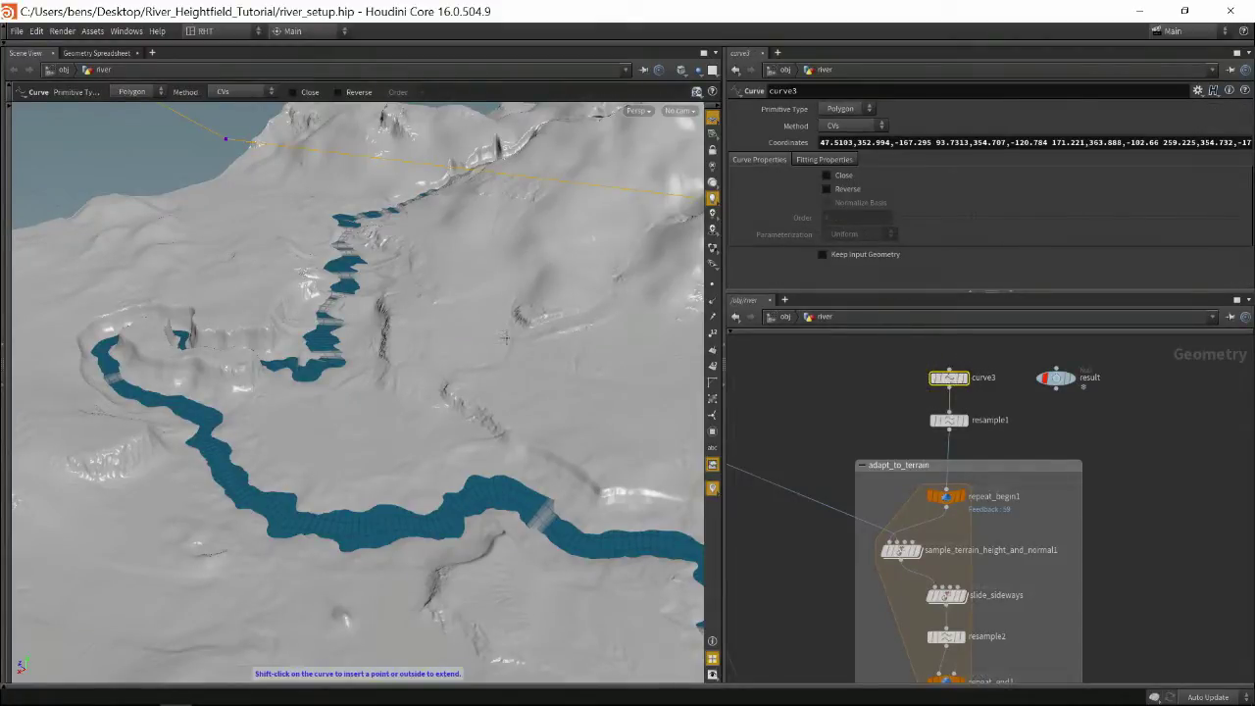
{"action": "right_click_drag", "start_coordinate": [506, 337], "coordinate": [413, 377], "text": "alt"}
{"action": "middle_click_drag", "start_coordinate": [413, 378], "coordinate": [360, 457], "text": "alt"}
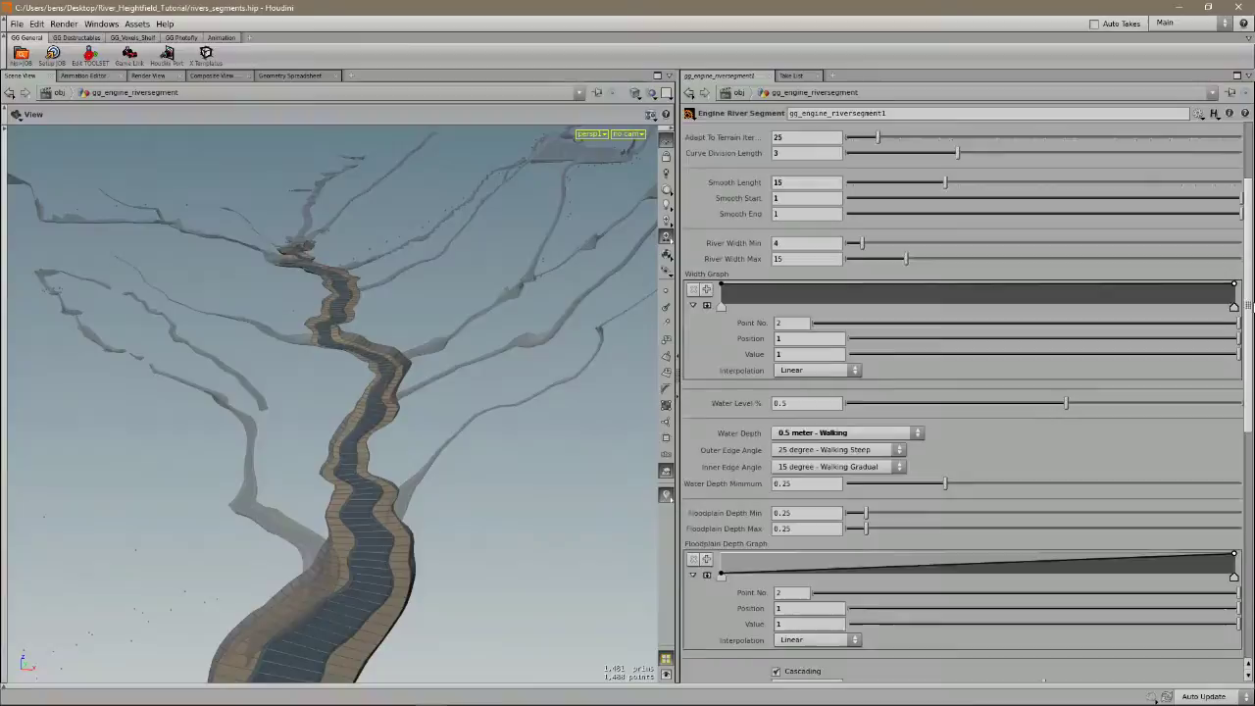
In rivers_segments.hip, review the gg_engine_riversegment1 parameters, including the advanced width, floodplain, cascading, banks and blending settings
{"action": "scroll", "coordinate": [1250, 362], "scroll_direction": "down", "scroll_amount": 5}
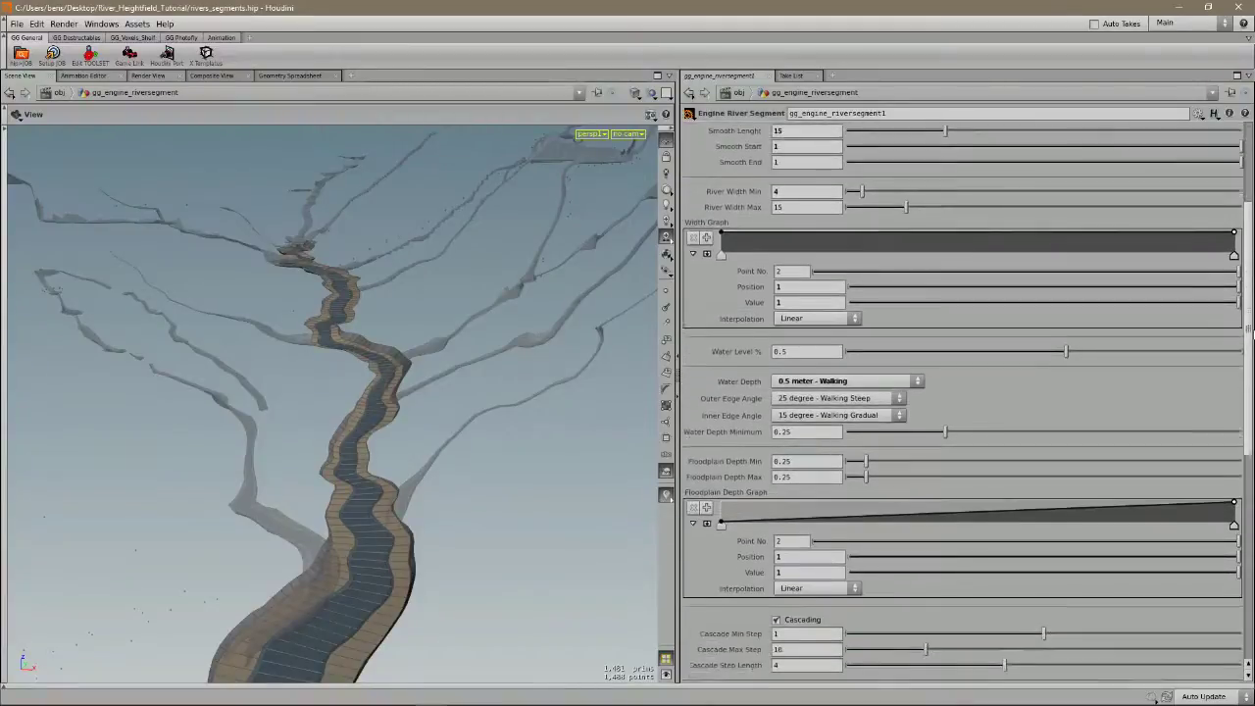
{"action": "scroll", "coordinate": [1034, 486], "scroll_direction": "down", "scroll_amount": 3}
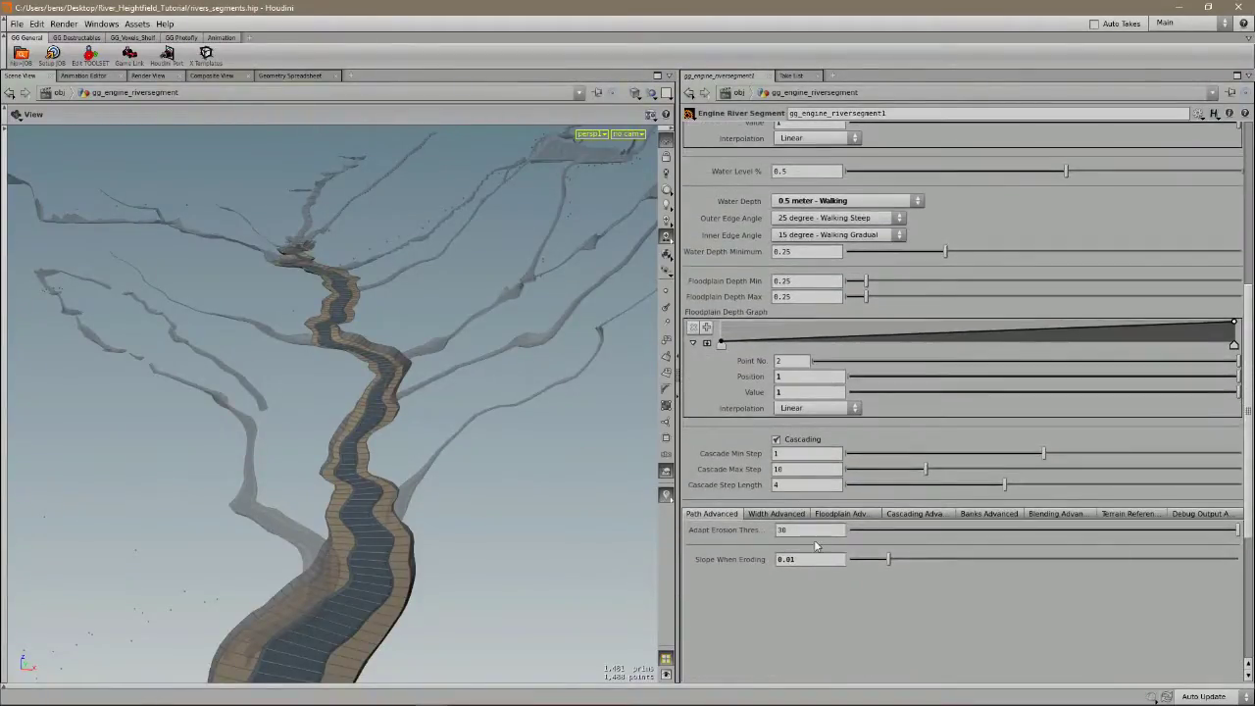
{"action": "left_click", "coordinate": [796, 515]}
{"action": "left_click", "coordinate": [830, 516]}
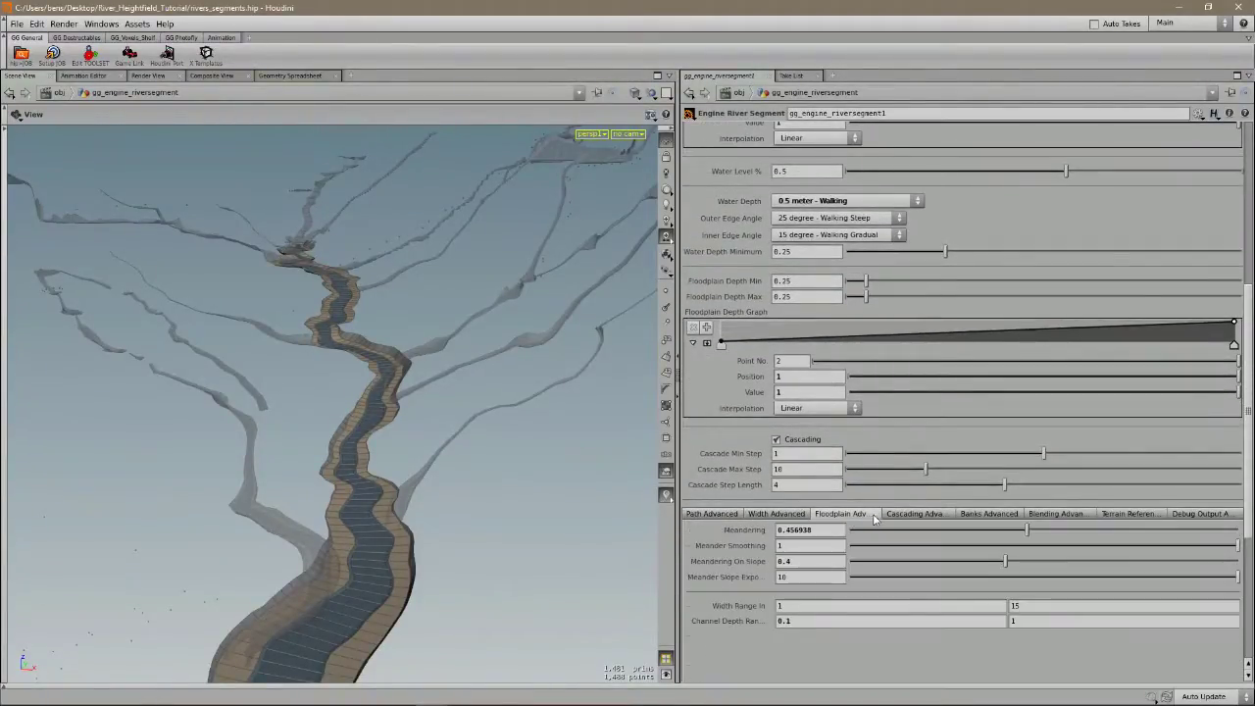
{"action": "left_click", "coordinate": [895, 518]}
{"action": "left_click", "coordinate": [976, 515]}
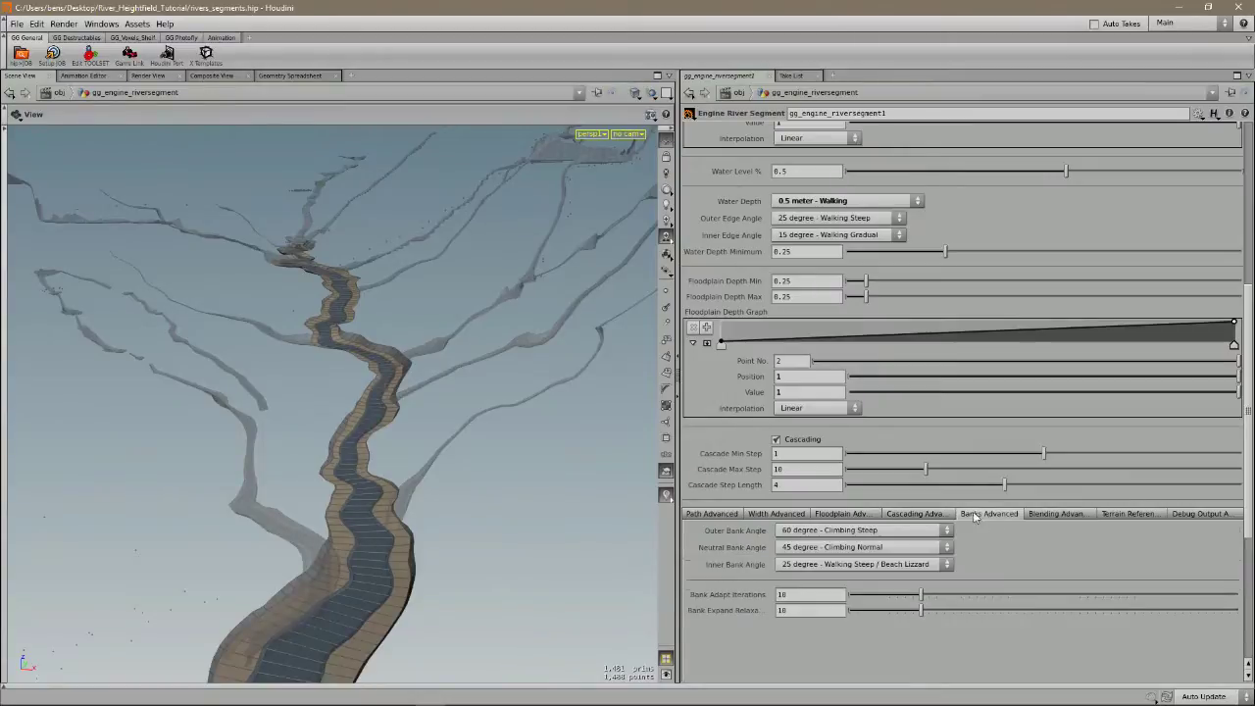
{"action": "left_click", "coordinate": [1029, 515]}
{"action": "scroll", "coordinate": [1025, 549], "scroll_direction": "down", "scroll_amount": 5}
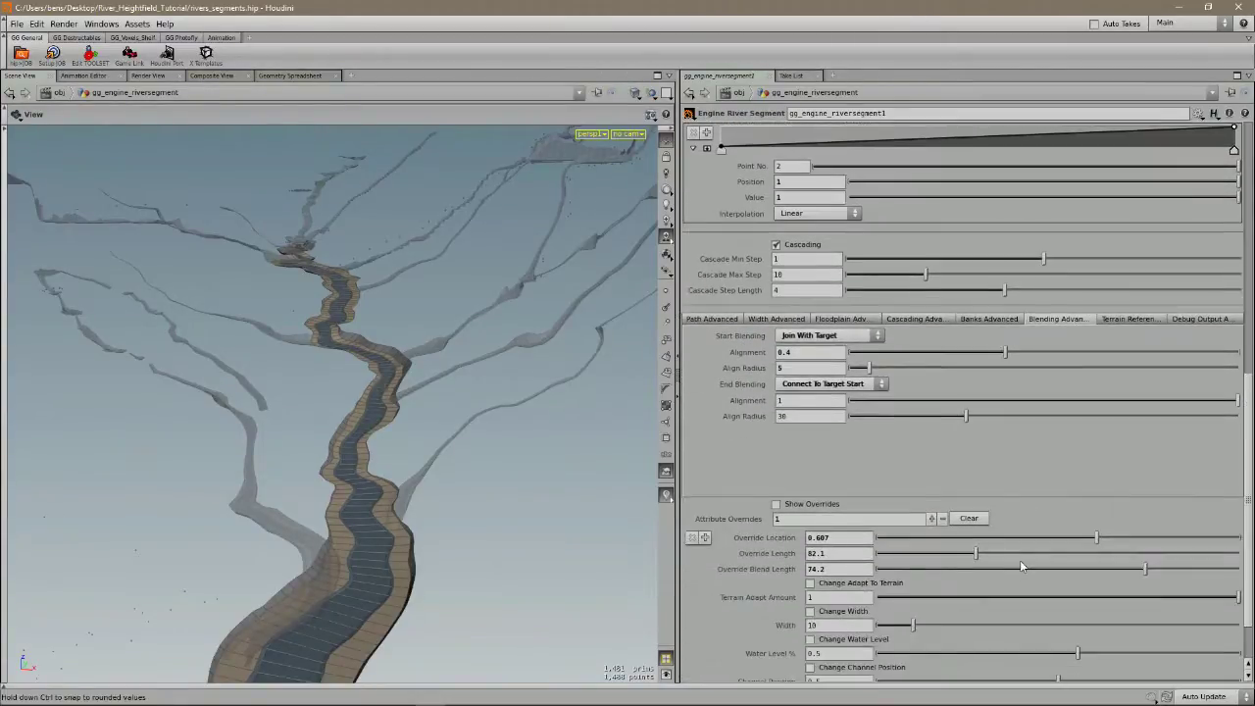
Turn on Show Overrides for the river segment and set Override Location to 0.517
{"action": "scroll", "coordinate": [1019, 560], "scroll_direction": "down", "scroll_amount": 2}
{"action": "left_click", "coordinate": [776, 437]}
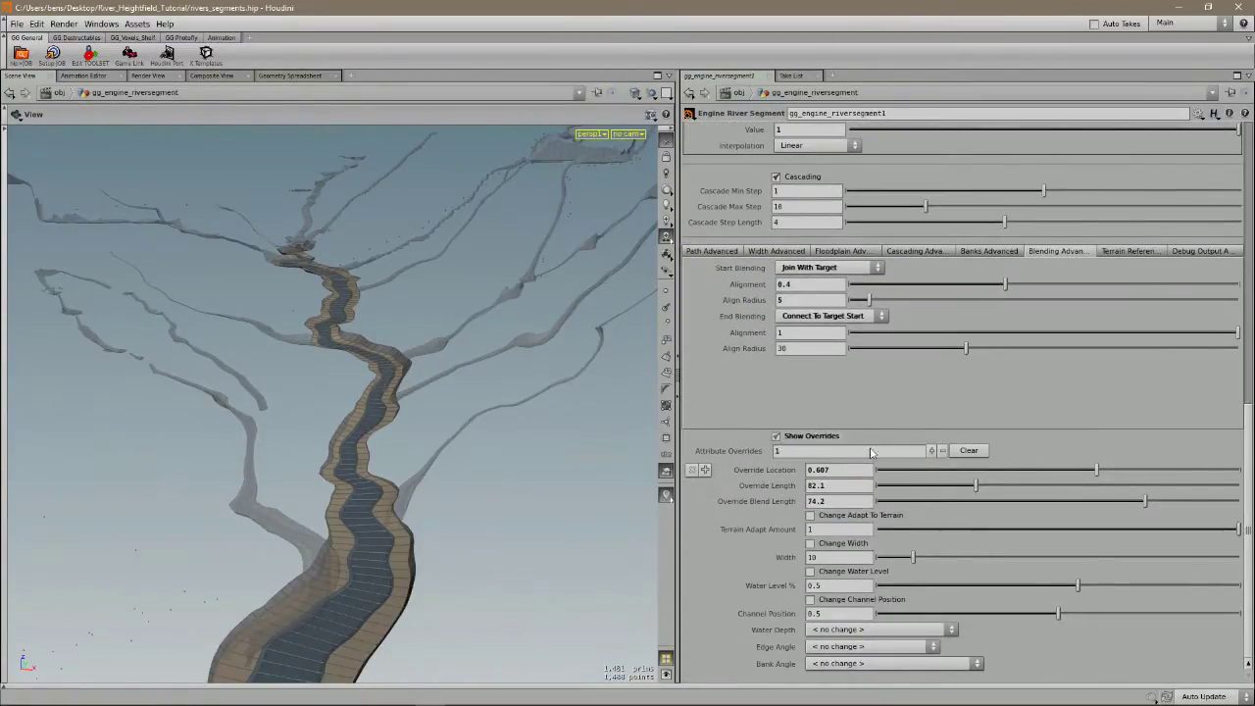
{"action": "left_click_drag", "start_coordinate": [1094, 469], "coordinate": [1062, 470]}
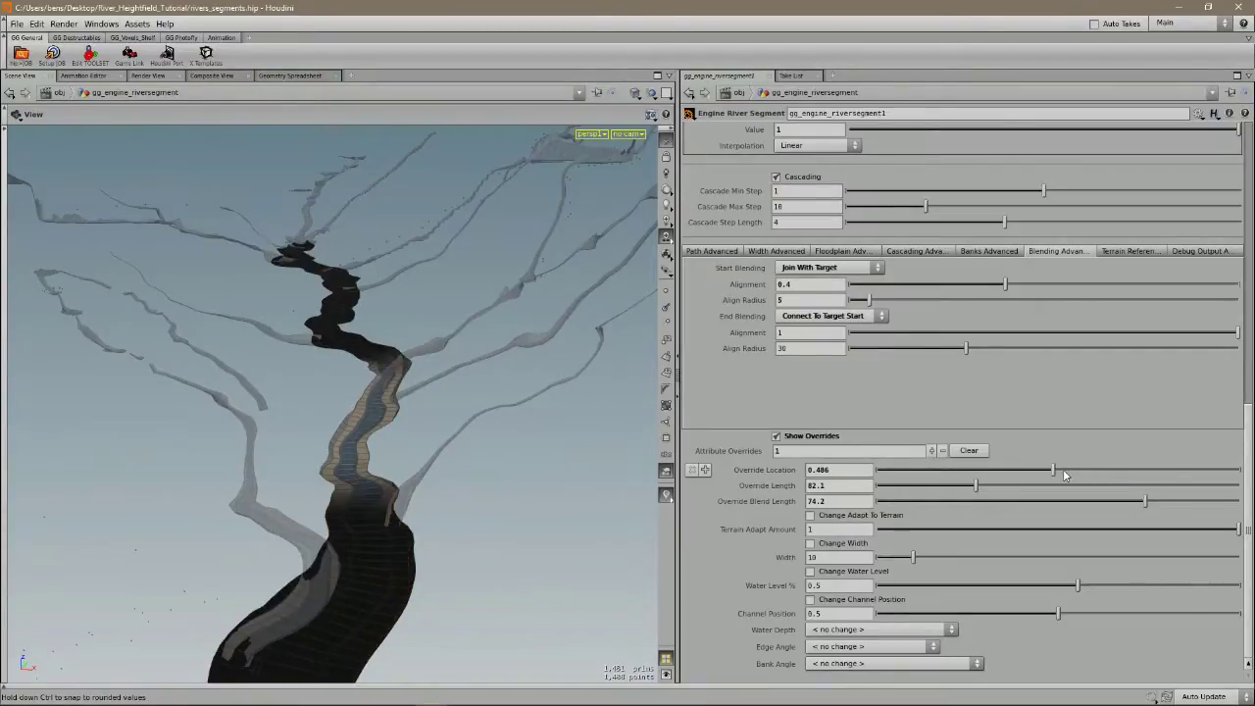
Enable the width override at 31.6 and set the override's water depth to the 5 meter swimming option
{"action": "left_click", "coordinate": [866, 542]}
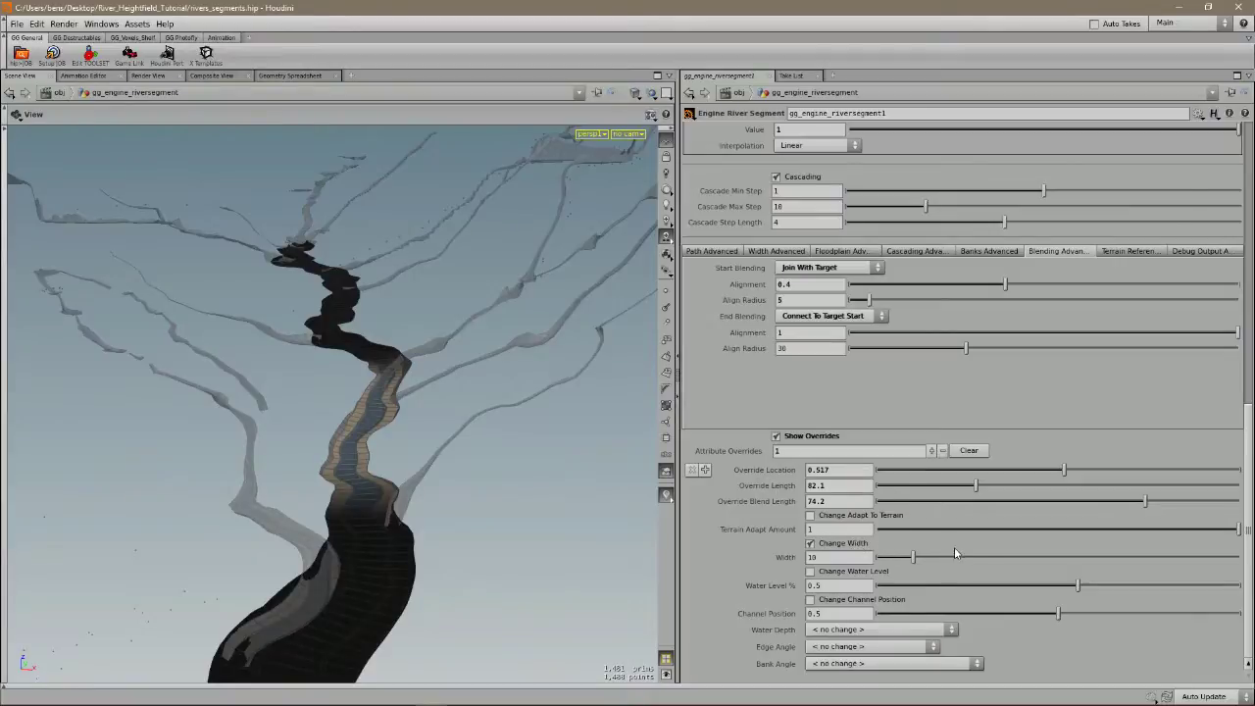
{"action": "left_click_drag", "start_coordinate": [913, 557], "coordinate": [991, 557]}
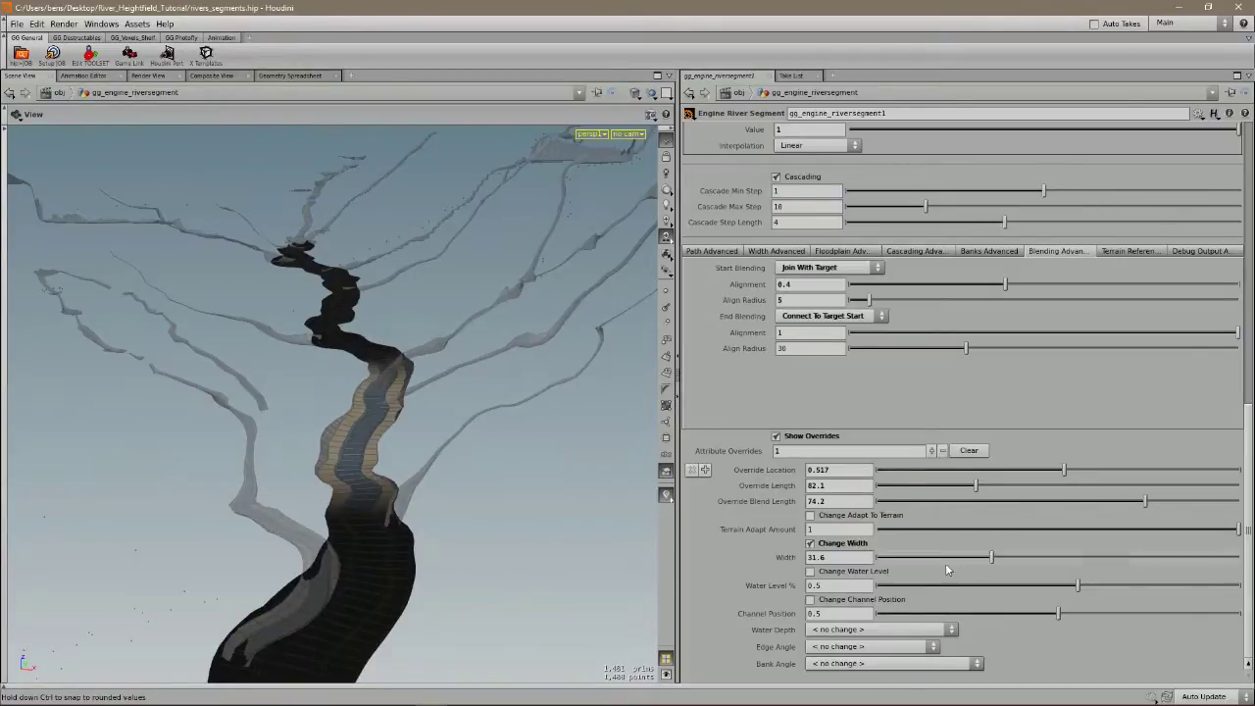
{"action": "left_click", "coordinate": [876, 632]}
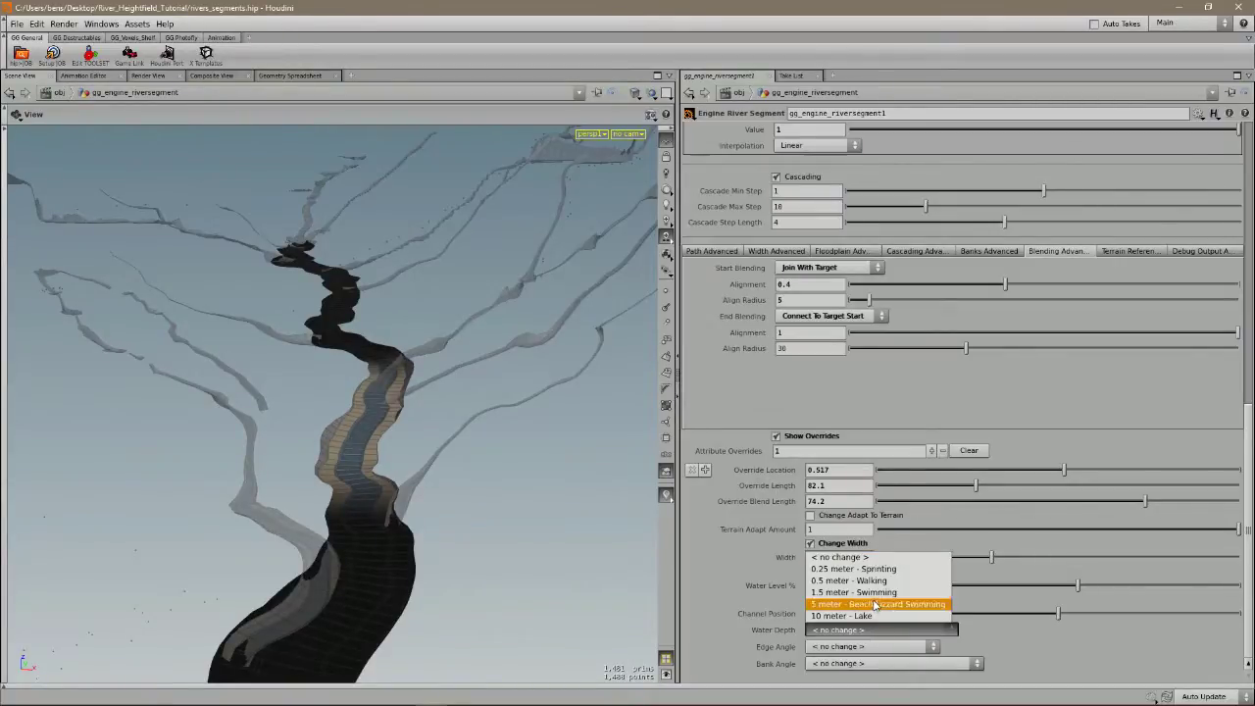
{"action": "left_click", "coordinate": [876, 599]}
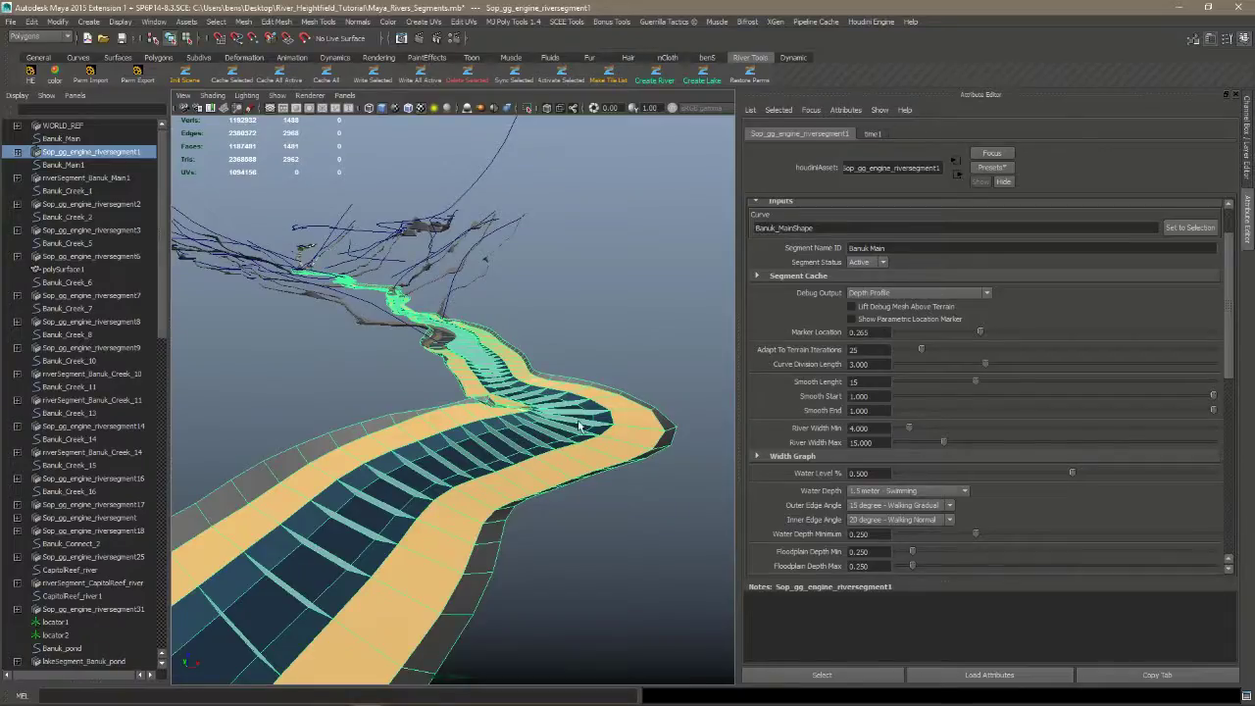
Set the floodplain Meandering of the selected river segment, Sop_gg_engine_riversegment1, to 0.963
{"action": "left_click_drag", "start_coordinate": [519, 396], "coordinate": [589, 383], "text": "alt"}
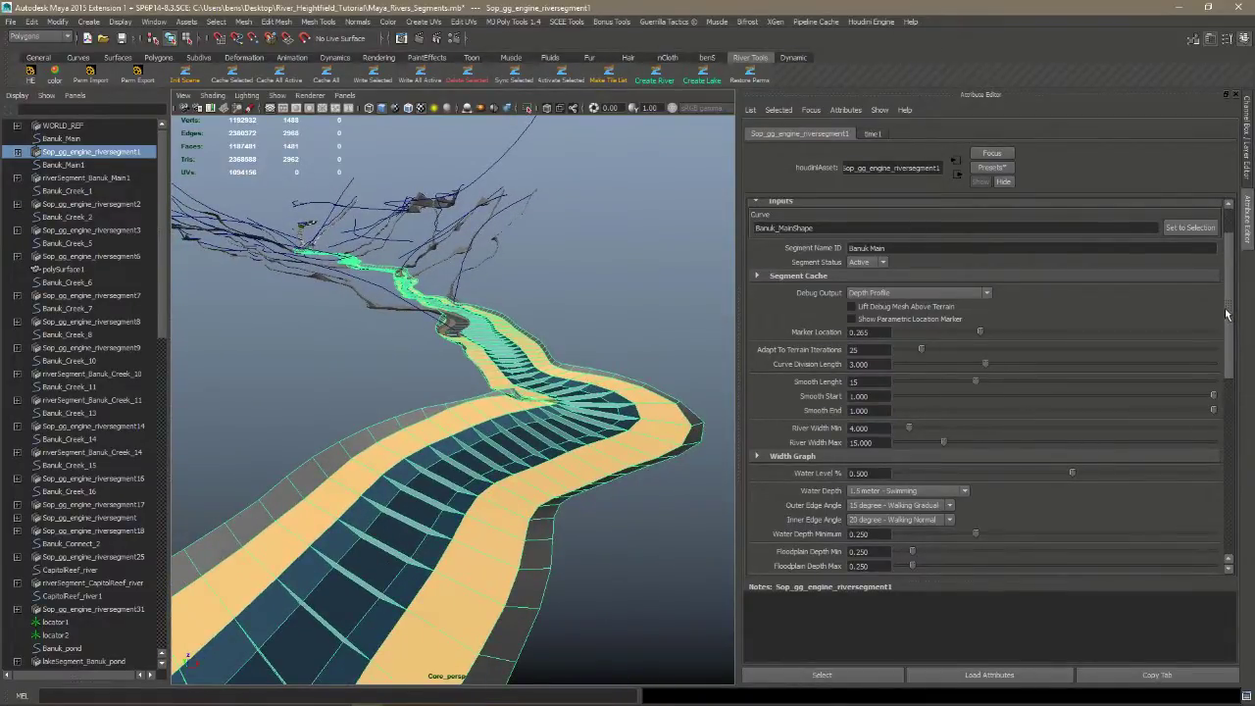
{"action": "left_click_drag", "start_coordinate": [1232, 314], "coordinate": [1229, 456]}
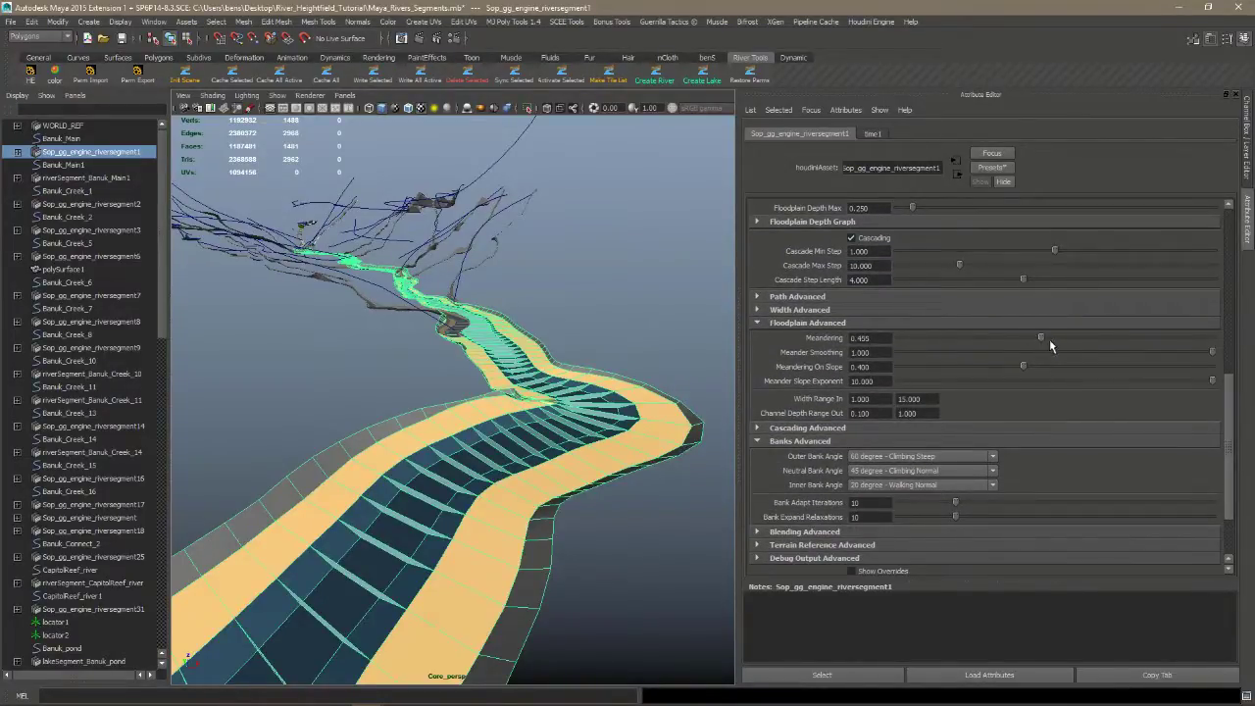
{"action": "left_click", "coordinate": [1119, 337]}
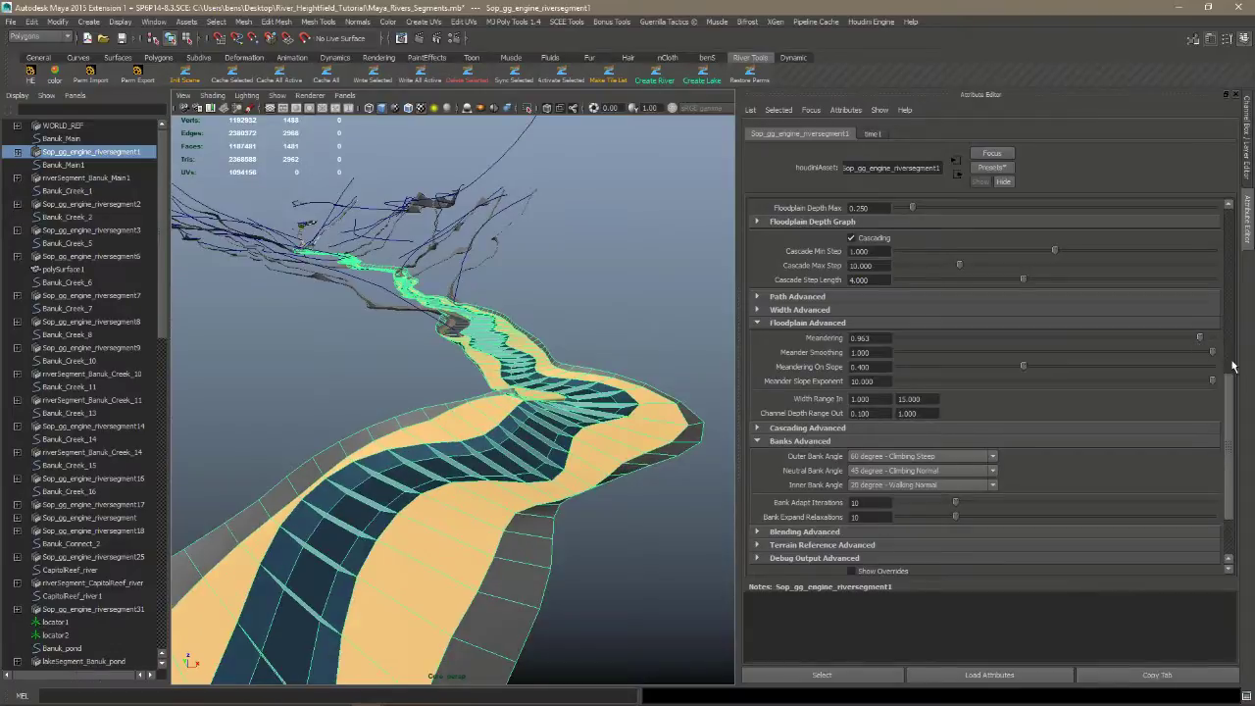
Reduce the river segment's Water Level % to 0.223 and set its Water Depth to 0.25 meter - Sprinting
{"action": "left_click_drag", "start_coordinate": [1230, 391], "coordinate": [1233, 319]}
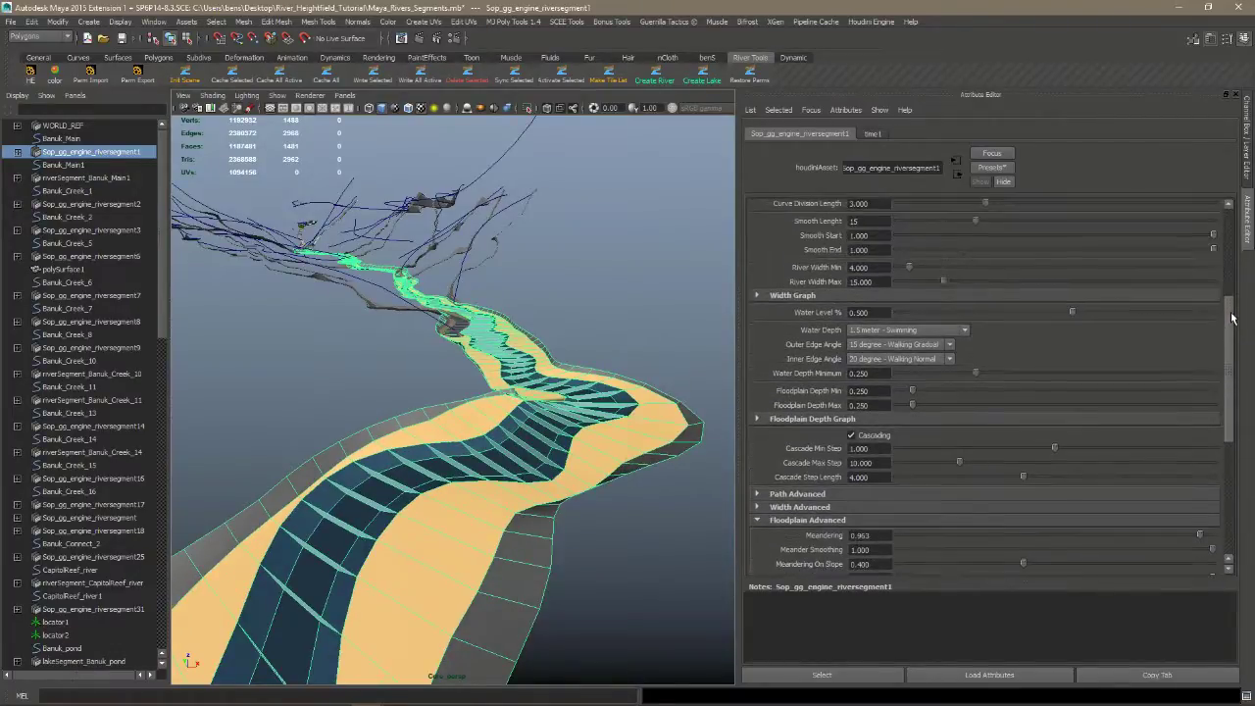
{"action": "left_click", "coordinate": [953, 313]}
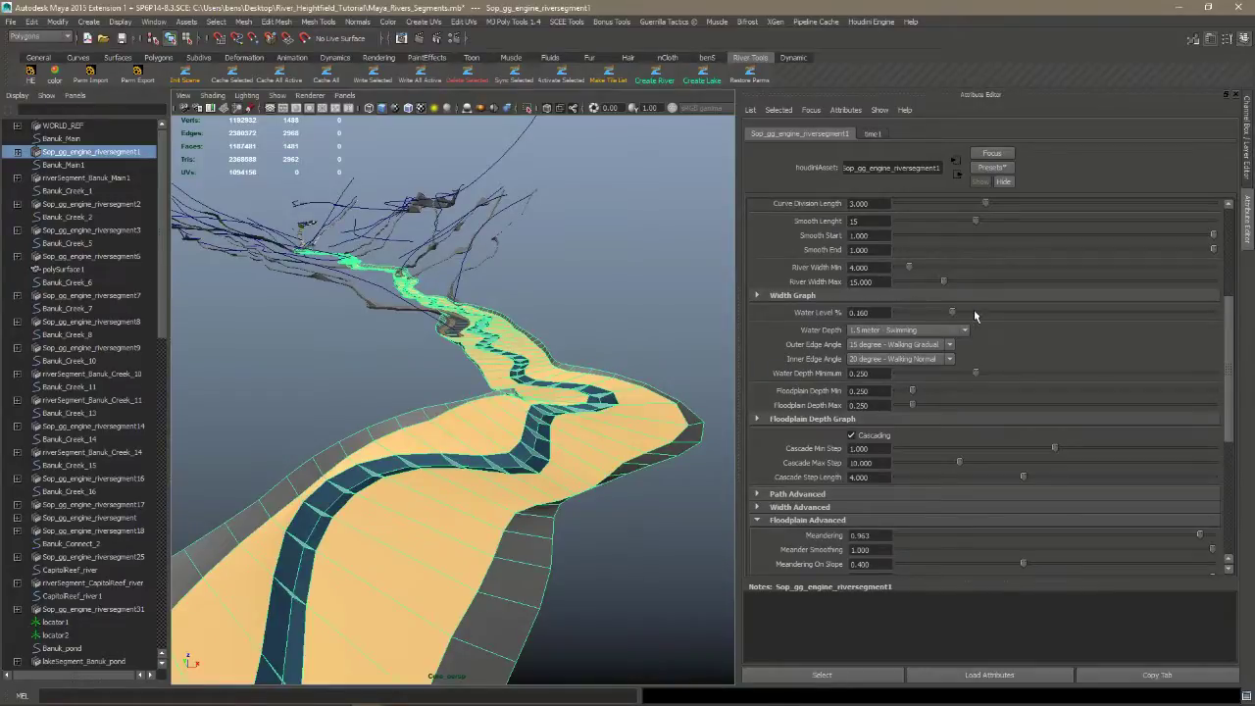
{"action": "left_click", "coordinate": [975, 312]}
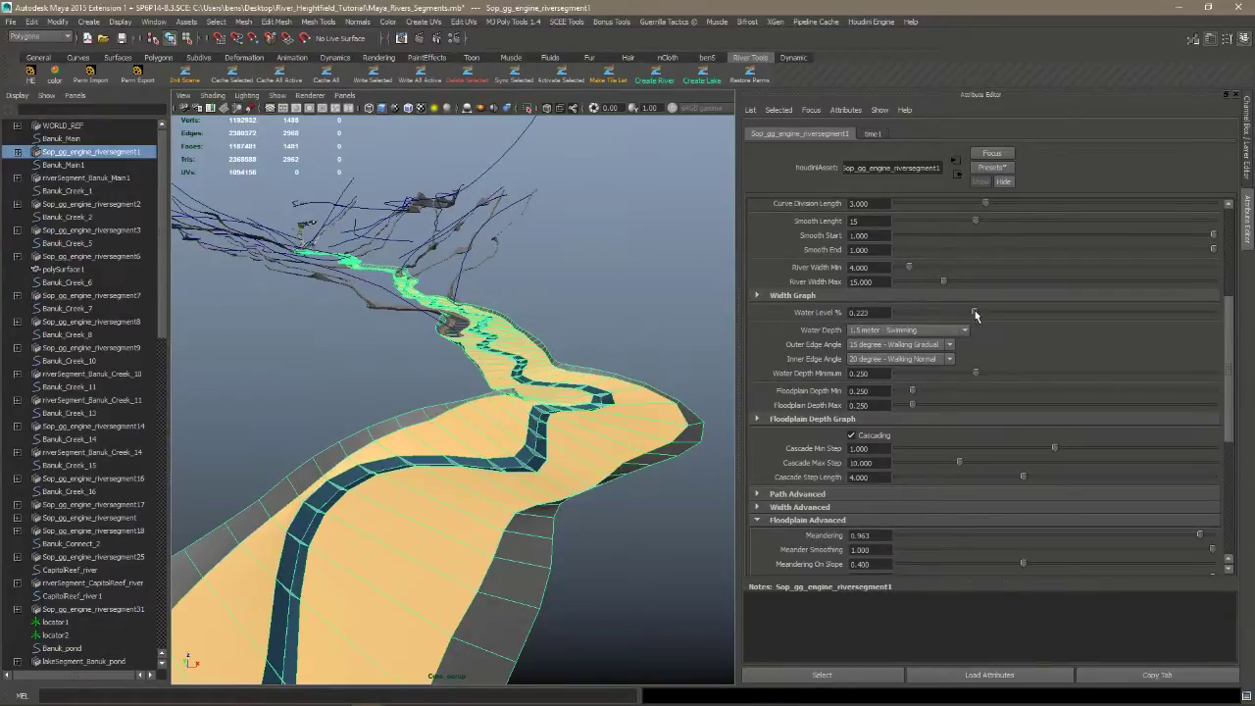
{"action": "left_click", "coordinate": [932, 337]}
{"action": "left_click", "coordinate": [932, 336]}
{"action": "left_click", "coordinate": [932, 336]}
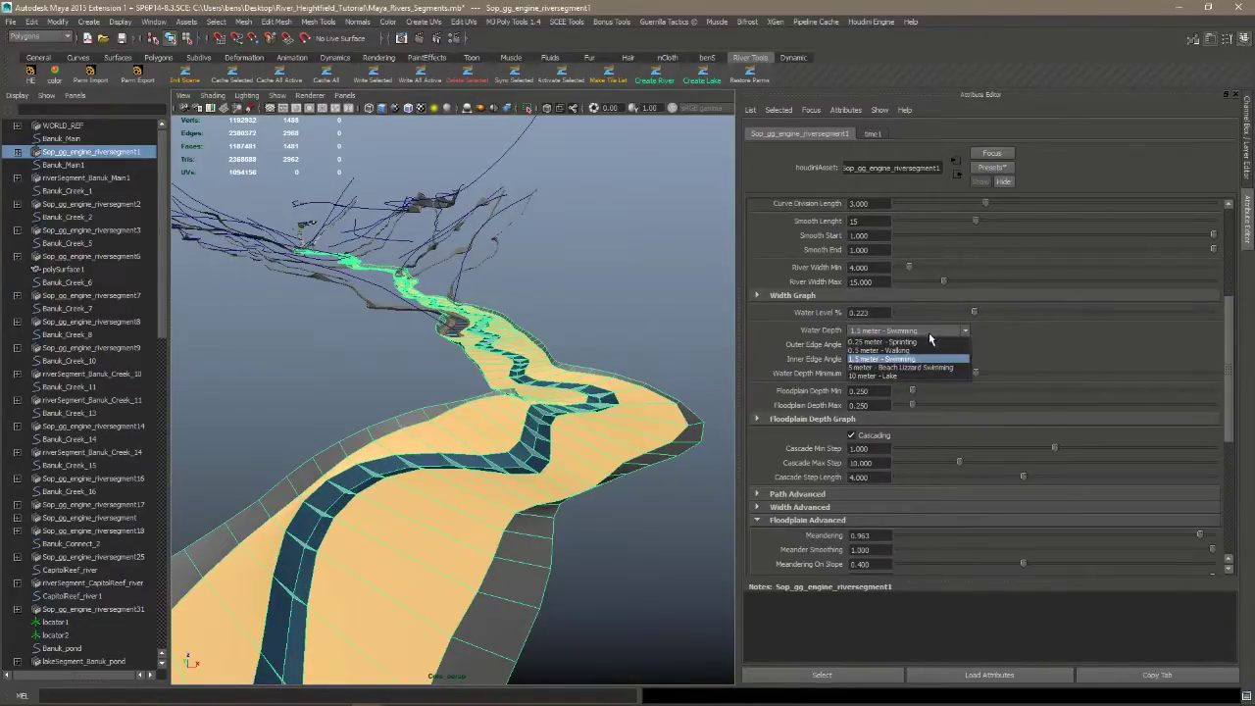
{"action": "left_click", "coordinate": [931, 341]}
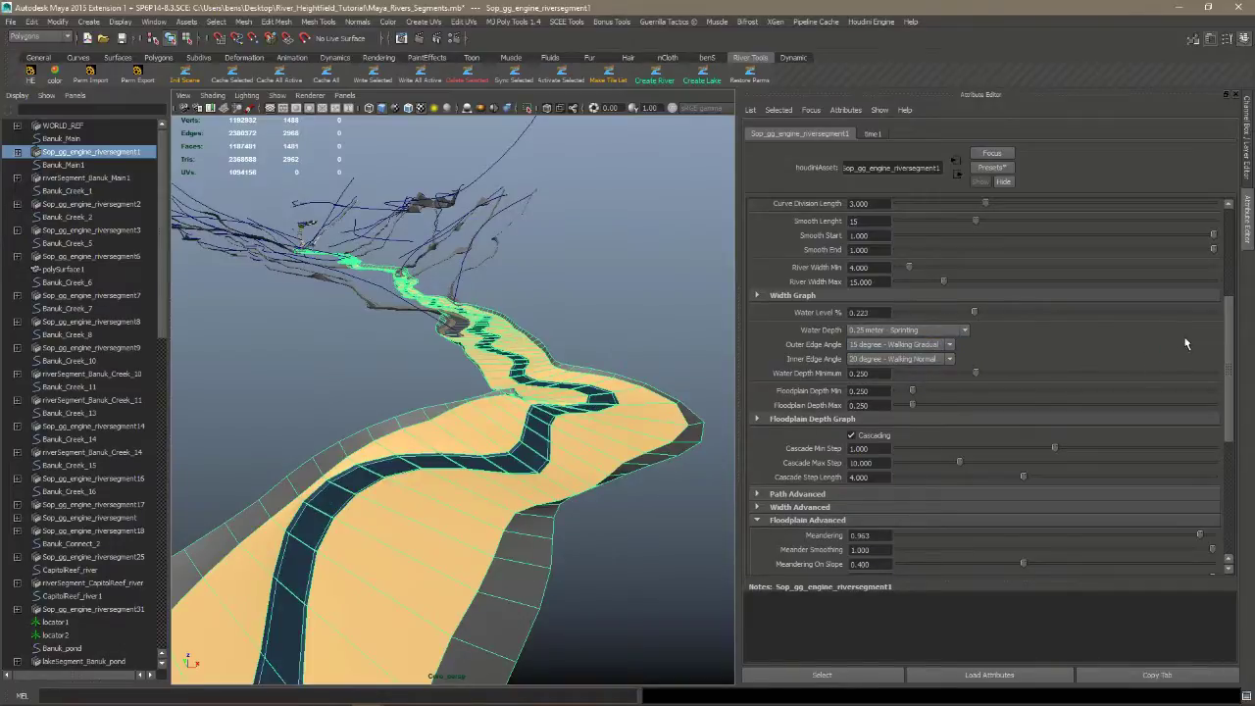